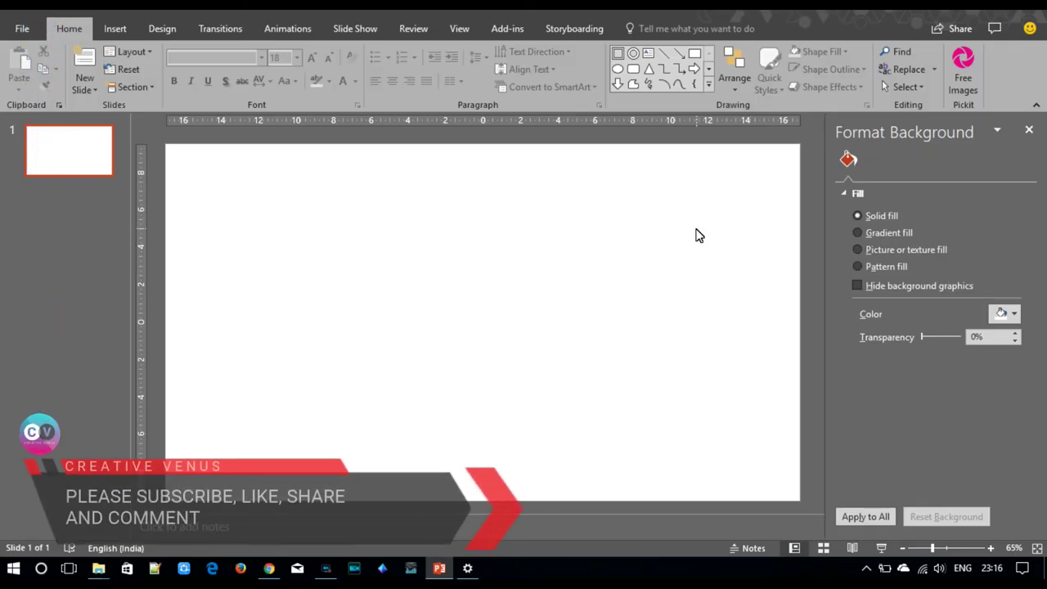
Give the slide background a picture fill of the purple night-time city photo at 0% transparency.
click(892, 248)
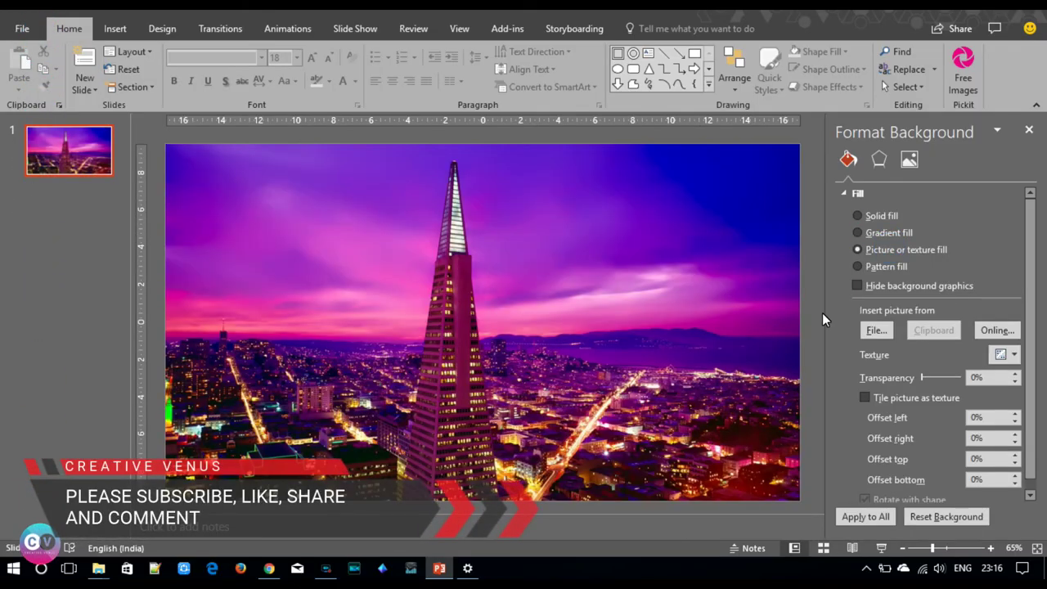
click(867, 332)
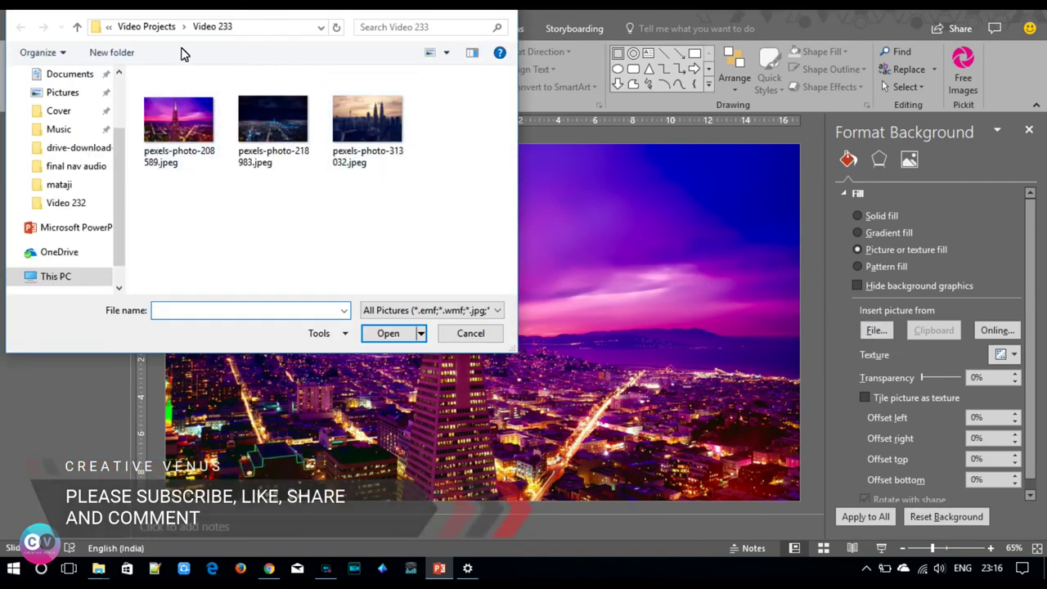
click(160, 31)
double_click(372, 250)
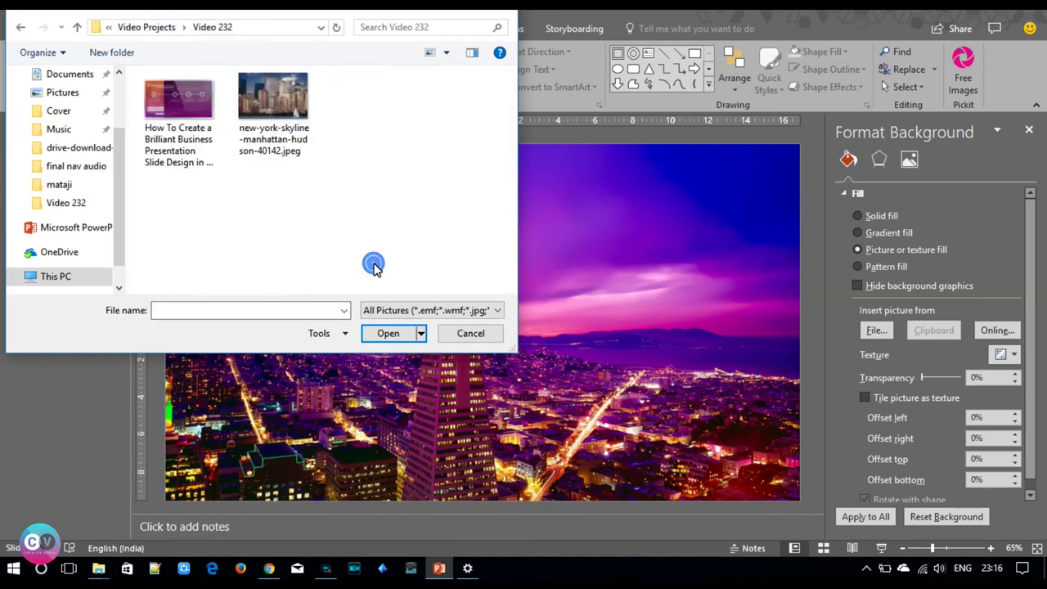
click(146, 29)
double_click(451, 245)
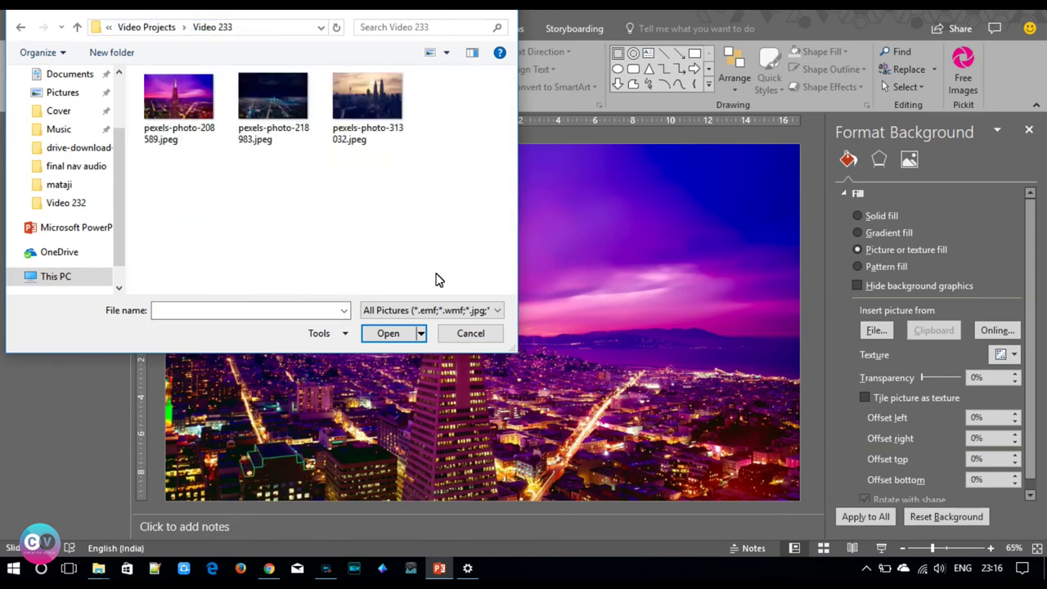
click(470, 333)
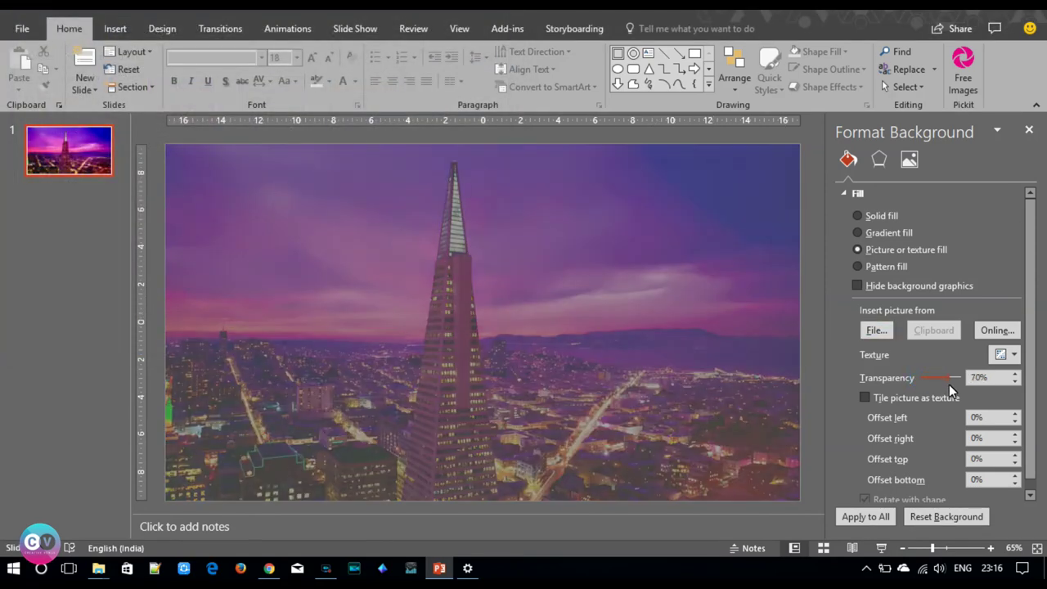
drag(945, 382, 847, 369)
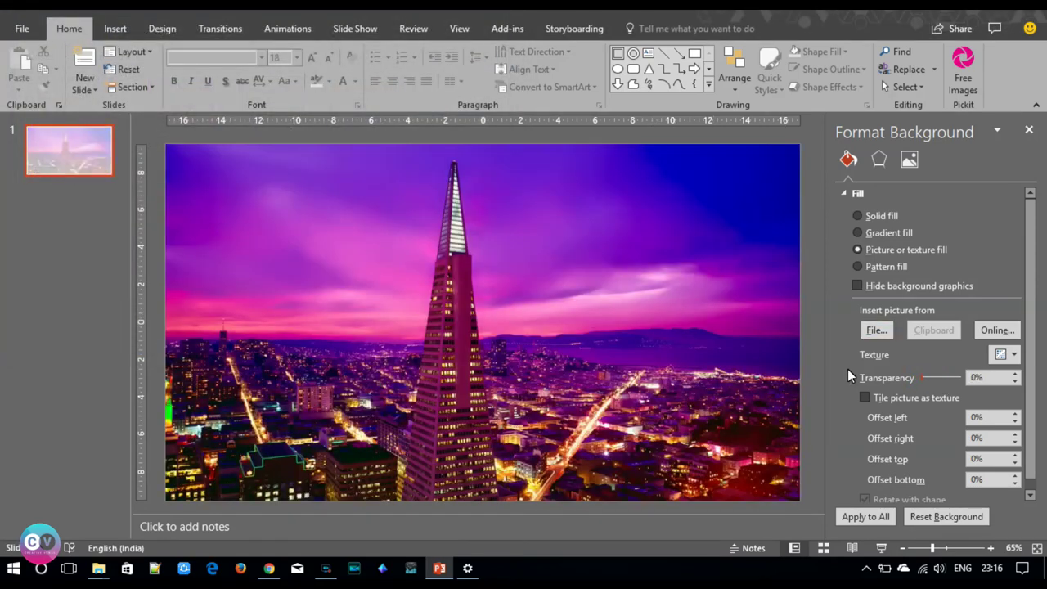
Draw a rectangle covering the whole slide.
click(114, 29)
click(262, 65)
click(309, 116)
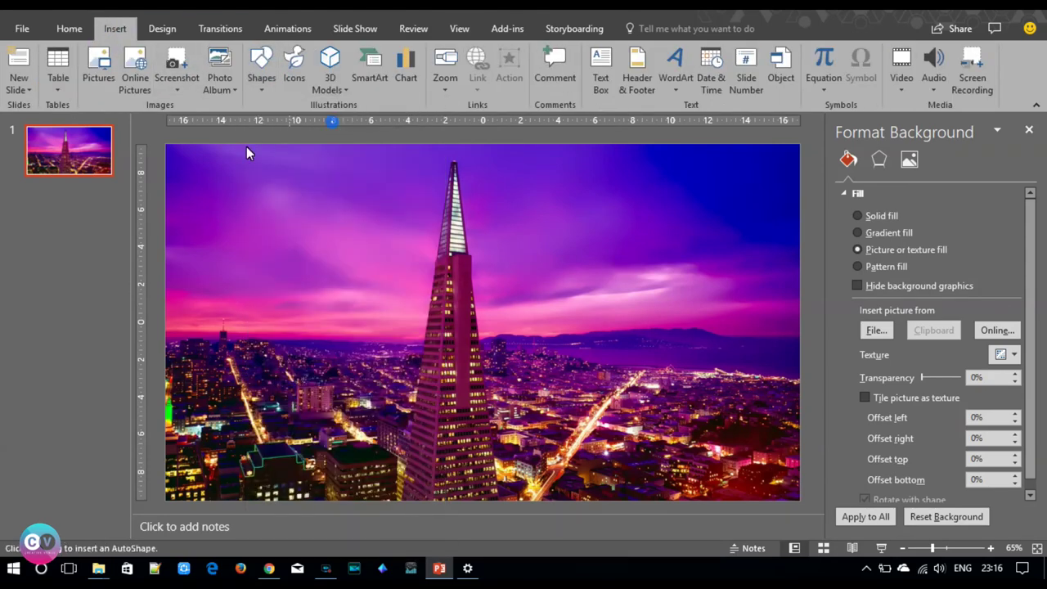
drag(167, 145, 797, 500)
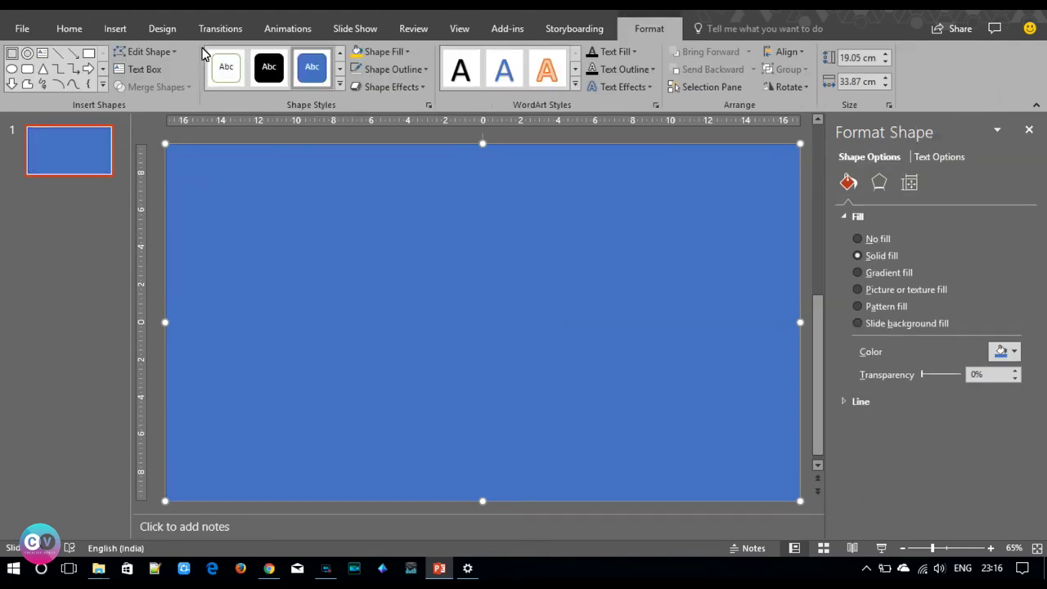
Fill the full-slide rectangle with a solid dark gold from More Fill Colors.
click(399, 52)
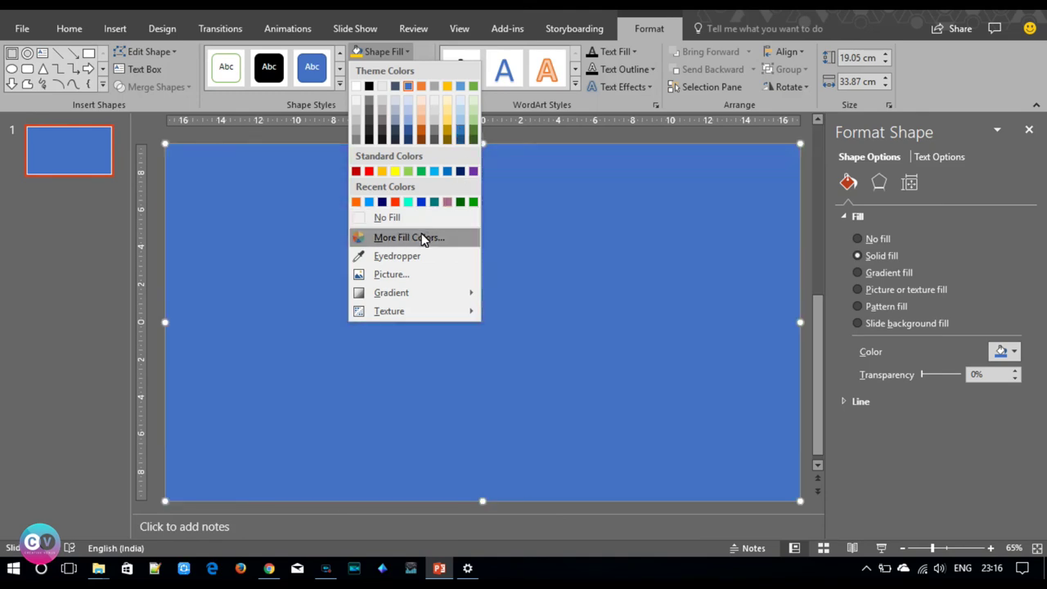
click(410, 237)
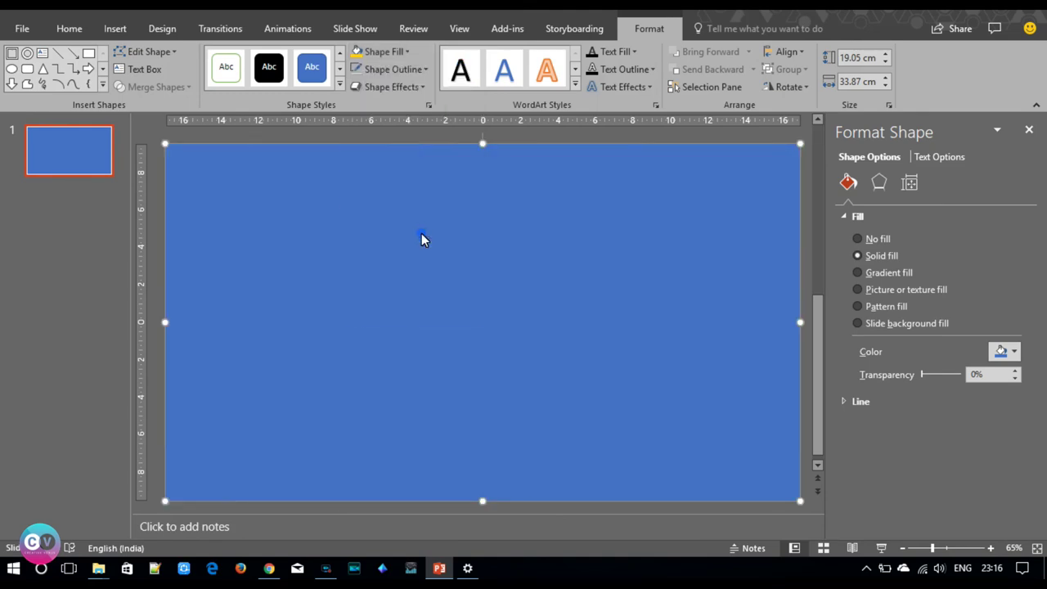
click(440, 146)
click(486, 282)
click(497, 283)
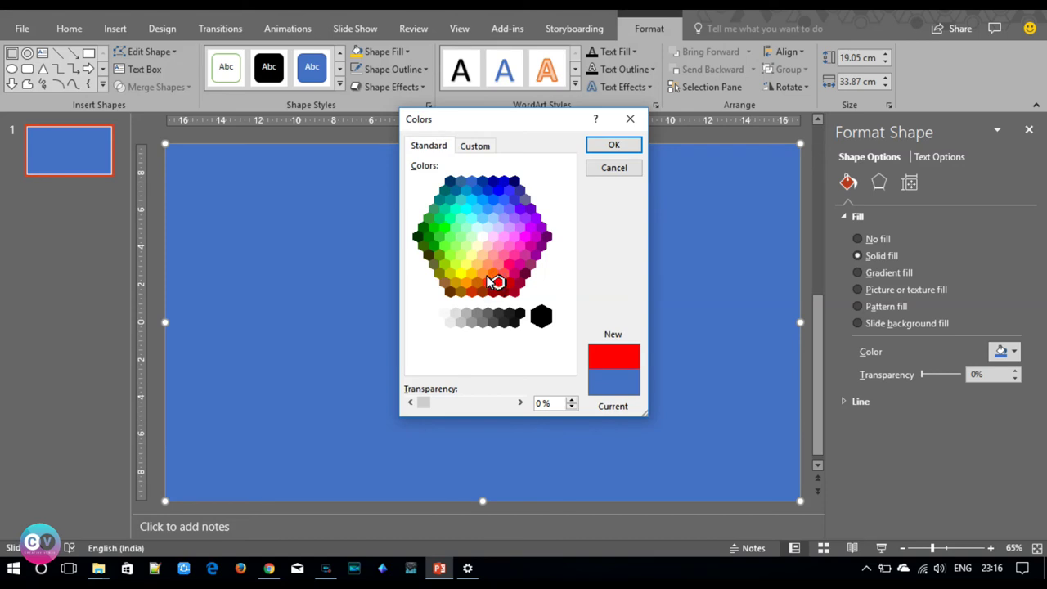
click(493, 273)
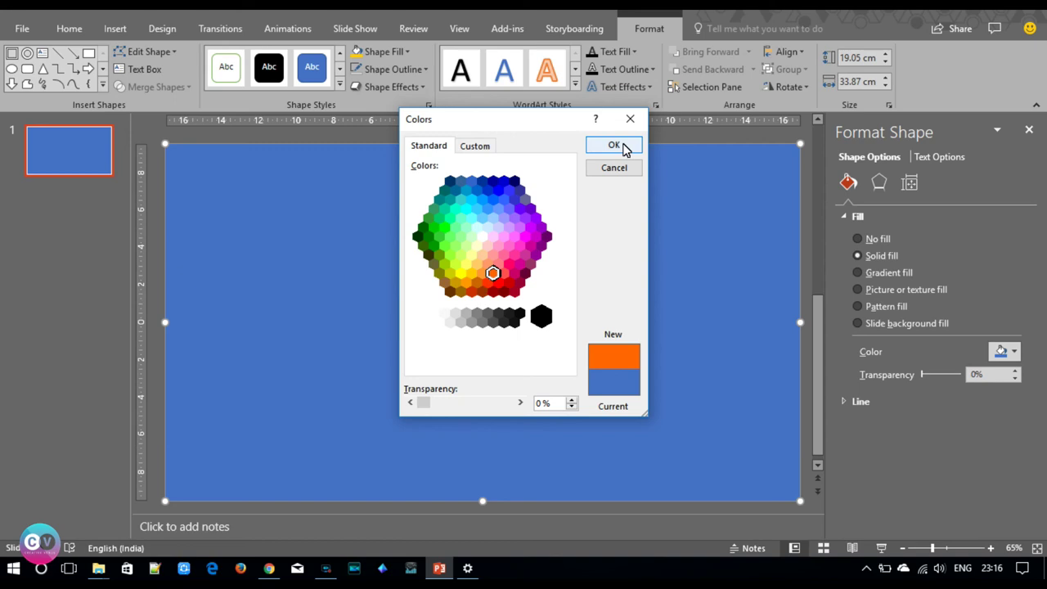
click(464, 284)
click(460, 274)
click(466, 283)
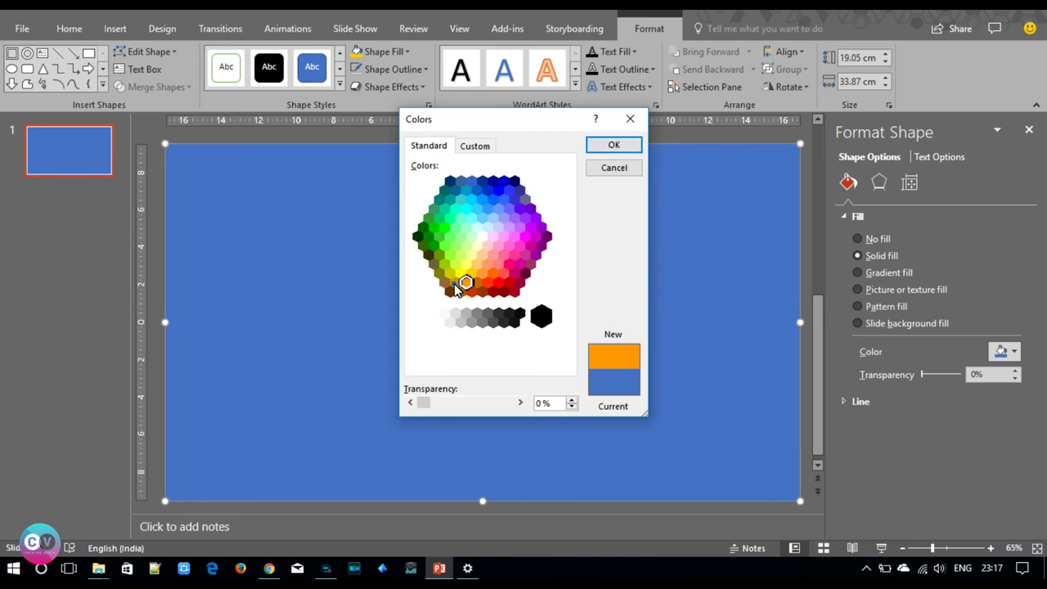
click(455, 283)
click(622, 149)
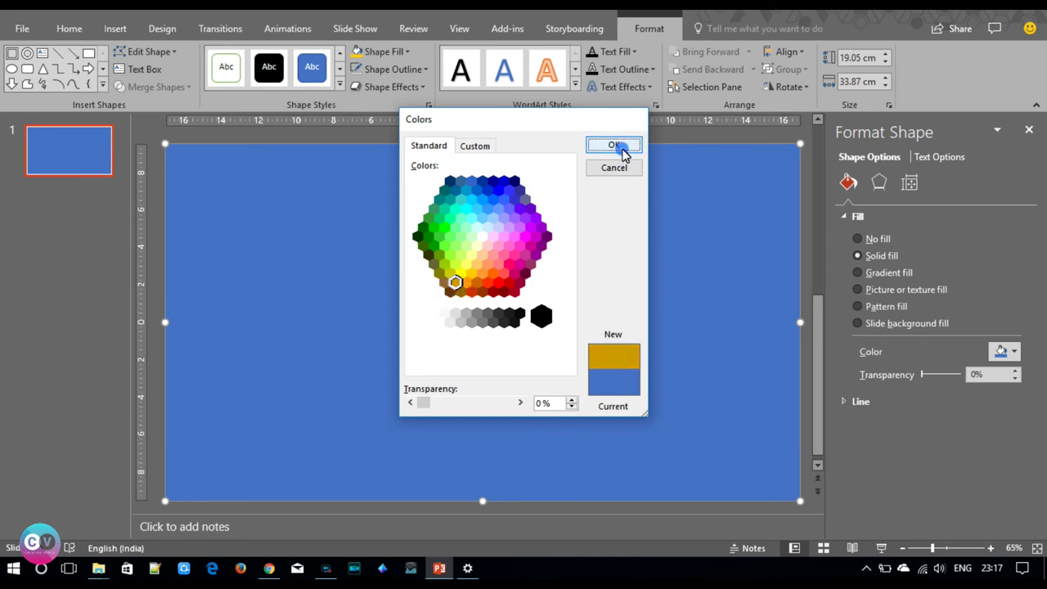
click(890, 274)
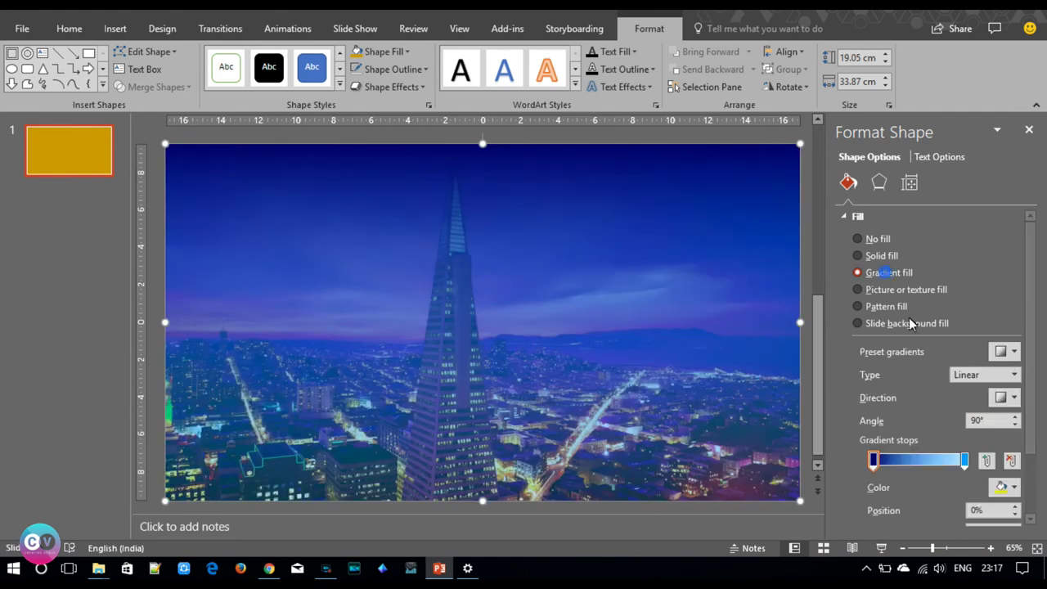
Set the gradient's left stop to gold.
click(1014, 488)
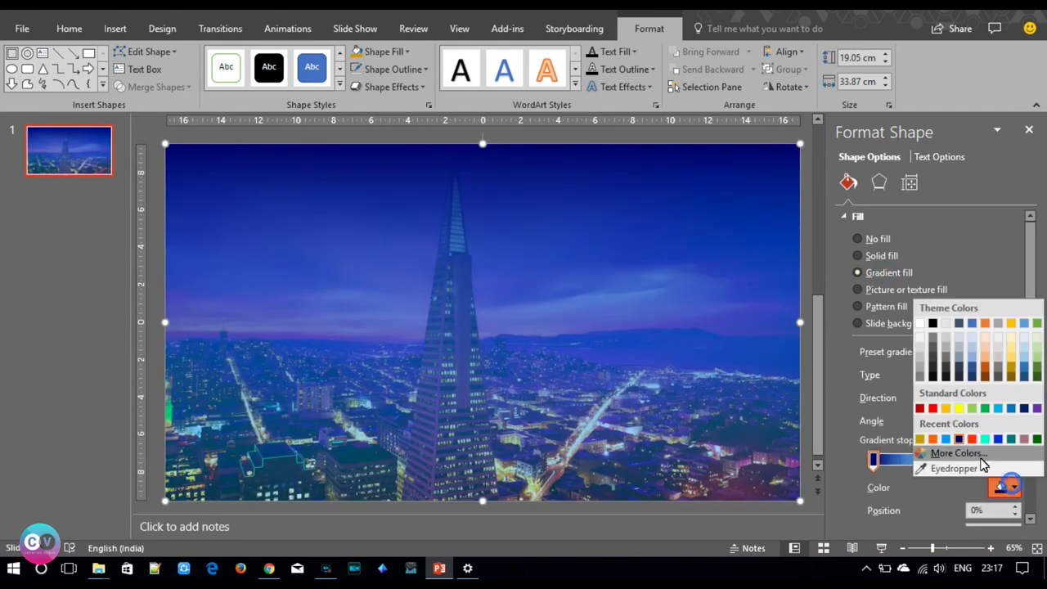
click(939, 449)
click(483, 146)
click(445, 146)
click(463, 286)
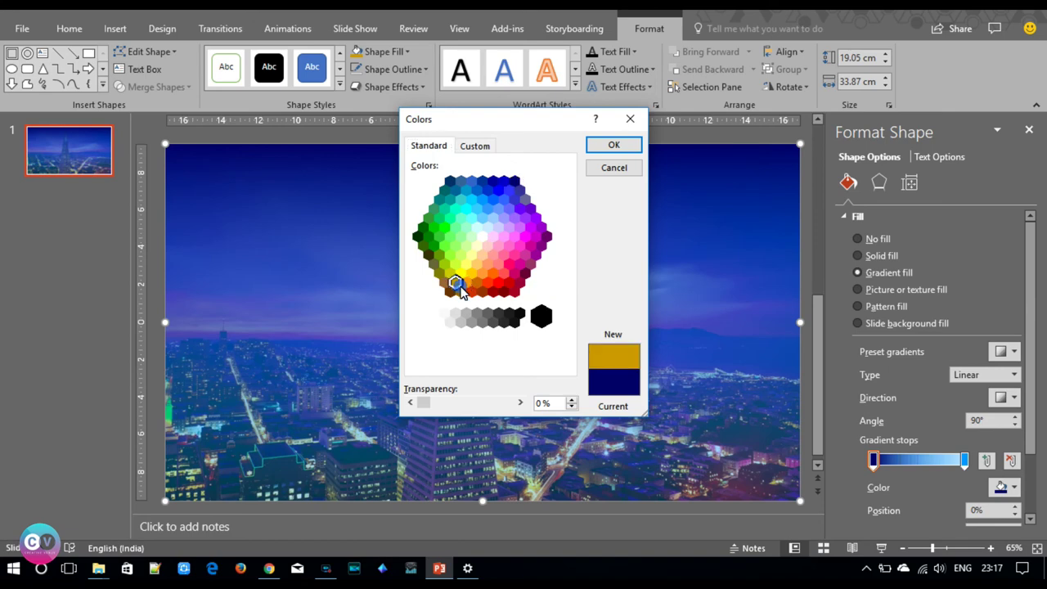
click(595, 147)
Set the right gradient stop to a pale colour.
click(965, 459)
click(1014, 487)
click(941, 455)
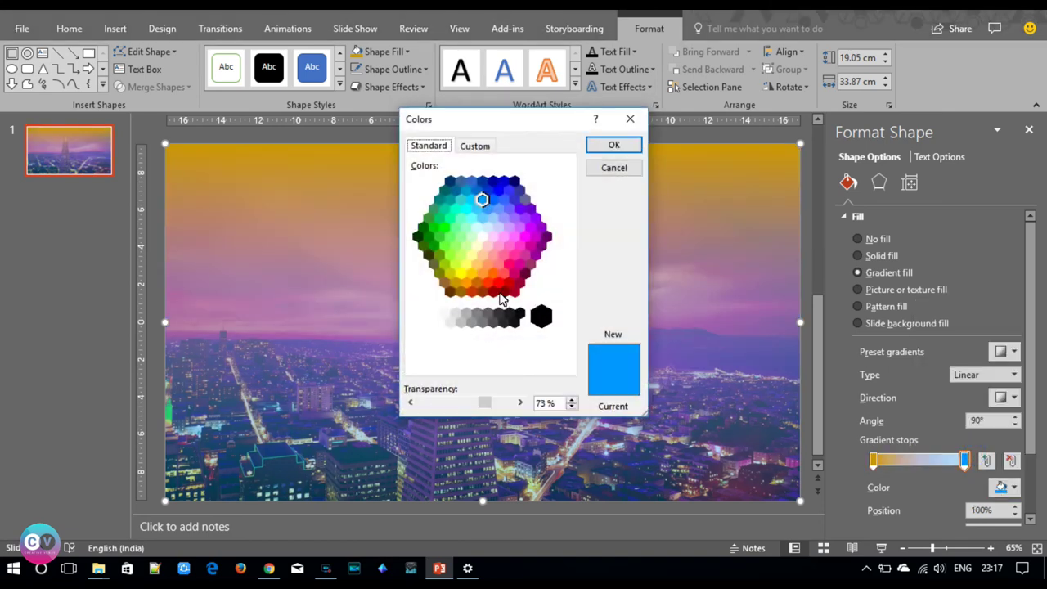
click(477, 245)
click(606, 145)
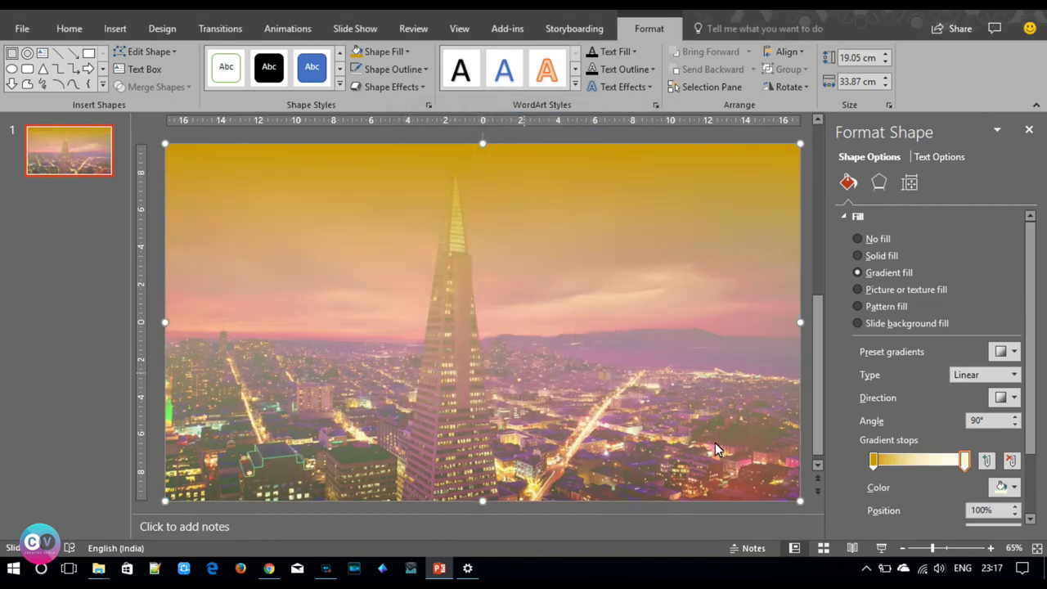
Try a darker gold on the left stop, undo it, and deselect the rectangle.
click(873, 461)
click(1005, 487)
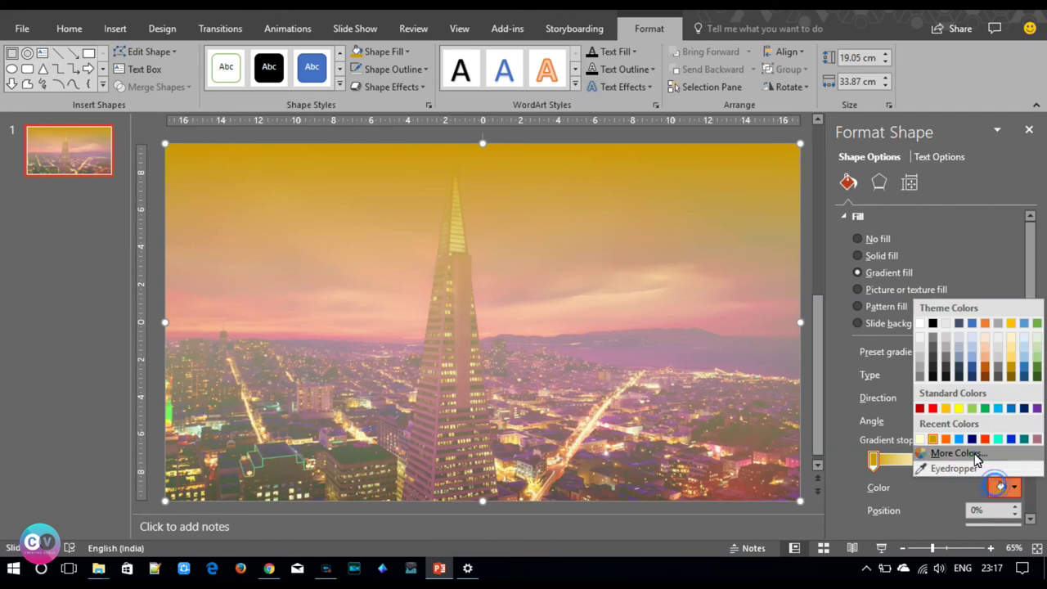
click(957, 458)
click(474, 146)
drag(573, 237, 570, 246)
click(615, 146)
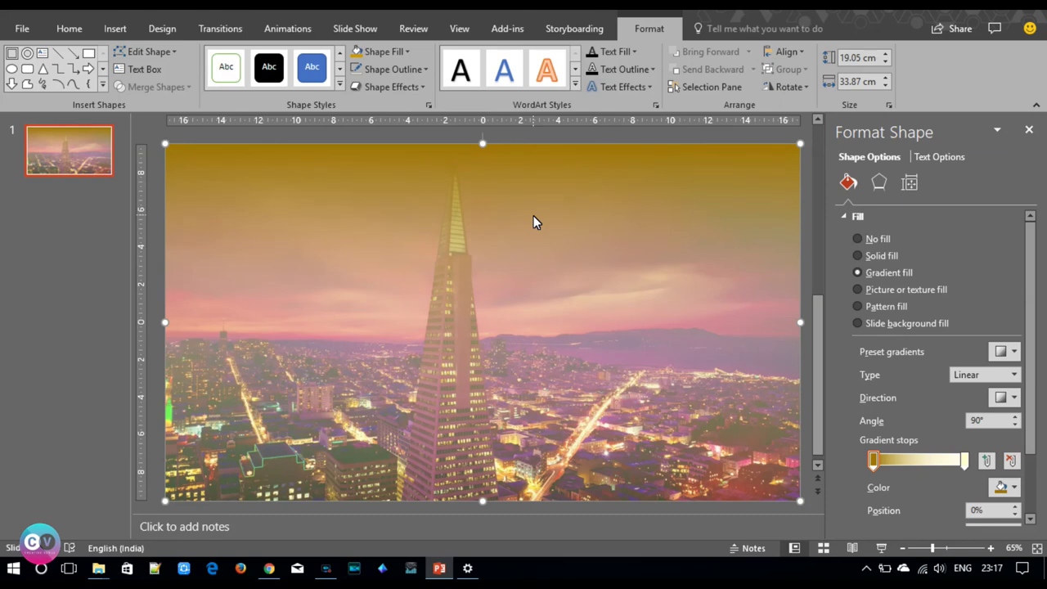
key(ctrl+z)
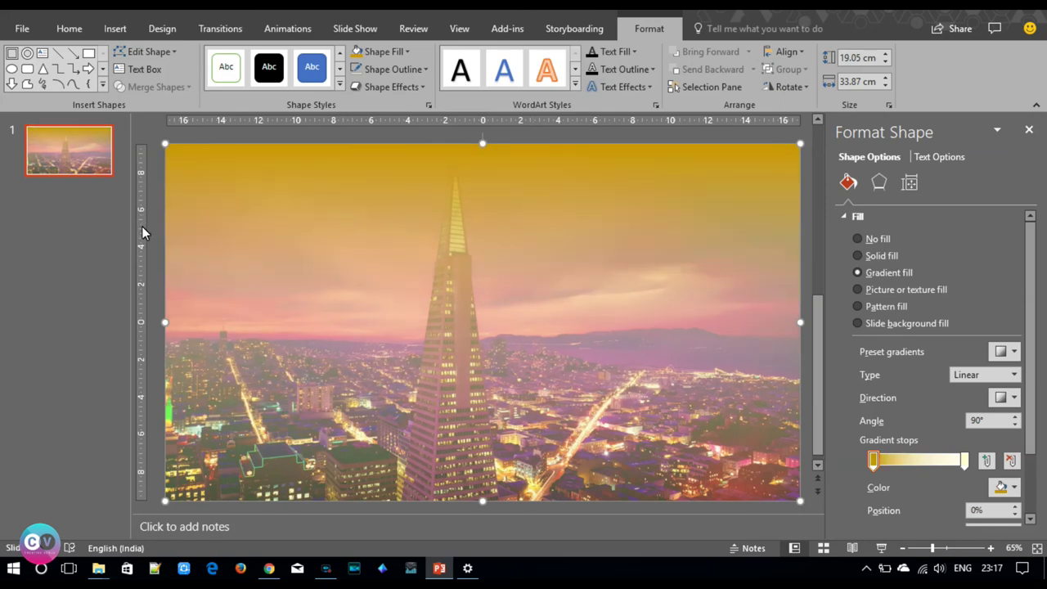
click(159, 248)
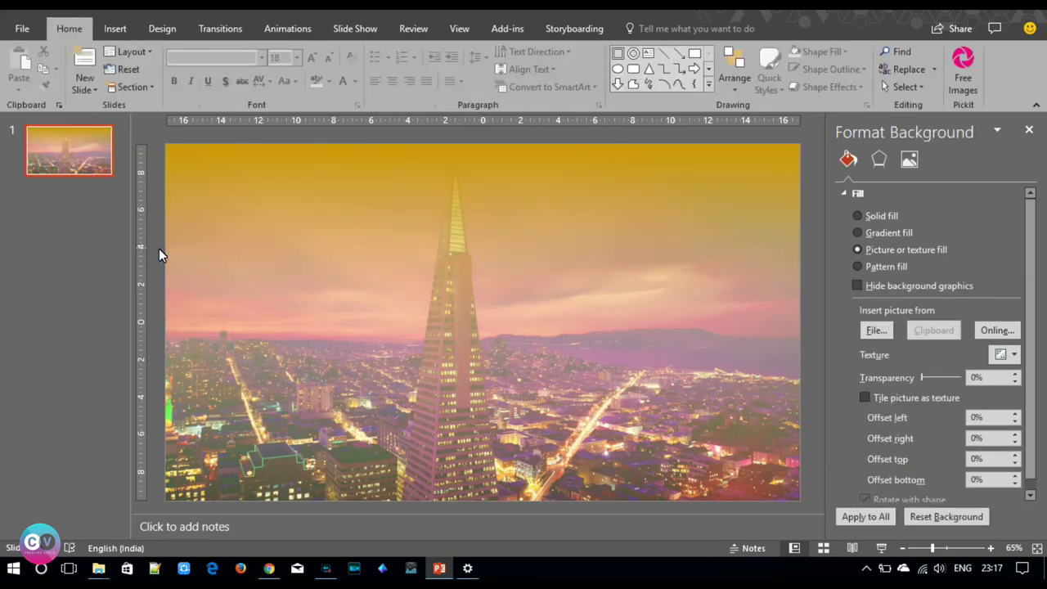
Draw a rectangle on the slide's right side, 16.46 cm wide.
click(115, 30)
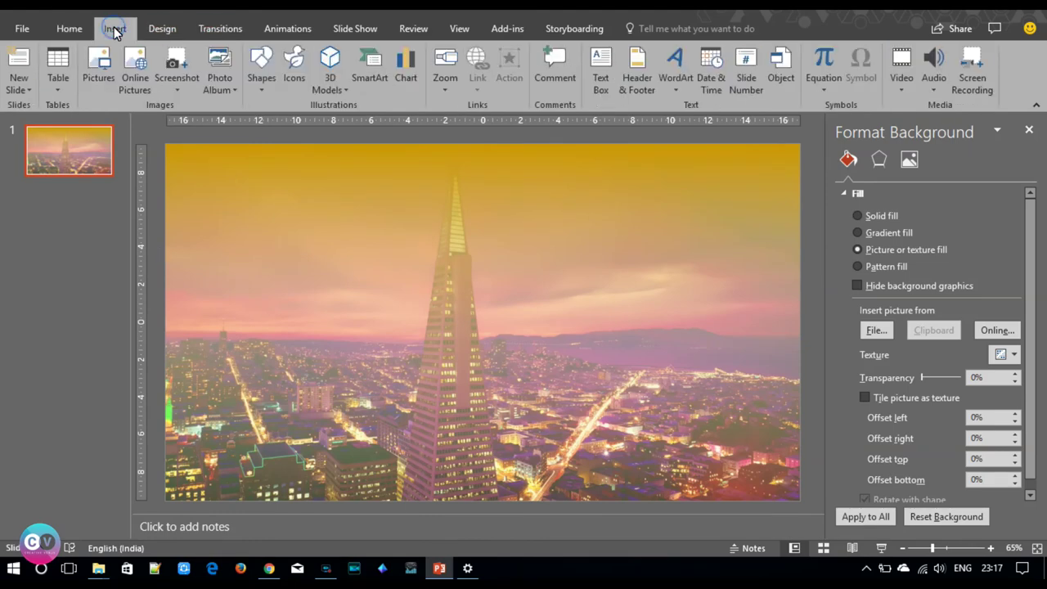
click(263, 83)
click(335, 119)
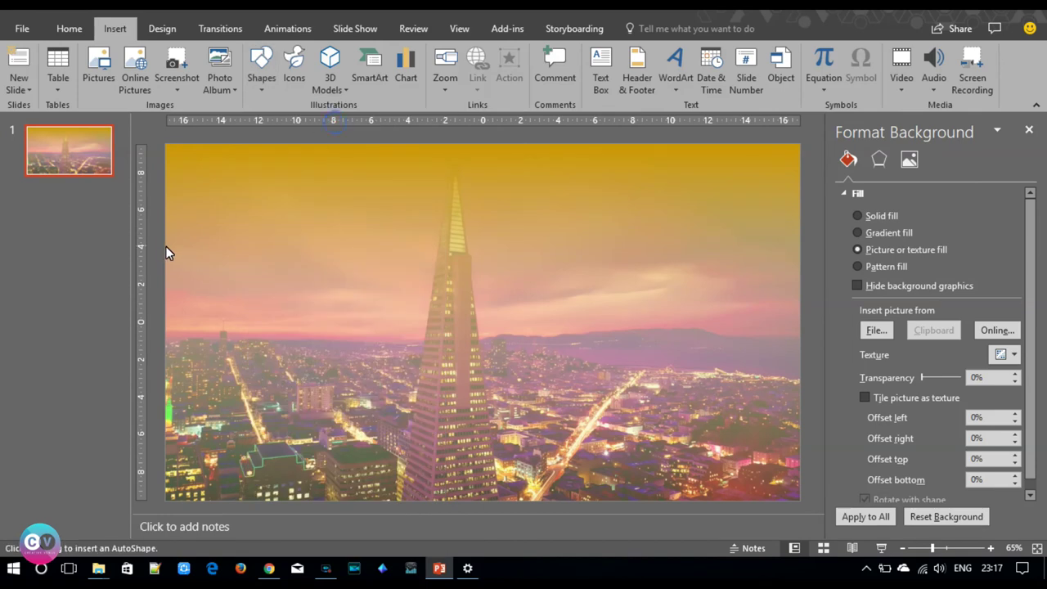
mouse_move(166, 208)
mouse_down()
mouse_move(485, 435)
mouse_move(511, 424)
mouse_up()
drag(293, 330, 582, 332)
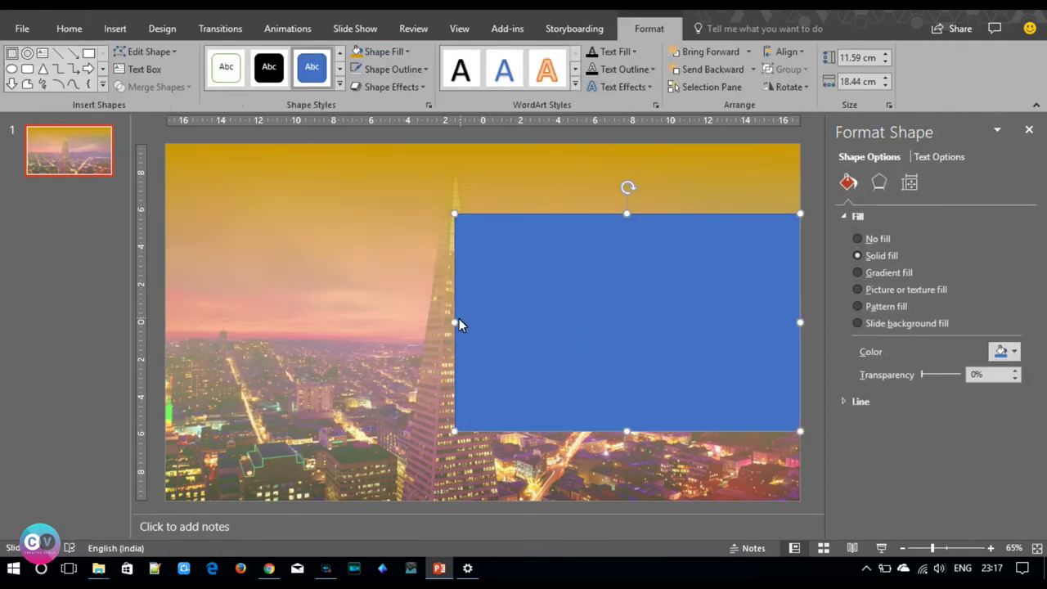
drag(456, 323, 491, 322)
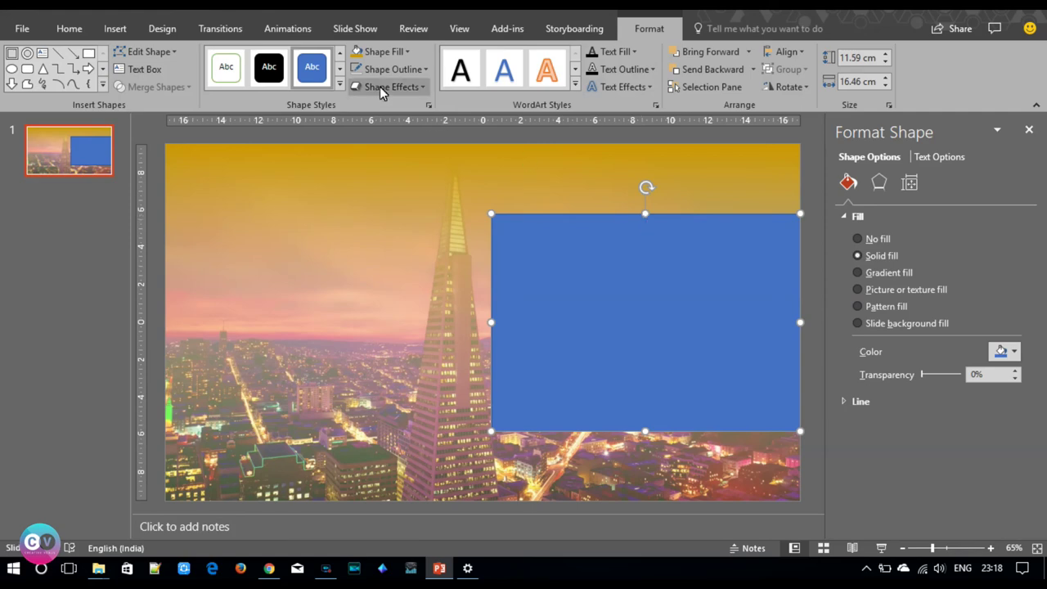
Fill the right-hand rectangle with the skyline photo pexels-photo-313032.
click(895, 288)
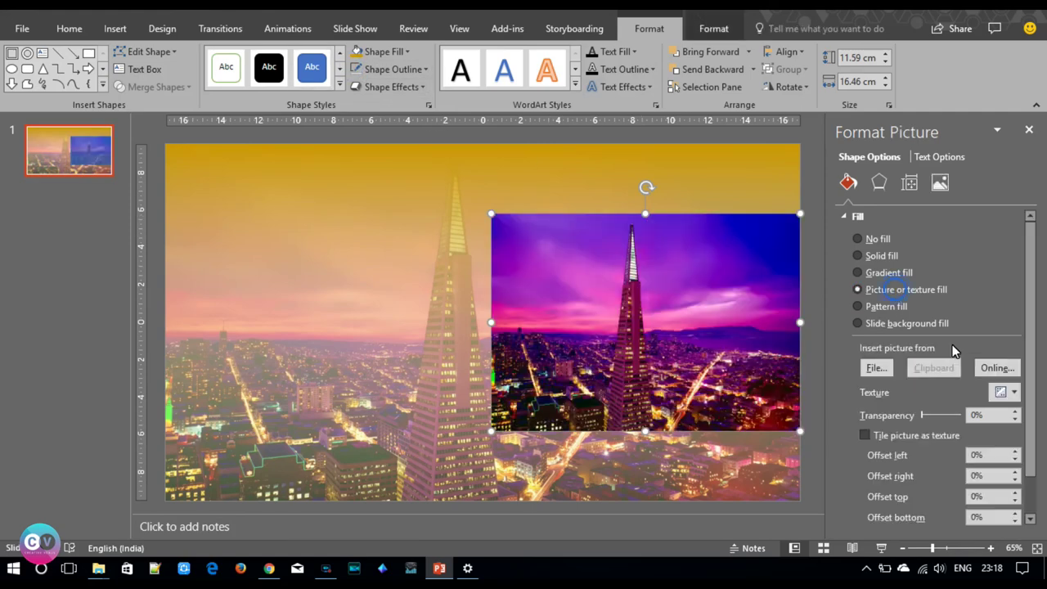
click(877, 368)
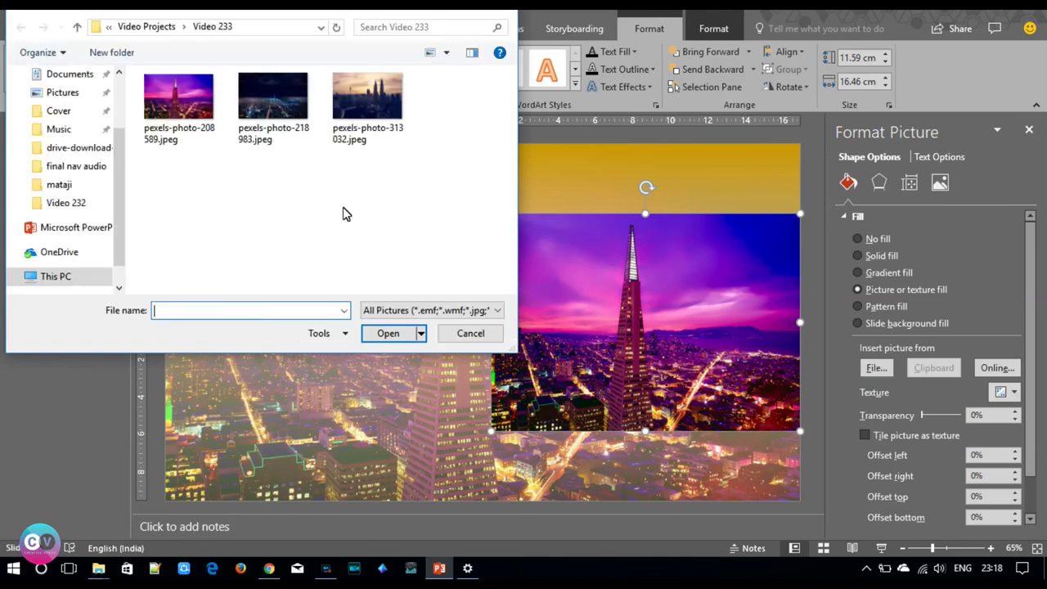
click(372, 123)
click(389, 333)
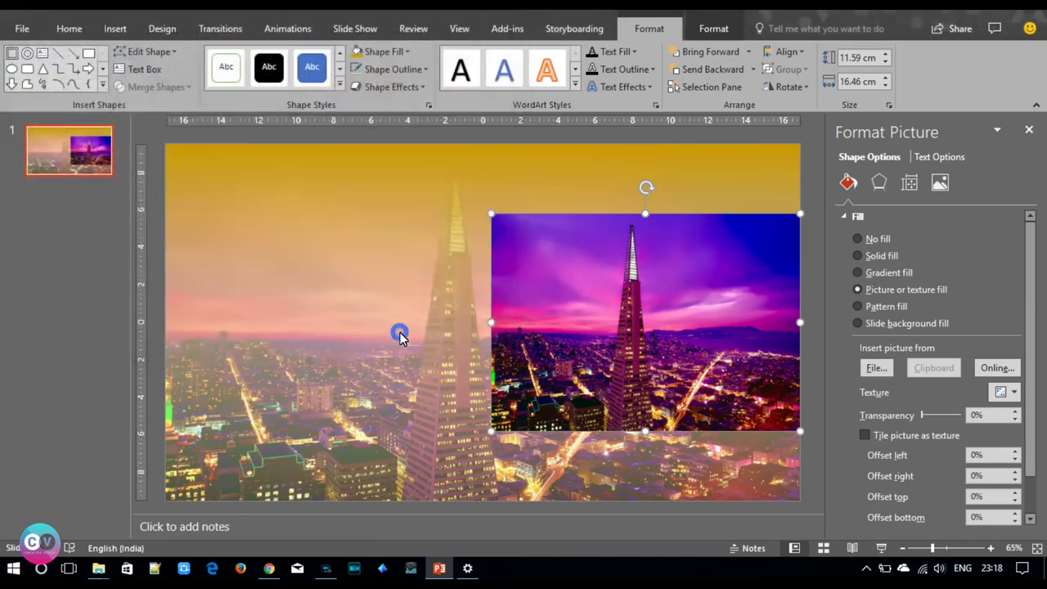
click(459, 396)
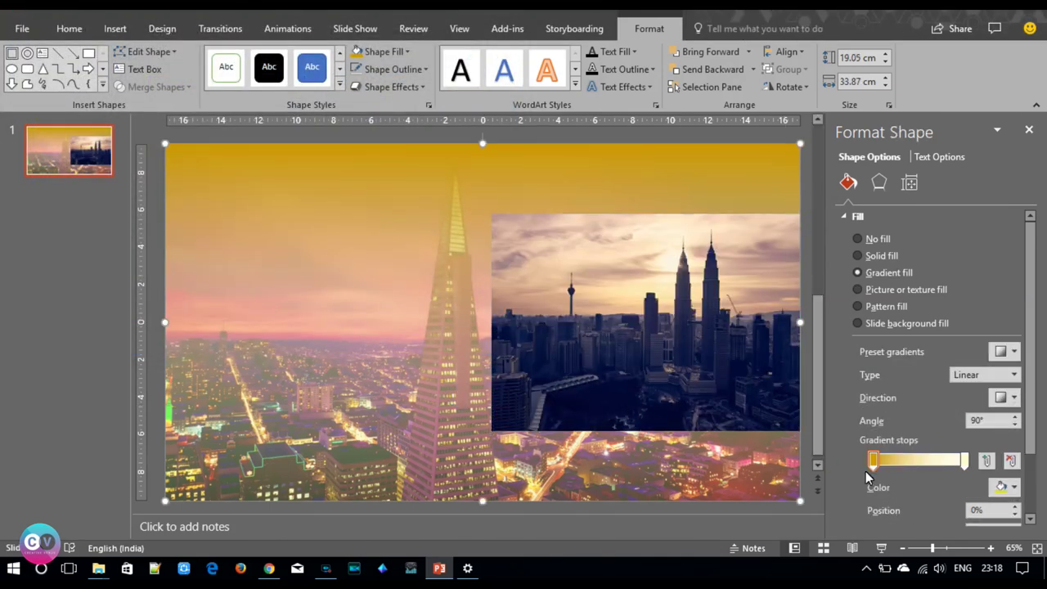
Make the end gradient stop 33% transparent and colour it yellow.
drag(1033, 390, 1033, 450)
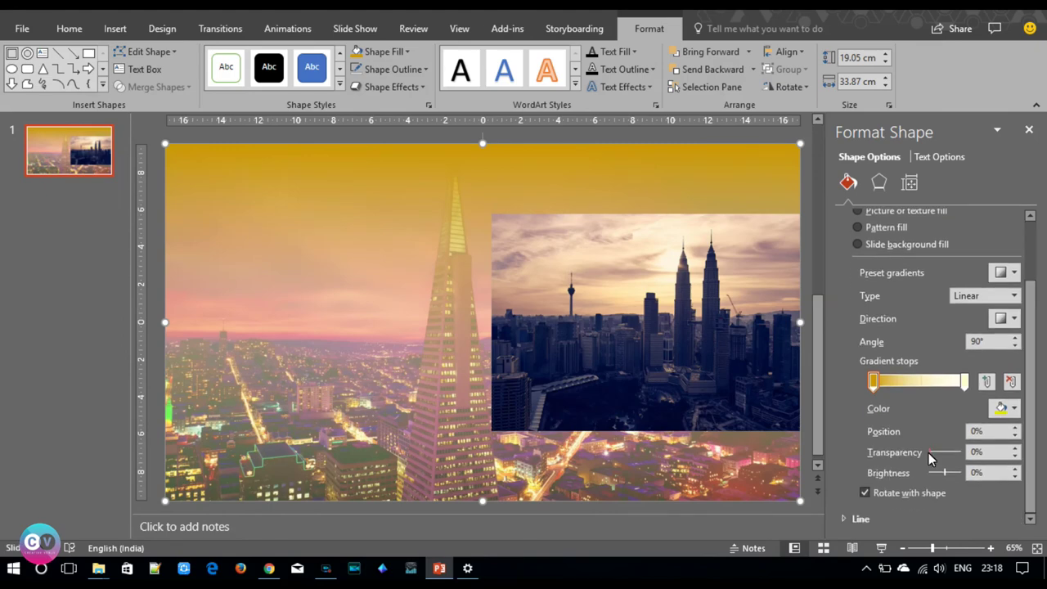
click(964, 381)
drag(930, 452, 942, 459)
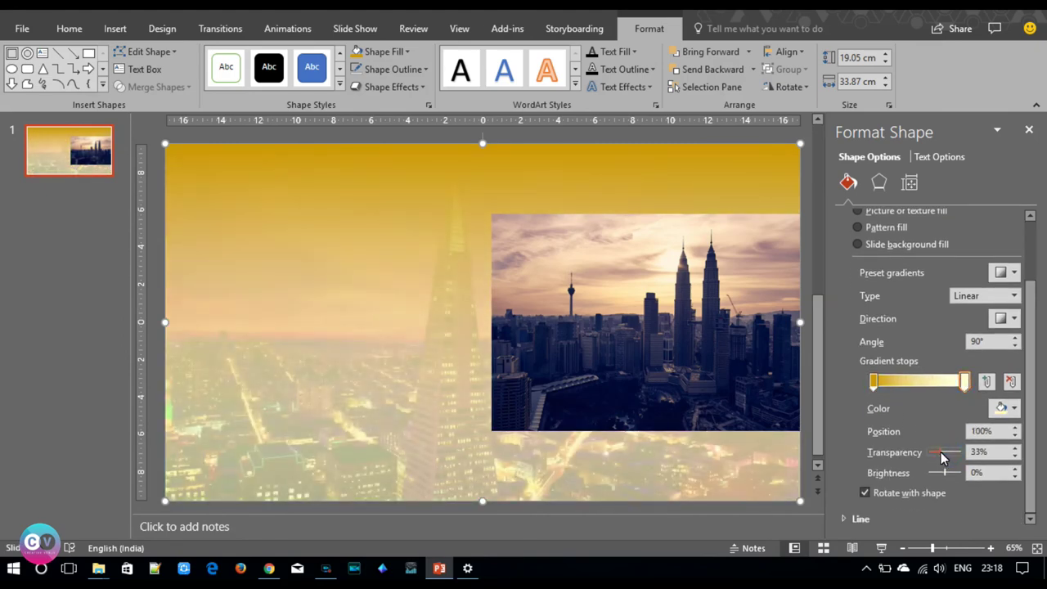
click(1013, 408)
click(950, 374)
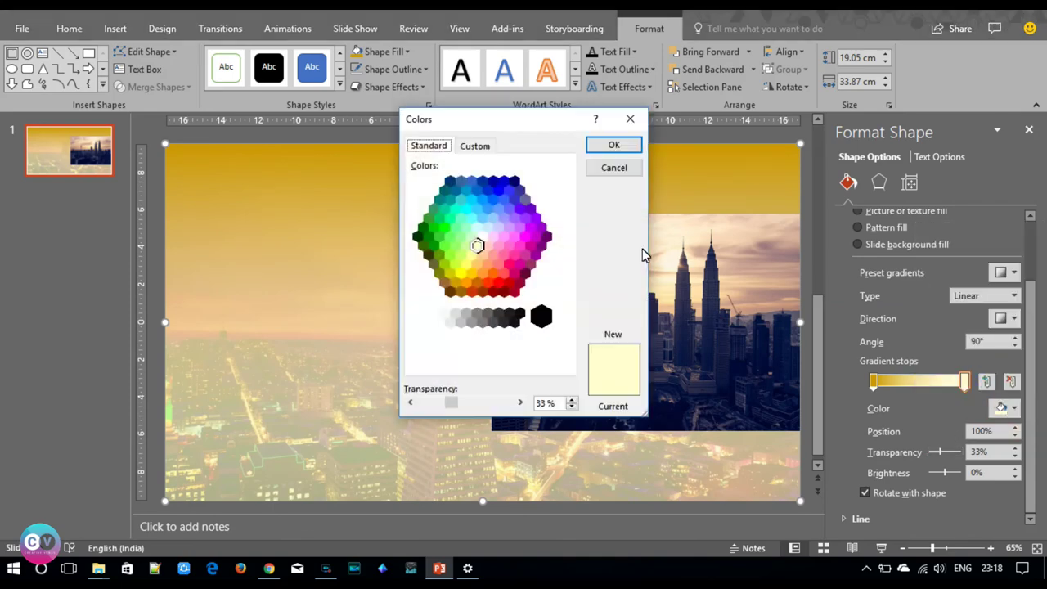
click(462, 276)
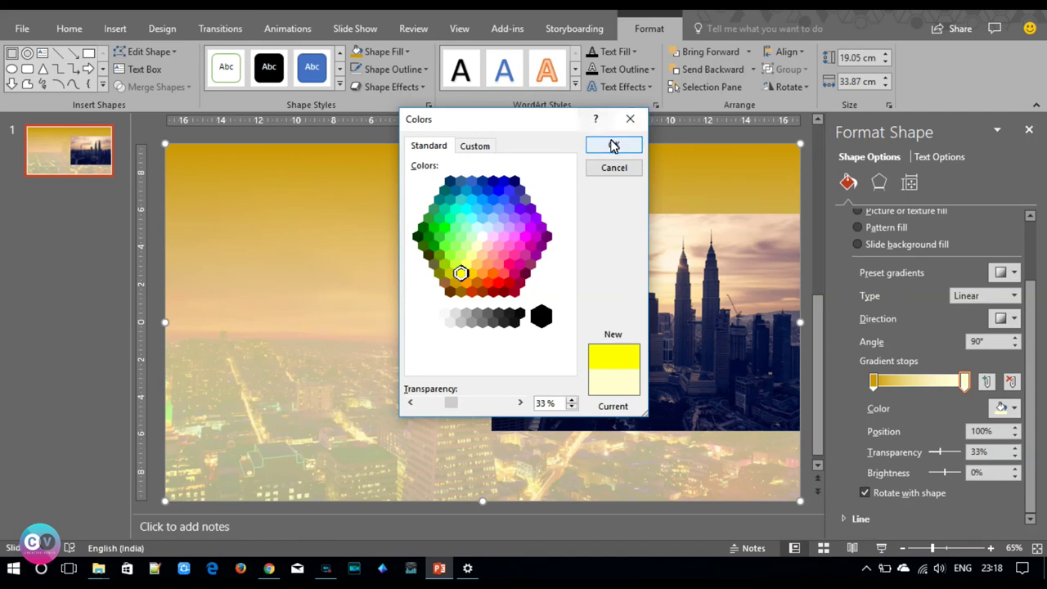
click(612, 144)
click(1003, 409)
click(949, 374)
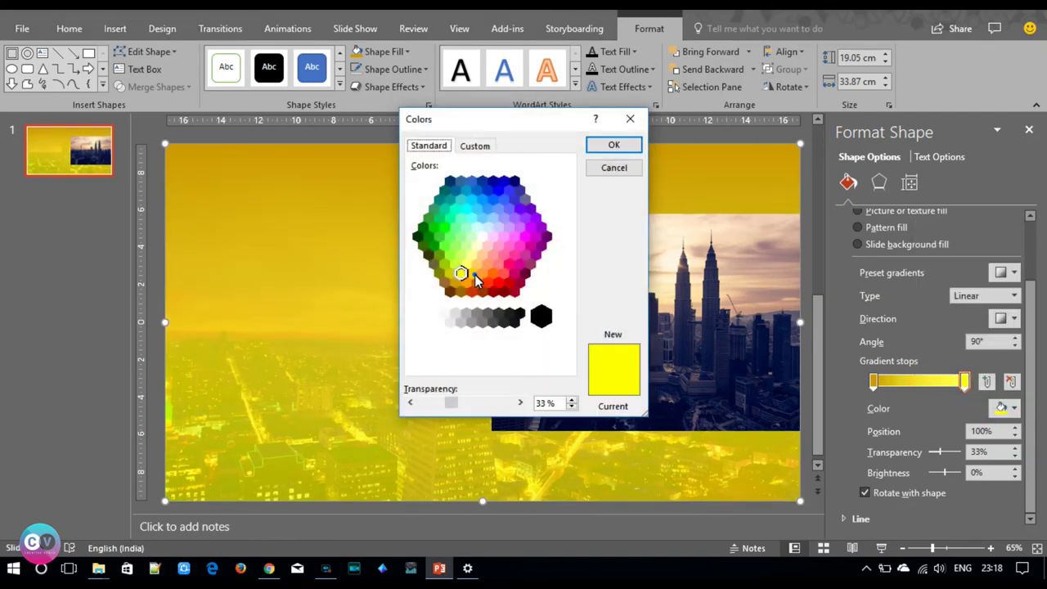
click(473, 277)
click(607, 147)
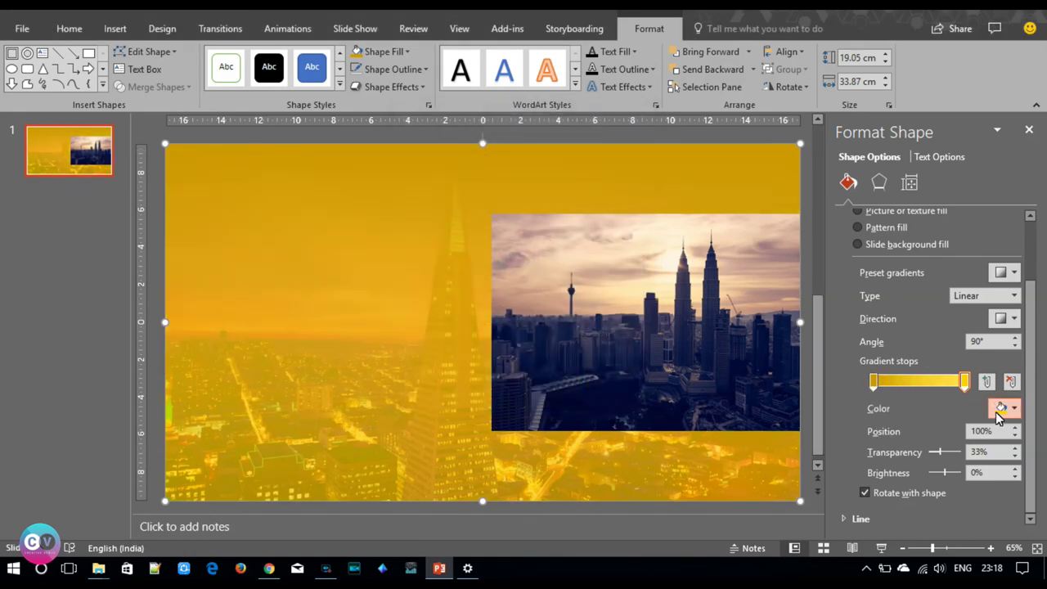
Set the start gradient stop to a darker golden shade.
click(873, 382)
click(1005, 408)
click(949, 374)
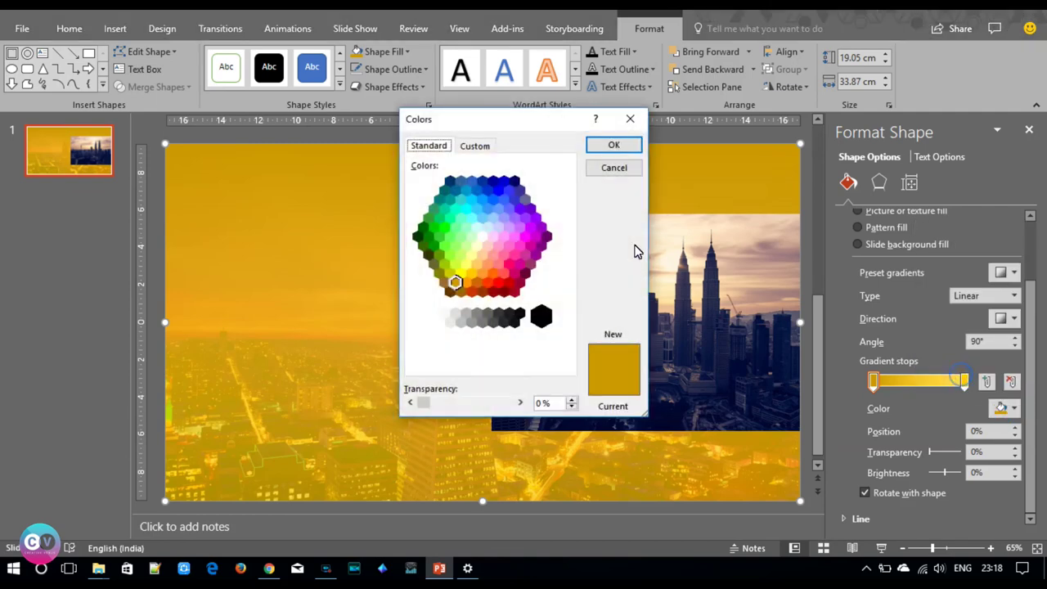
click(442, 272)
click(613, 147)
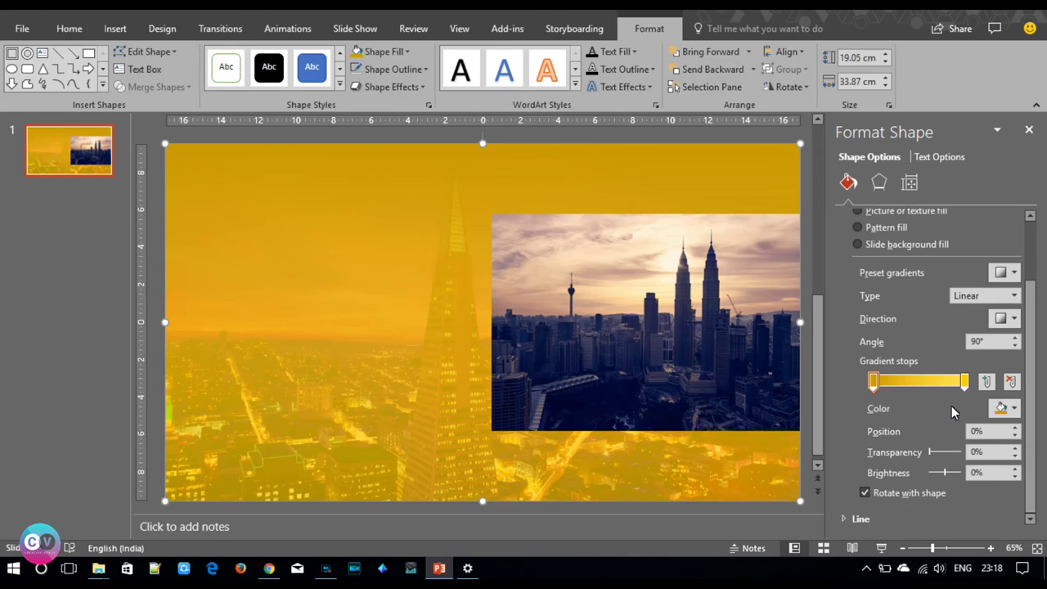
click(1013, 407)
click(956, 374)
click(476, 147)
drag(566, 237, 568, 250)
click(615, 146)
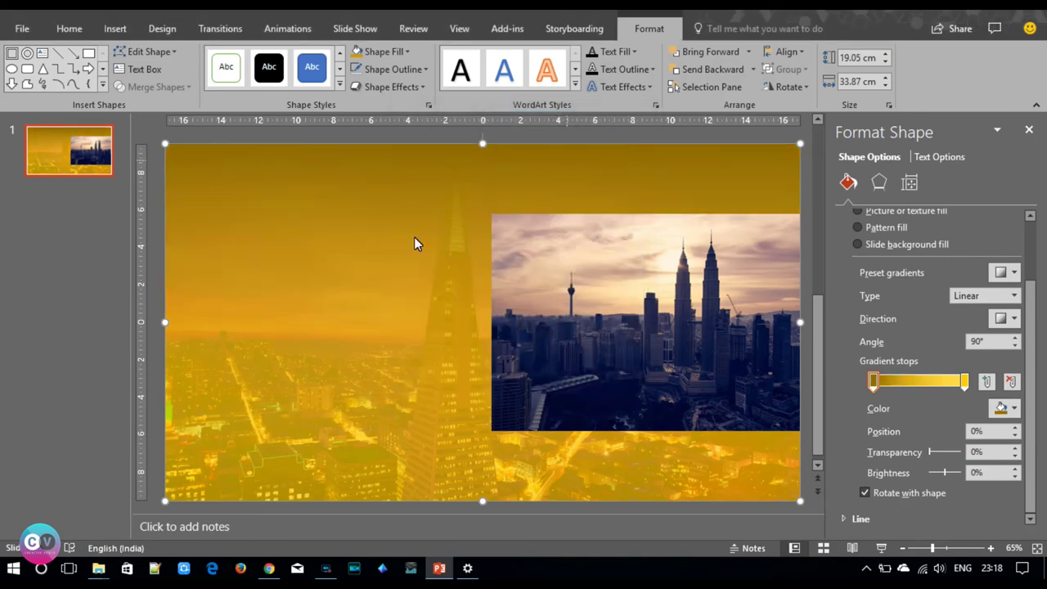
Lighten the end stop's yellow to RGB 255, 216, 51.
click(158, 290)
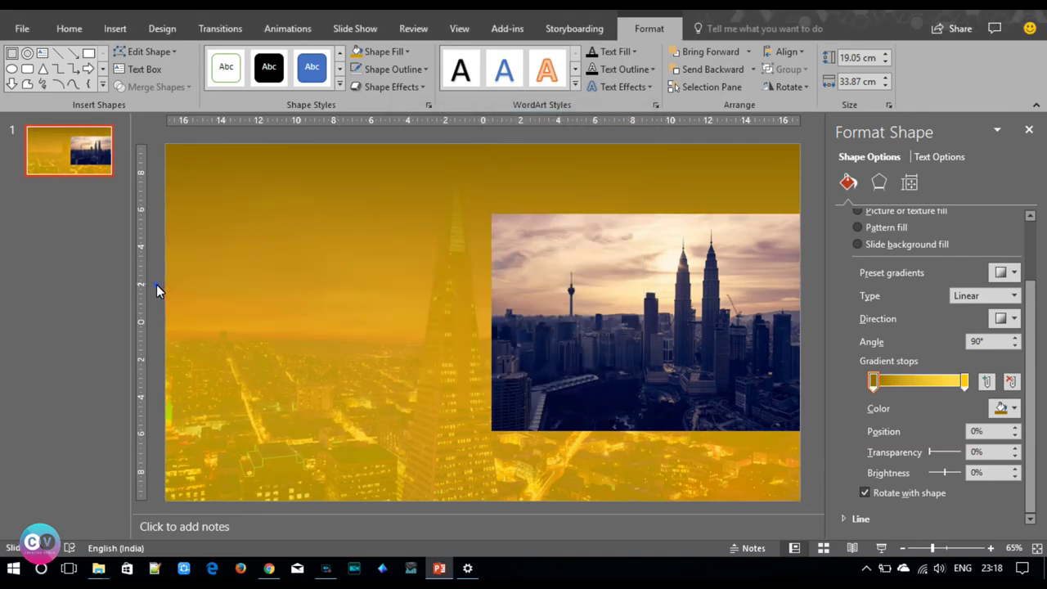
click(408, 414)
click(964, 460)
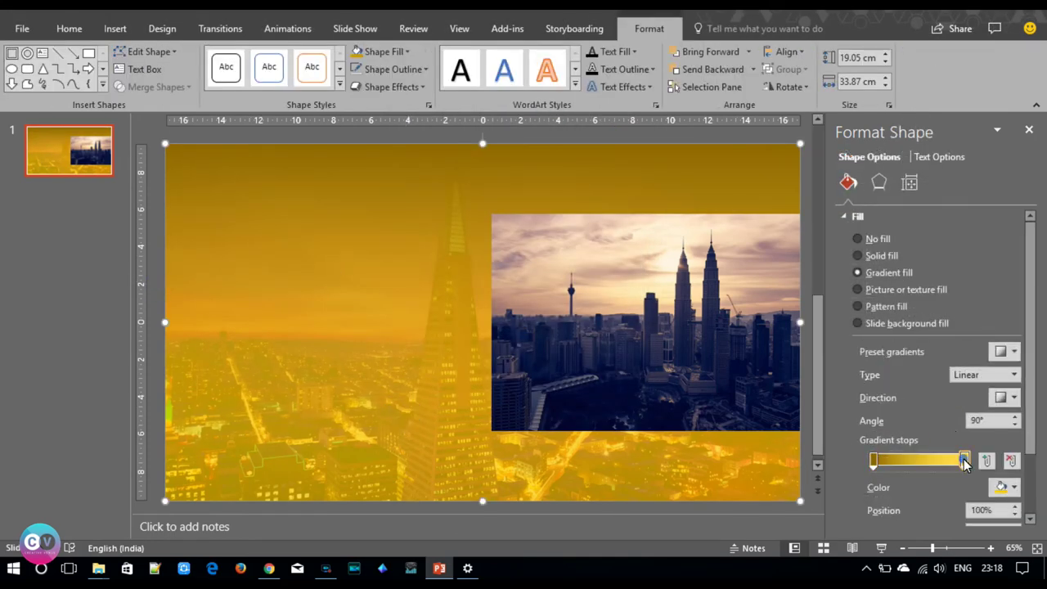
click(1005, 487)
click(967, 459)
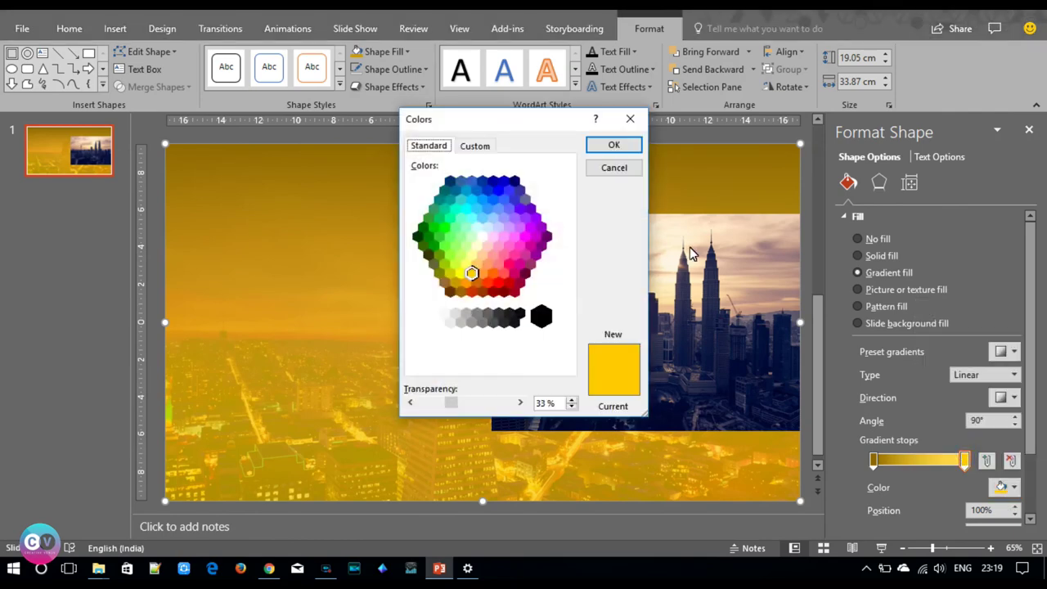
click(470, 145)
drag(566, 229, 565, 208)
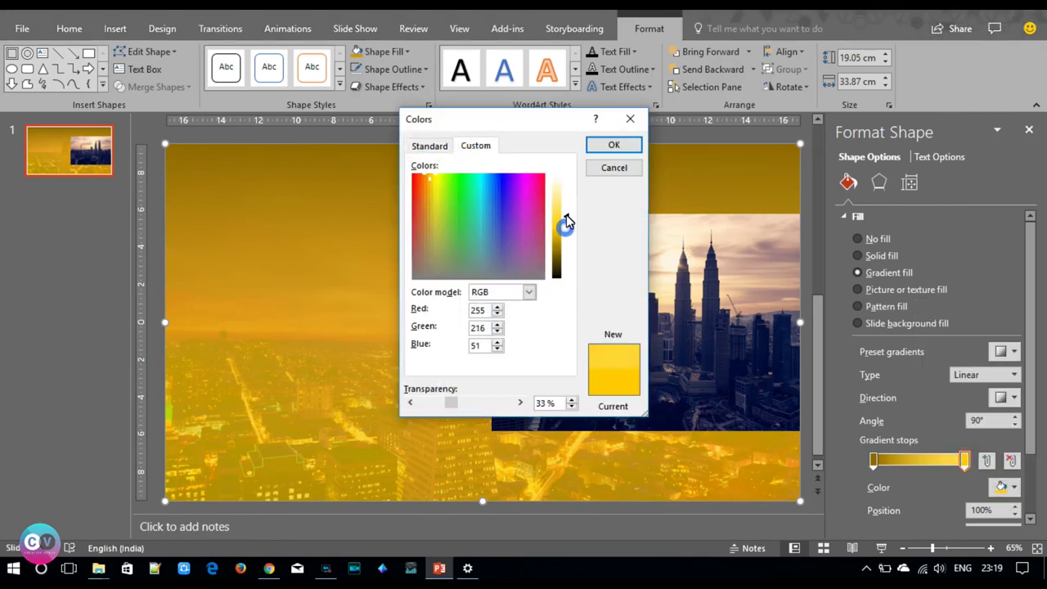
click(614, 147)
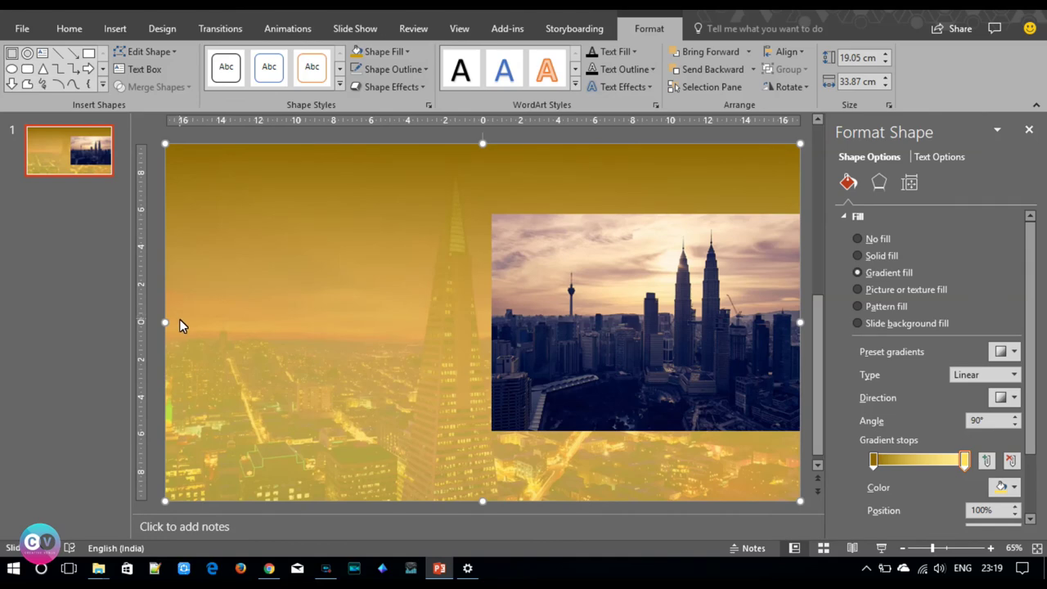
click(157, 326)
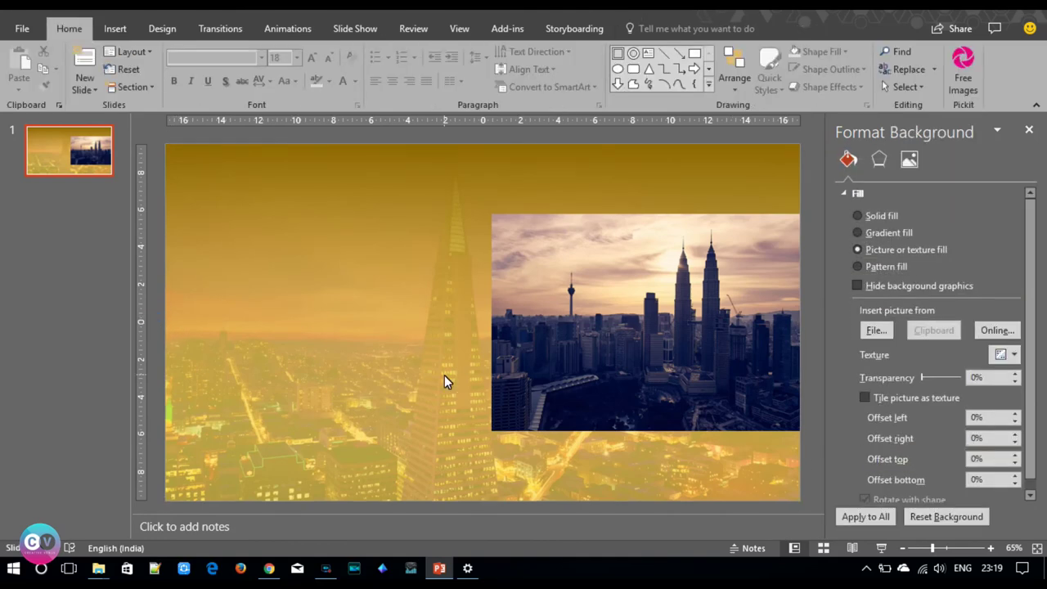
Duplicate the city skyline photo with Ctrl+C and Ctrl+V.
click(569, 288)
key(ctrl+c)
key(ctrl+v)
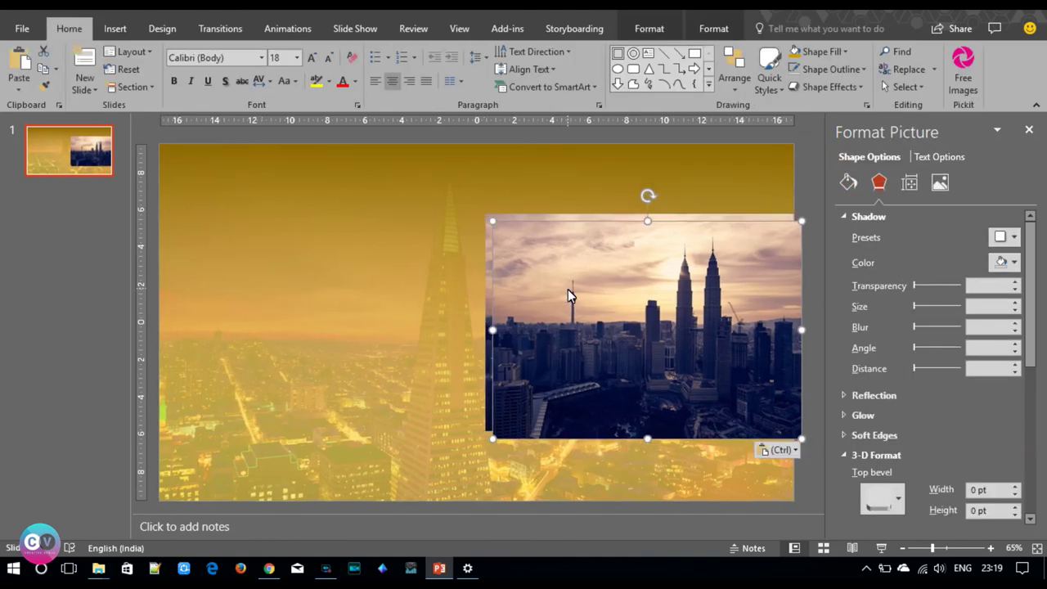
Replace the pasted copy's picture with a dark blue solid fill at 79% transparency.
click(569, 288)
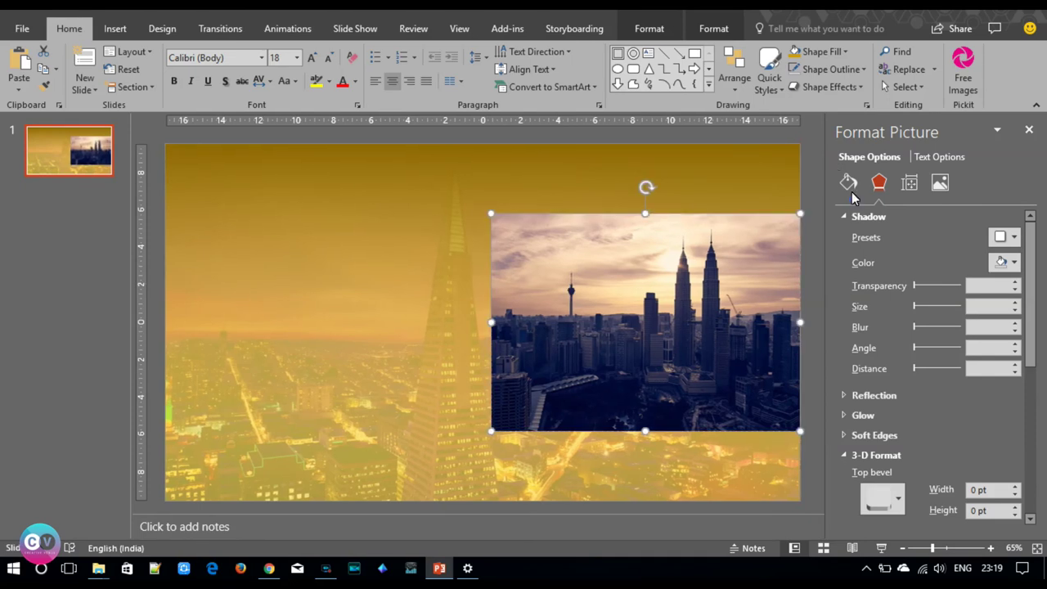
click(848, 182)
click(893, 257)
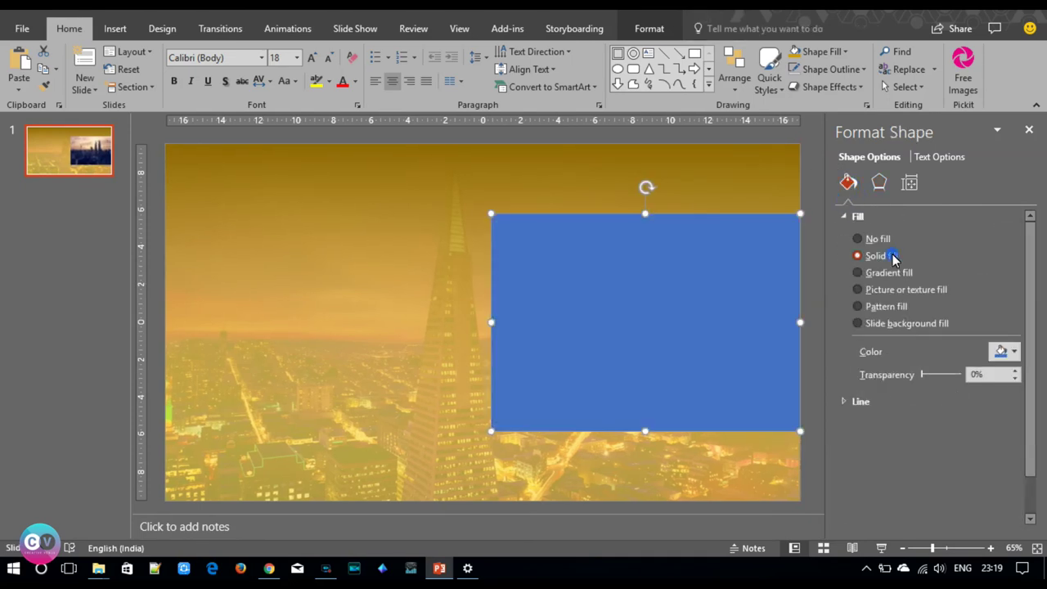
click(1014, 351)
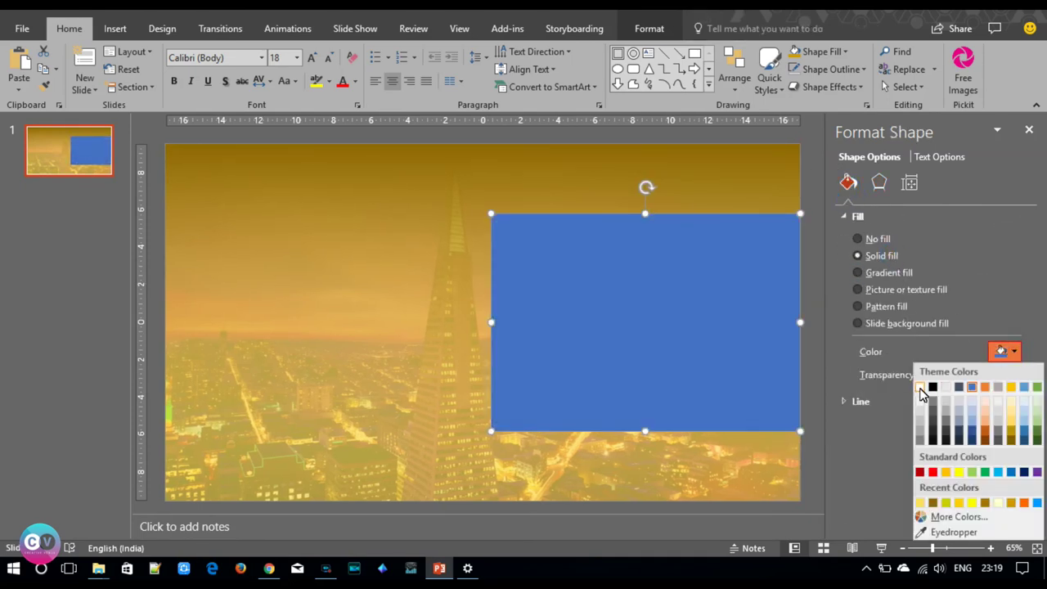
click(933, 387)
drag(929, 376, 942, 376)
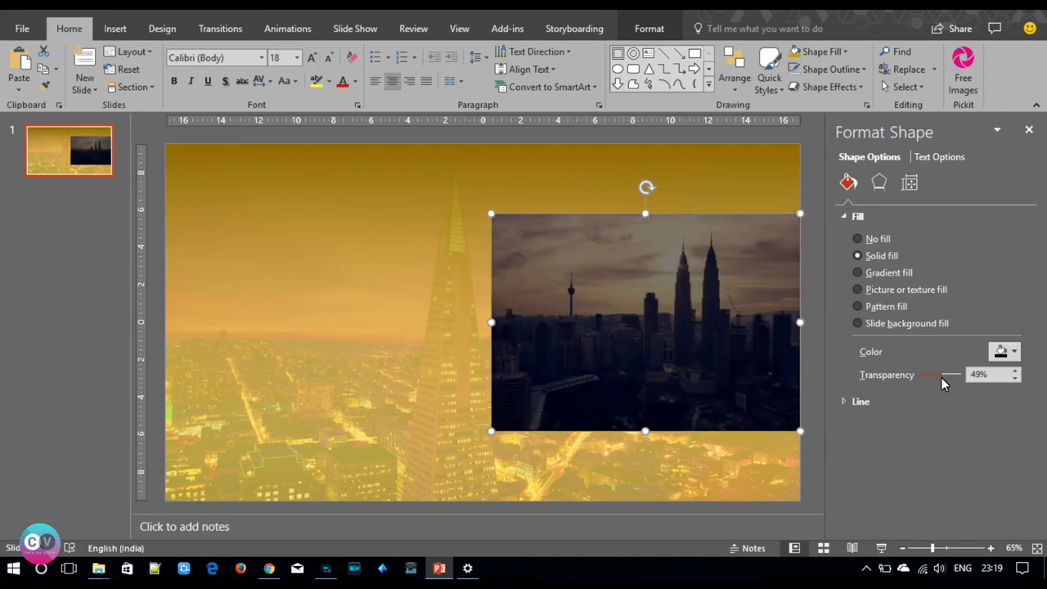
click(1004, 352)
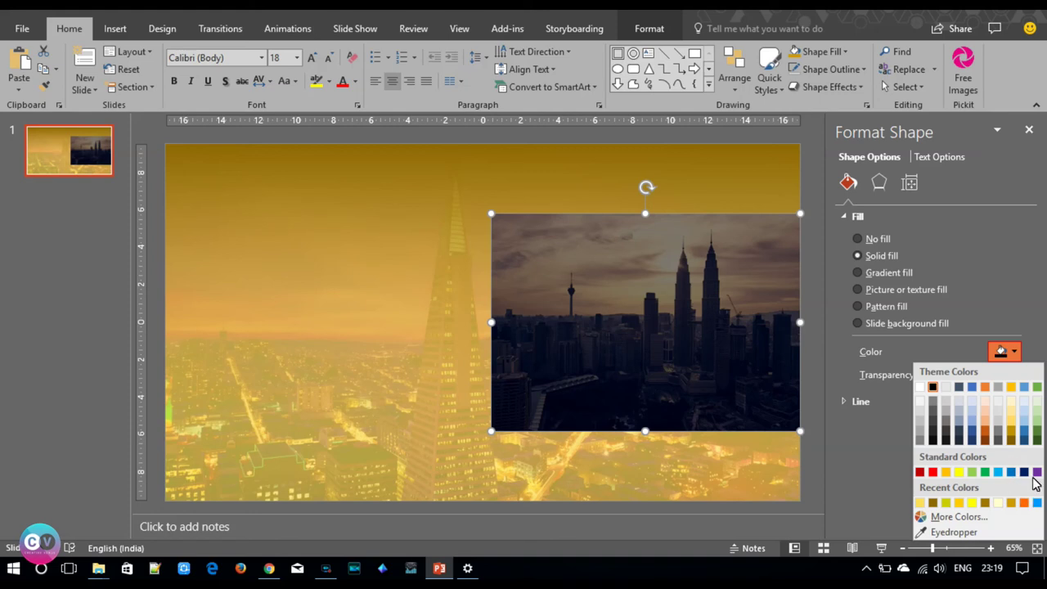
click(1025, 472)
drag(940, 374, 953, 374)
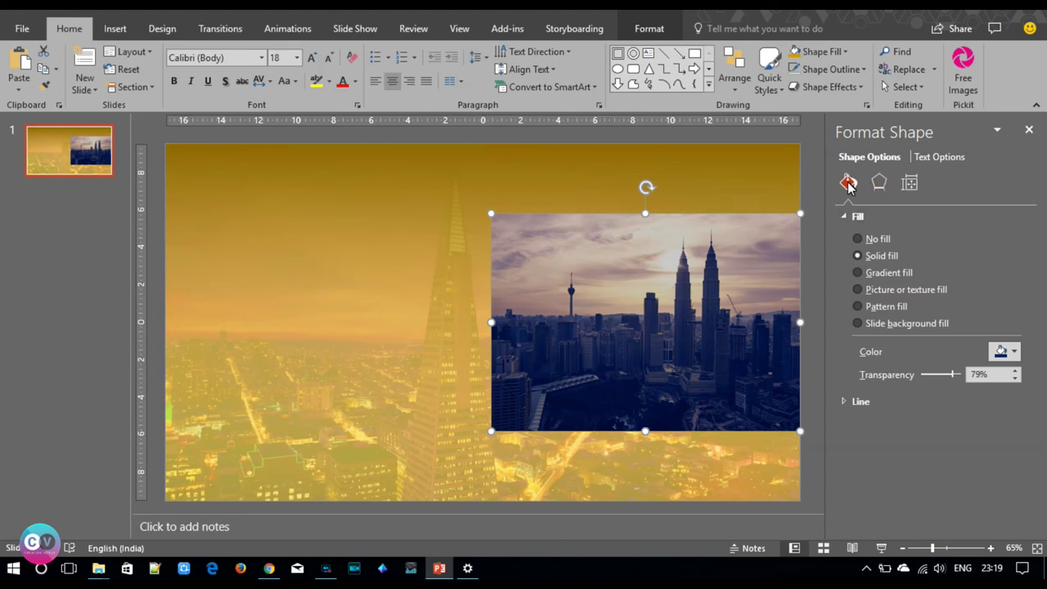
click(881, 184)
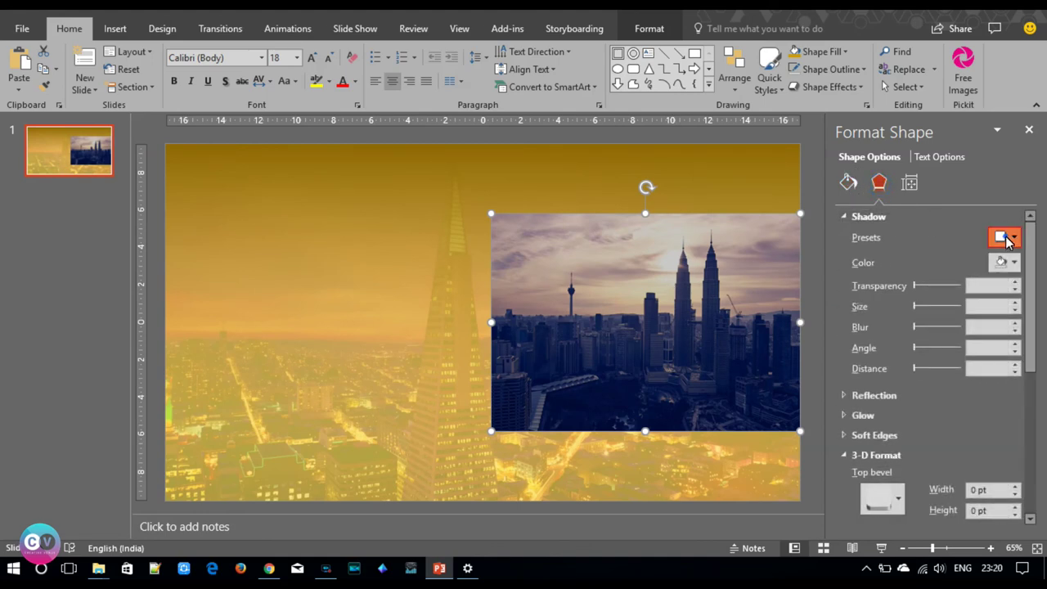
Give the overlay an Offset Left shadow with 29 pt blur.
click(1004, 237)
click(1010, 390)
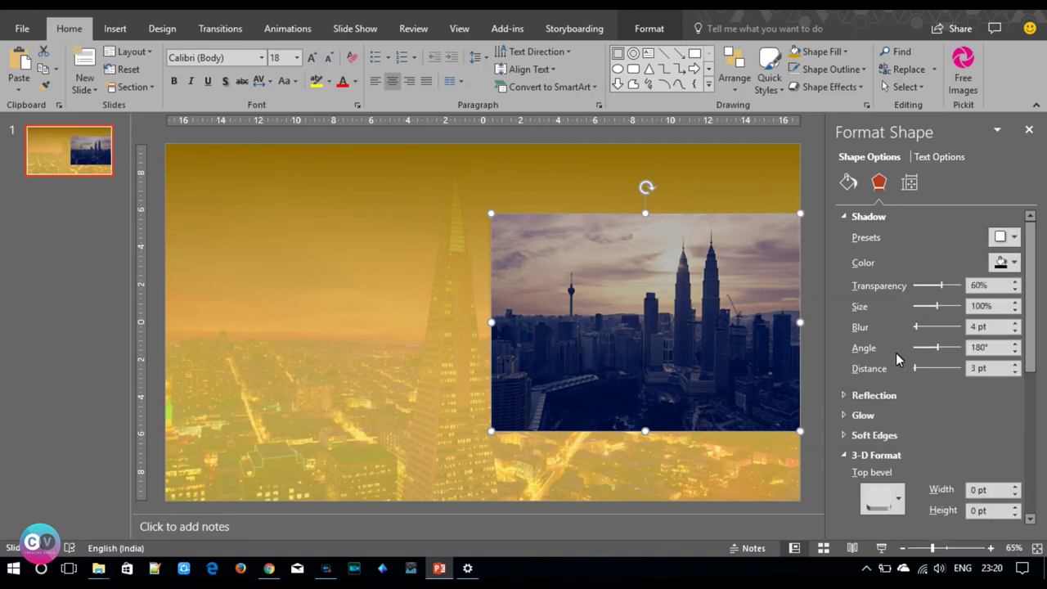
drag(917, 328, 929, 332)
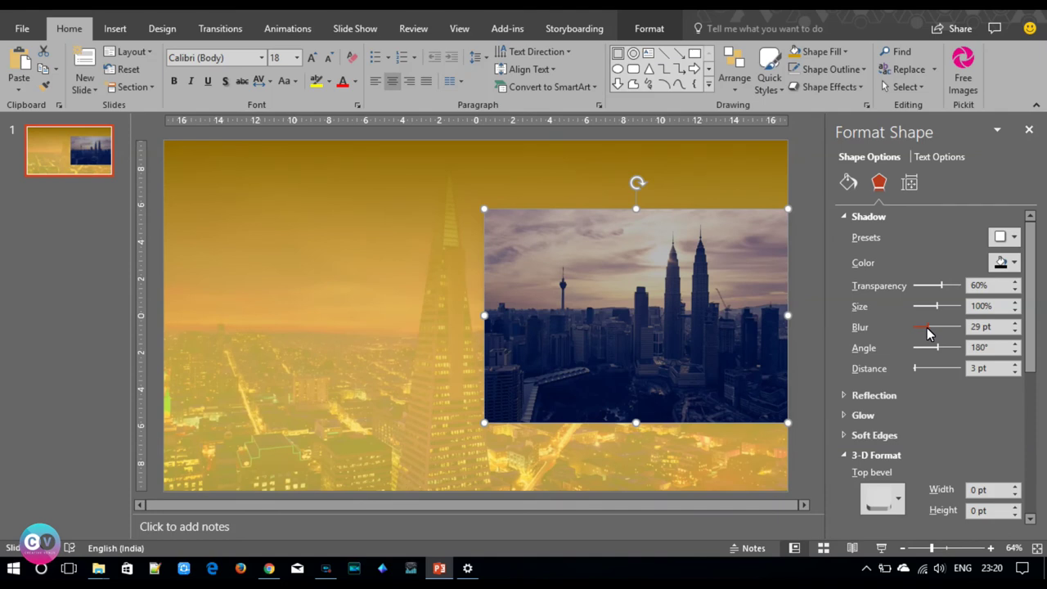
click(1012, 303)
click(803, 271)
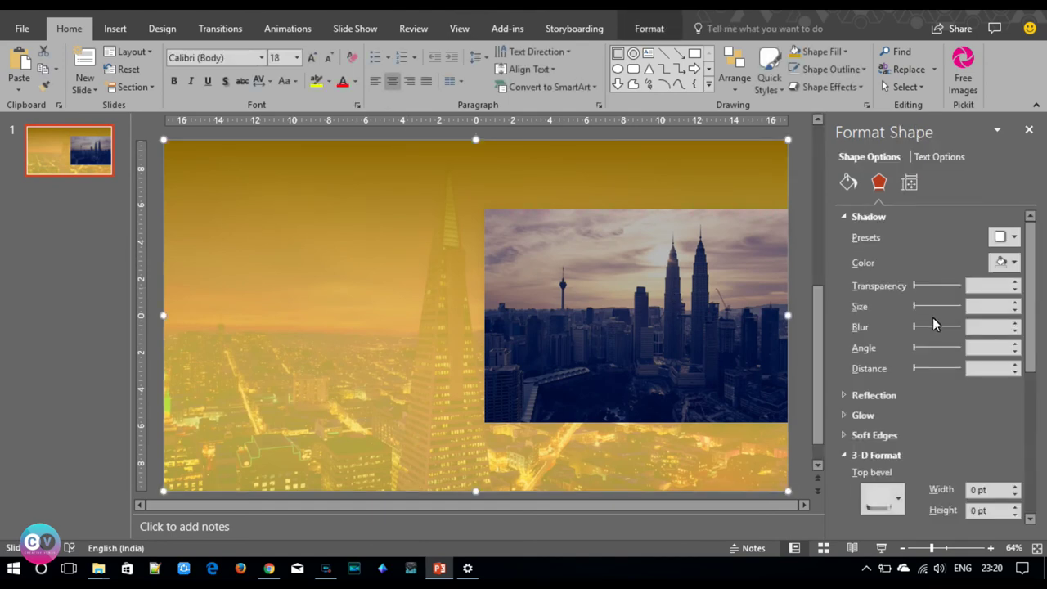
Change the overlay's fill to white at 65% transparency.
click(849, 182)
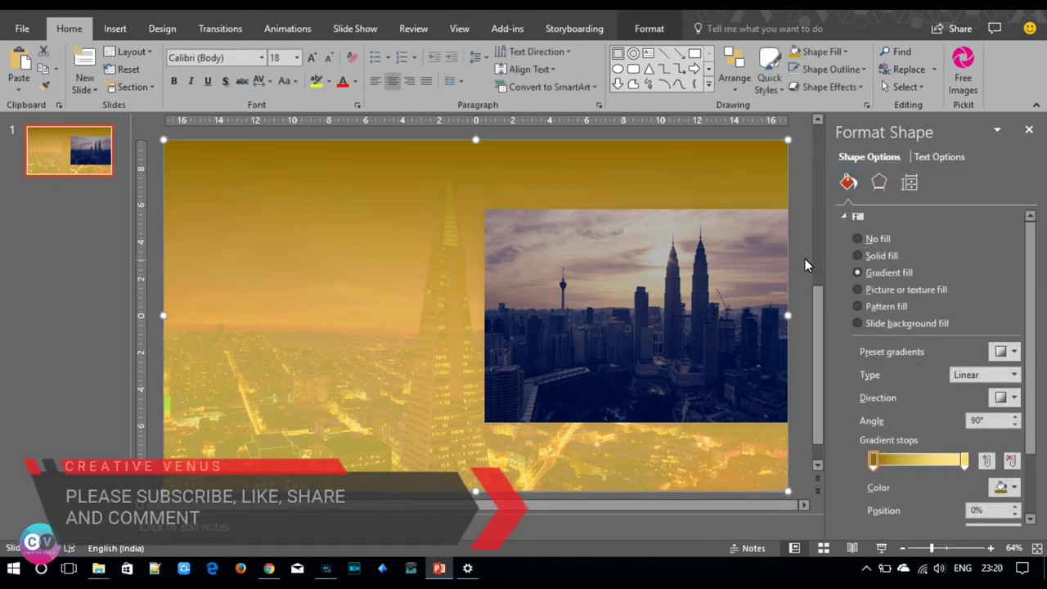
click(661, 288)
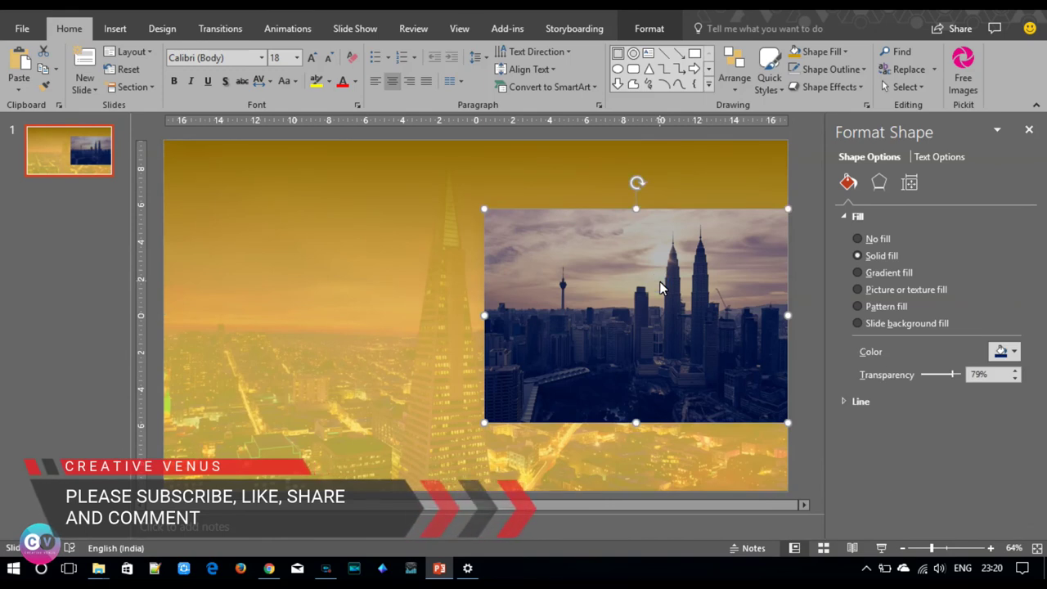
click(1014, 351)
click(921, 386)
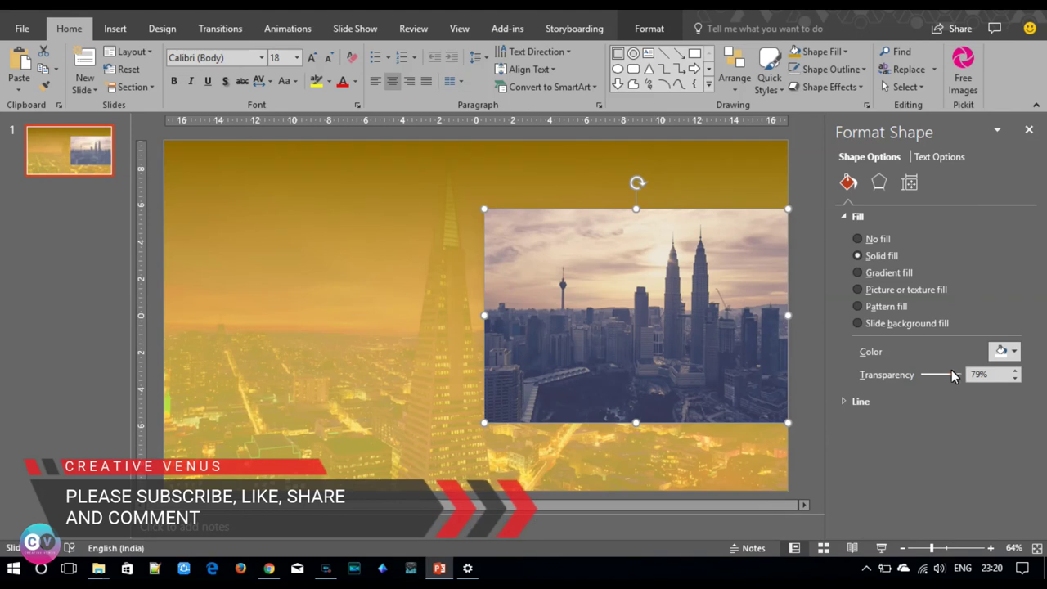
drag(953, 373, 950, 374)
click(806, 365)
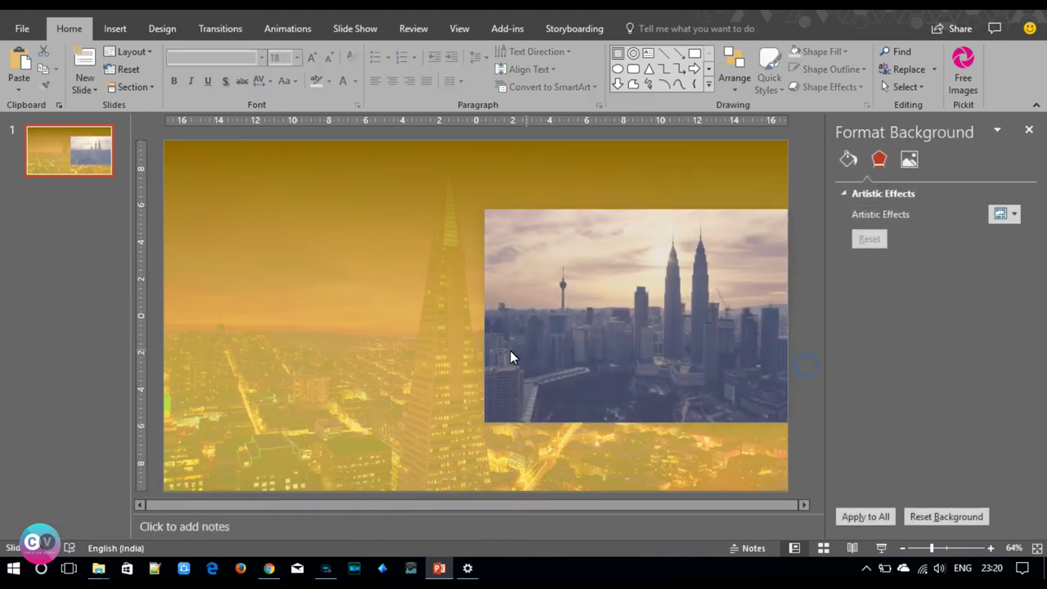
Draw a small rectangle on the city photo.
click(115, 30)
click(254, 82)
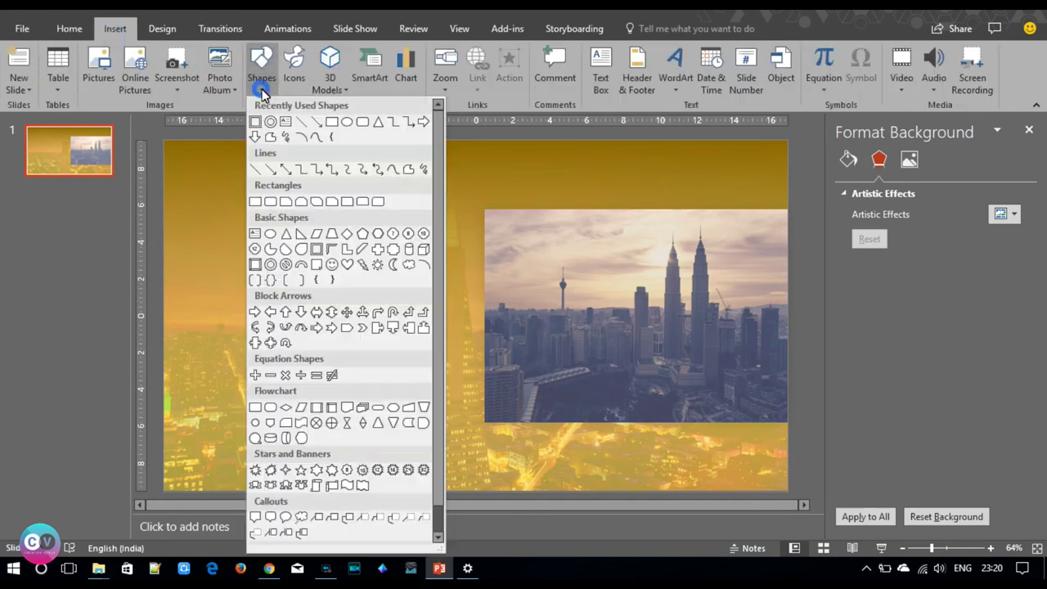
click(331, 123)
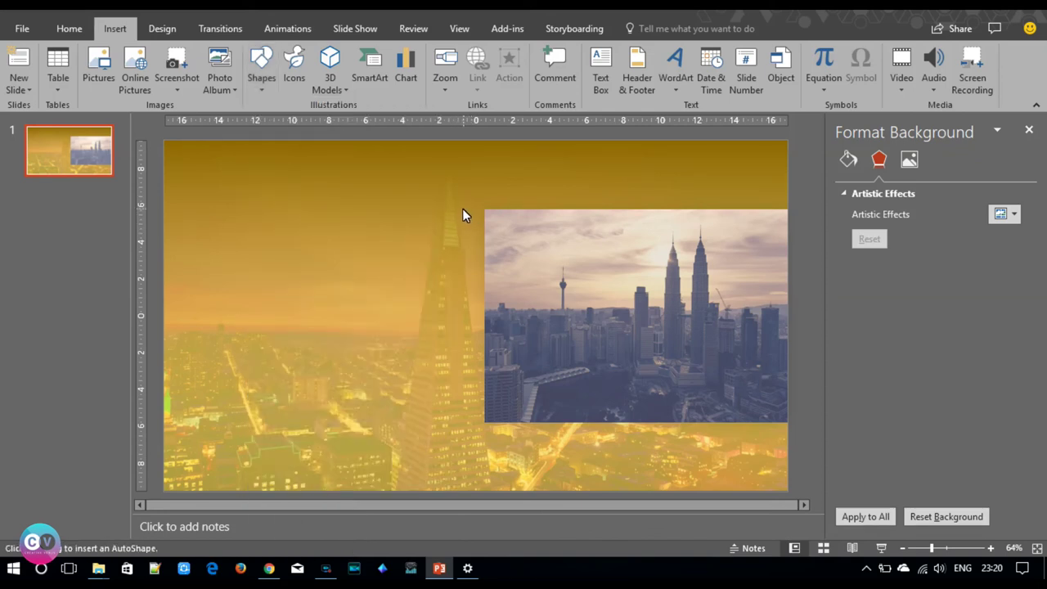
drag(461, 209, 478, 244)
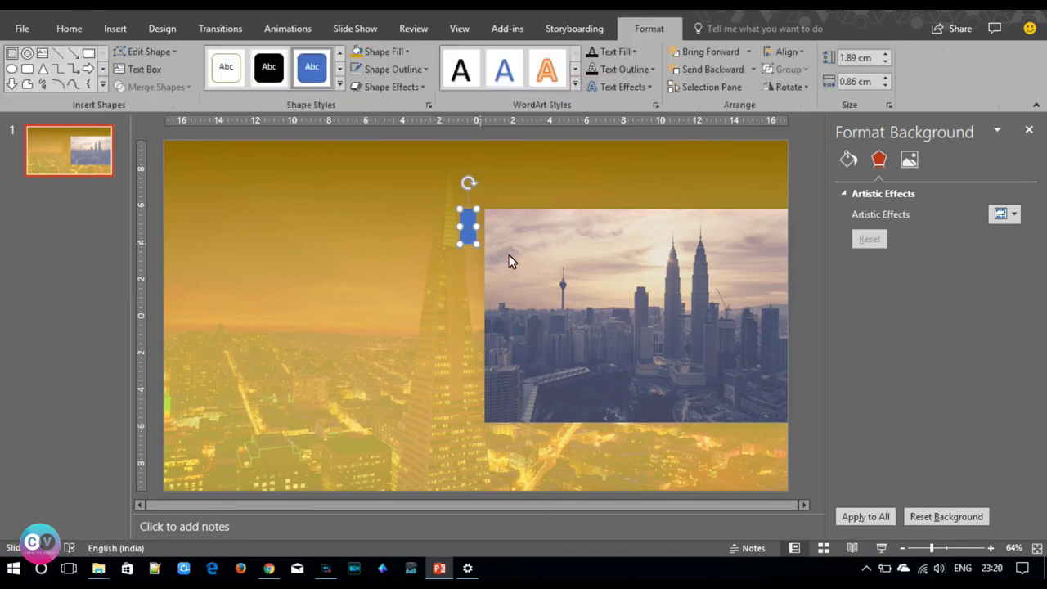
Raise the city photo's height to 12 cm.
click(510, 259)
click(885, 53)
click(886, 53)
click(886, 53)
click(886, 54)
click(885, 53)
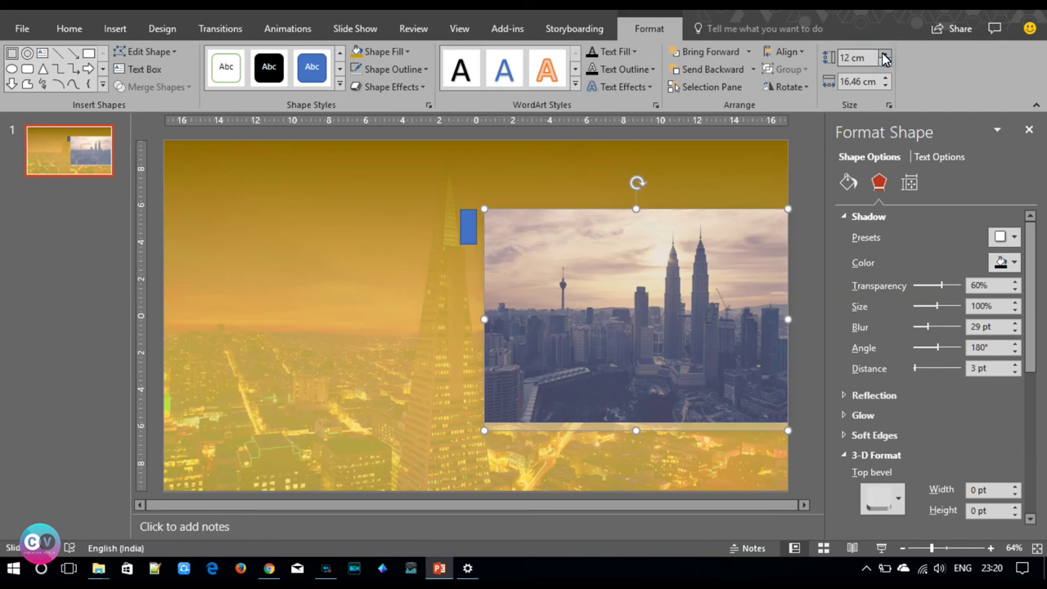
Size the blue rectangle to a 3×3 cm square at the photo's top-left corner.
click(471, 238)
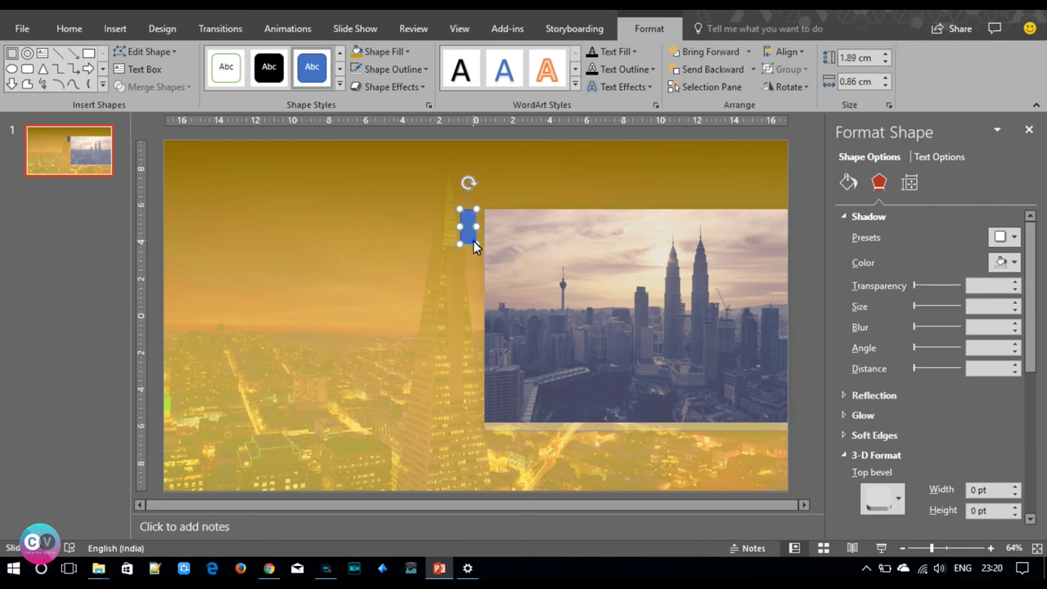
click(884, 54)
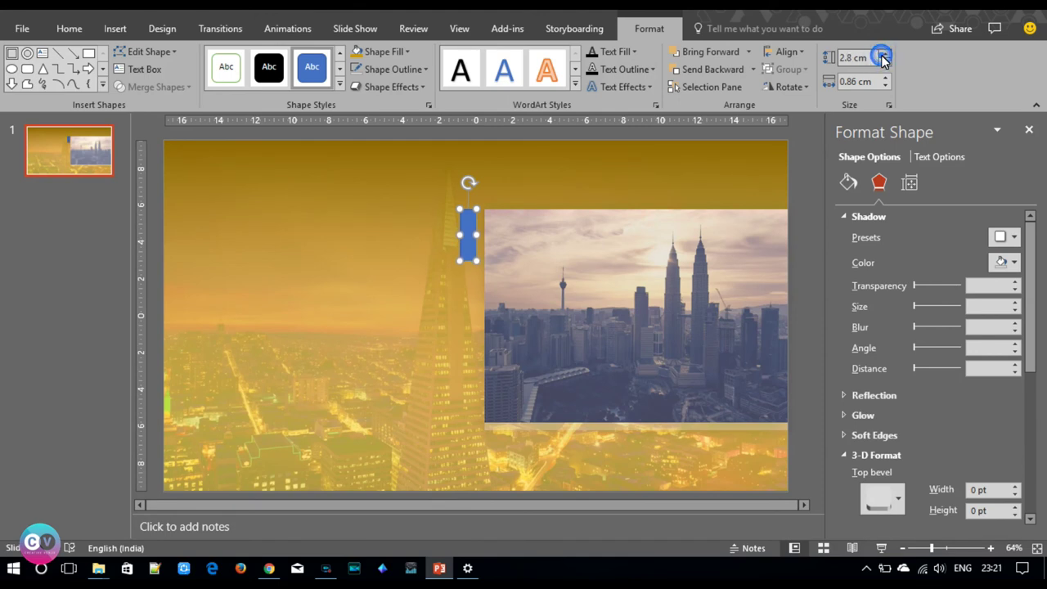
click(884, 62)
click(886, 77)
click(885, 78)
click(885, 78)
click(885, 78)
click(885, 77)
click(886, 78)
click(886, 79)
drag(498, 243, 496, 245)
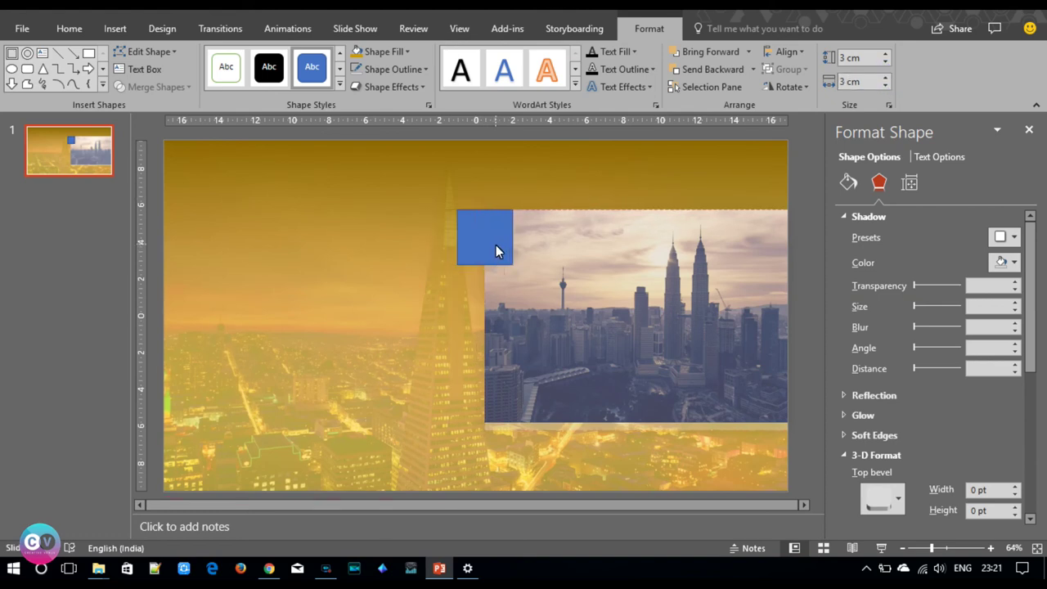
drag(496, 245, 497, 245)
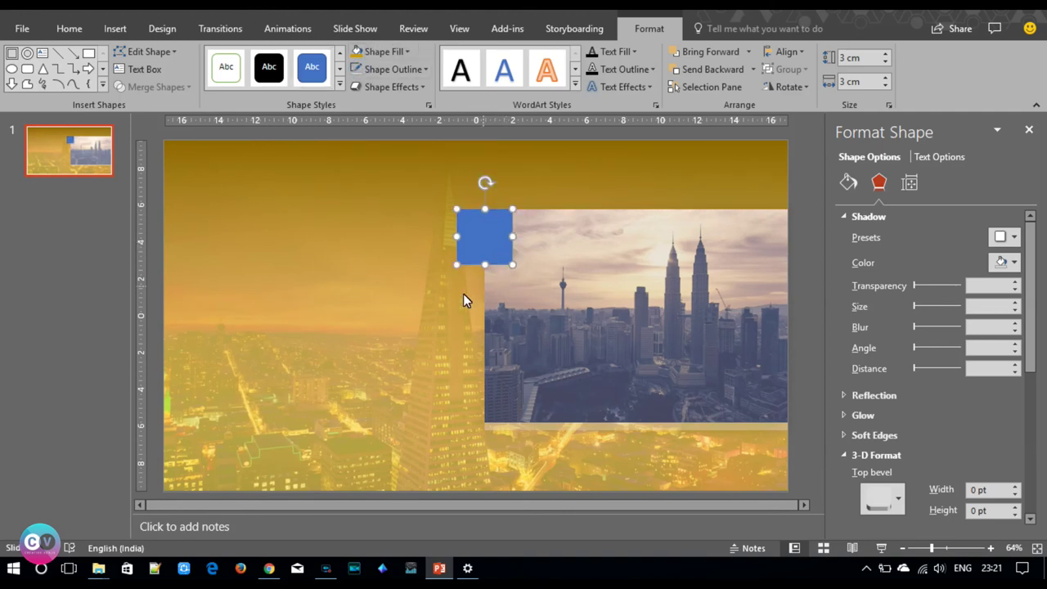
Paste three more blue squares and stack them down the photo's left edge.
click(485, 252)
key(ctrl+v)
drag(484, 253, 483, 301)
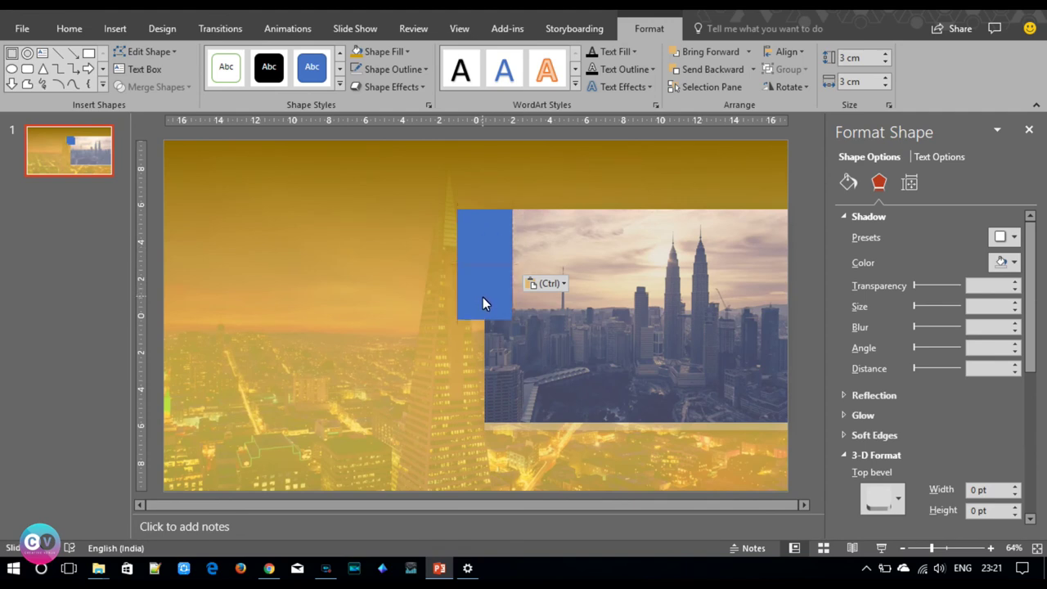
key(ctrl+v)
drag(482, 303, 488, 356)
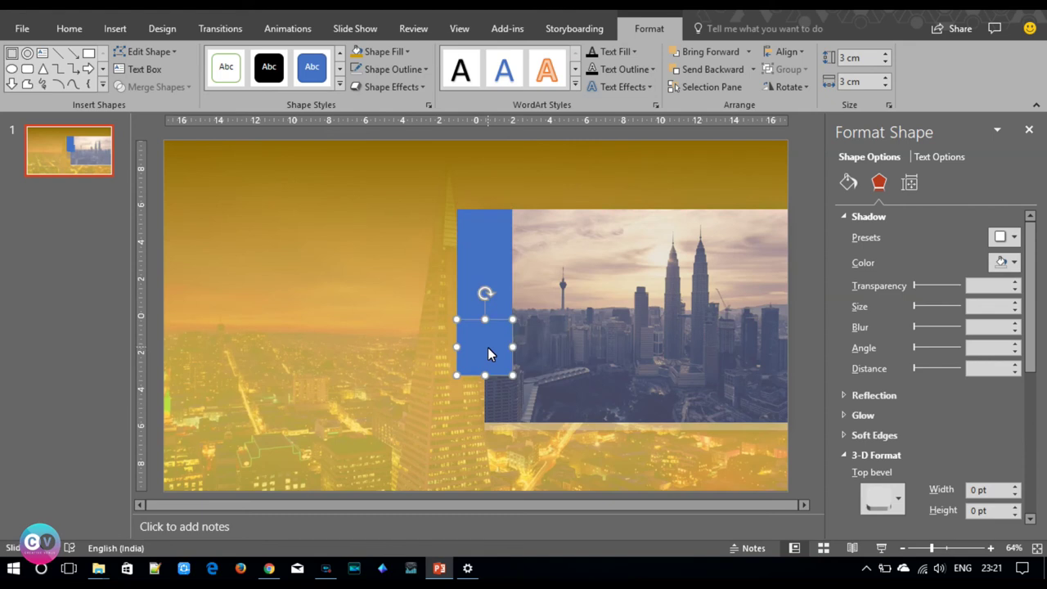
key(ctrl+v)
drag(493, 354, 489, 401)
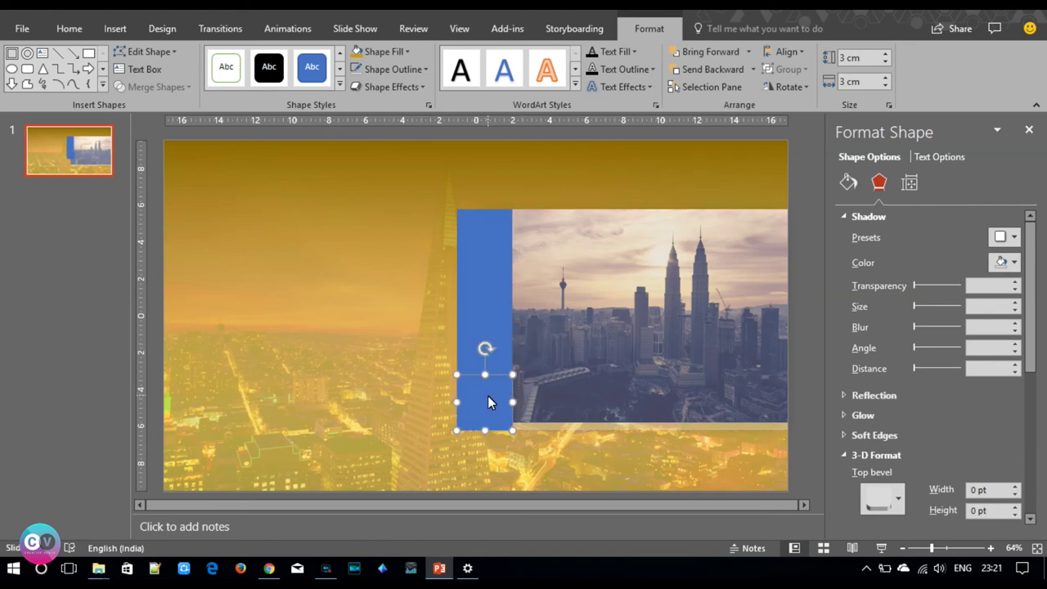
click(589, 373)
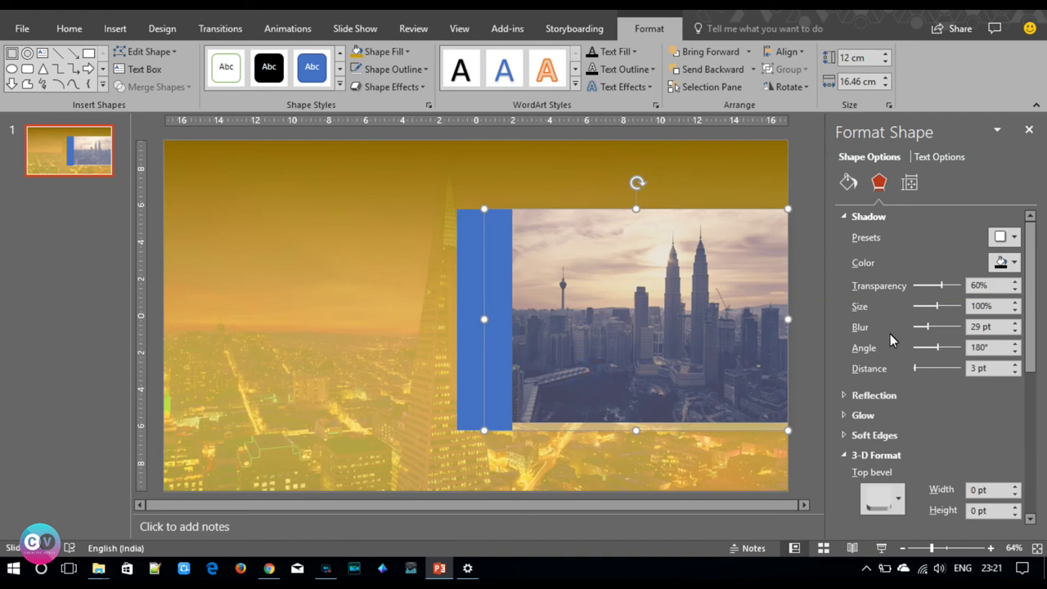
Shift the translucent overlay left and stretch the city photo to 12 cm tall.
click(848, 183)
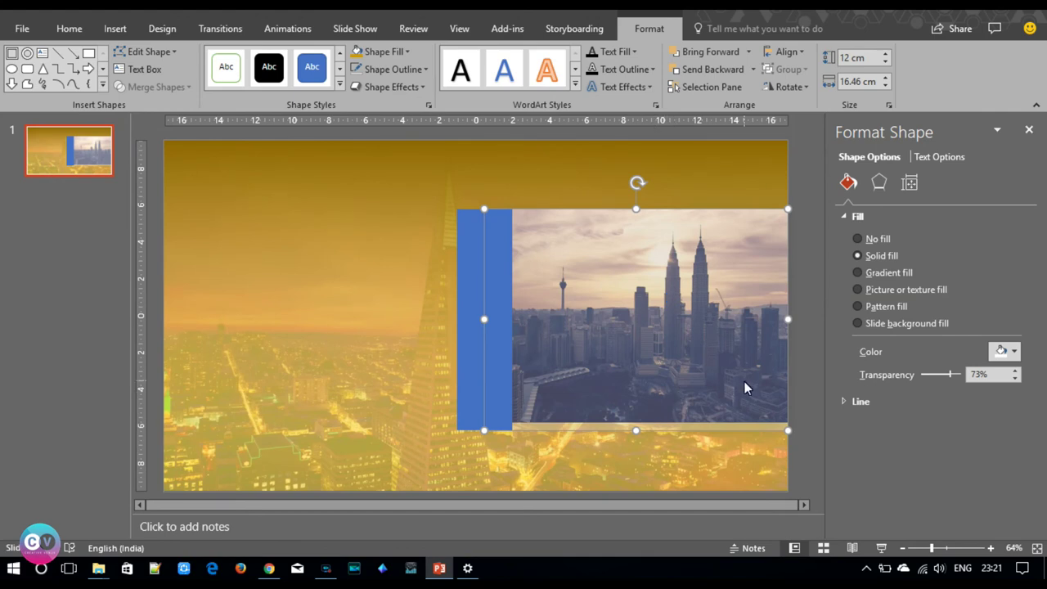
drag(742, 381, 693, 380)
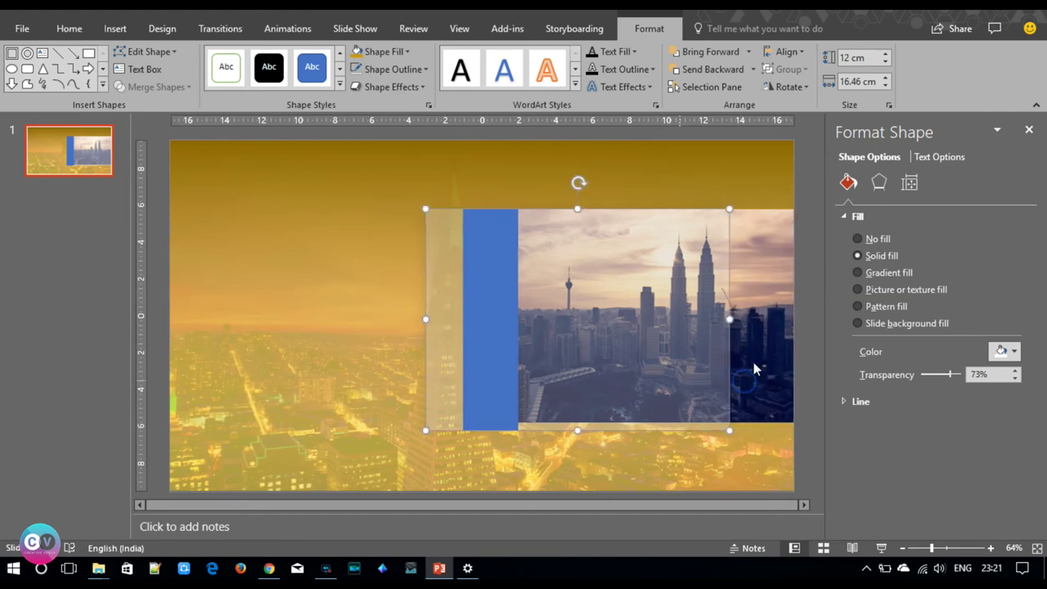
click(785, 364)
drag(644, 423, 644, 430)
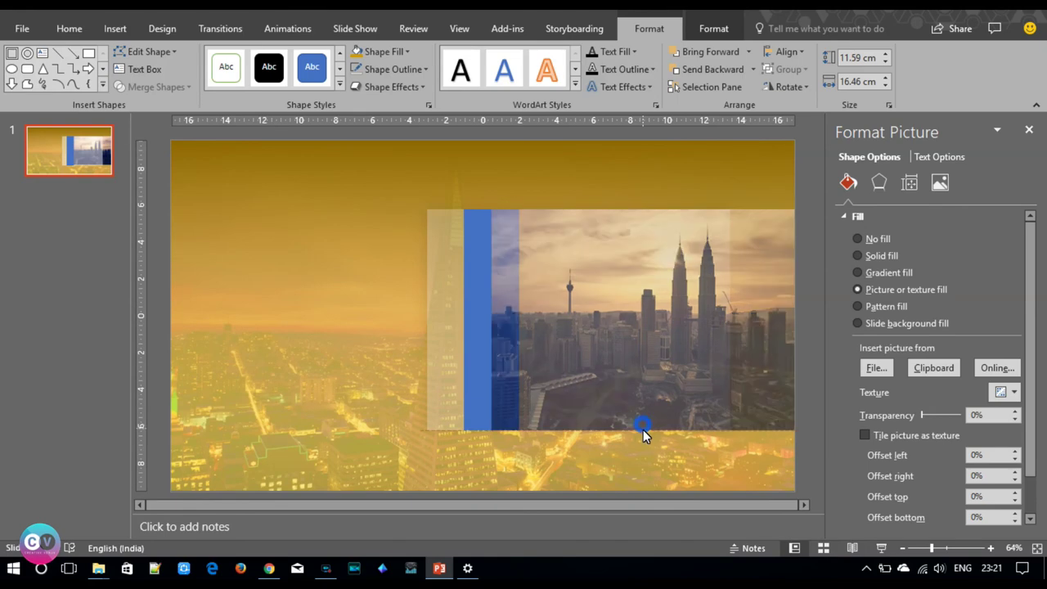
Narrow the overlay to 14.96 cm across the photo, then give the top blue square a gradient fill.
click(631, 347)
drag(731, 320, 790, 325)
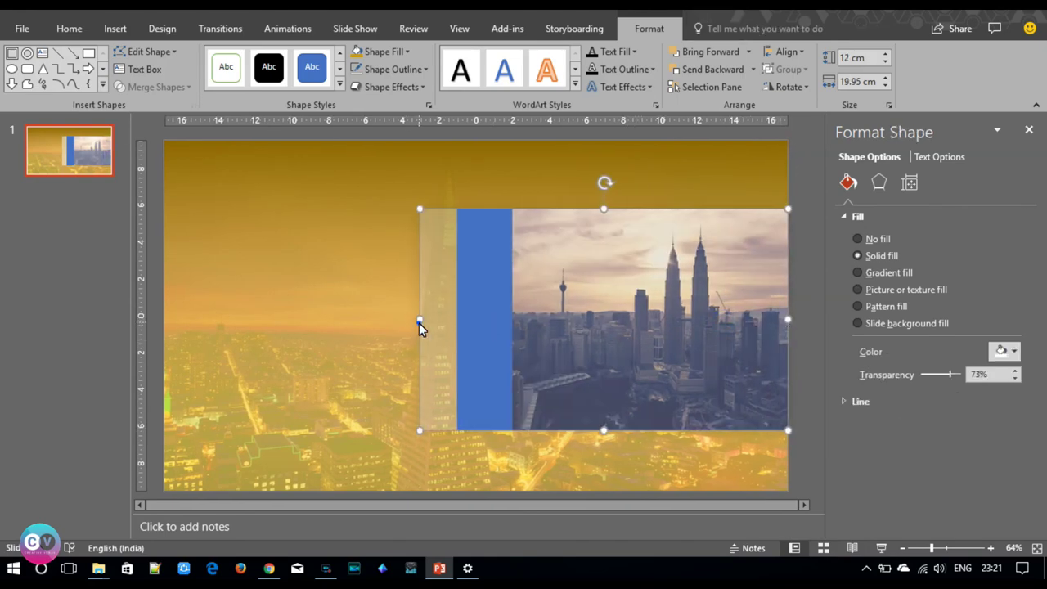
drag(419, 323, 508, 320)
click(487, 234)
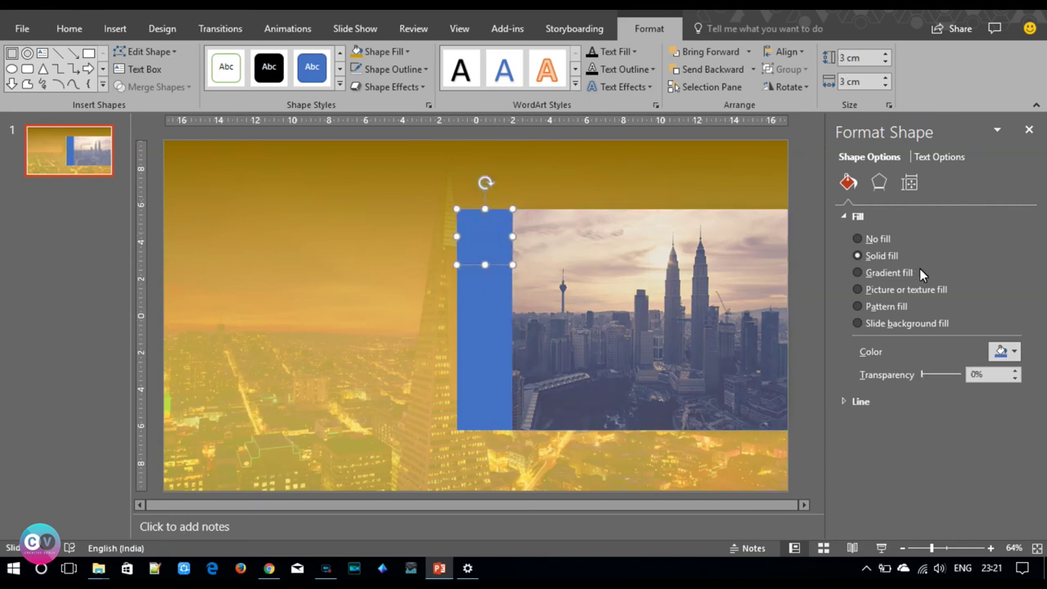
click(895, 272)
Add four extra gradient stops and make the first stop light peach.
click(882, 463)
click(891, 462)
click(924, 459)
click(949, 461)
click(874, 460)
click(1003, 487)
click(920, 338)
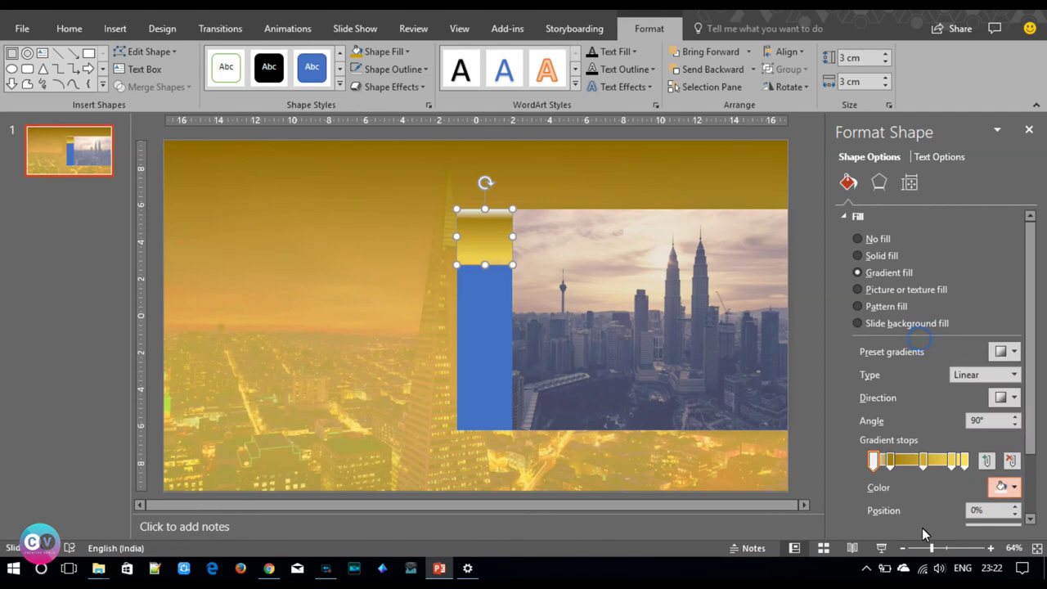
Make the second gradient stop light grey and the 55% stop white.
click(890, 461)
click(1003, 487)
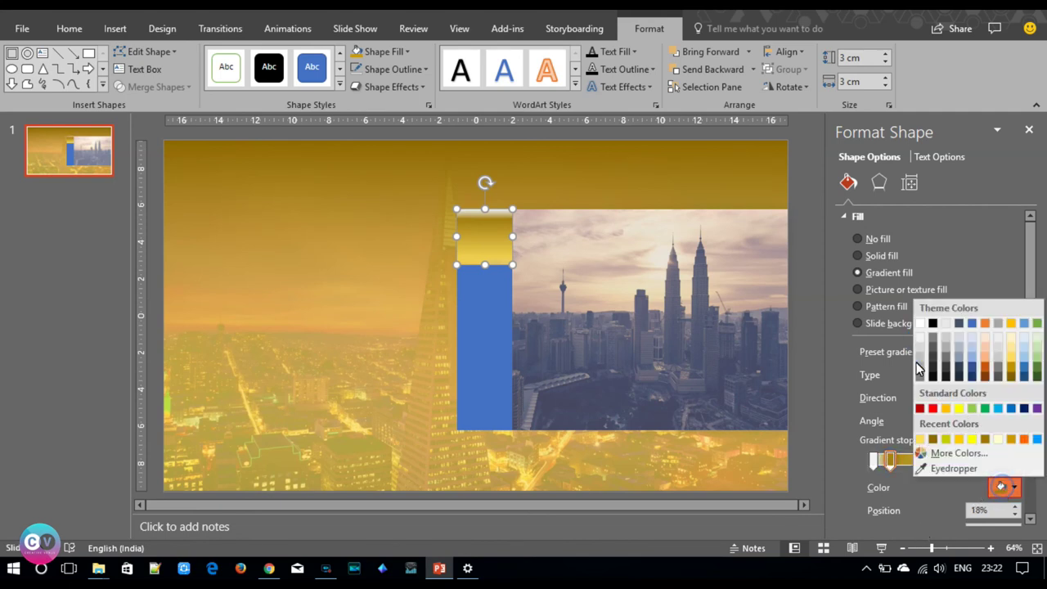
click(917, 364)
click(923, 461)
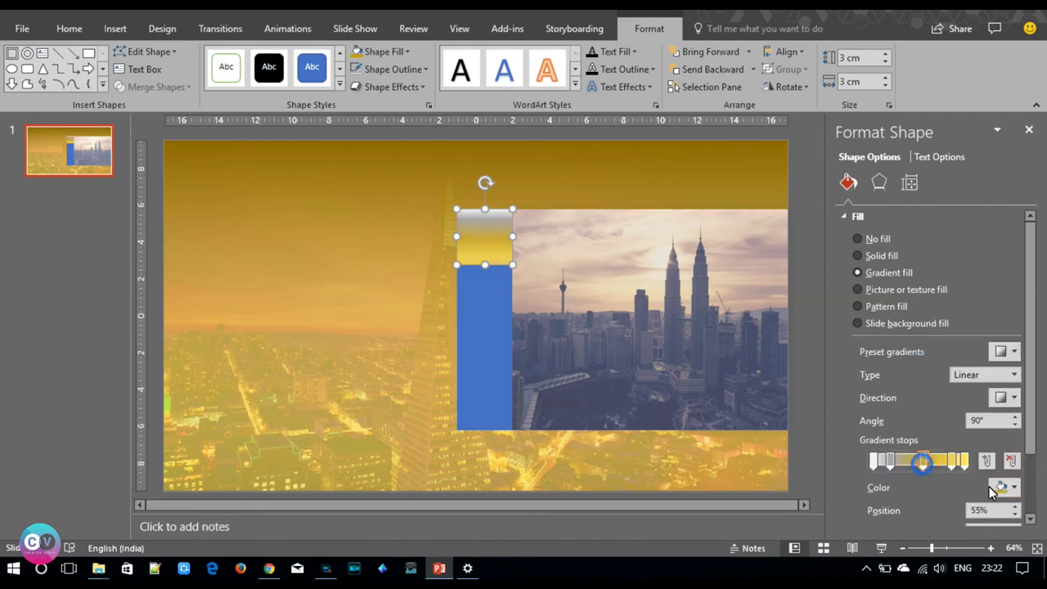
click(1003, 487)
click(918, 332)
Recolour the 55% stop grey and make the 100% end stop white.
click(953, 461)
click(1003, 486)
click(931, 360)
click(966, 461)
click(966, 464)
click(1003, 487)
click(918, 332)
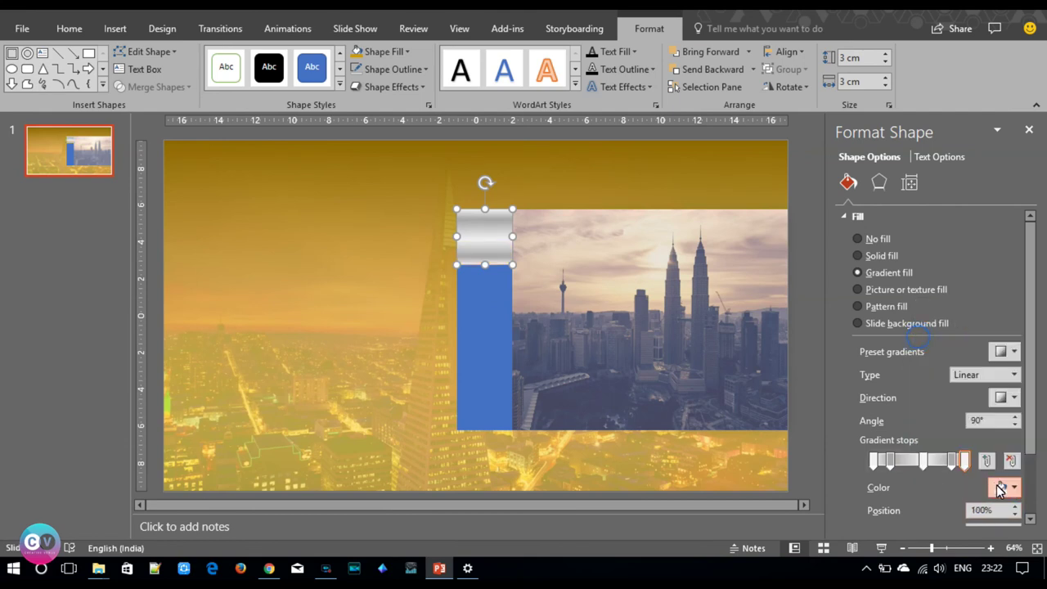
Move the 86% gradient stop to 91% and lower the left stop to 10%.
click(954, 465)
click(1014, 506)
click(1013, 506)
click(1013, 507)
click(888, 463)
click(1017, 514)
click(1017, 514)
click(1017, 514)
click(1017, 514)
click(1017, 514)
click(1017, 513)
click(1017, 514)
click(1018, 514)
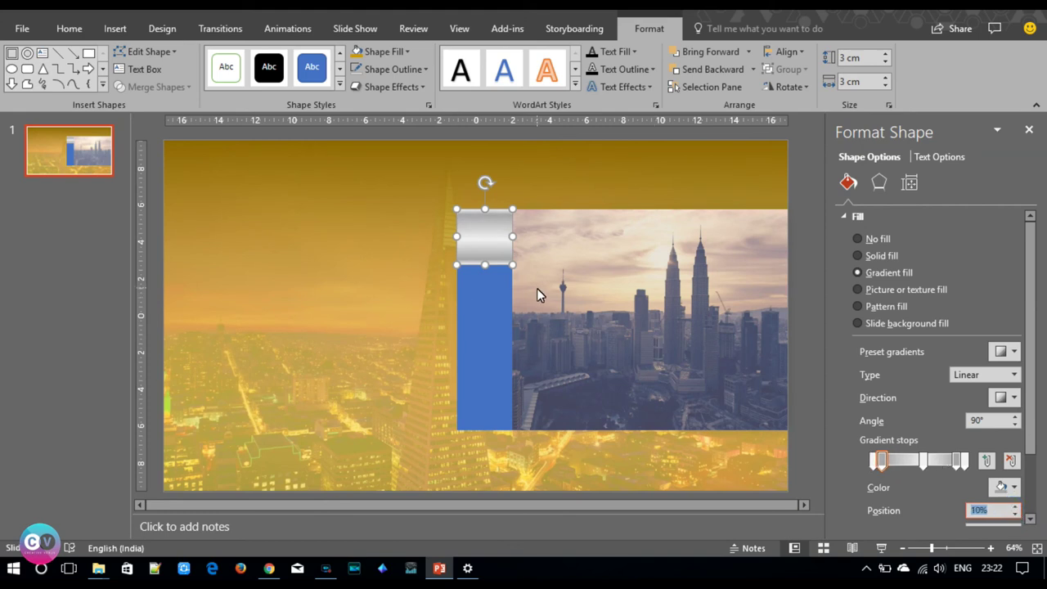
Copy the silver square's formatting onto the square below with Format Painter.
click(412, 281)
click(481, 256)
click(68, 28)
click(43, 85)
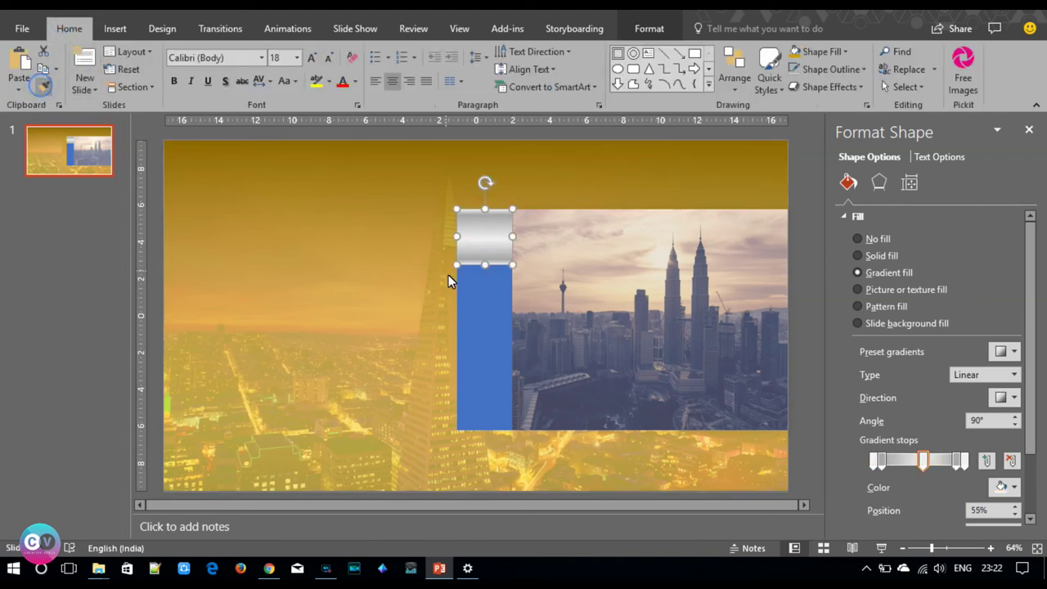
click(461, 286)
click(498, 351)
click(496, 405)
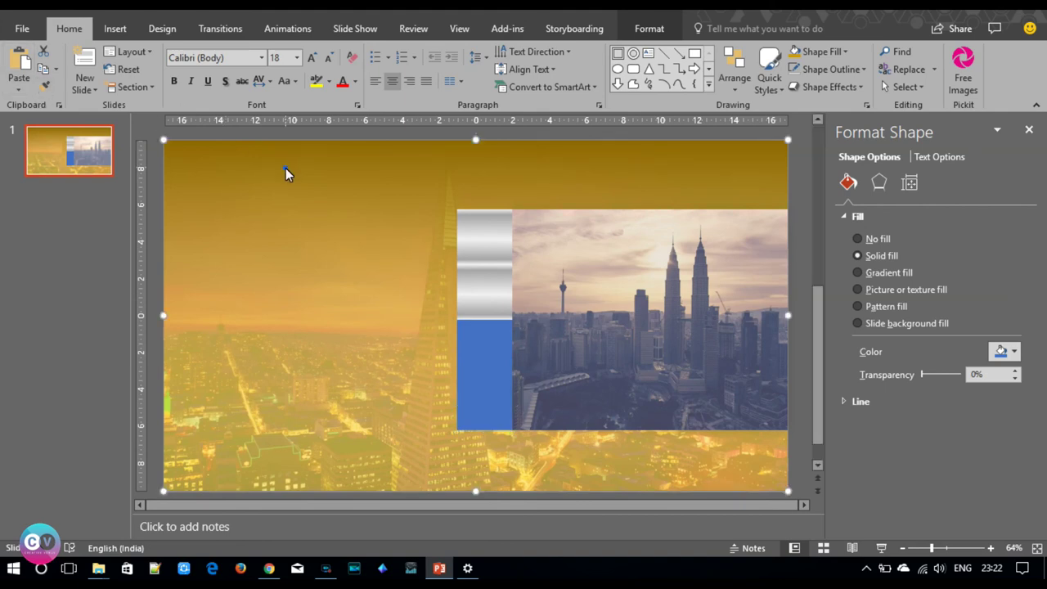
Paint the silver gradient onto the third and bottom squares with Format Painter.
click(492, 279)
double_click(44, 85)
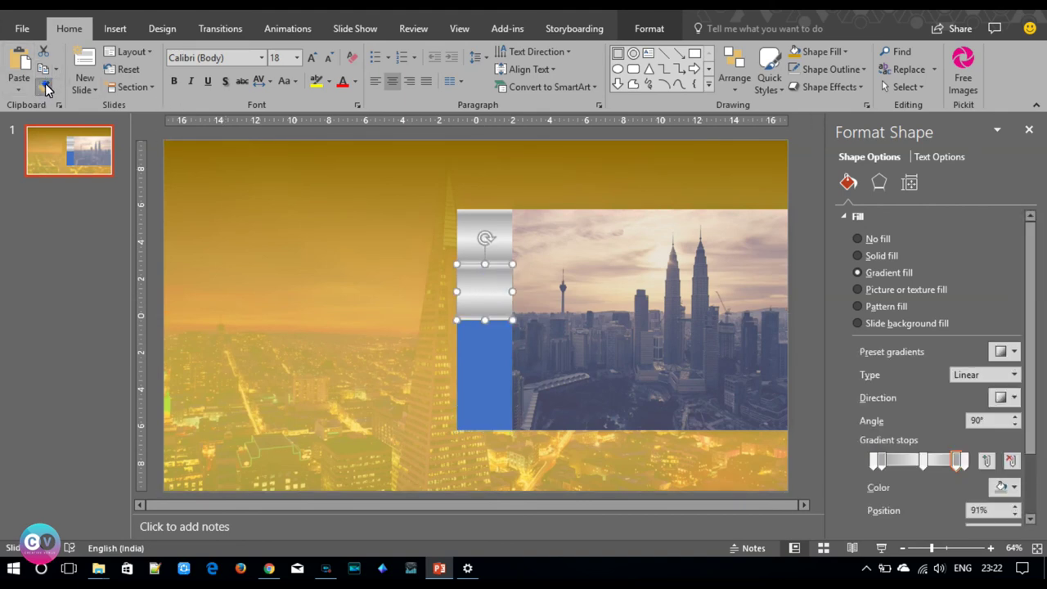
click(470, 349)
click(487, 403)
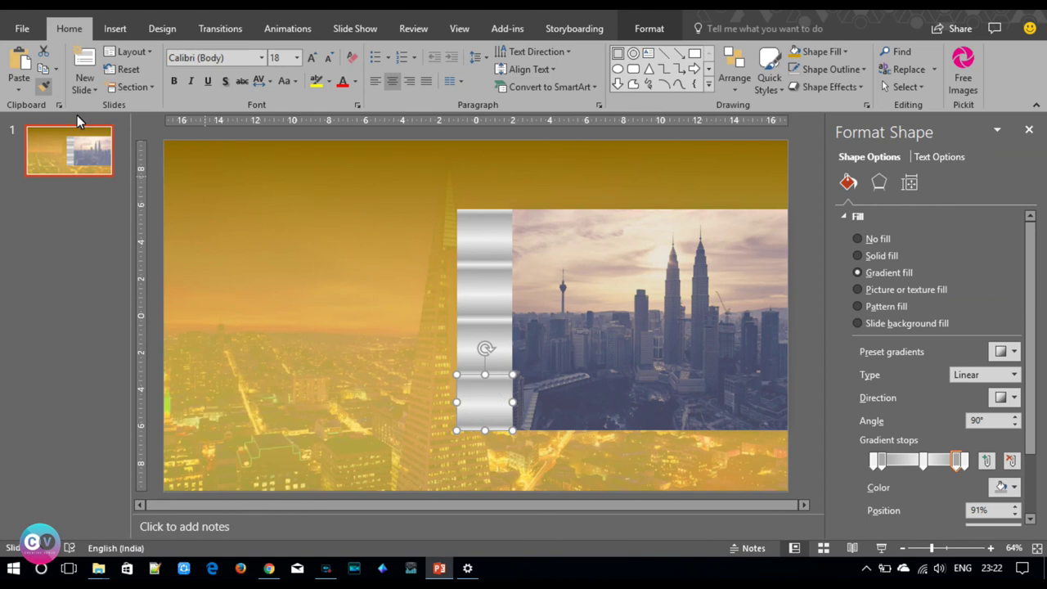
Try a horizontal gradient direction on the top square, then undo it.
click(475, 237)
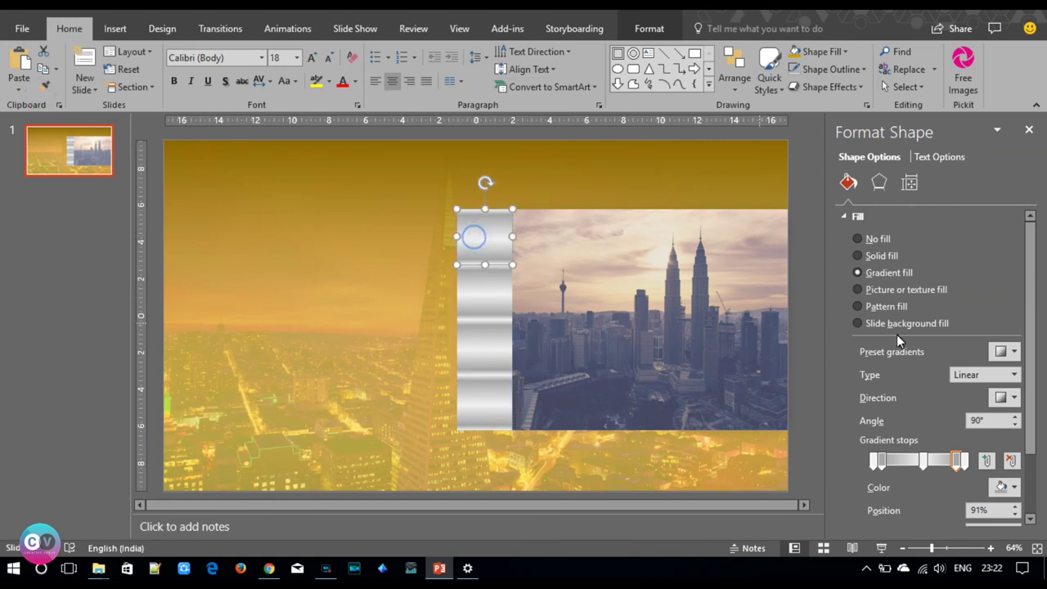
click(1019, 396)
click(990, 427)
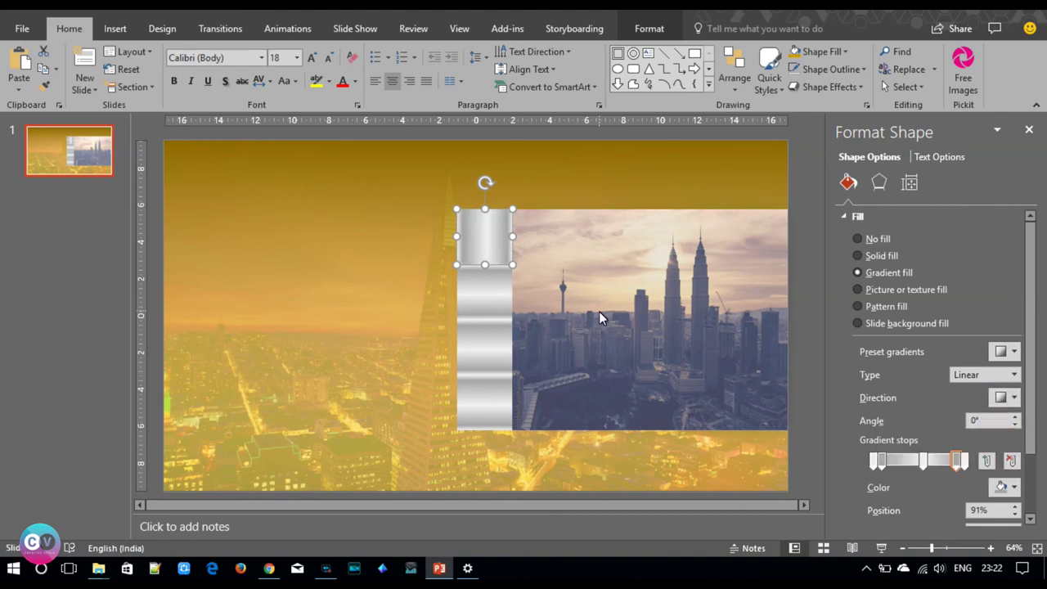
key(ctrl+z)
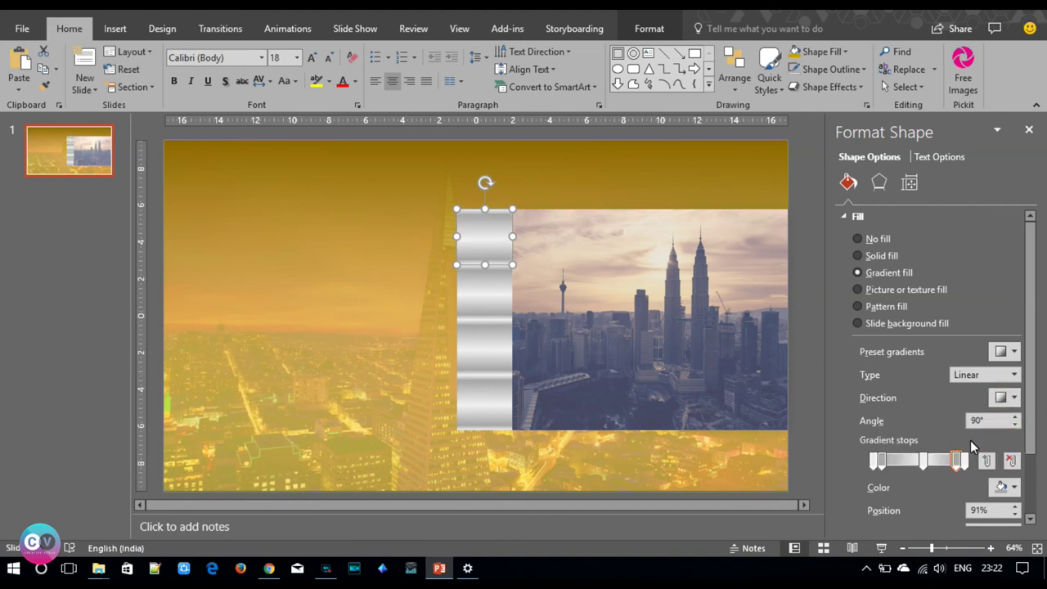
Lighten the first stop's colour and set the first and last stops to 9% and 94%.
click(1007, 487)
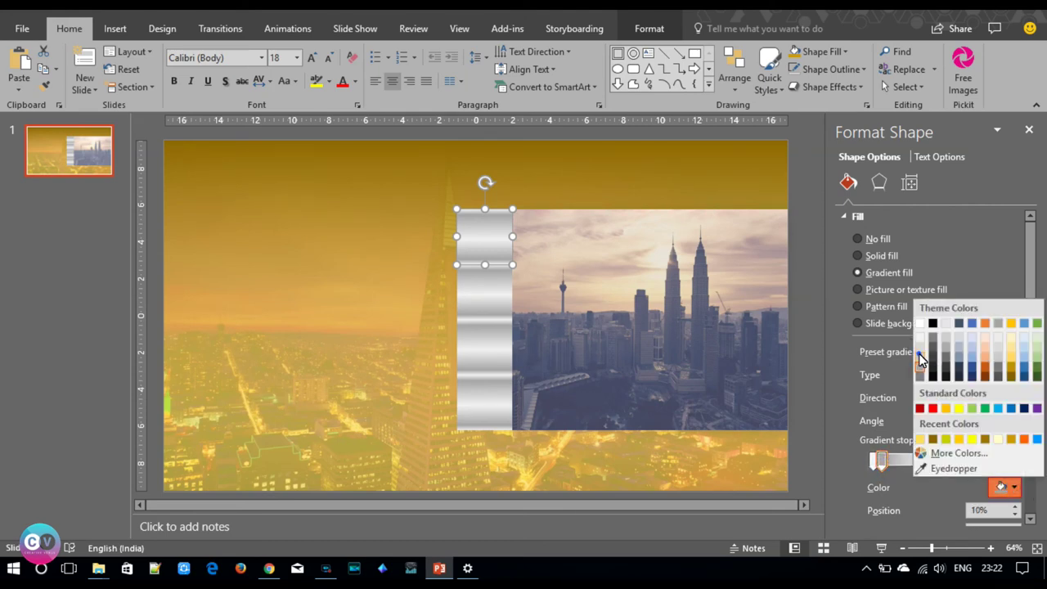
click(920, 355)
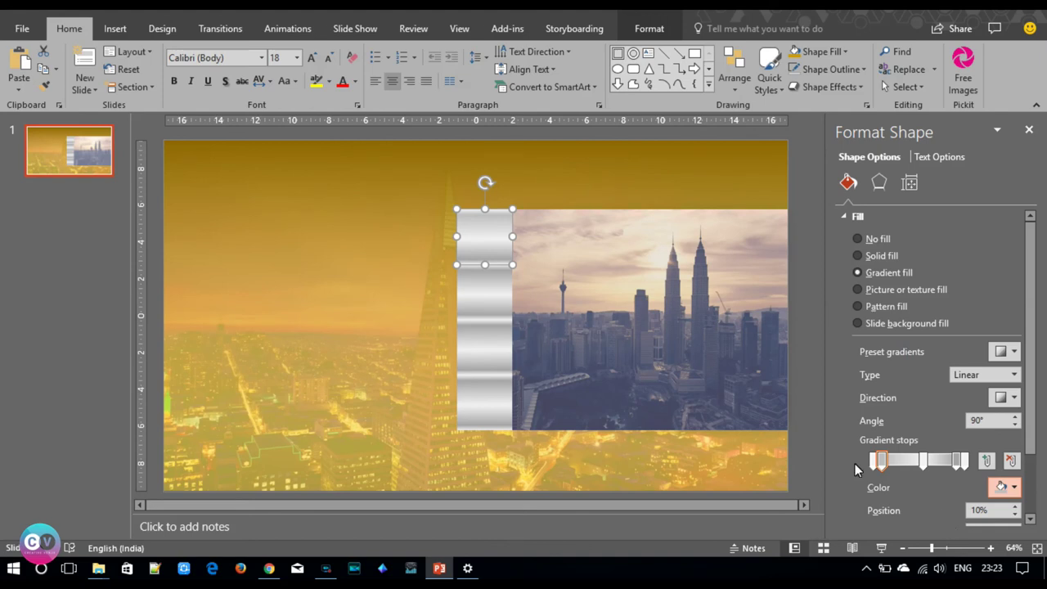
drag(881, 461, 877, 461)
click(961, 462)
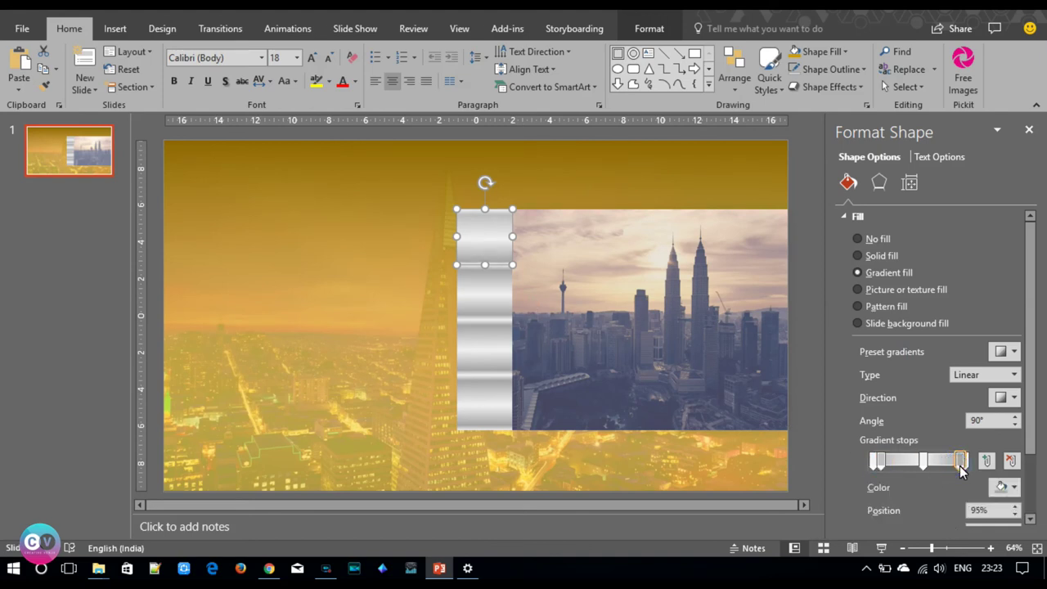
drag(961, 463, 959, 463)
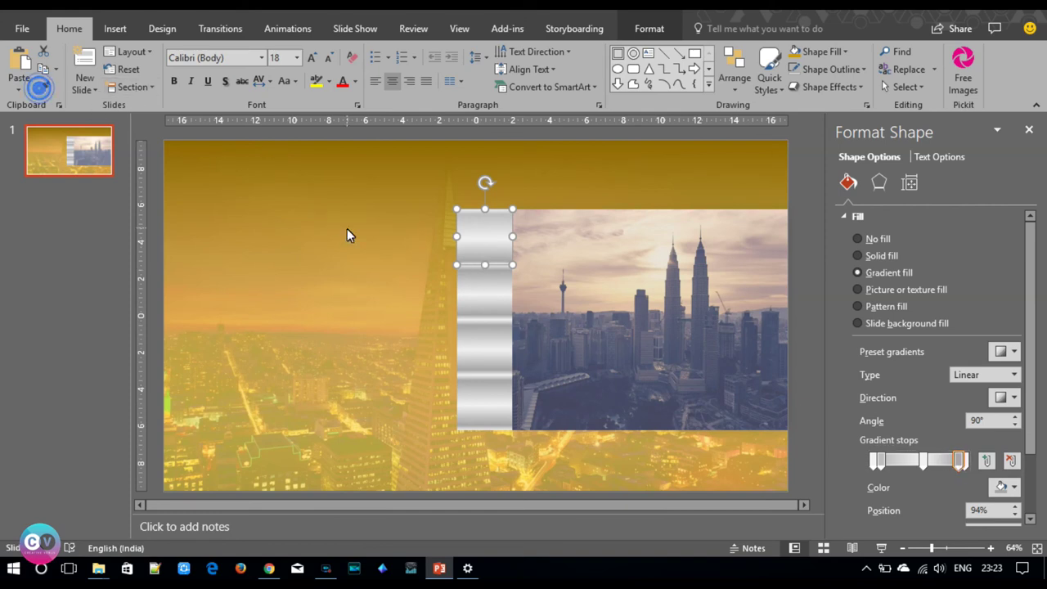
Paint the adjusted silver gradient onto the three lower squares with Format Painter.
click(480, 303)
click(461, 238)
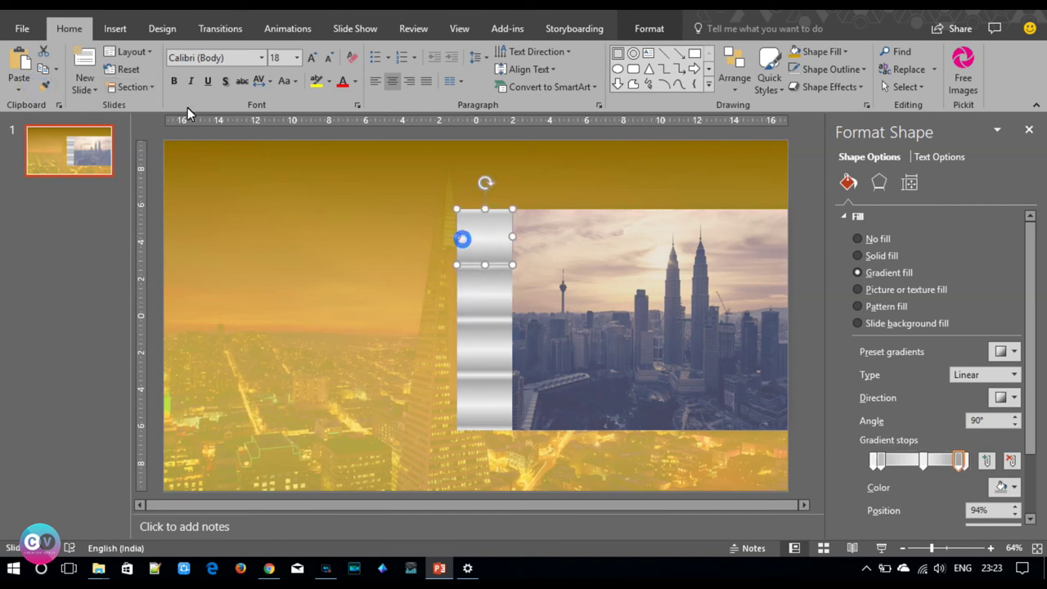
double_click(46, 92)
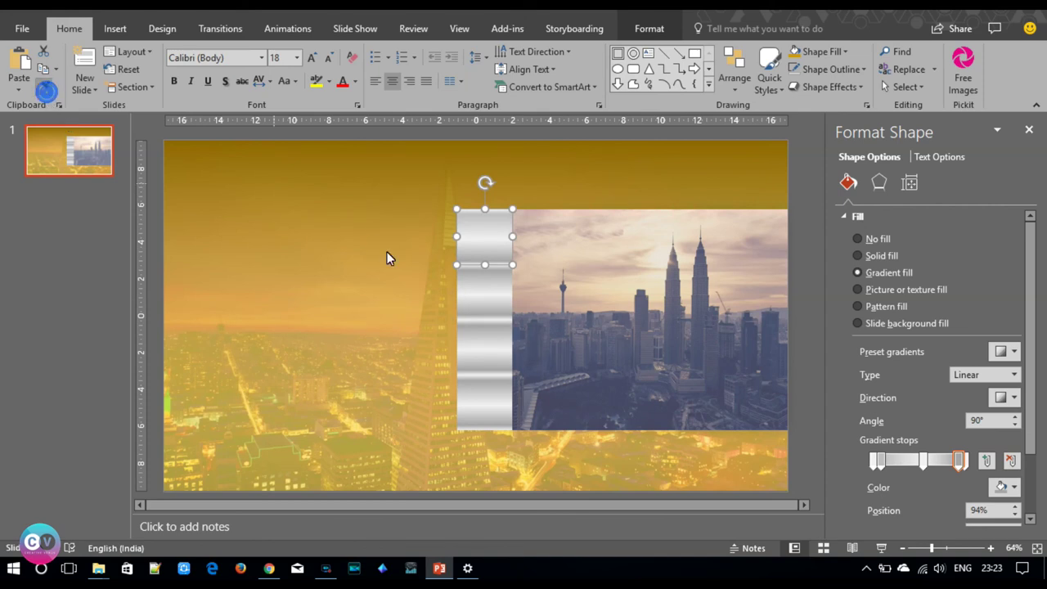
click(490, 288)
click(499, 342)
click(495, 401)
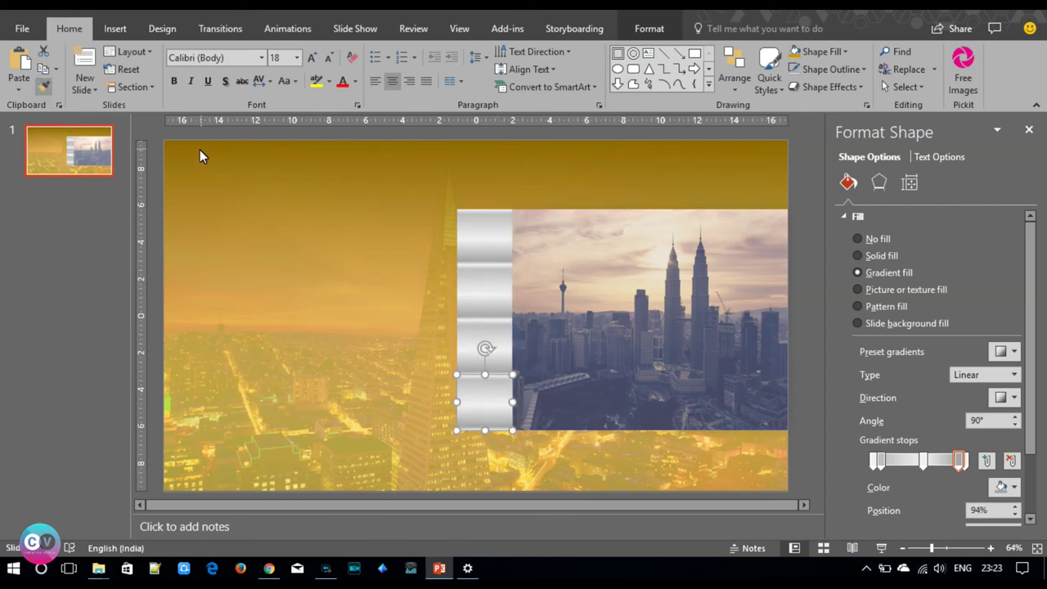
click(44, 87)
Set the top segment's gradient to Linear Right (0°) and copy it to the other three segments.
click(479, 251)
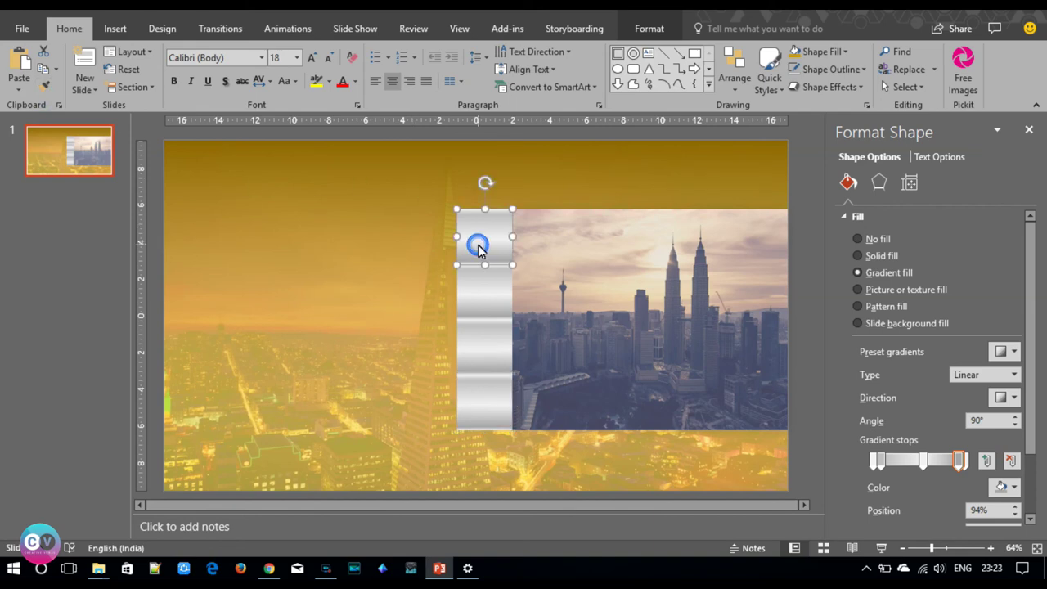
click(1018, 397)
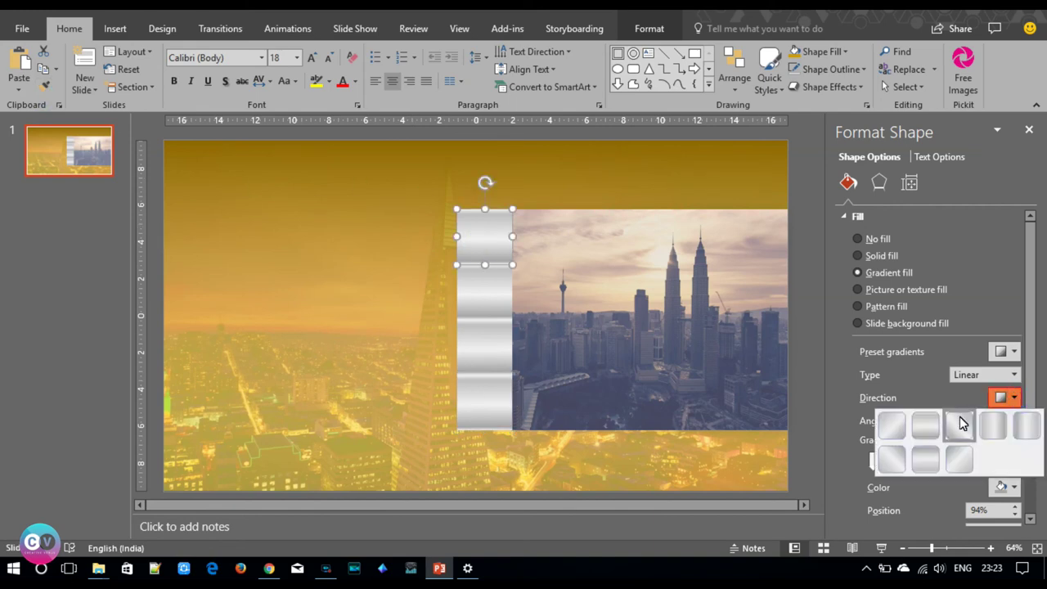
click(1007, 432)
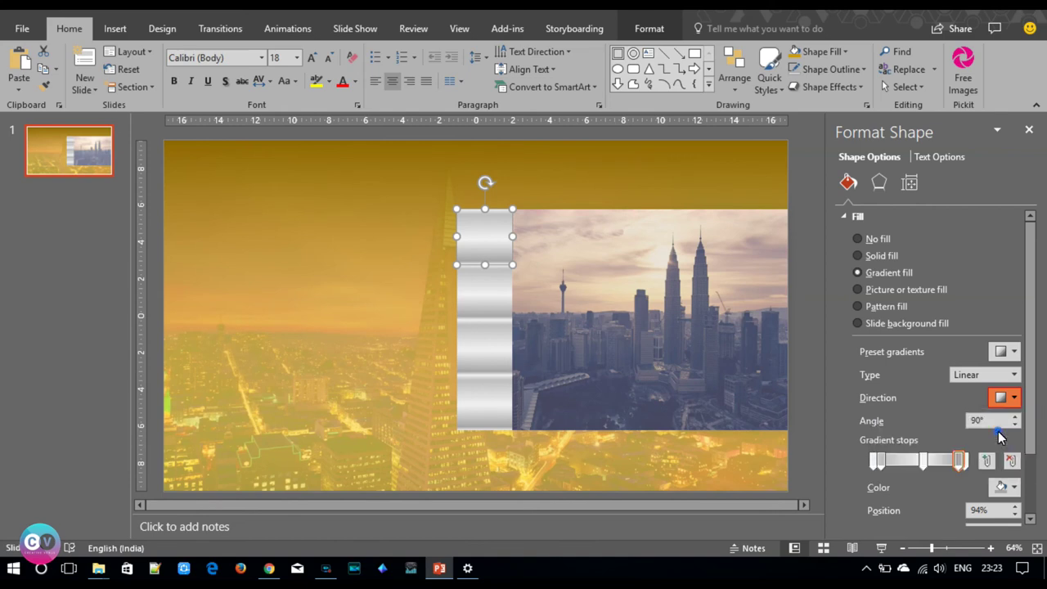
double_click(41, 96)
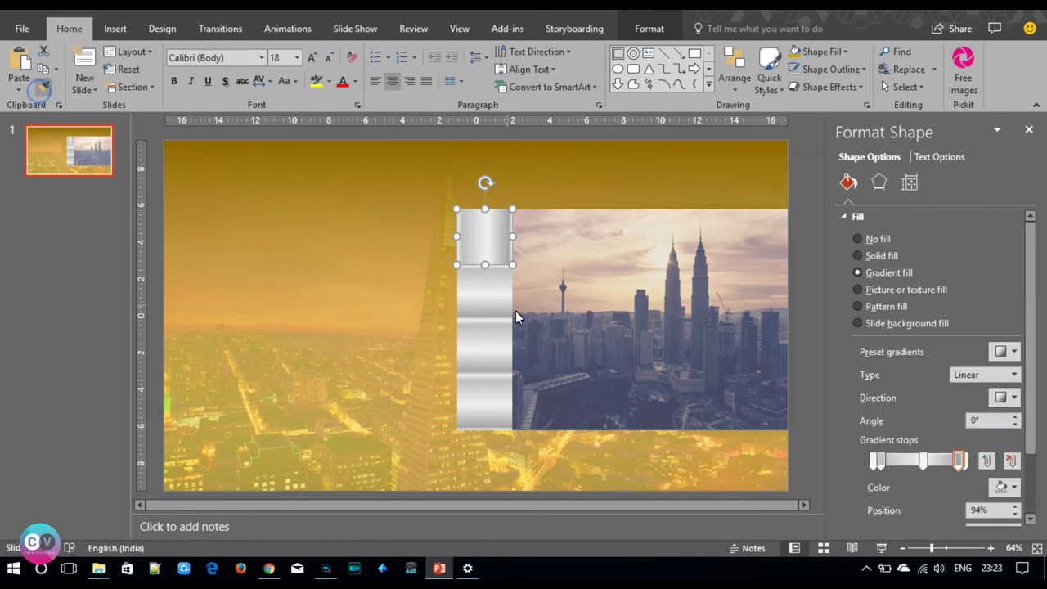
click(495, 300)
click(488, 344)
click(489, 396)
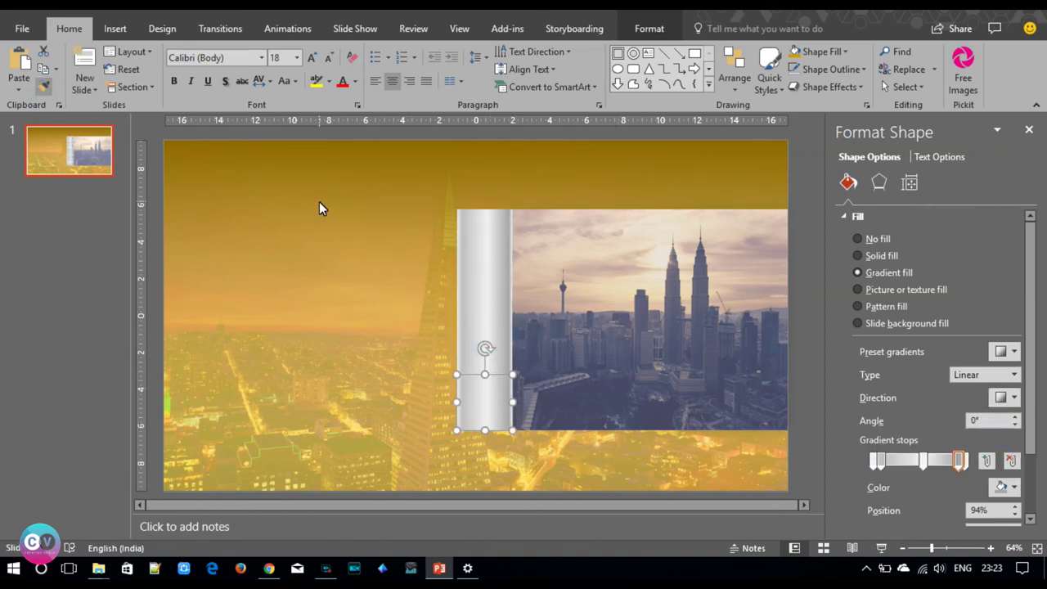
click(43, 85)
Select all four silver segments together.
click(500, 239)
shift+click(498, 290)
shift+click(497, 339)
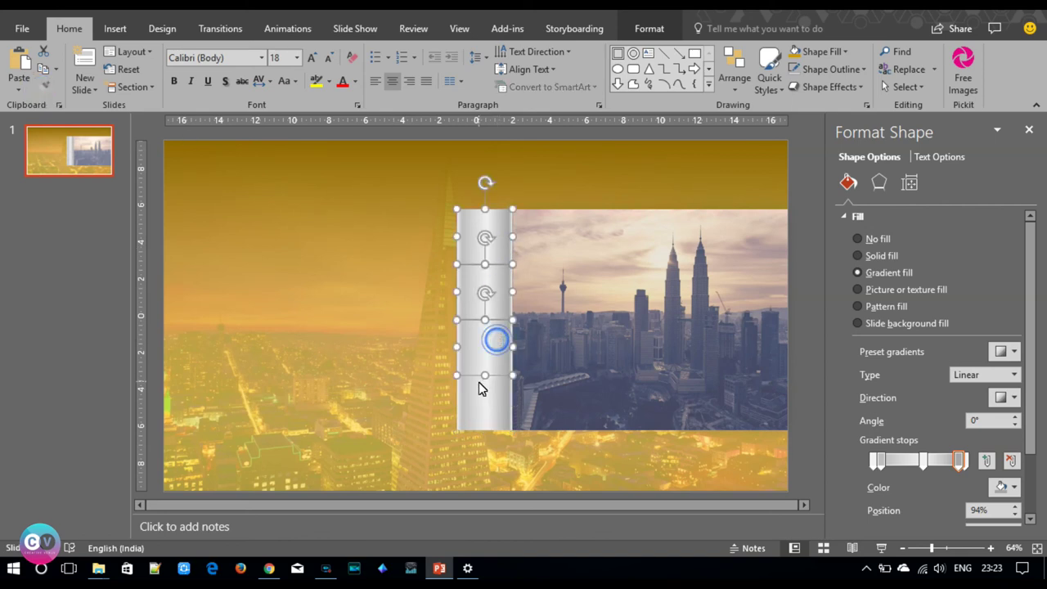
shift+click(489, 404)
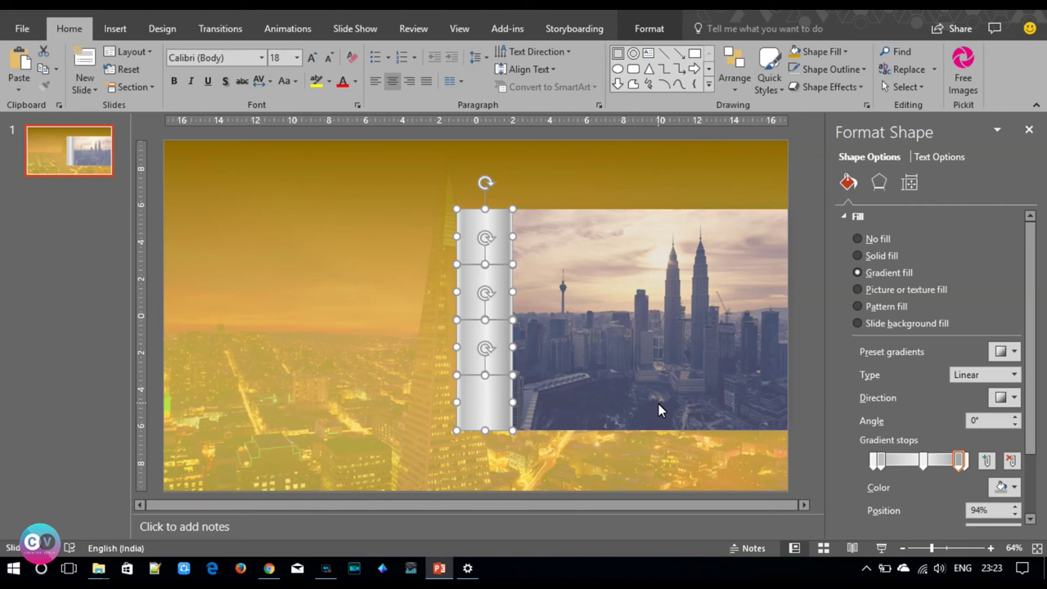
click(882, 185)
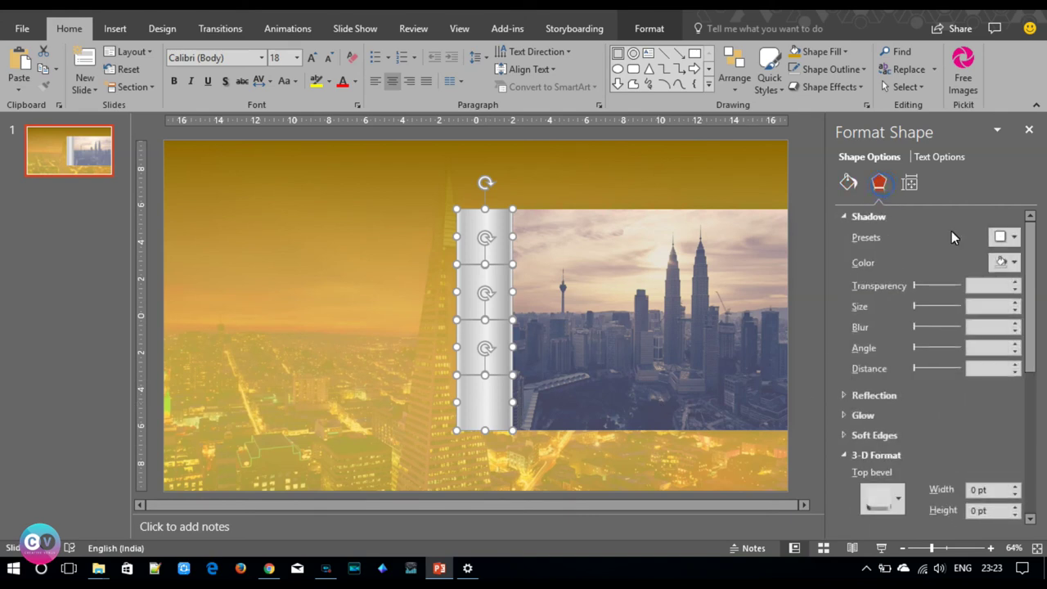
Apply the first Outer shadow preset and raise its blur to 30 pt.
click(1015, 237)
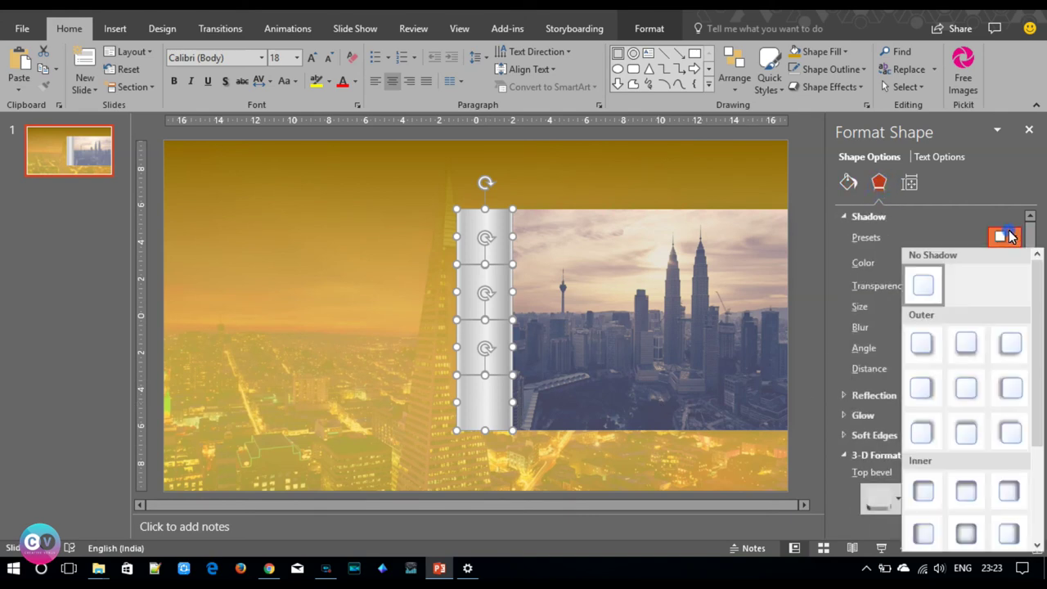
click(924, 345)
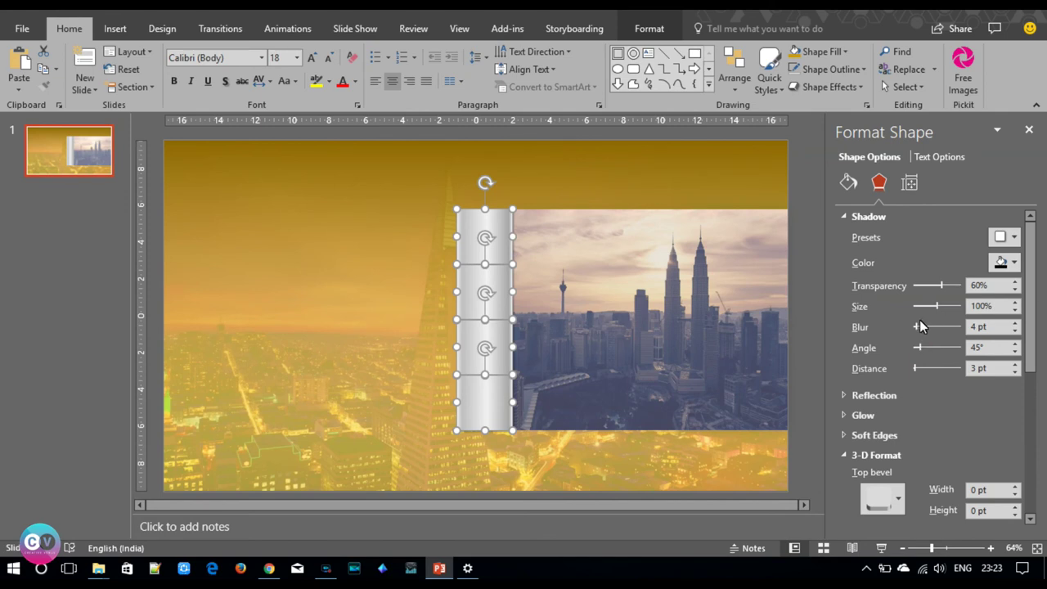
drag(919, 327, 930, 327)
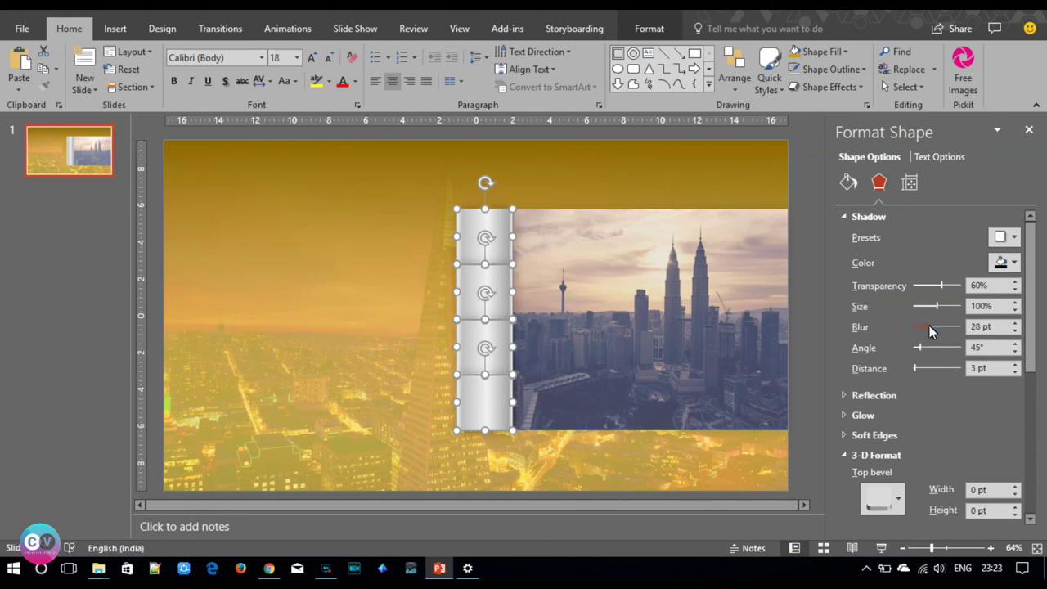
click(1015, 324)
click(1015, 323)
click(1014, 324)
click(1014, 324)
click(1015, 323)
Reselect all four strip segments together.
click(373, 337)
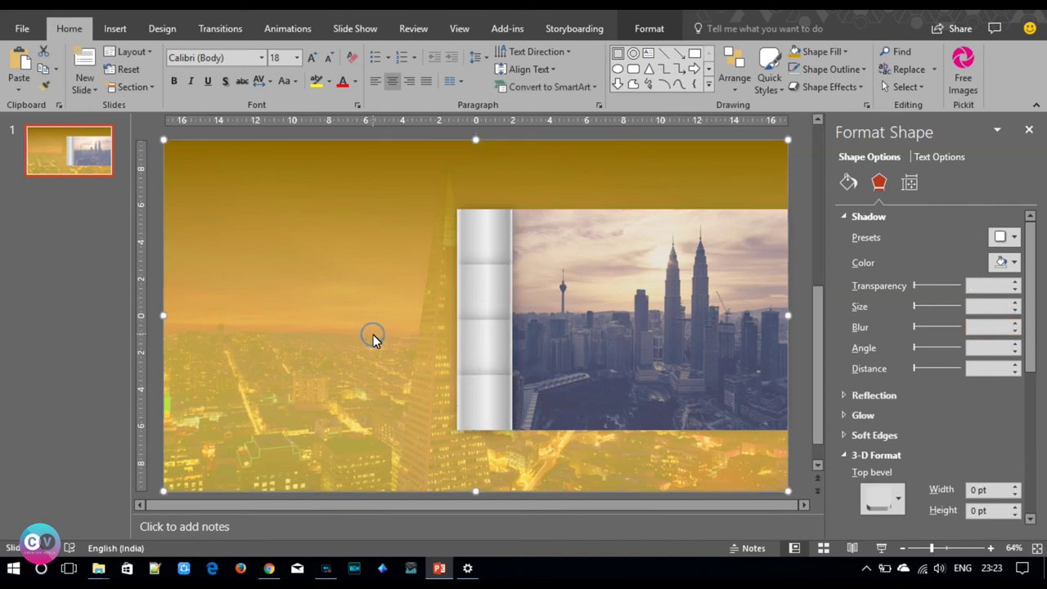
click(497, 256)
shift+click(494, 289)
shift+click(501, 350)
shift+click(487, 415)
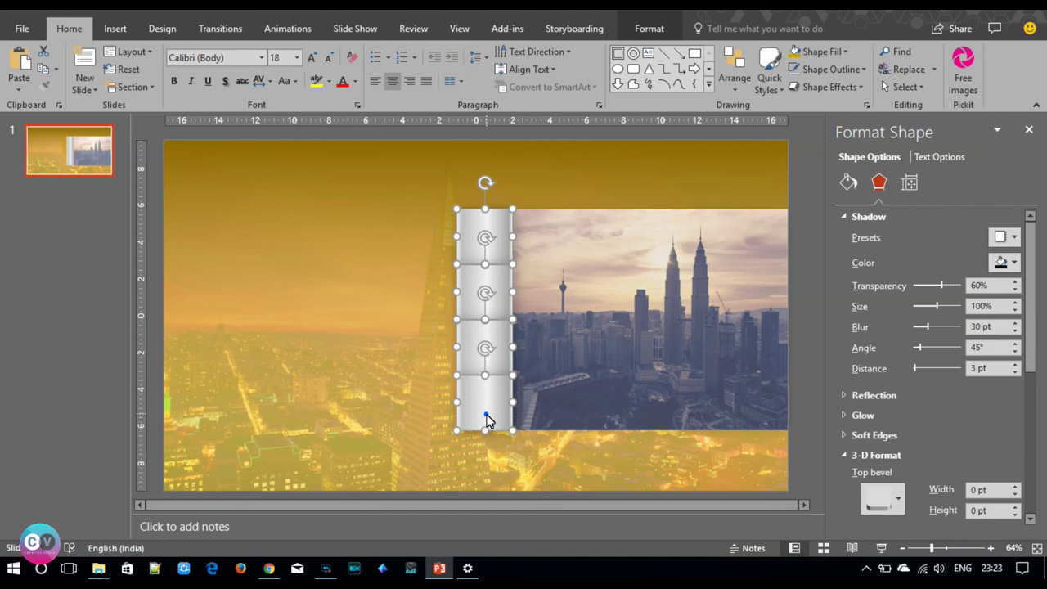
click(847, 183)
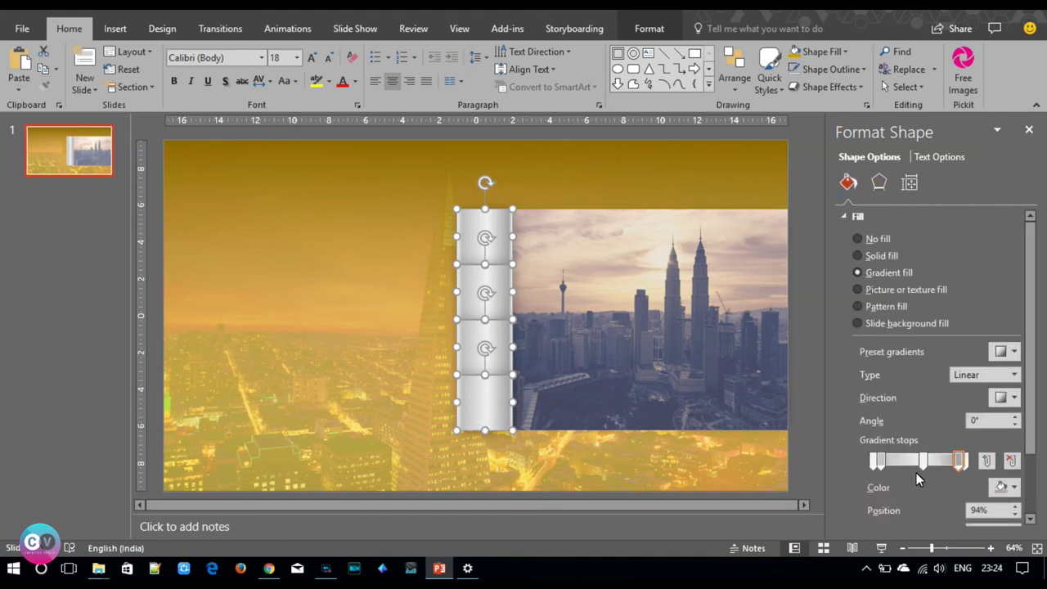
Add a gradient stop, make the 23% stop white and move it to 34%.
click(896, 462)
drag(923, 461, 945, 463)
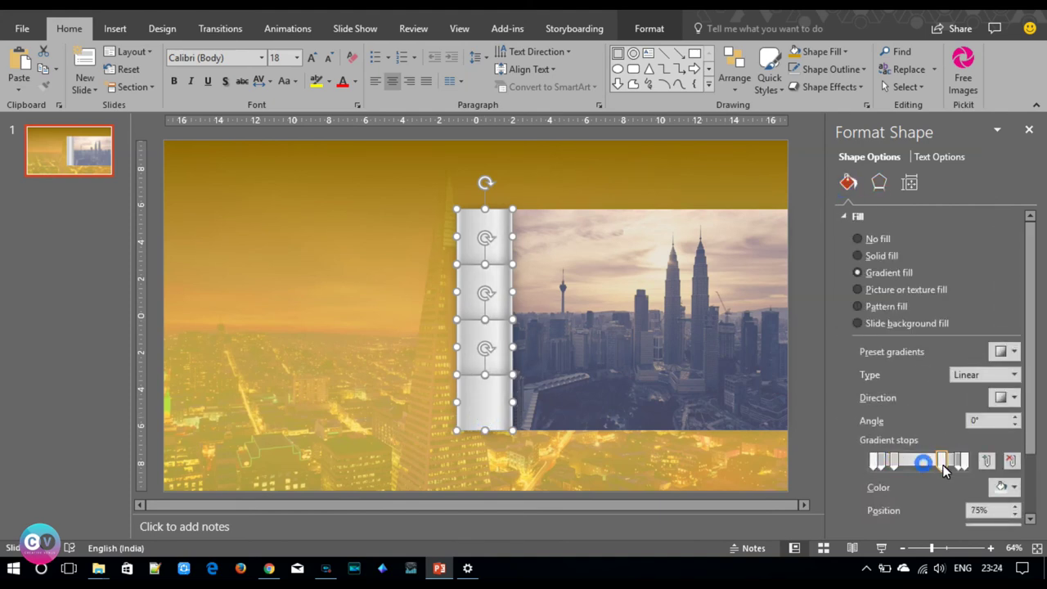
click(894, 463)
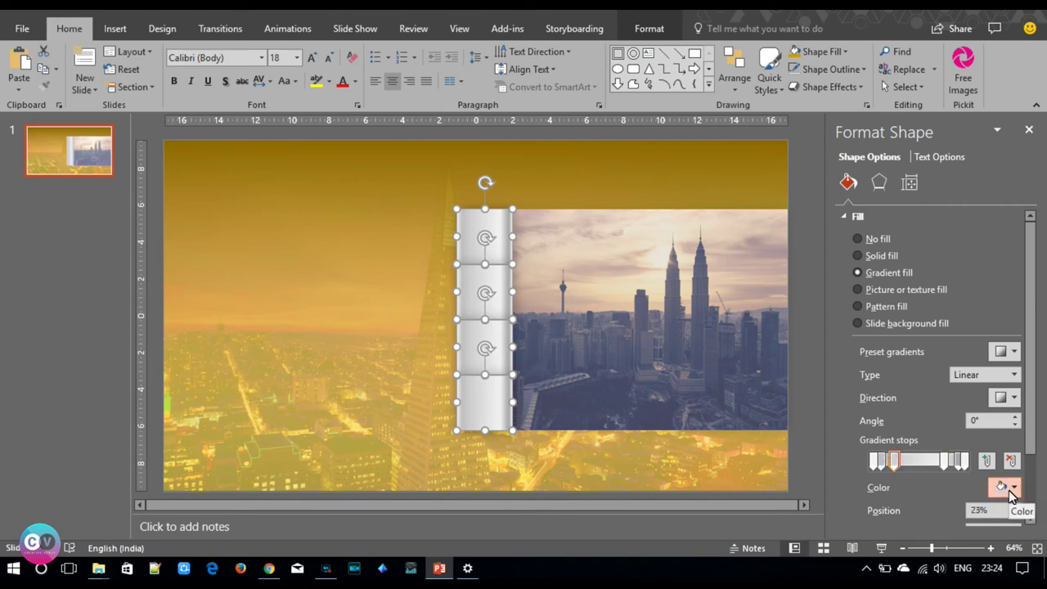
click(1009, 490)
click(921, 326)
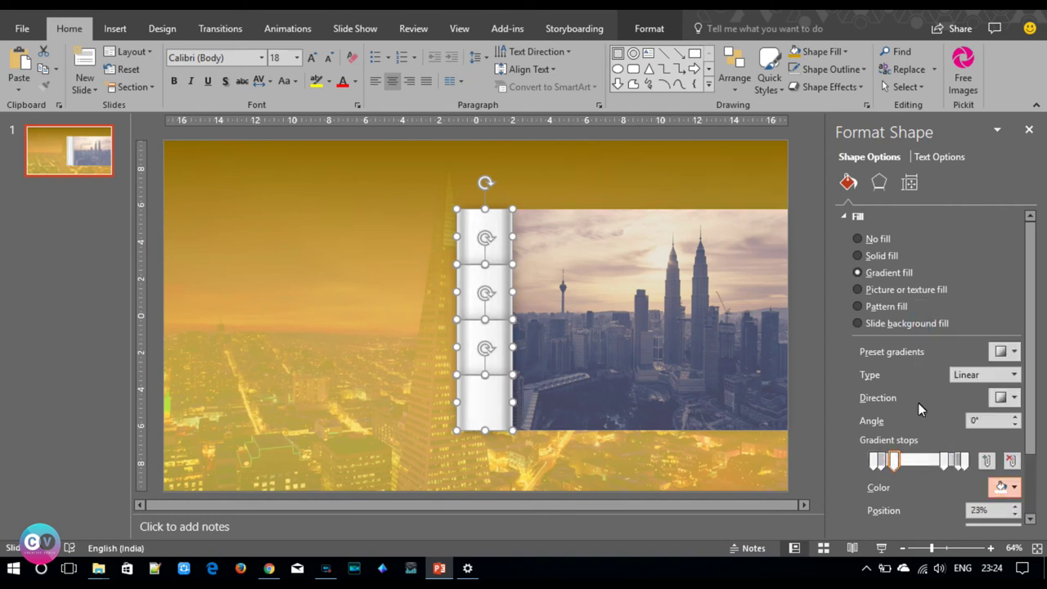
drag(896, 464, 905, 465)
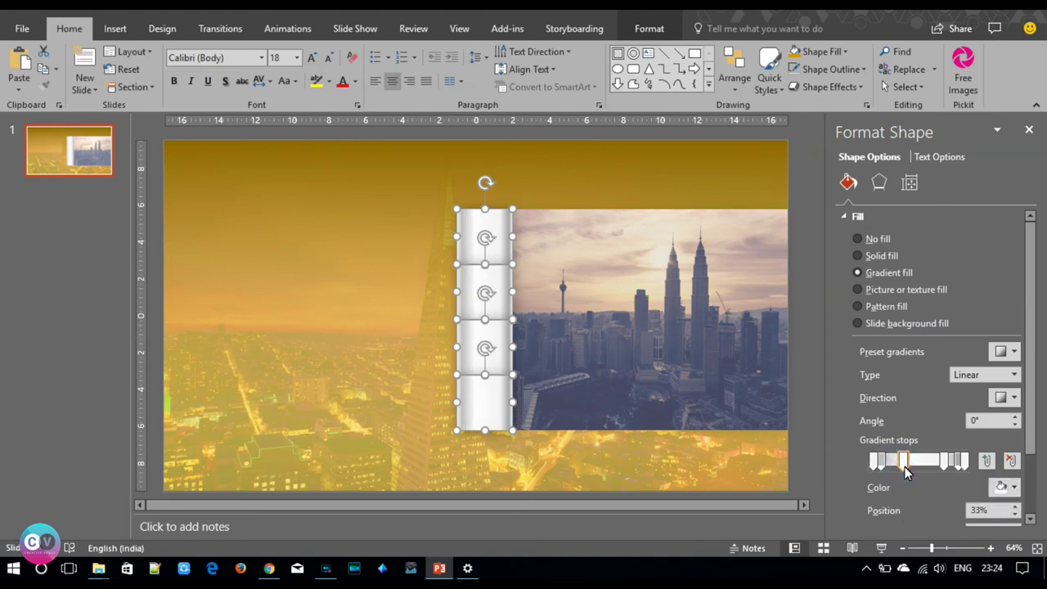
Remove the 80% stop and reposition the remaining stops to 89%, 8% and 57%.
click(945, 463)
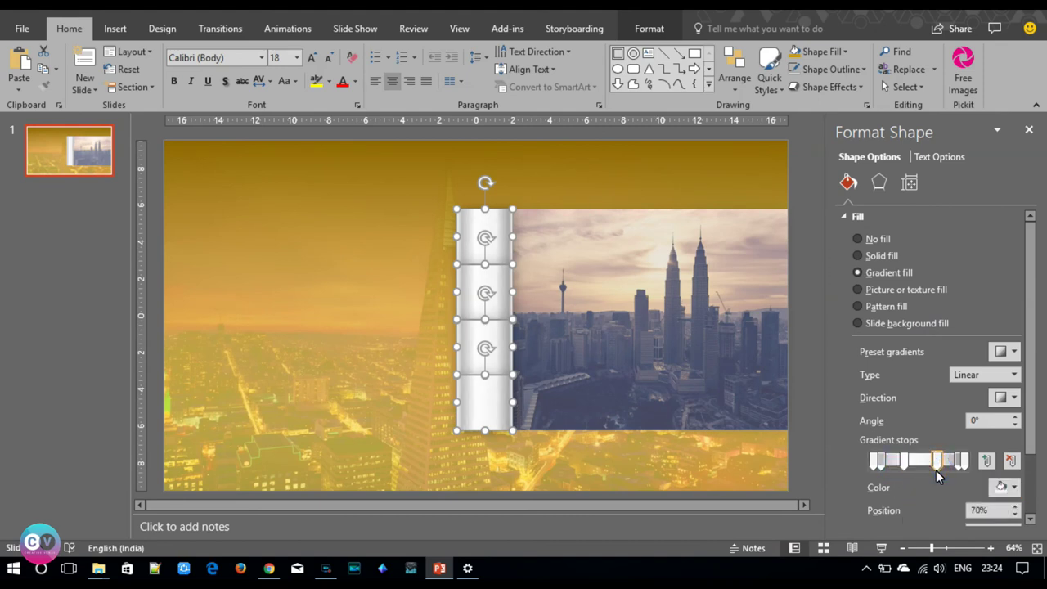
drag(949, 475, 952, 475)
drag(947, 469, 946, 471)
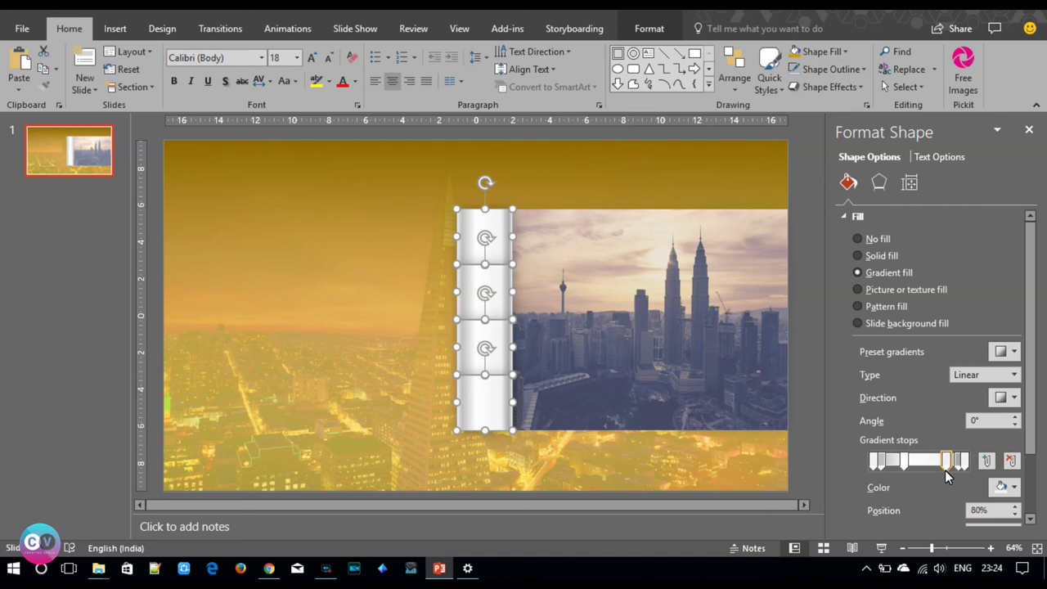
click(1012, 461)
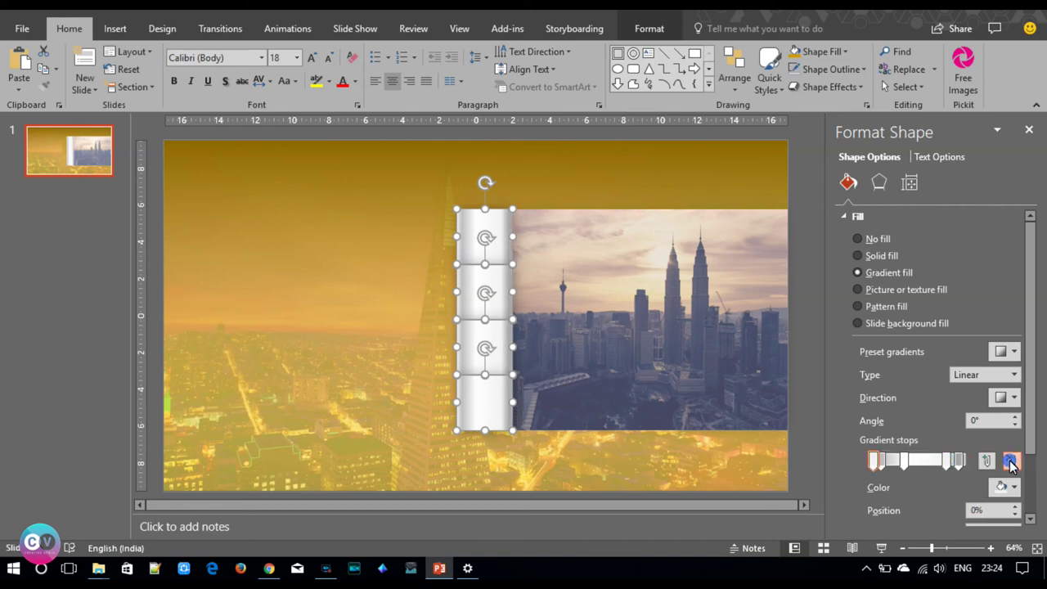
click(960, 464)
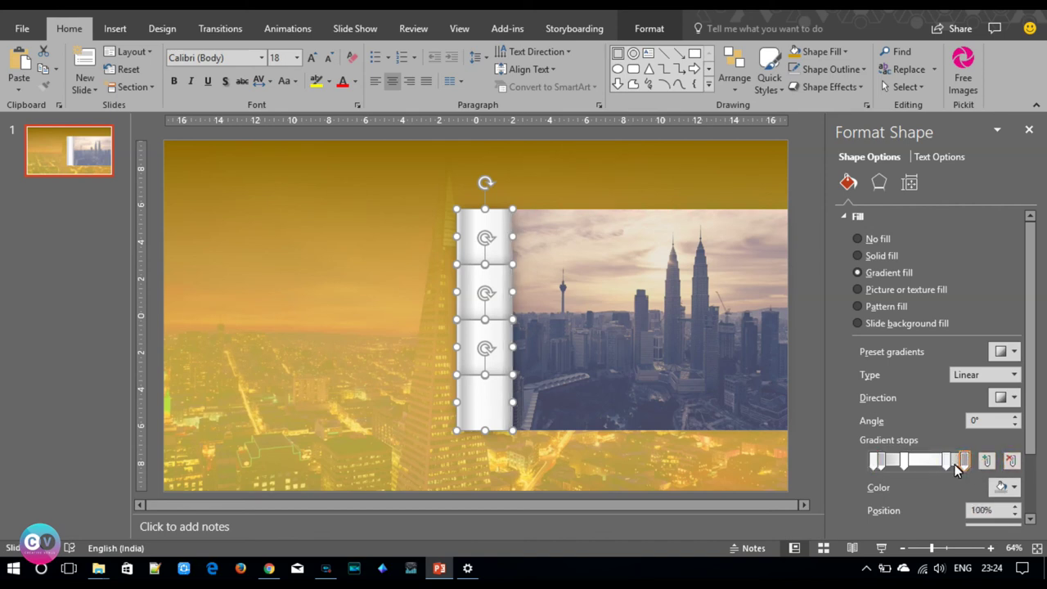
drag(958, 466, 954, 467)
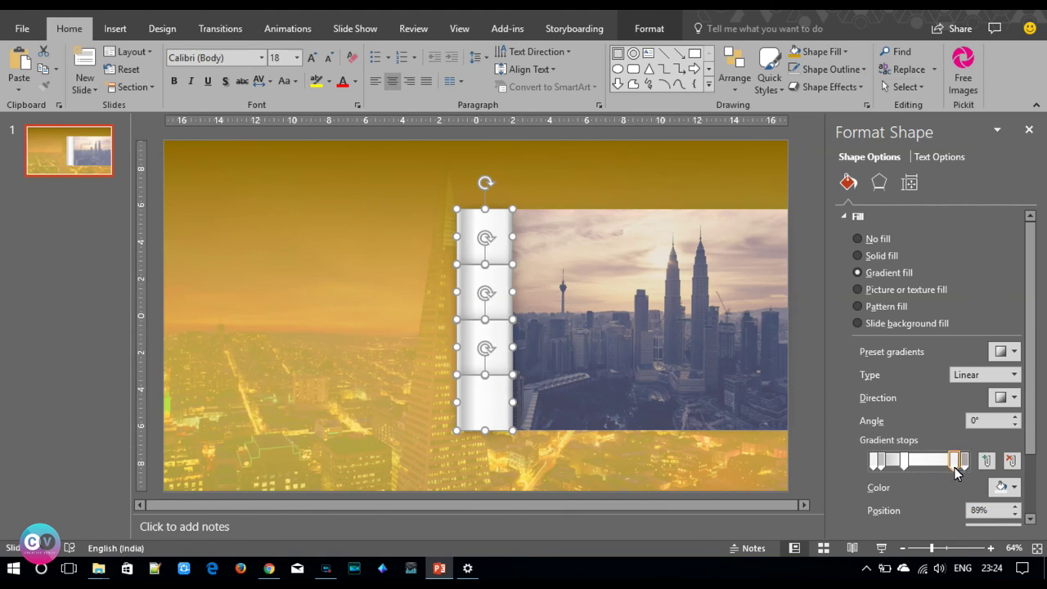
drag(887, 463, 882, 466)
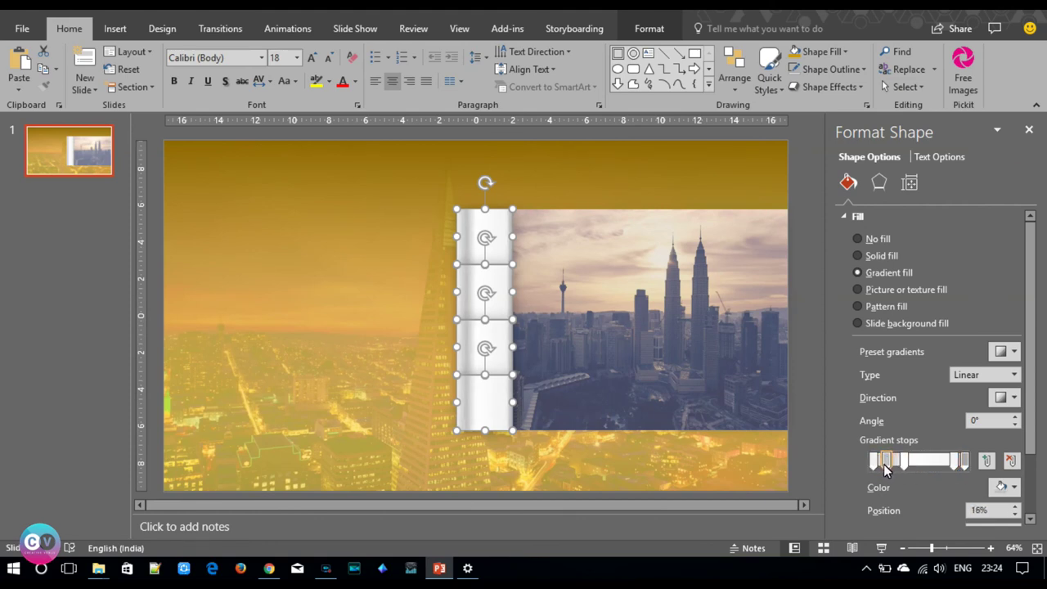
mouse_move(903, 463)
mouse_down()
mouse_move(925, 466)
mouse_move(917, 470)
mouse_up()
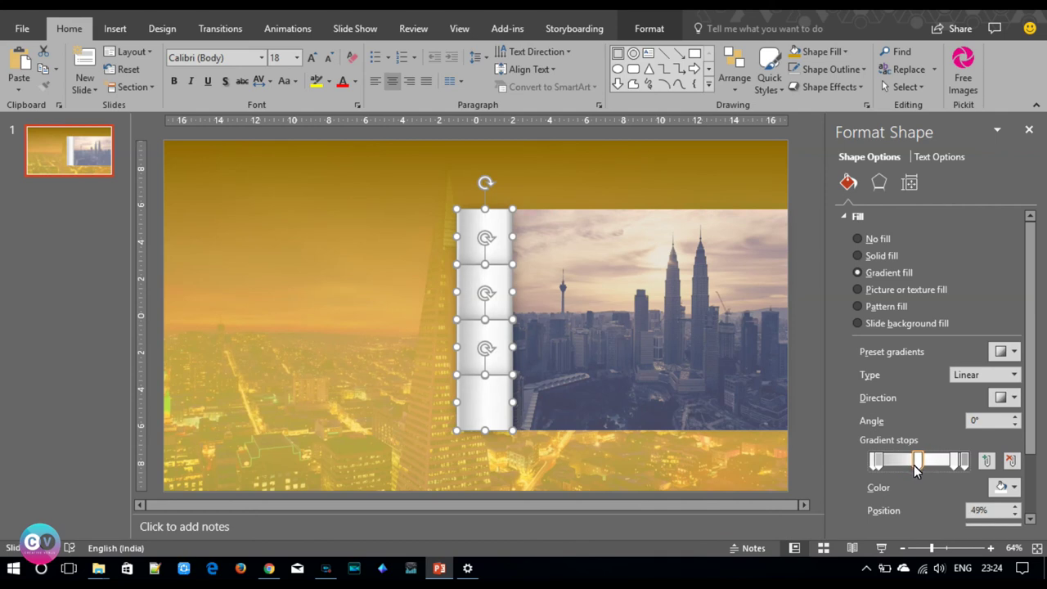
click(602, 481)
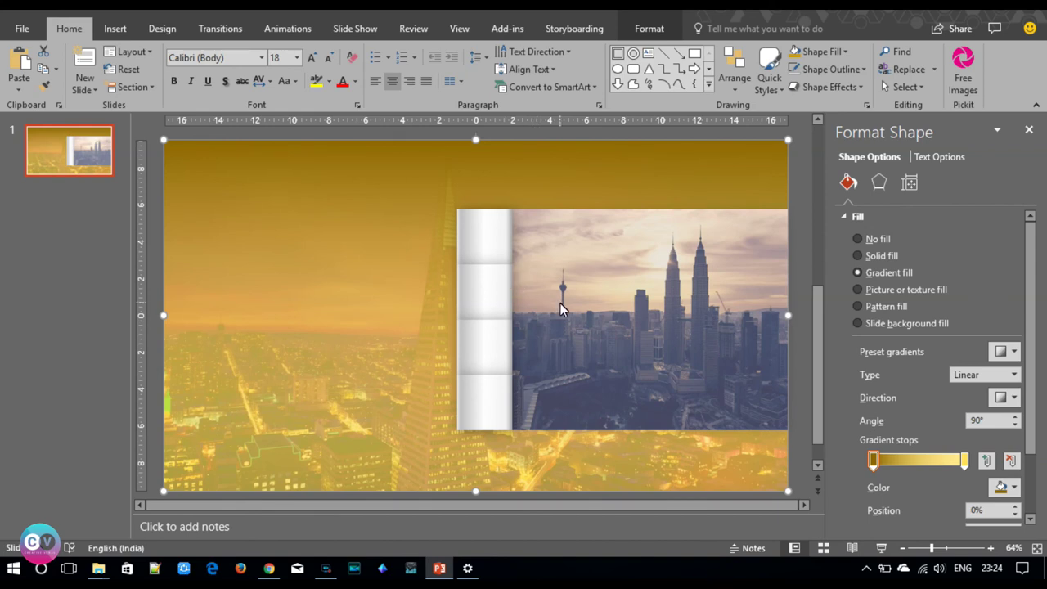
click(397, 372)
Draw a thin vertical rounded rectangle, 0.5 cm wide and 2.96 cm tall, left of the photo.
click(114, 29)
click(270, 77)
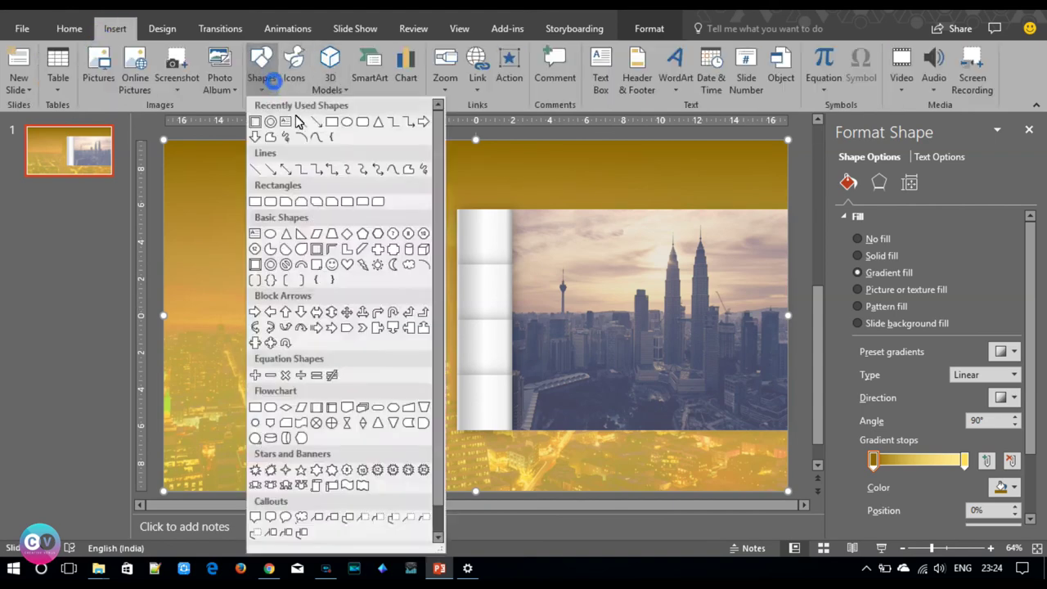
click(361, 122)
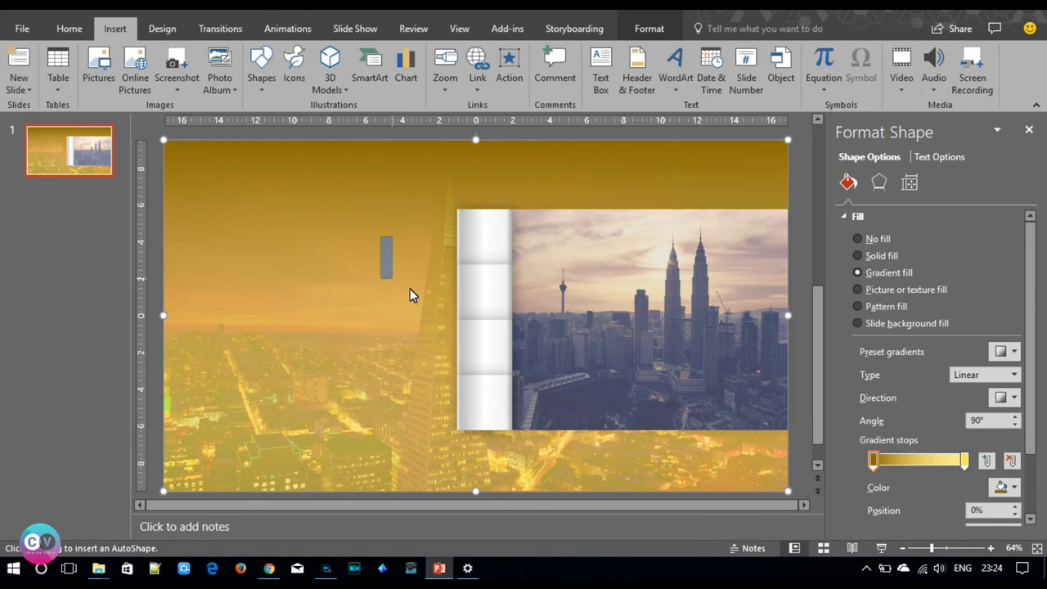
drag(387, 281, 417, 291)
mouse_move(386, 235)
mouse_down()
mouse_move(419, 249)
mouse_move(390, 264)
mouse_move(387, 280)
mouse_up()
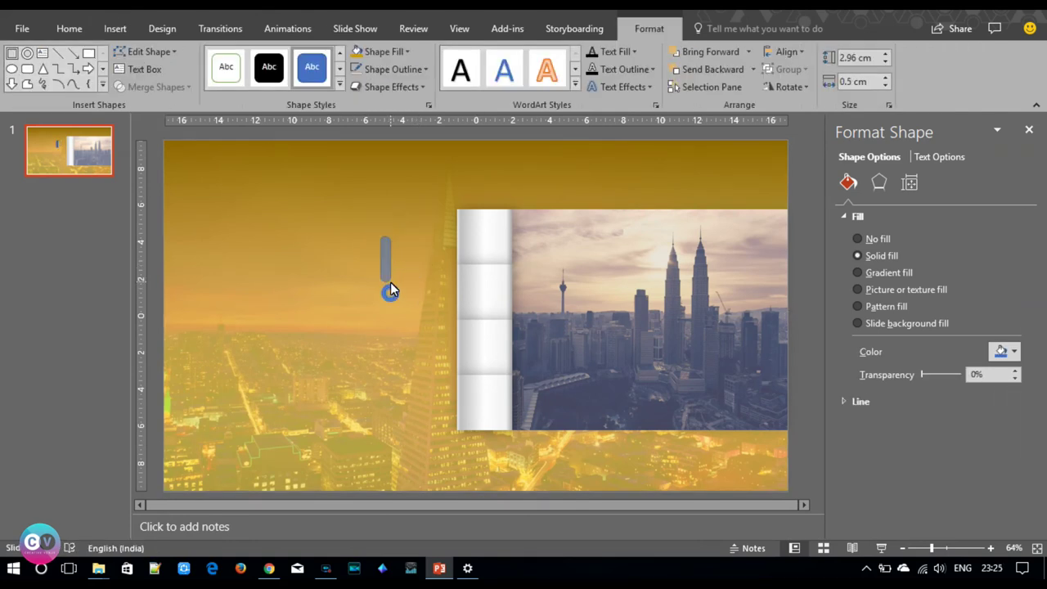
Fill the thin bar white, move it onto the left strip and add some transparency.
click(405, 51)
click(362, 82)
drag(383, 277, 465, 252)
drag(924, 374, 936, 375)
click(370, 360)
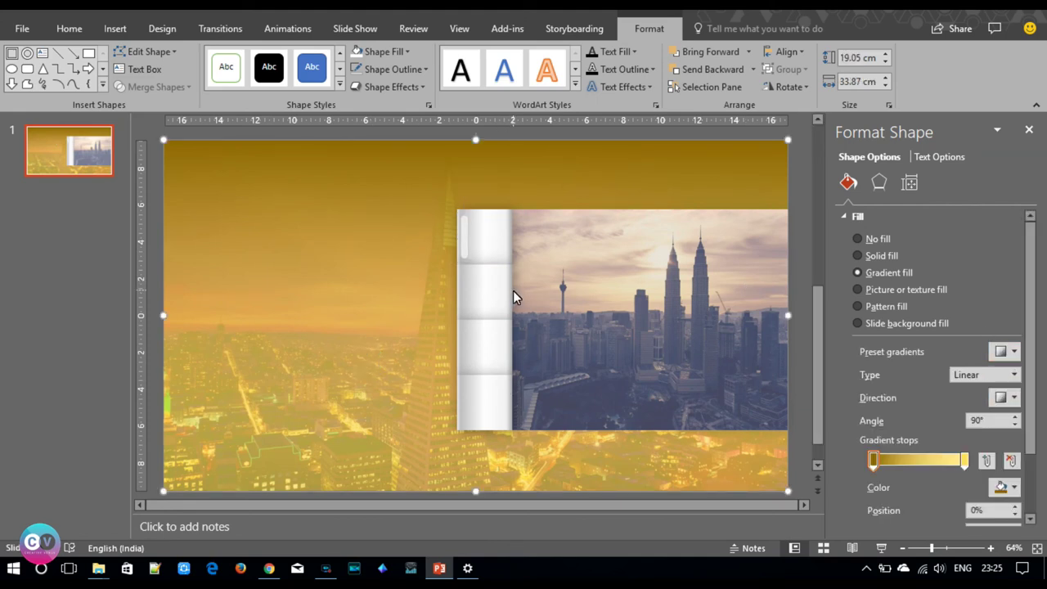
click(464, 245)
drag(934, 374, 951, 380)
Position the thin bar near the top of the white strip.
click(369, 322)
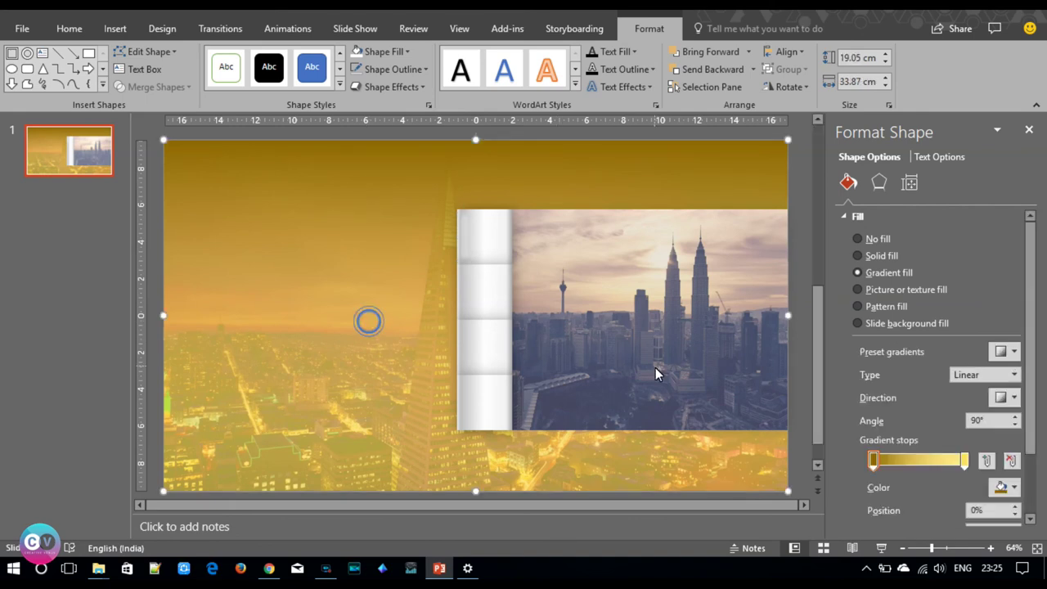
click(466, 248)
drag(504, 259, 500, 256)
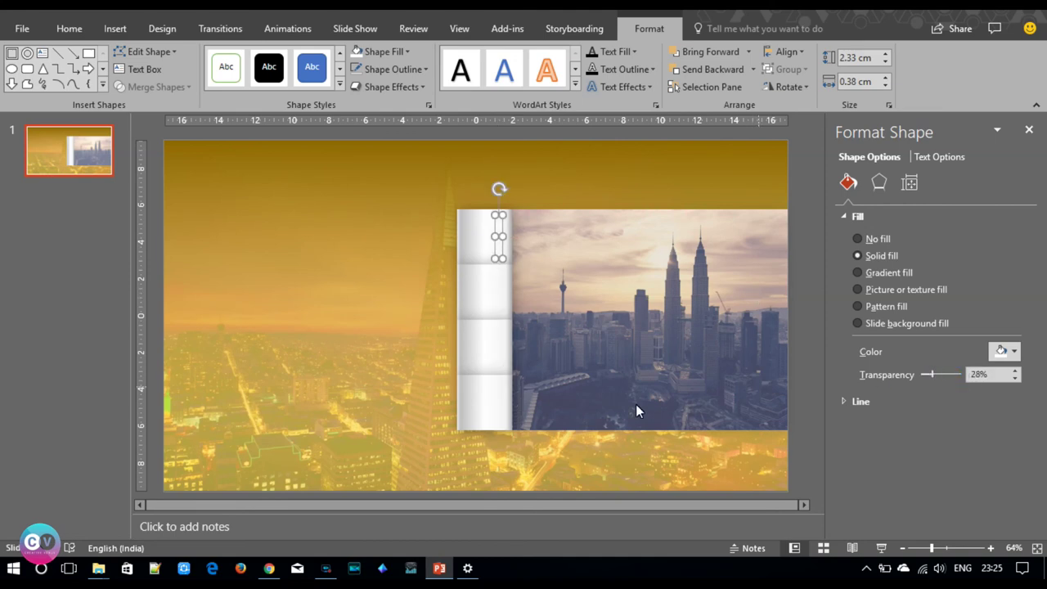
click(606, 459)
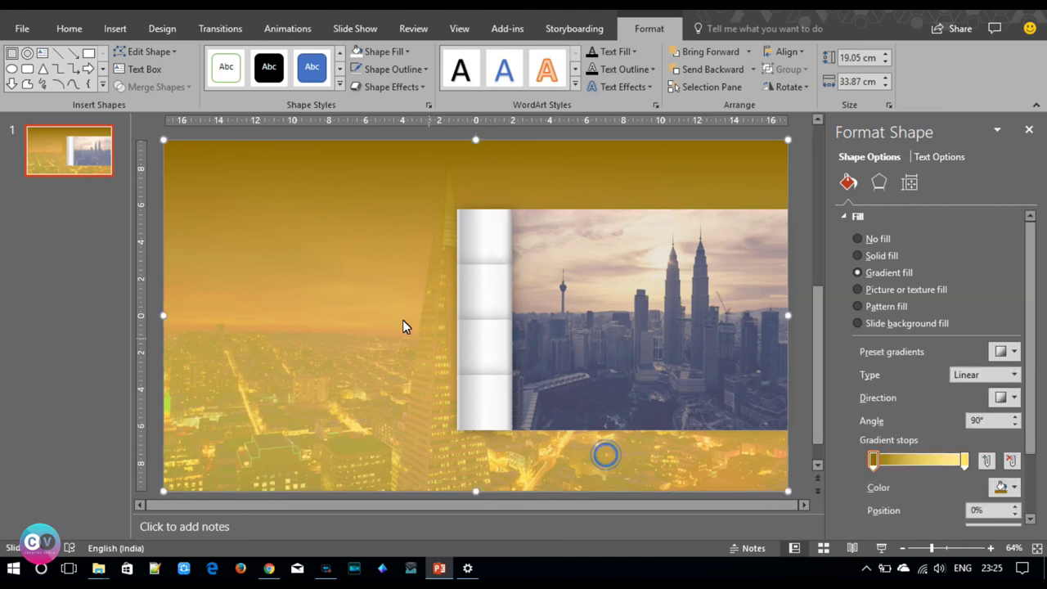
click(498, 256)
drag(501, 256, 478, 254)
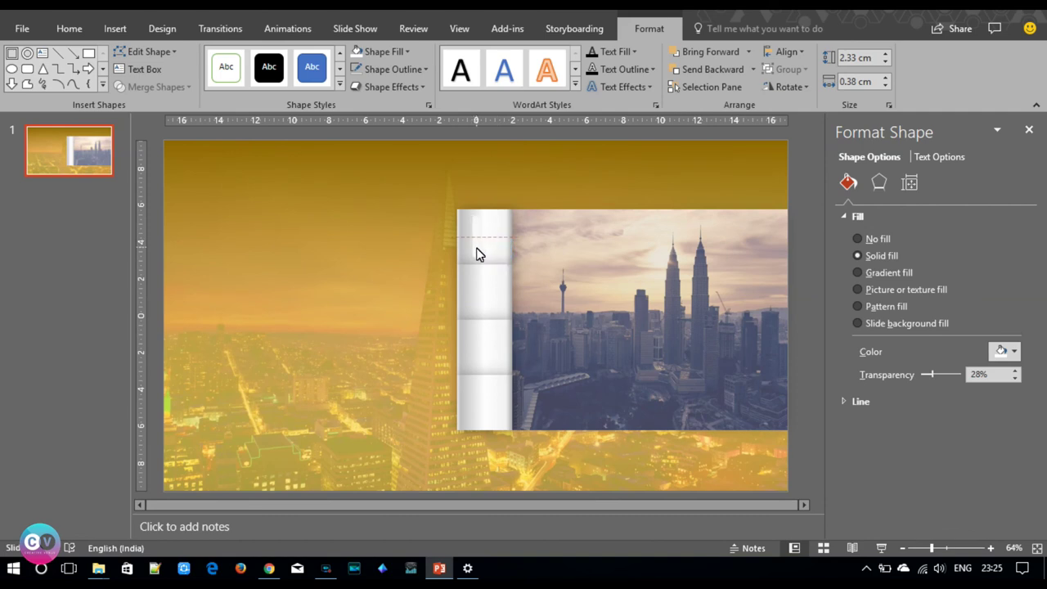
drag(478, 254, 475, 257)
drag(467, 256, 485, 254)
drag(485, 254, 499, 248)
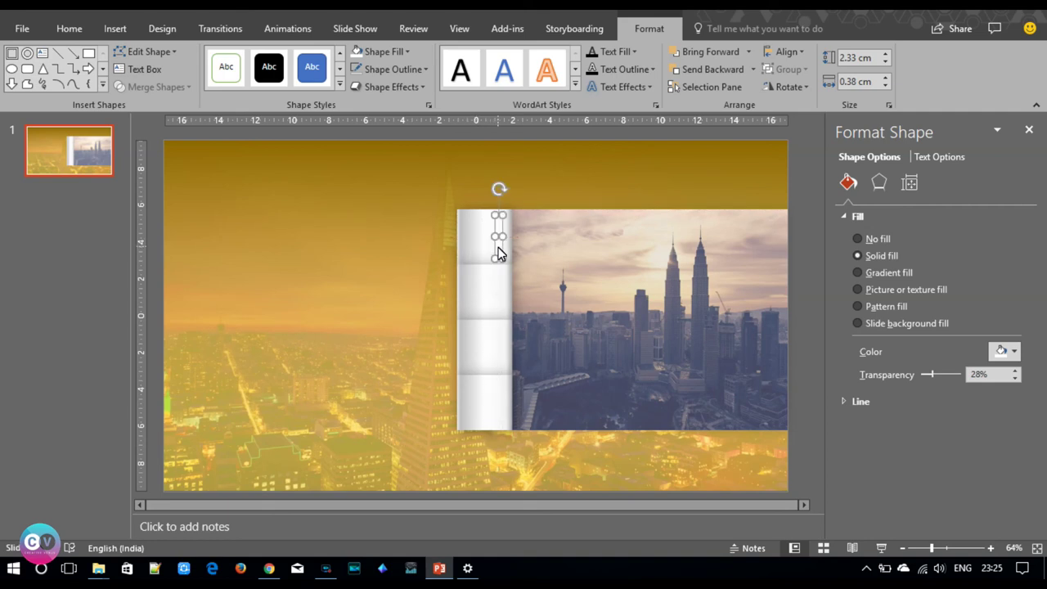
Give the thin bar a black fill at 95% transparency.
click(1005, 352)
click(932, 383)
drag(930, 375, 956, 377)
click(425, 391)
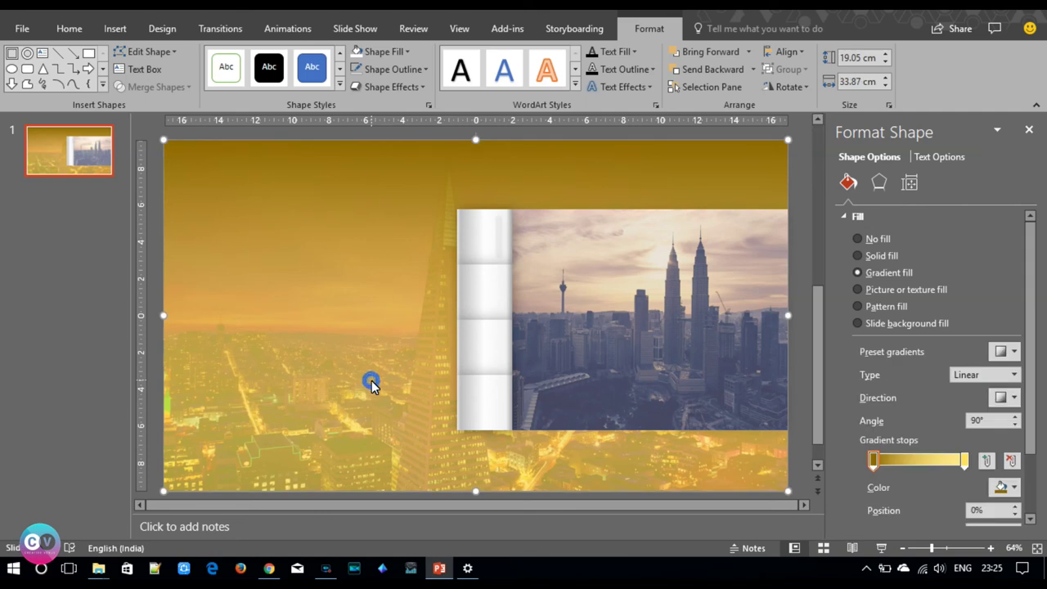
click(500, 252)
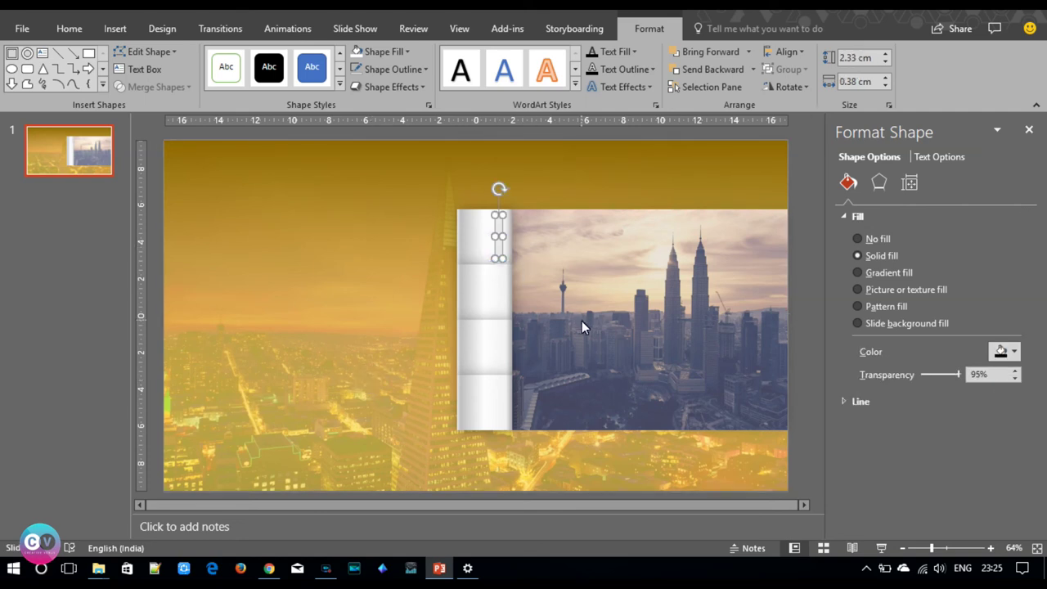
Paste and duplicate the thin bar, dragging each copy onto the next strip section below.
key(ctrl+v)
click(503, 276)
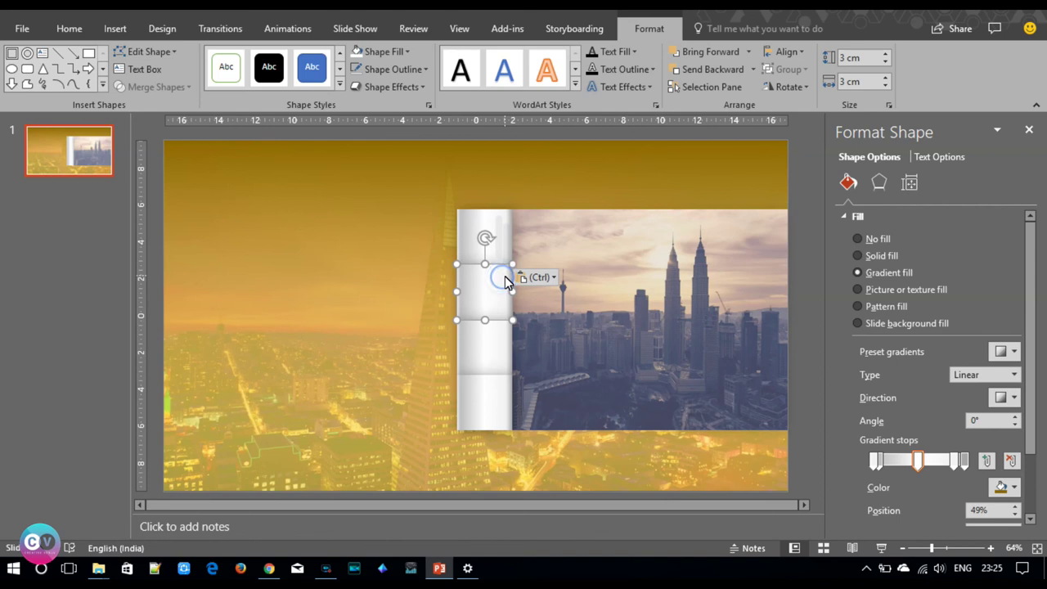
click(505, 276)
drag(503, 299, 499, 256)
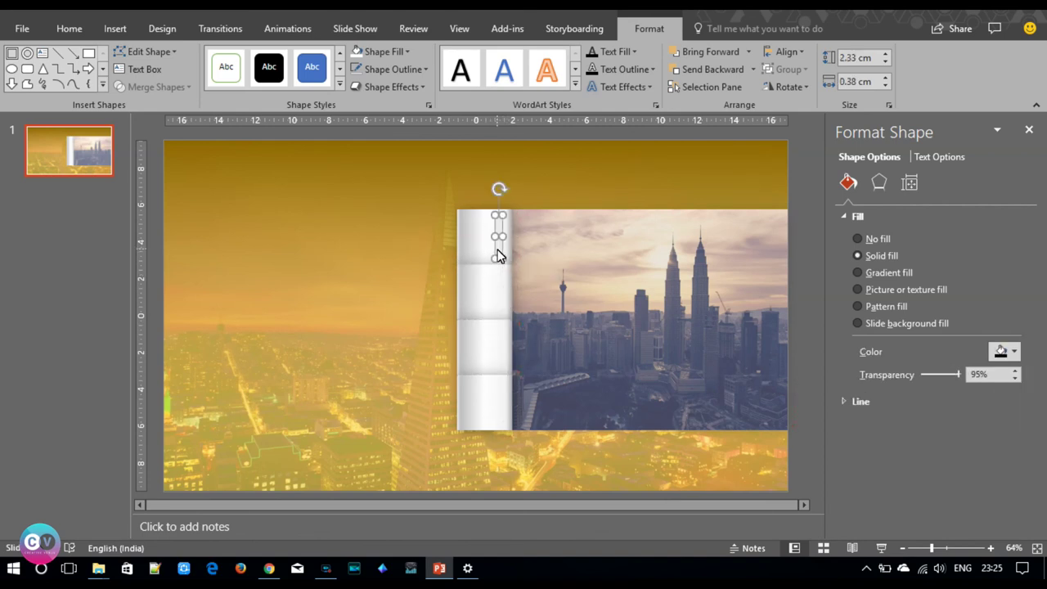
key(ctrl+d)
key(Escape)
drag(499, 306, 499, 364)
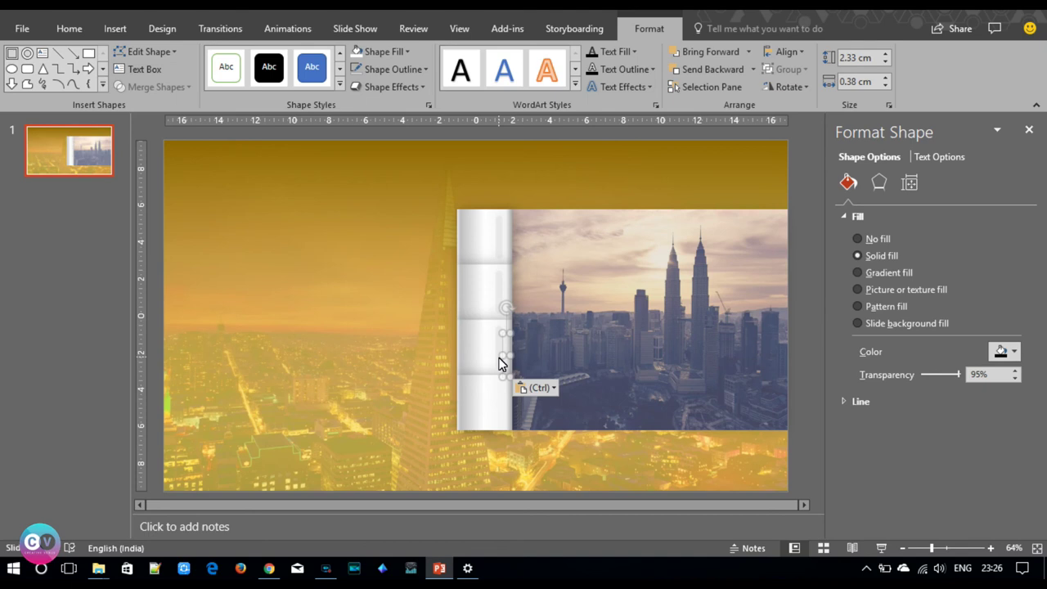
drag(505, 372, 501, 418)
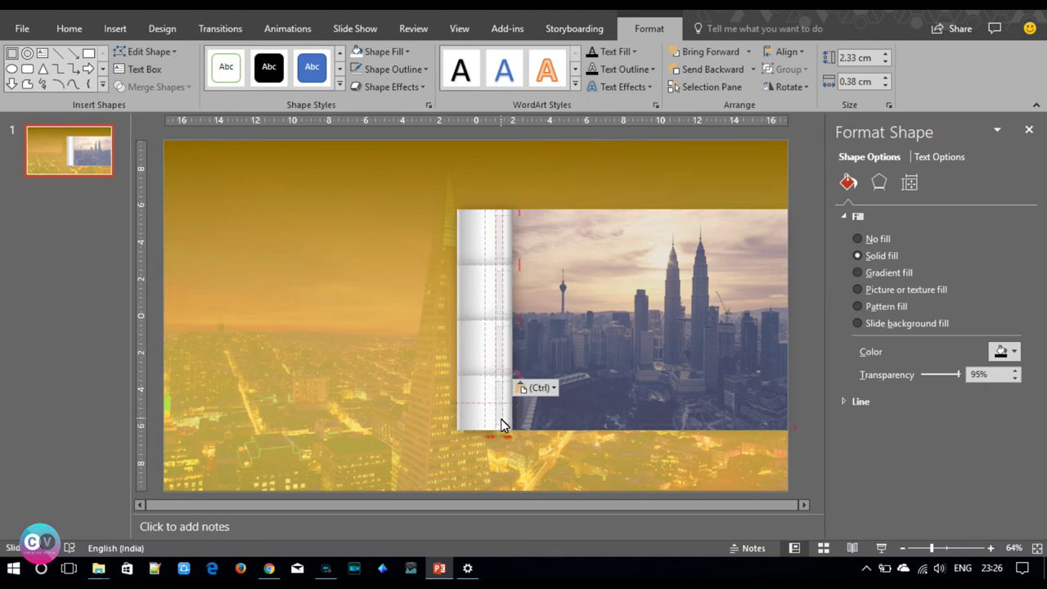
click(374, 410)
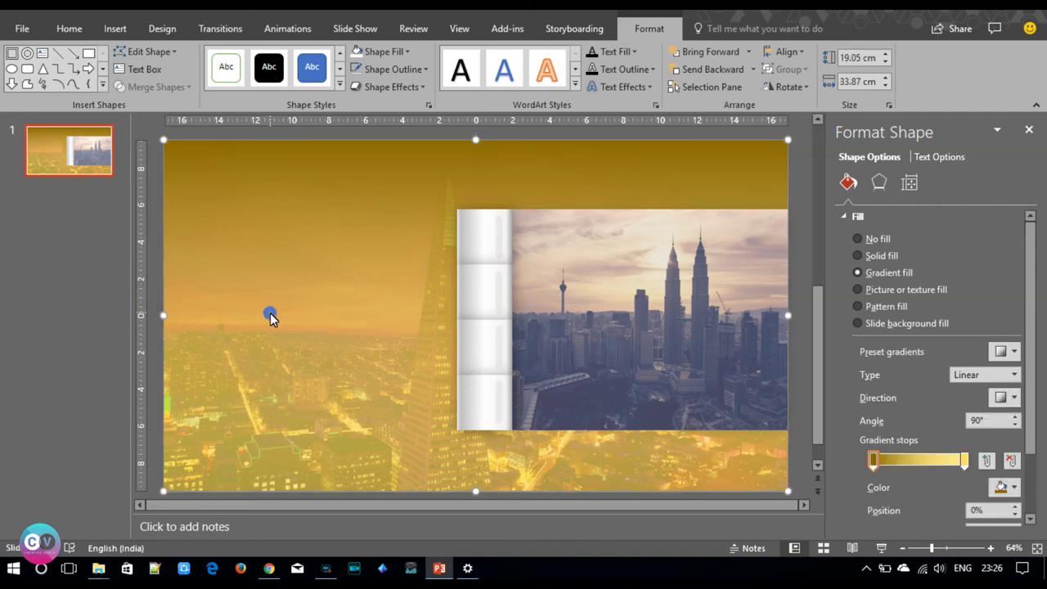
click(964, 461)
Set the overlay's right gradient stop to orange-red through More Colors.
click(1001, 487)
click(941, 456)
drag(566, 209, 566, 216)
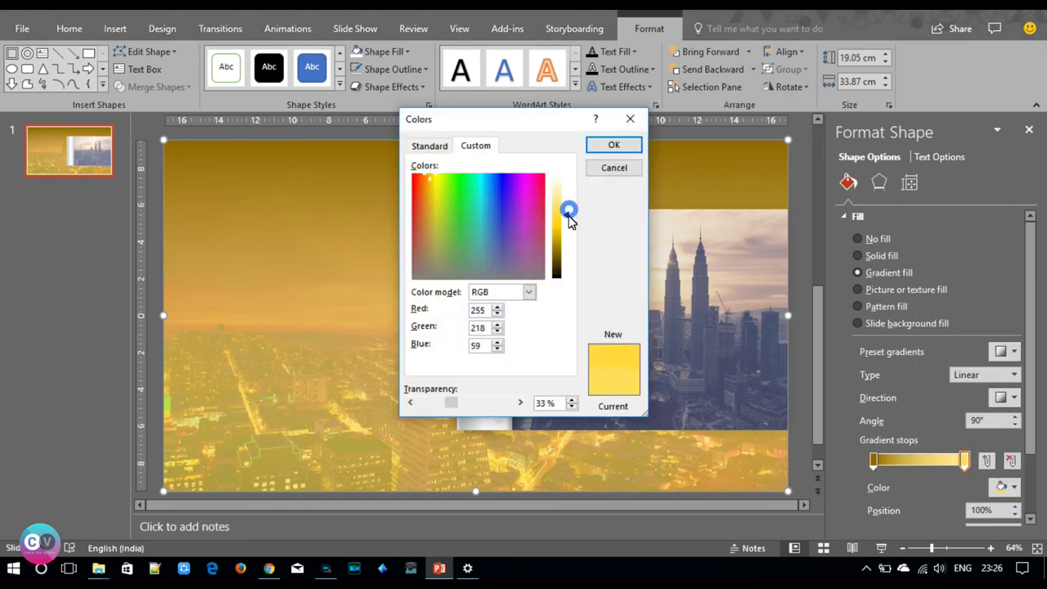
drag(429, 174, 416, 174)
click(627, 143)
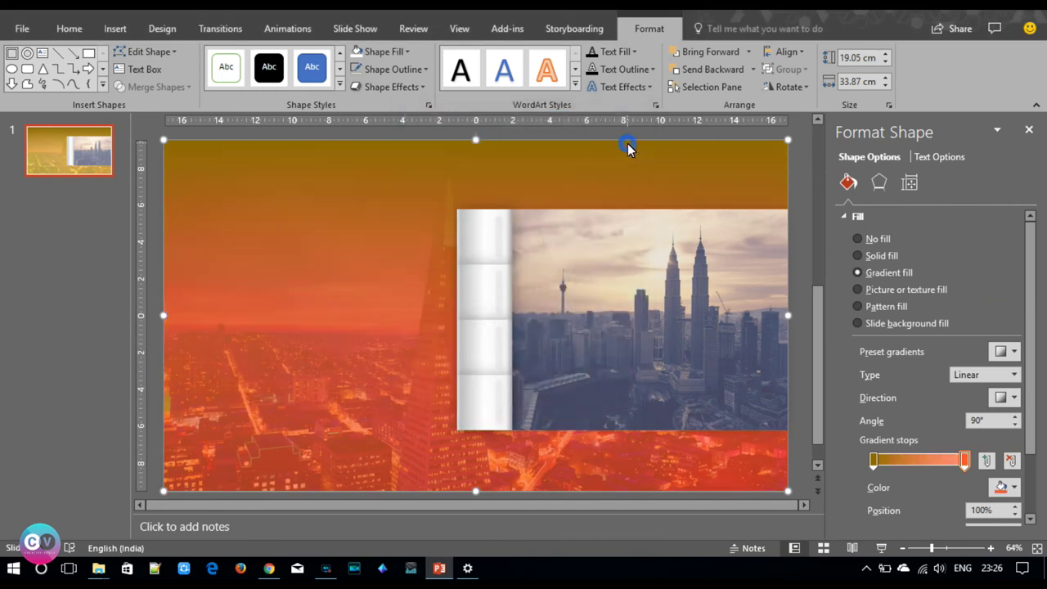
Give the left gradient stop a brighter yellow-green custom colour.
click(874, 460)
click(1006, 487)
click(974, 454)
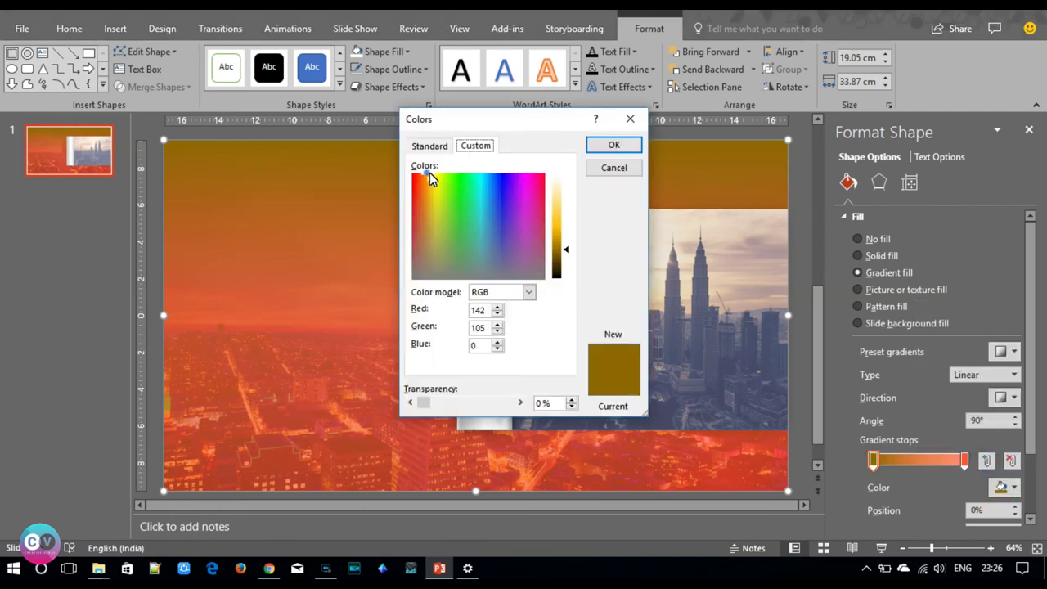
drag(431, 177, 436, 177)
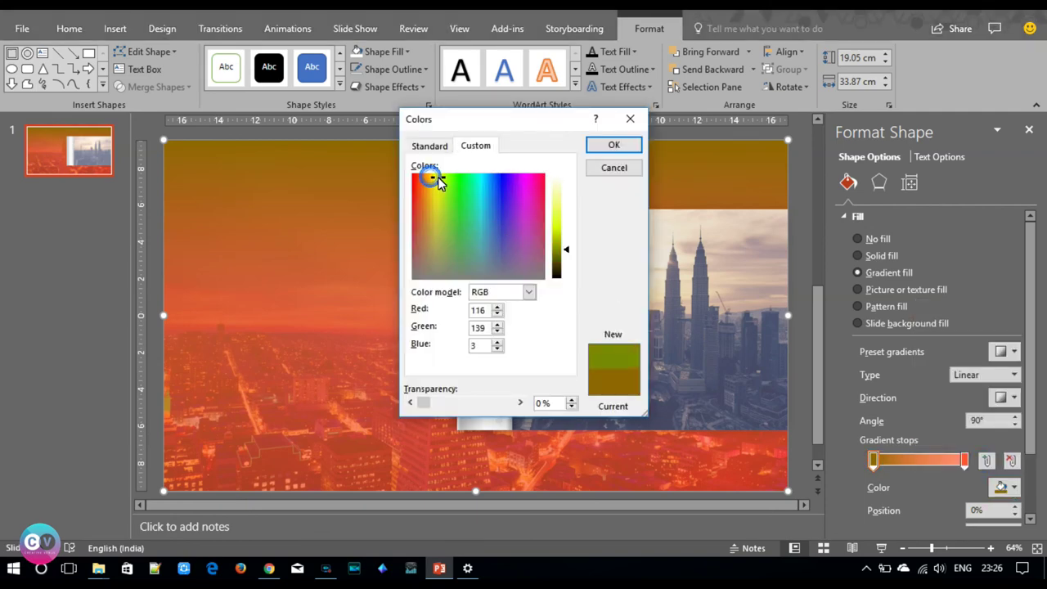
drag(569, 255, 566, 243)
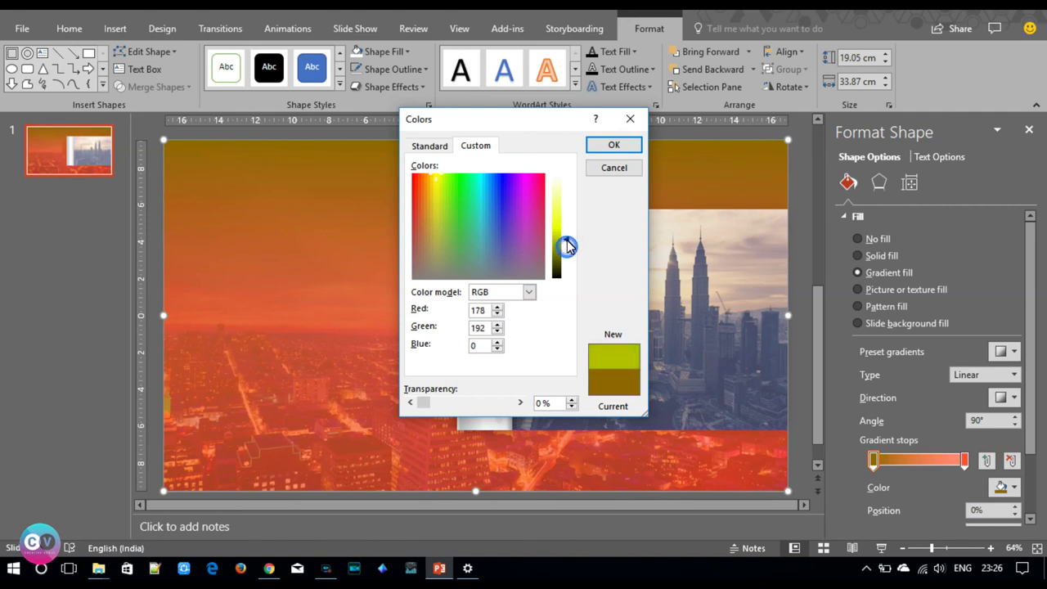
click(614, 144)
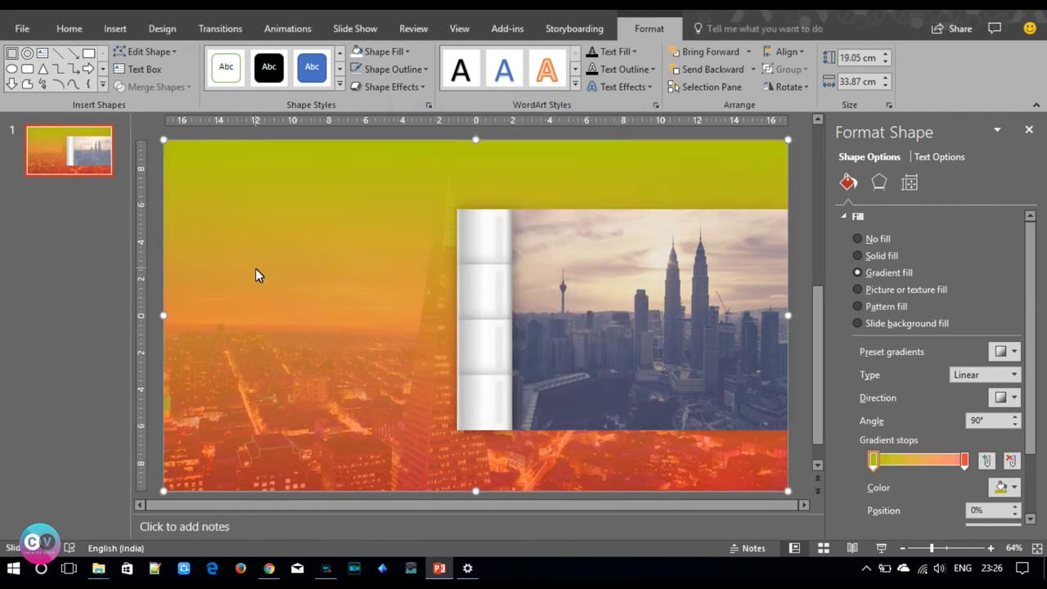
Refine the left stop to warm yellow RGB 215, 200, 3 and deselect the overlay.
click(1015, 495)
click(941, 459)
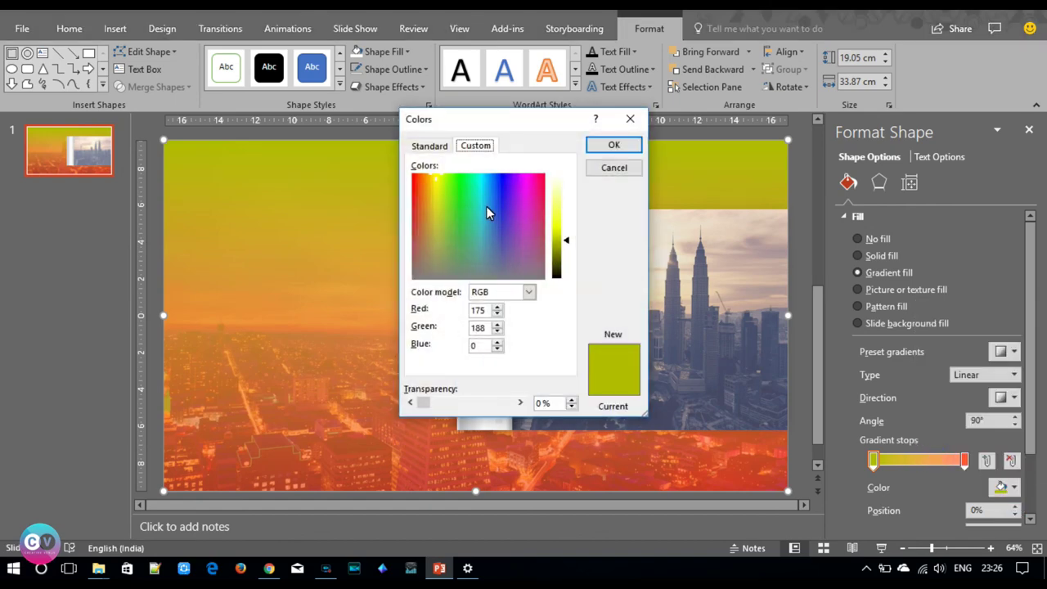
drag(437, 182, 431, 177)
drag(567, 241, 566, 234)
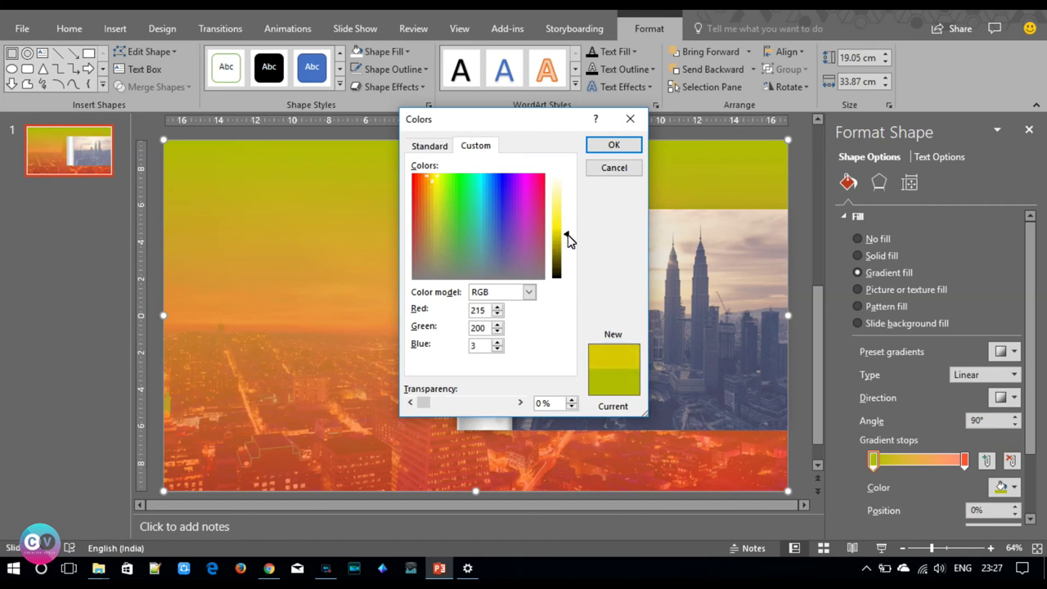
click(602, 149)
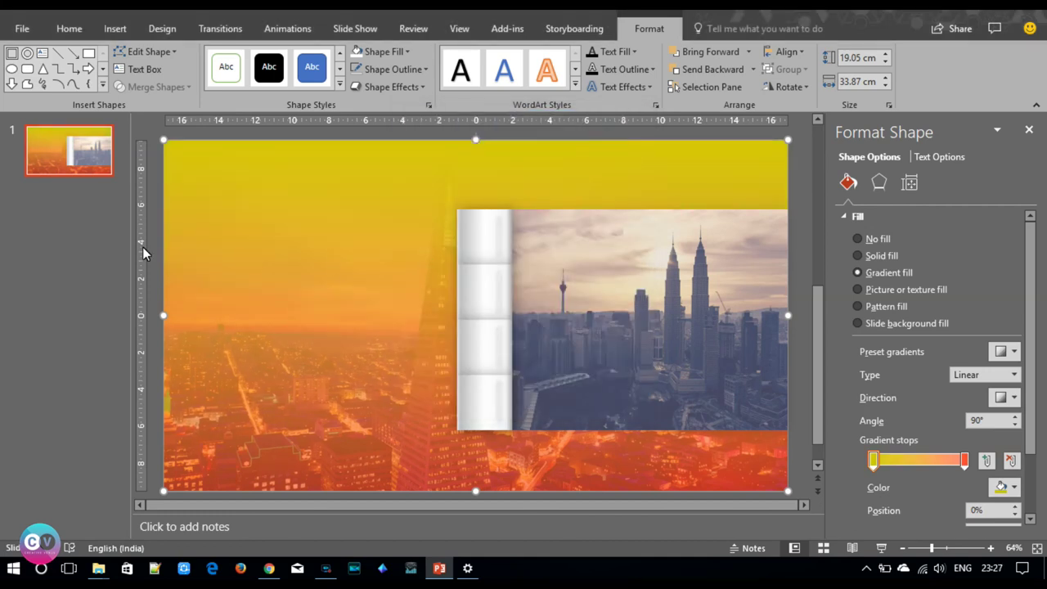
click(215, 305)
click(158, 174)
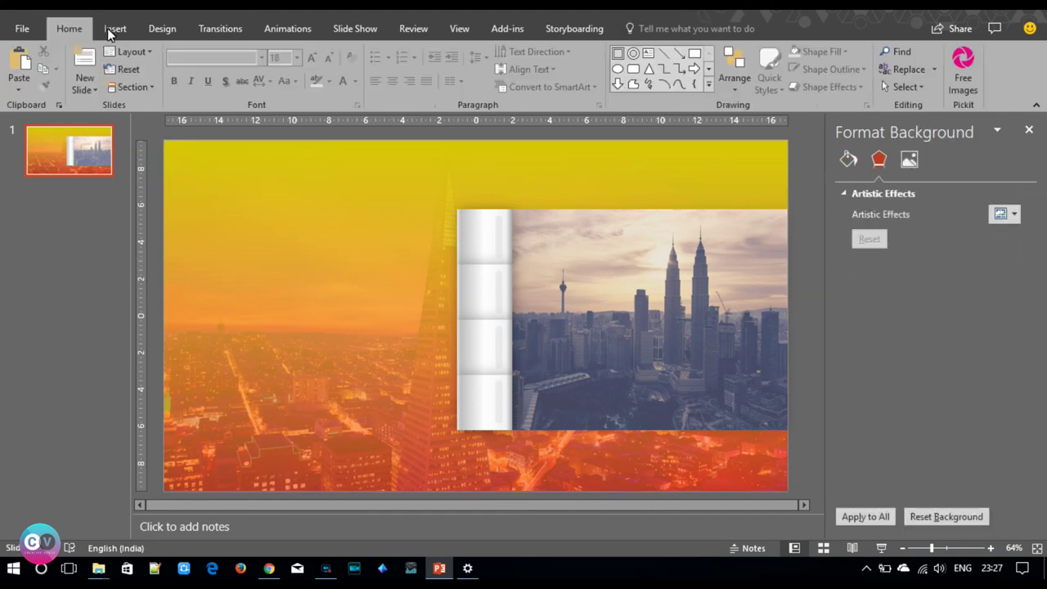
Draw a slide-covering rectangle and give it the strip square's white-edge format with Format Painter.
click(107, 27)
click(265, 89)
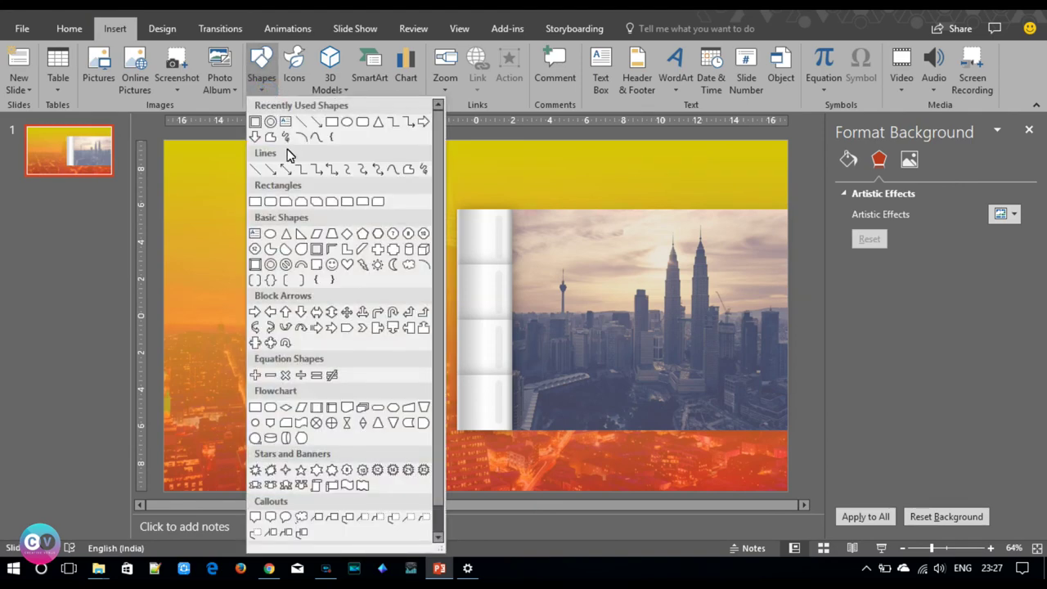
click(256, 121)
drag(165, 145, 784, 489)
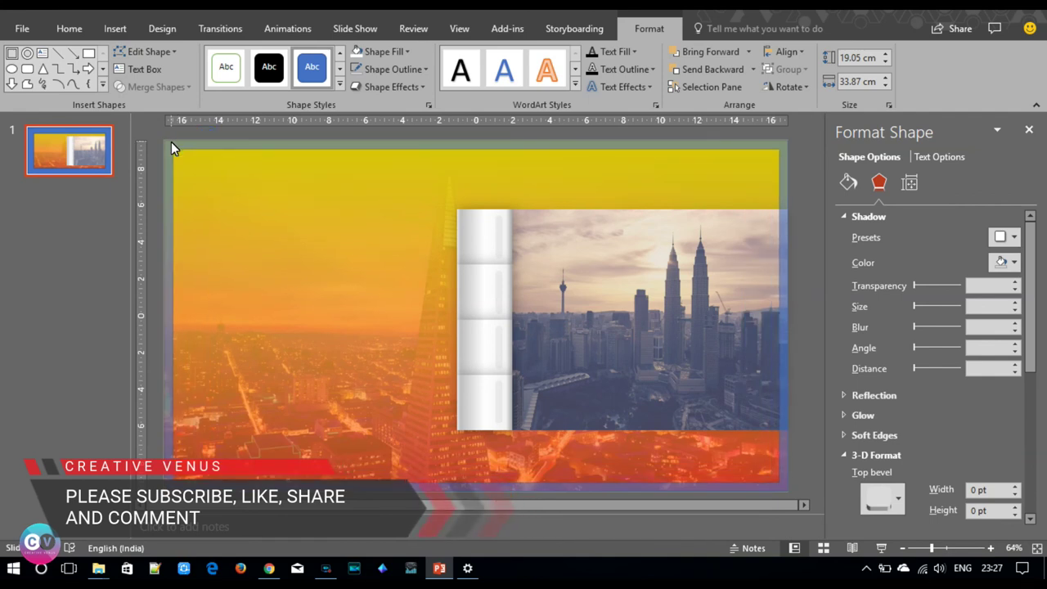
click(171, 142)
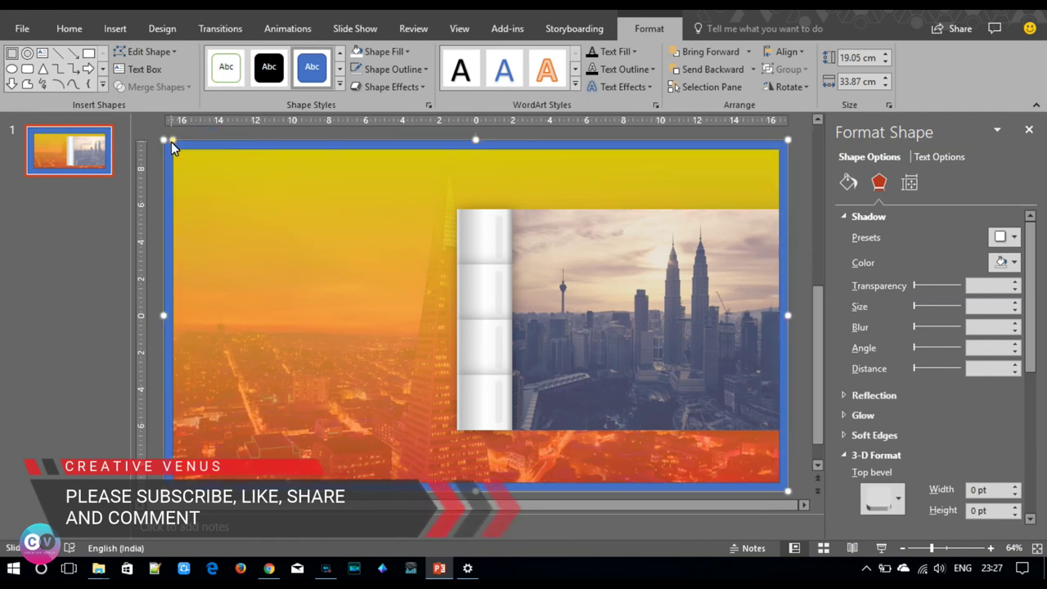
click(476, 235)
click(64, 29)
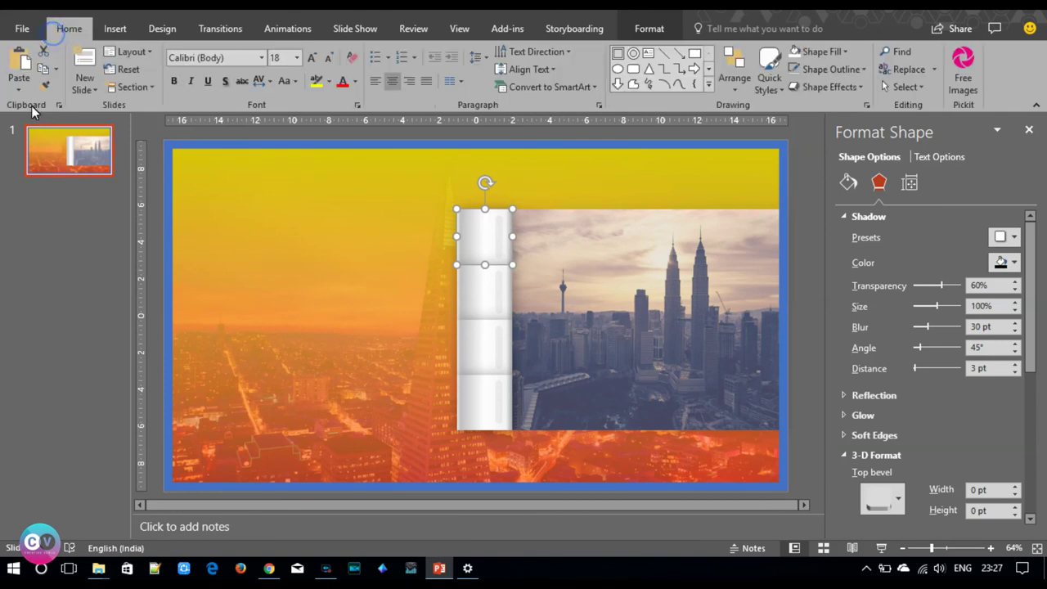
click(167, 191)
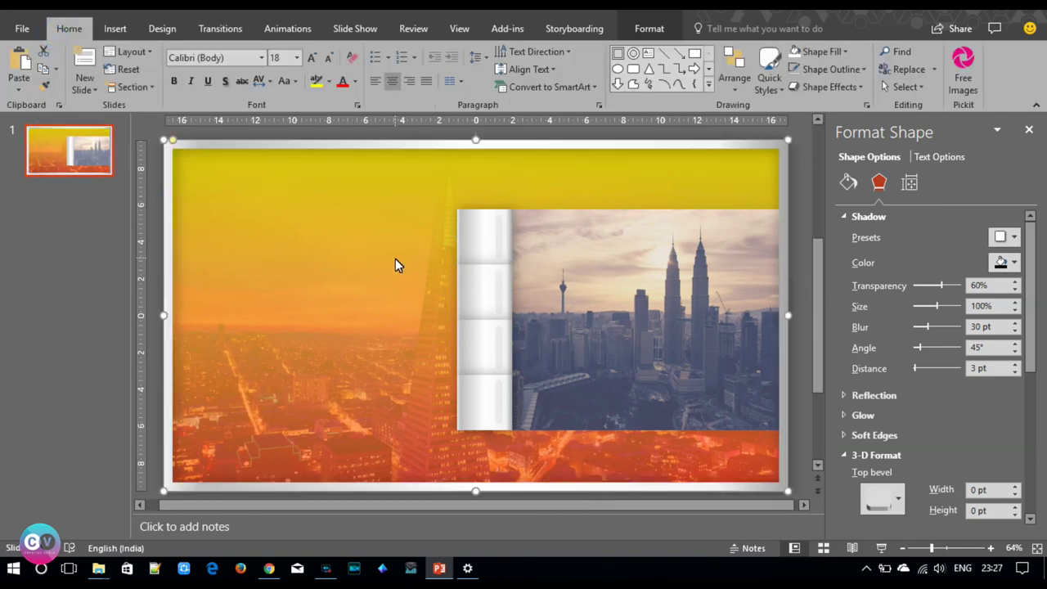
click(158, 311)
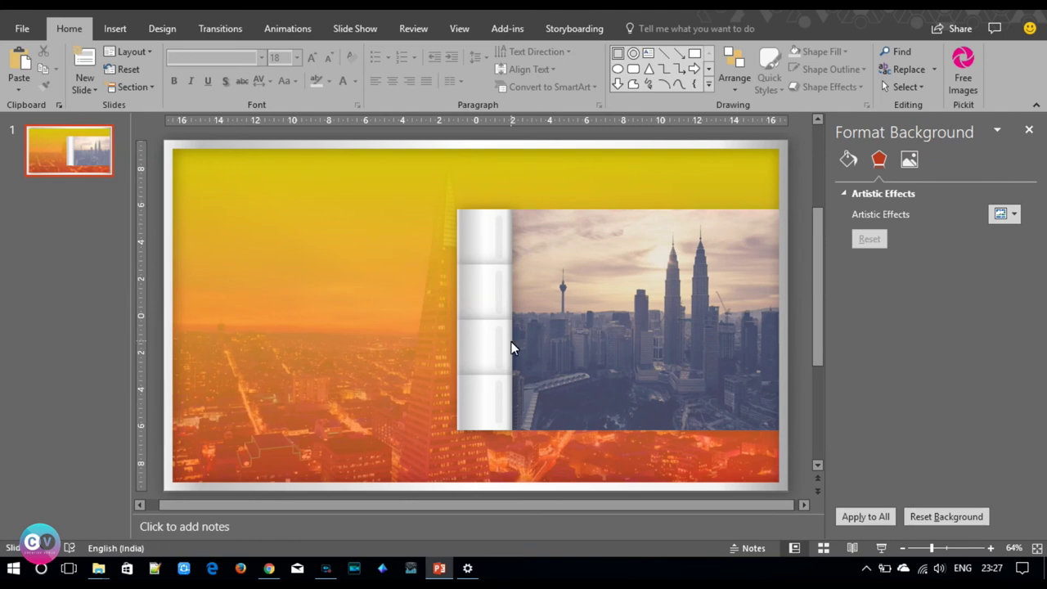
Change the rectangle's gradient from Linear Up to Linear Diagonal at 45°.
click(787, 340)
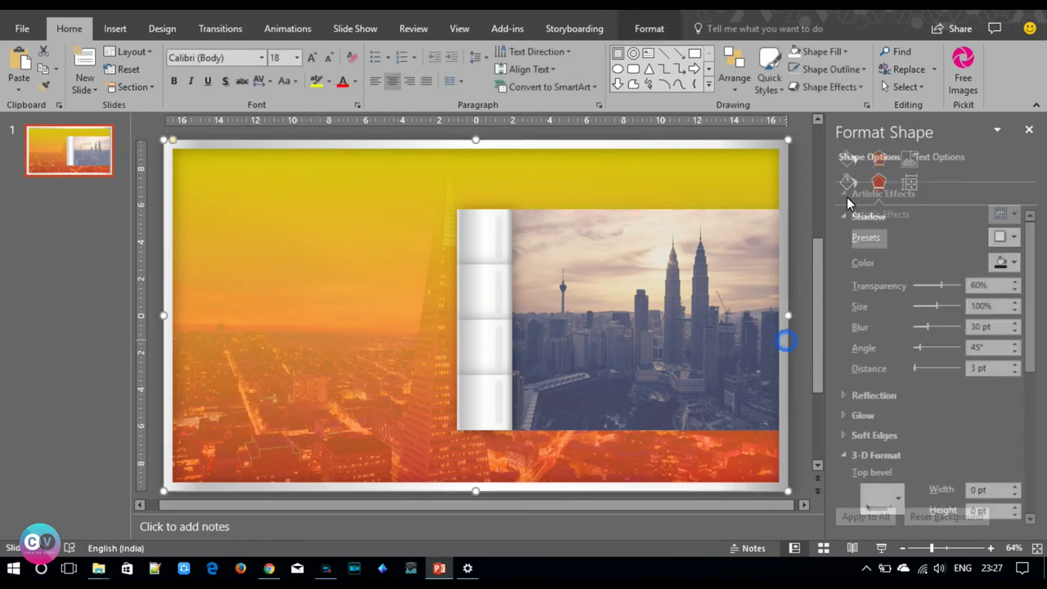
click(1012, 237)
click(1012, 237)
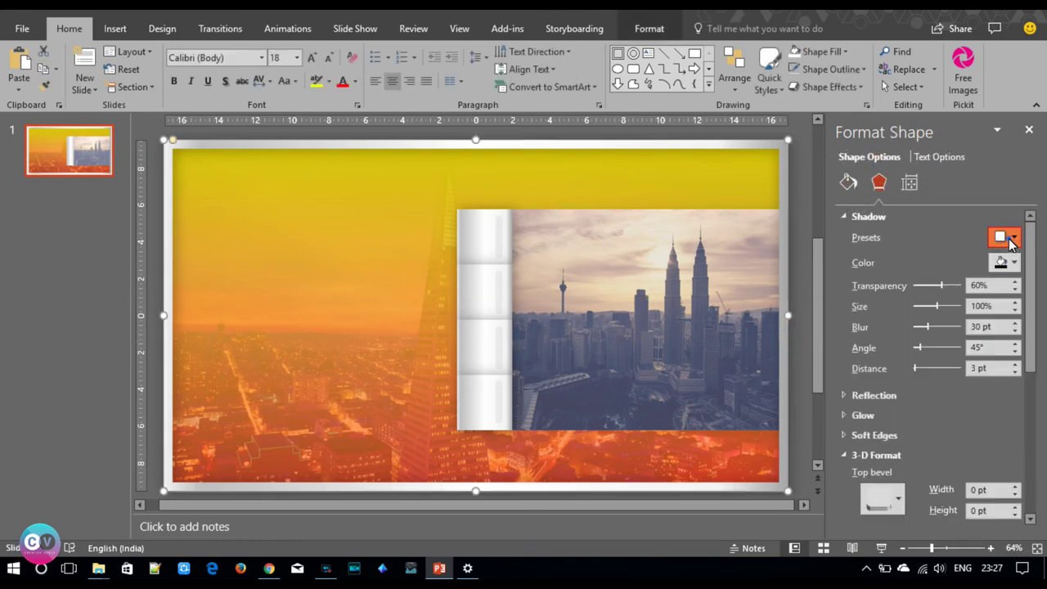
click(848, 182)
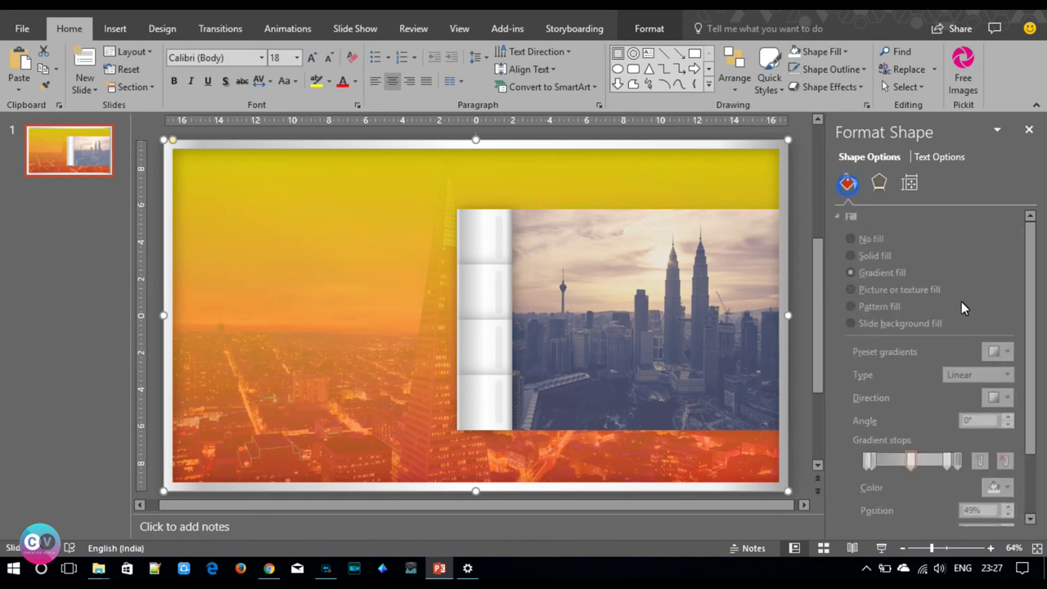
click(1005, 398)
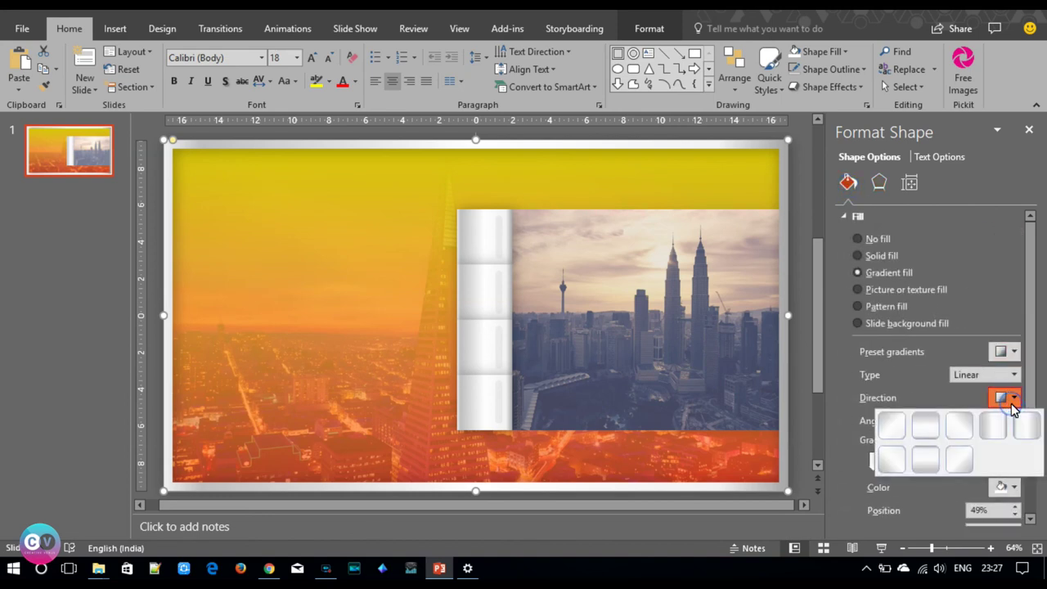
click(927, 462)
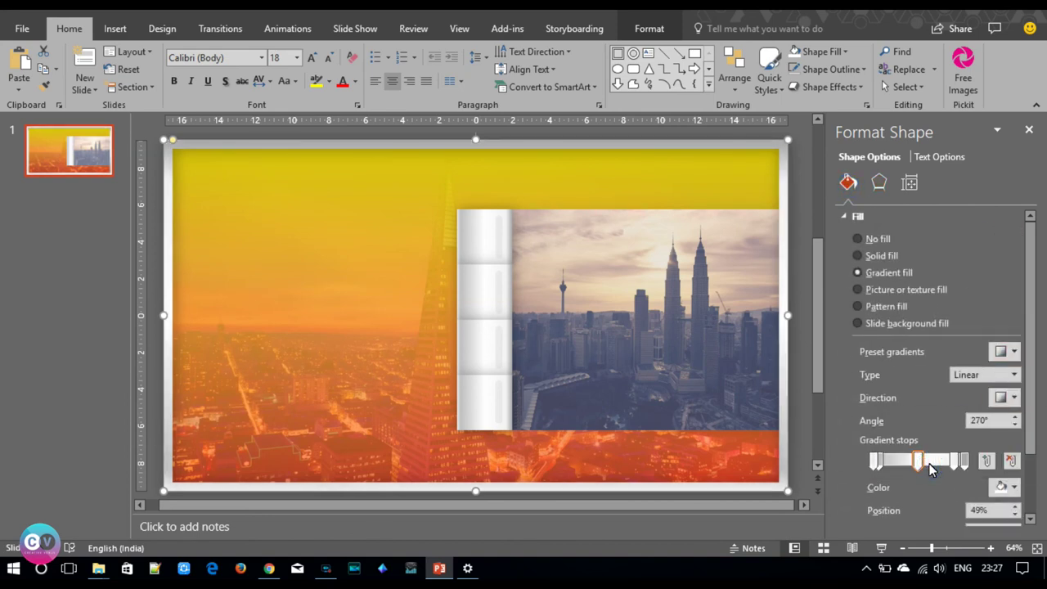
click(1013, 398)
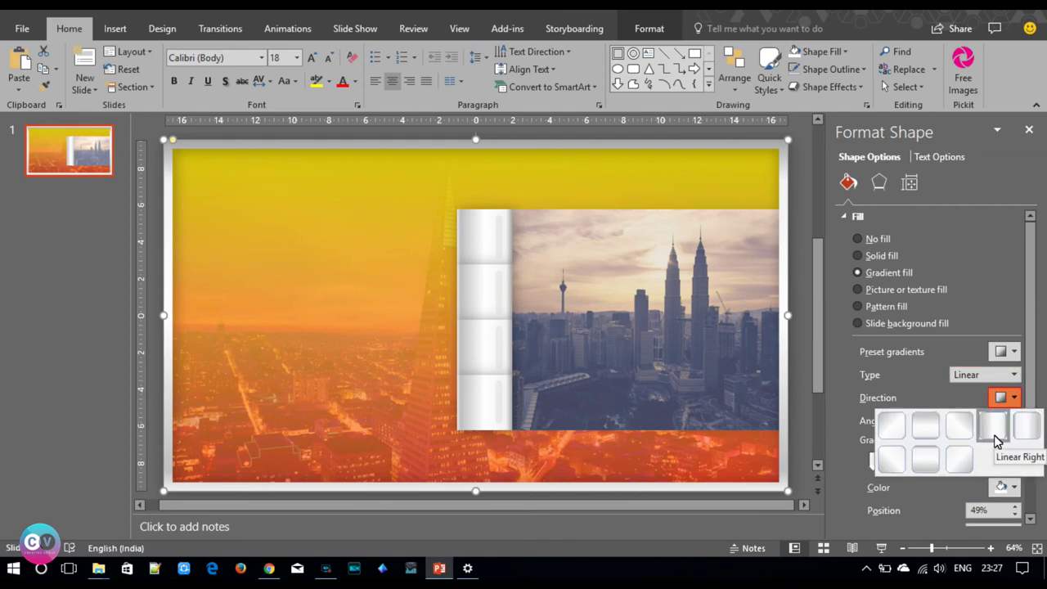
click(894, 427)
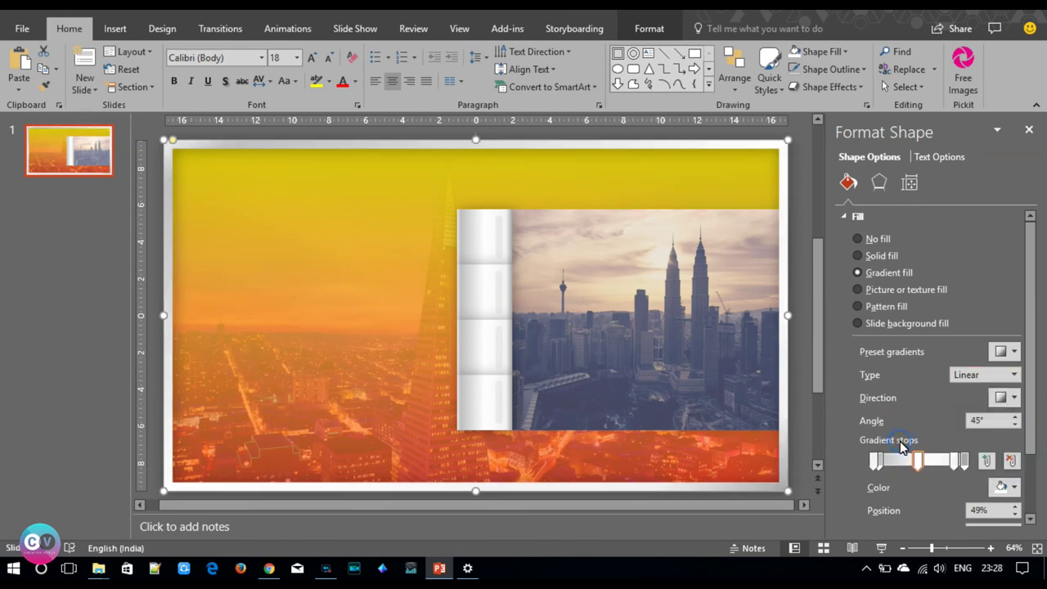
click(809, 405)
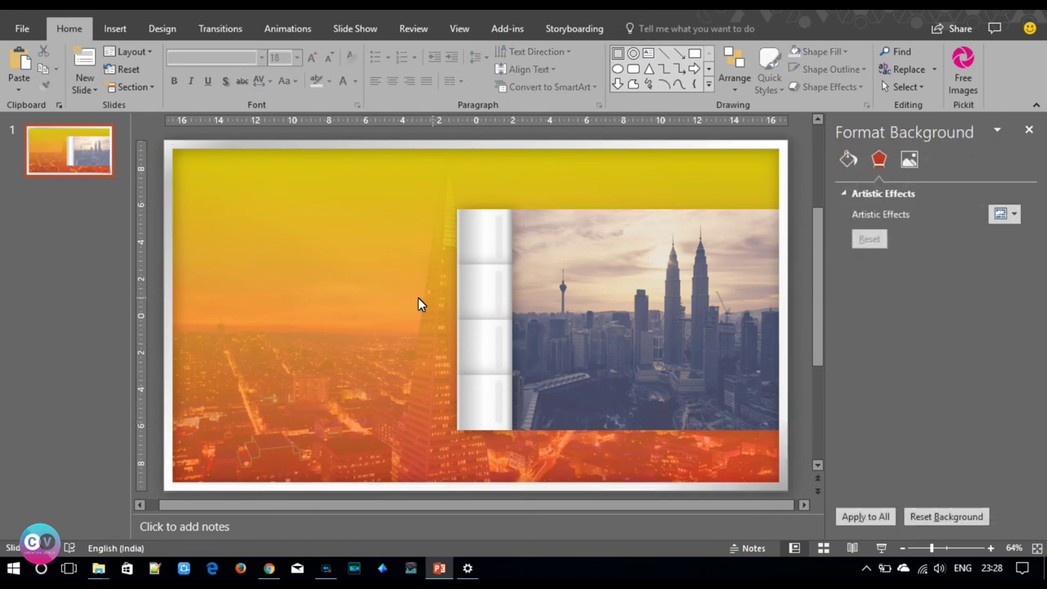
click(614, 349)
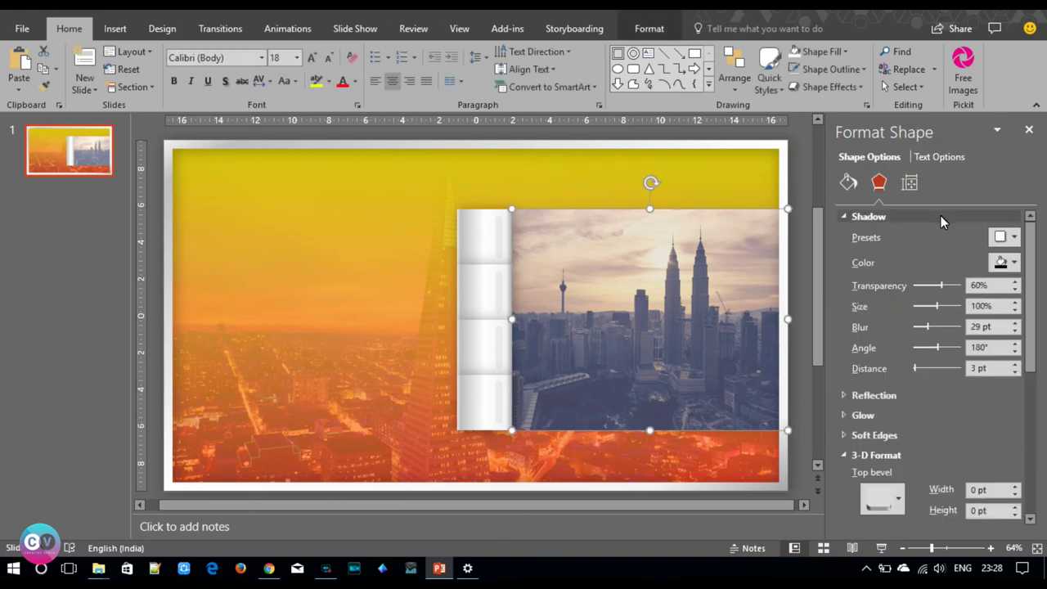
Give the skyline photo a solid red fill at about 72% transparency.
click(851, 185)
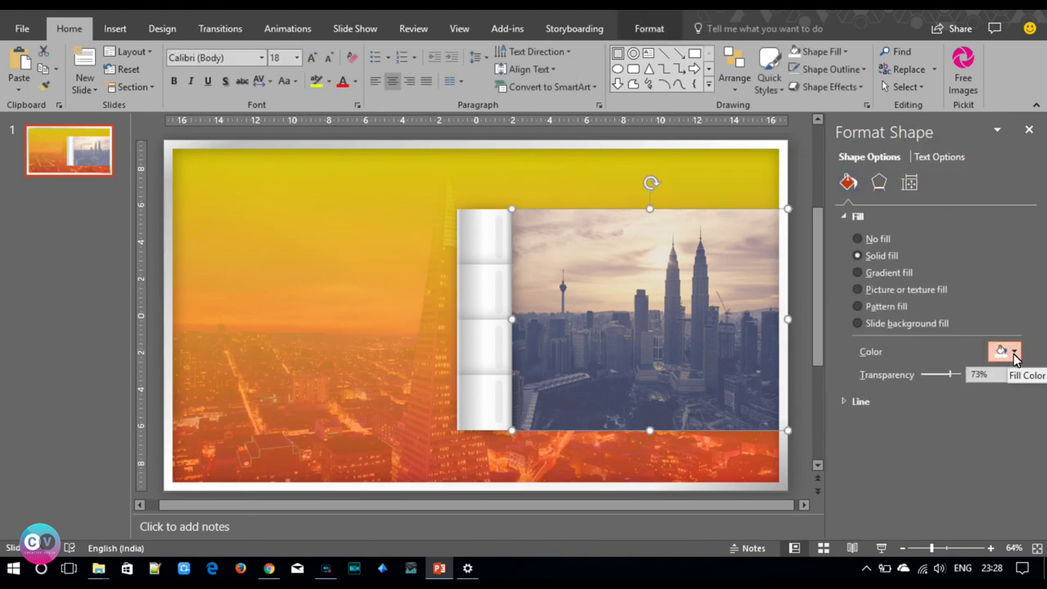
click(1011, 353)
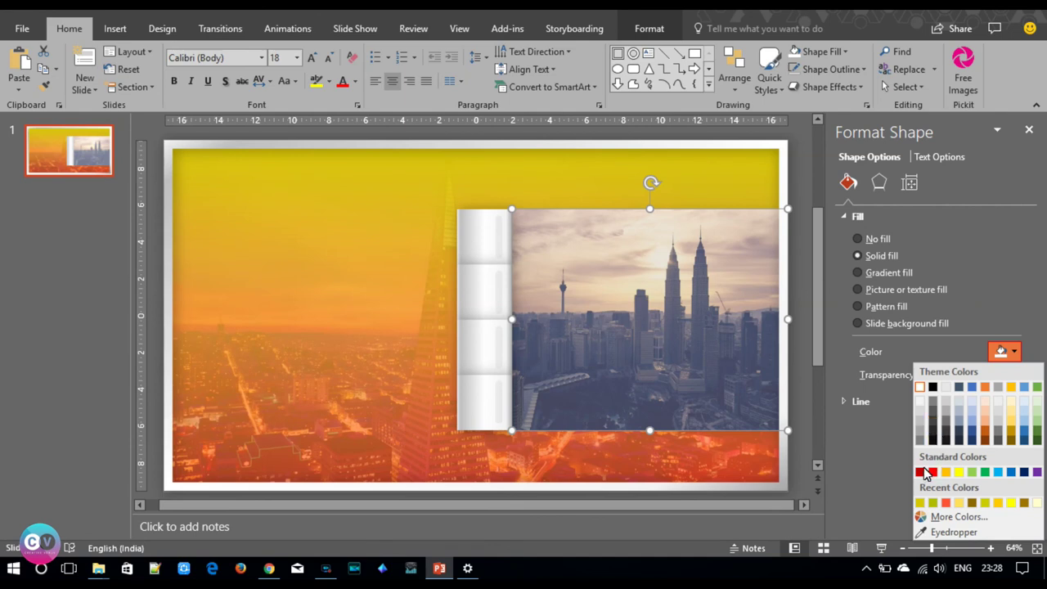
key(Escape)
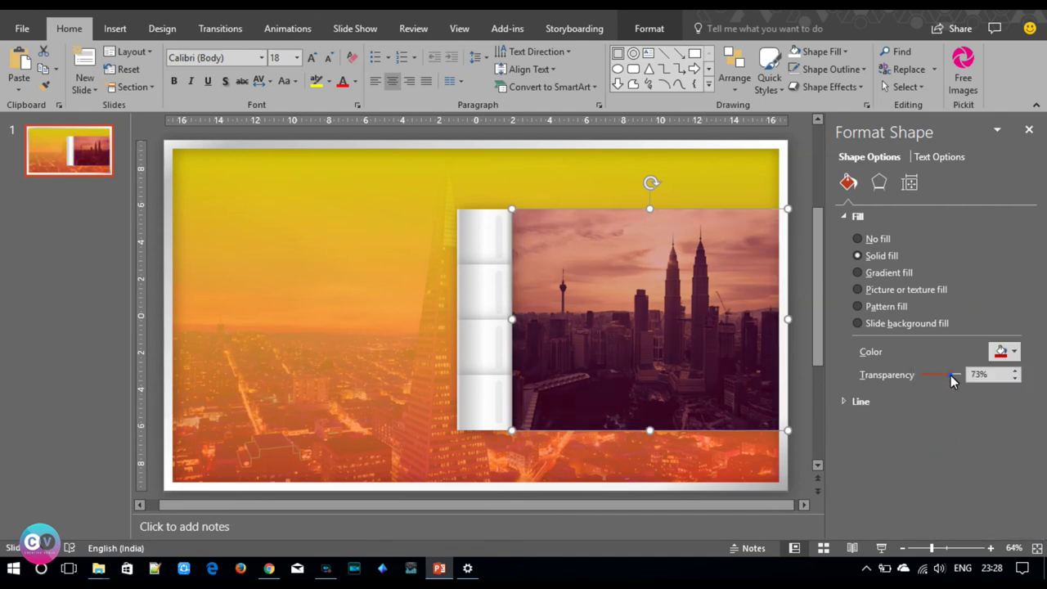
drag(950, 375, 947, 376)
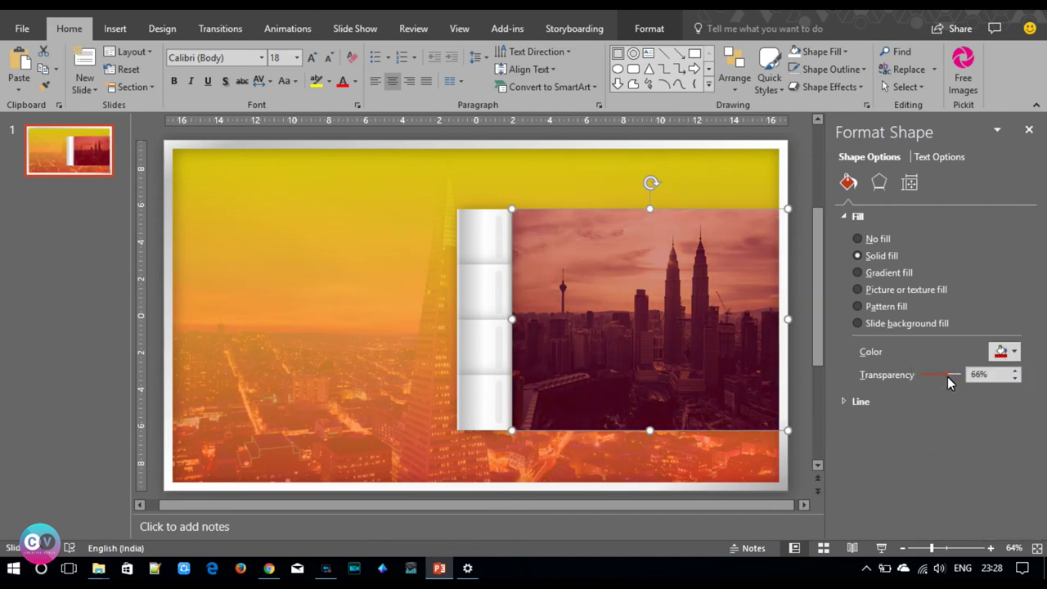
drag(949, 376, 948, 375)
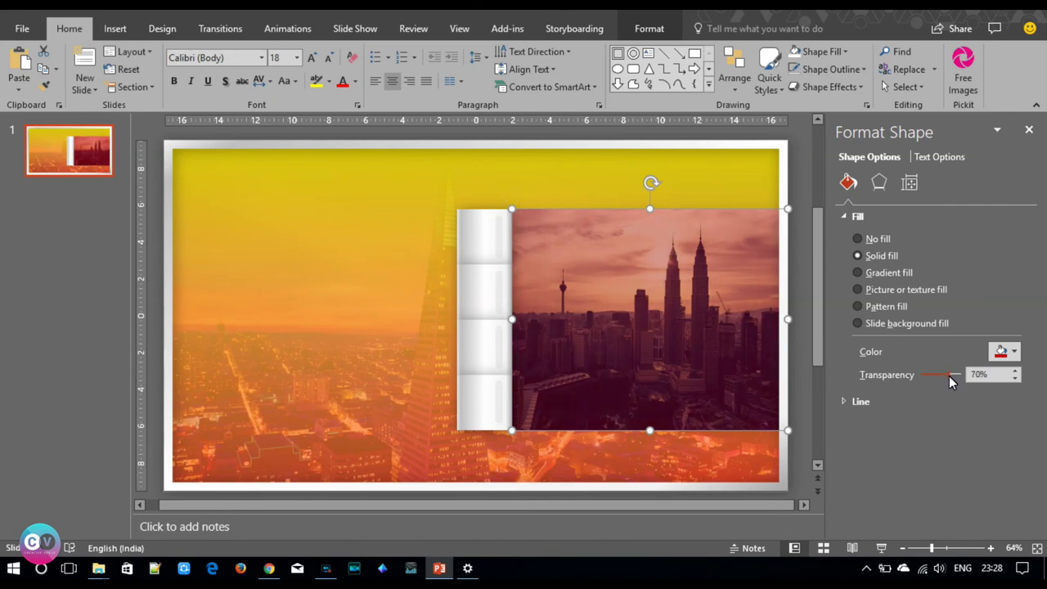
click(155, 302)
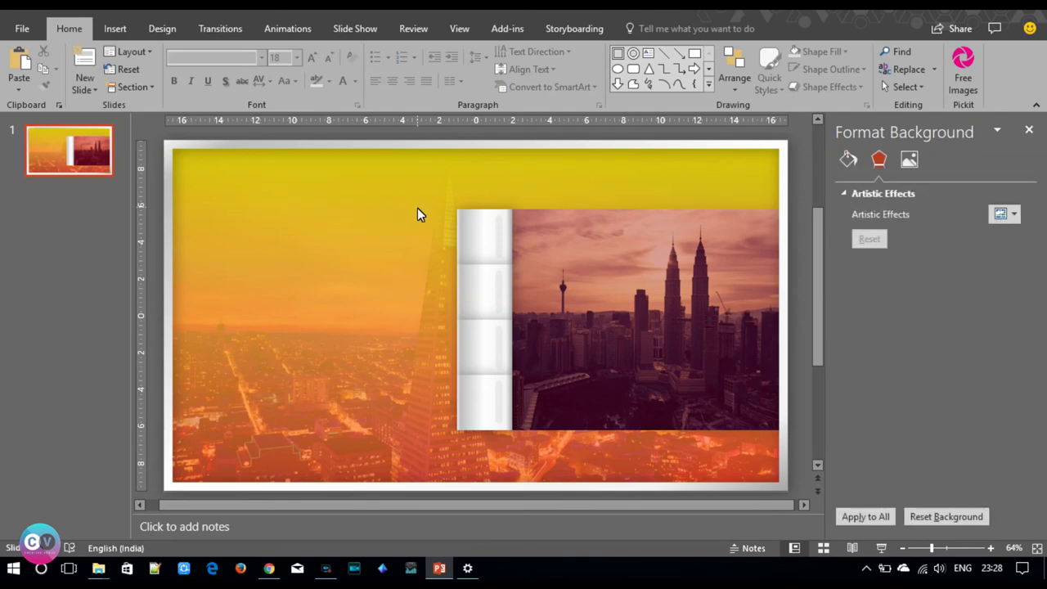
Drag the white frame's adjustment handle to widen its border.
click(229, 147)
drag(173, 140, 174, 142)
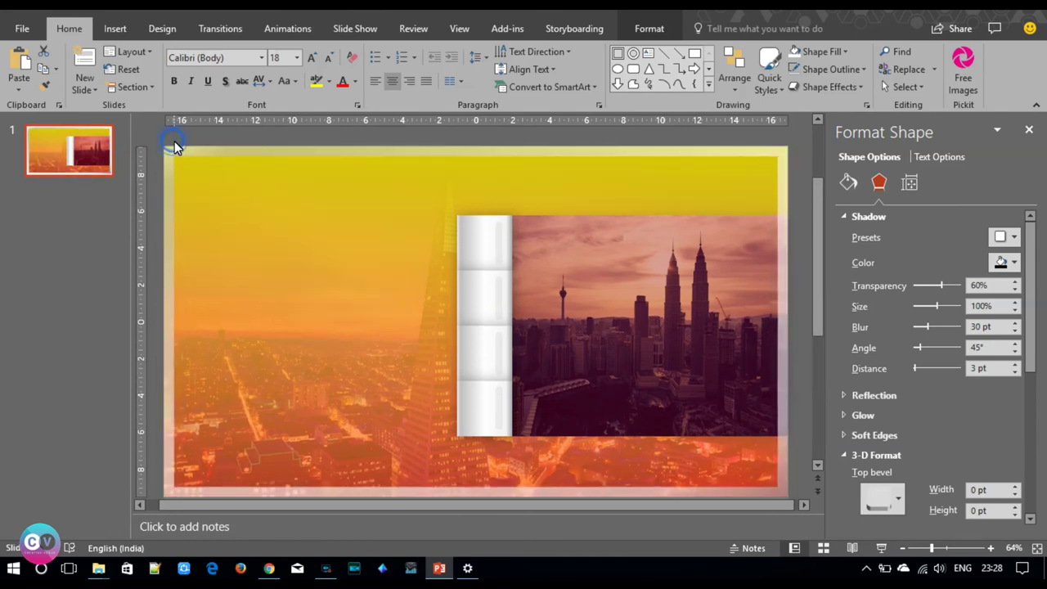
drag(173, 139, 176, 141)
click(154, 194)
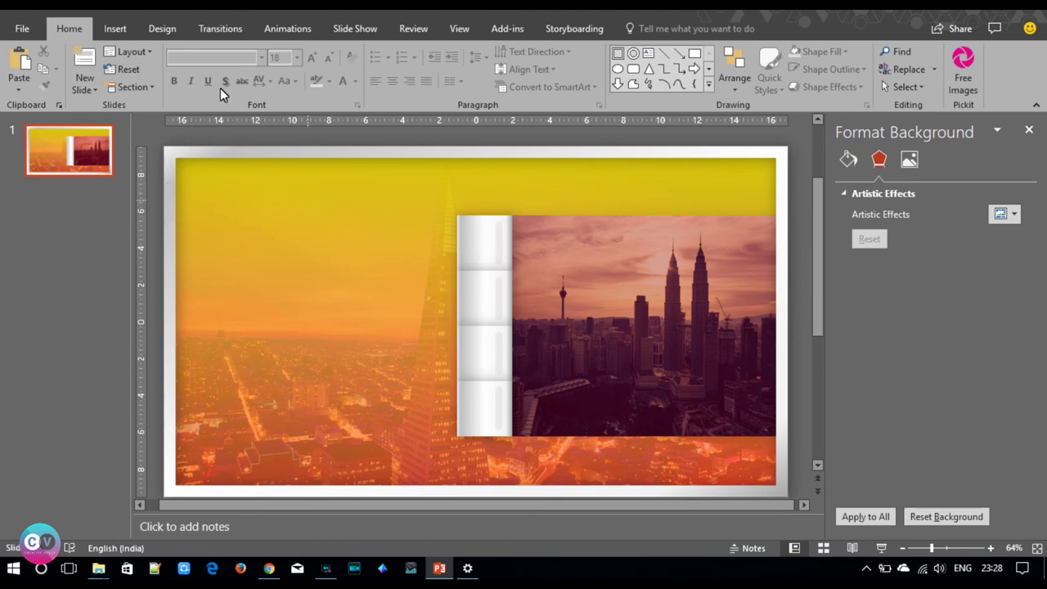
click(115, 28)
Draw a text box at the slide's upper left and type 'business company'.
click(605, 87)
drag(202, 200, 417, 243)
text(wel)
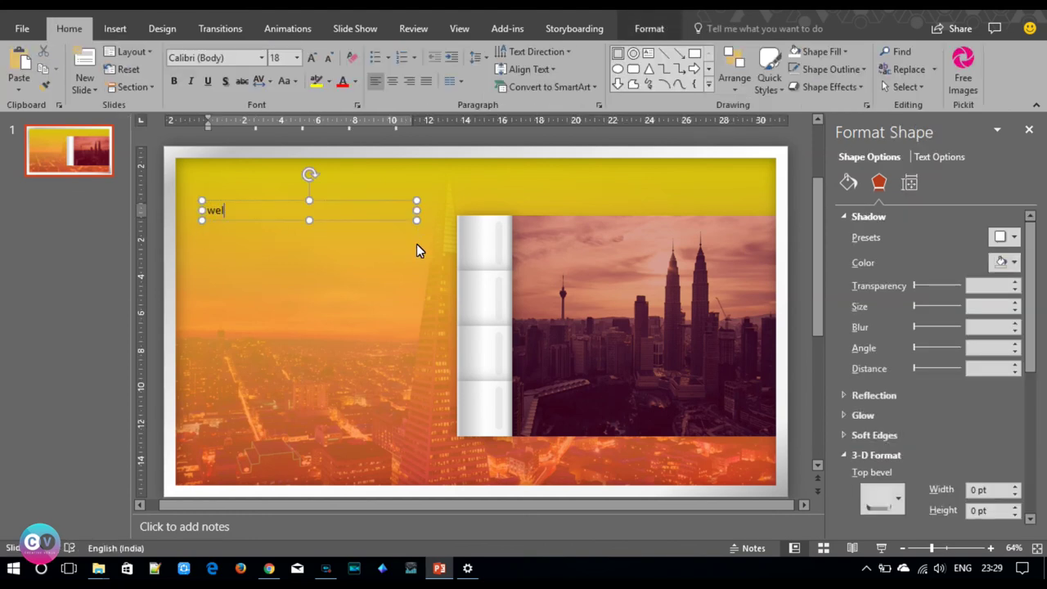
text(co)
key(BackSpace)
key(BackSpace)
key(BackSpace)
key(BackSpace)
key(BackSpace)
text(buness company)
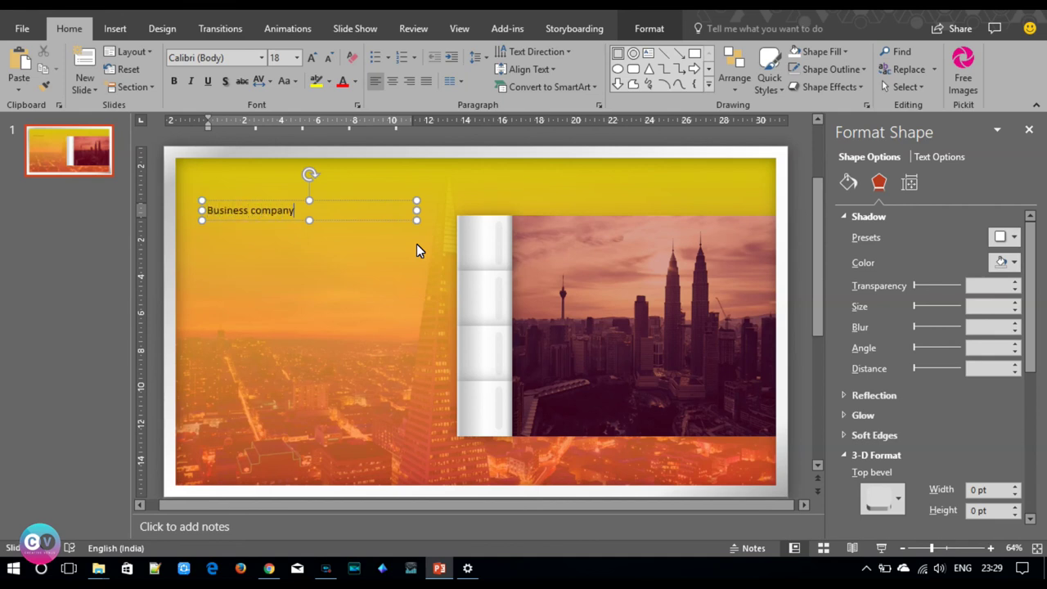
Set the title text to Agency FB at 48 pt.
key(ctrl+a)
click(228, 58)
text(a)
key(Return)
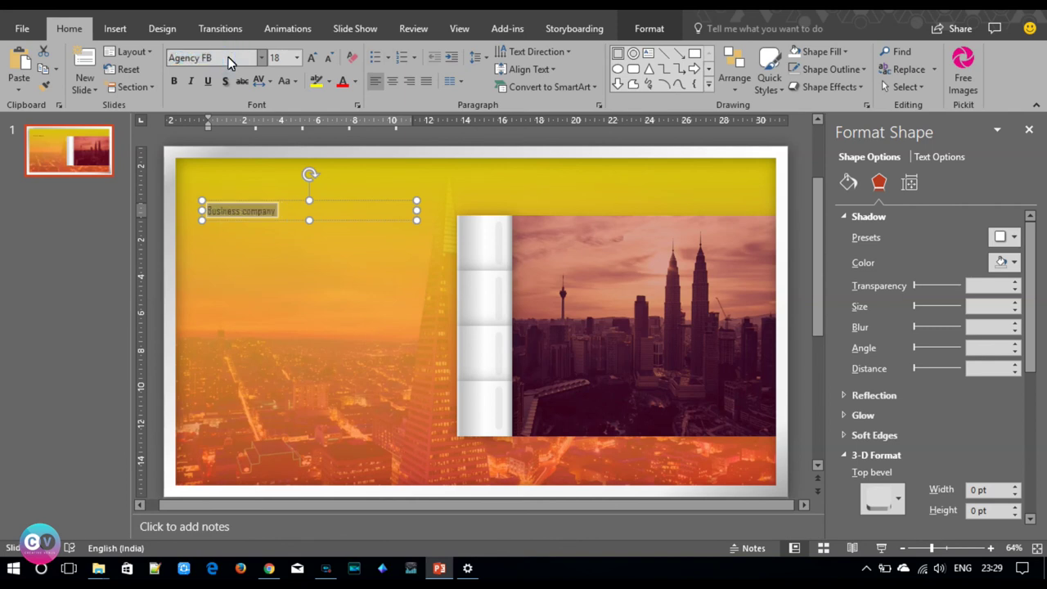
click(310, 58)
click(310, 59)
click(310, 59)
click(311, 58)
click(310, 59)
click(310, 59)
click(310, 59)
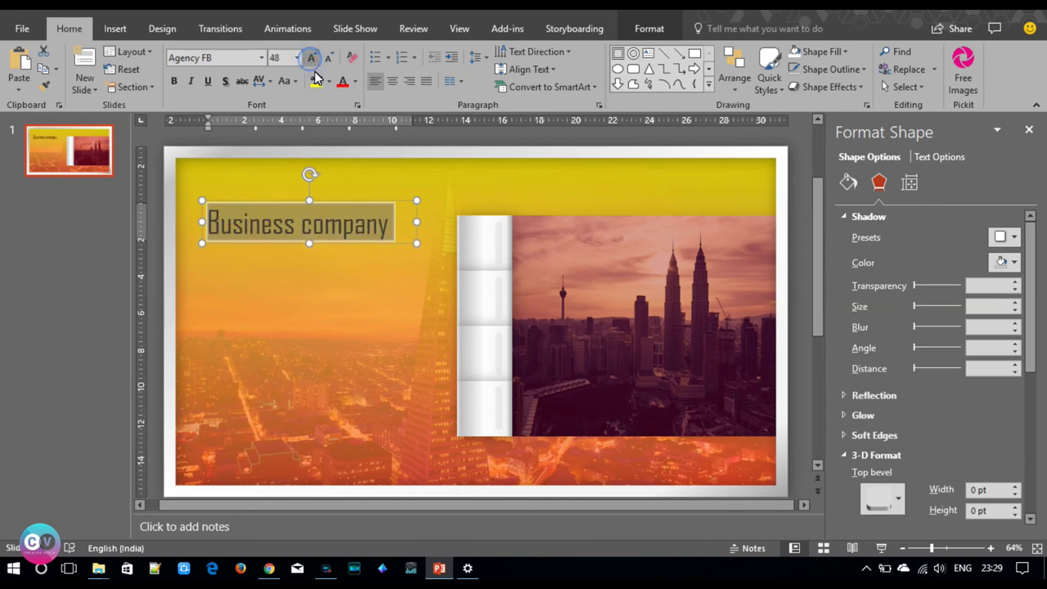
click(287, 81)
Make the title uppercase, white and bold, then widen it to one line and reposition it.
click(298, 144)
click(355, 81)
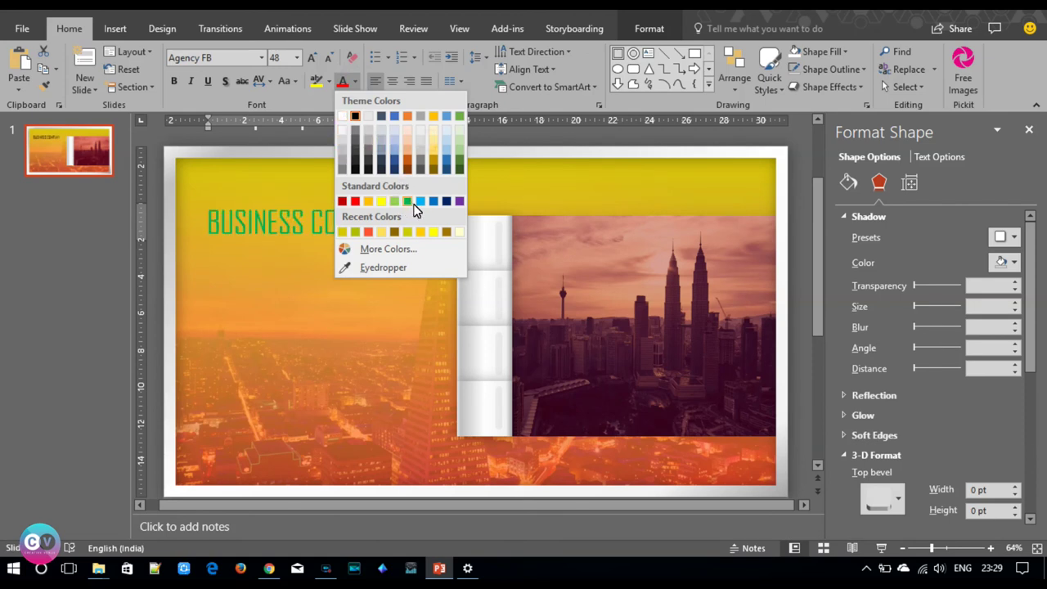
click(343, 116)
click(174, 84)
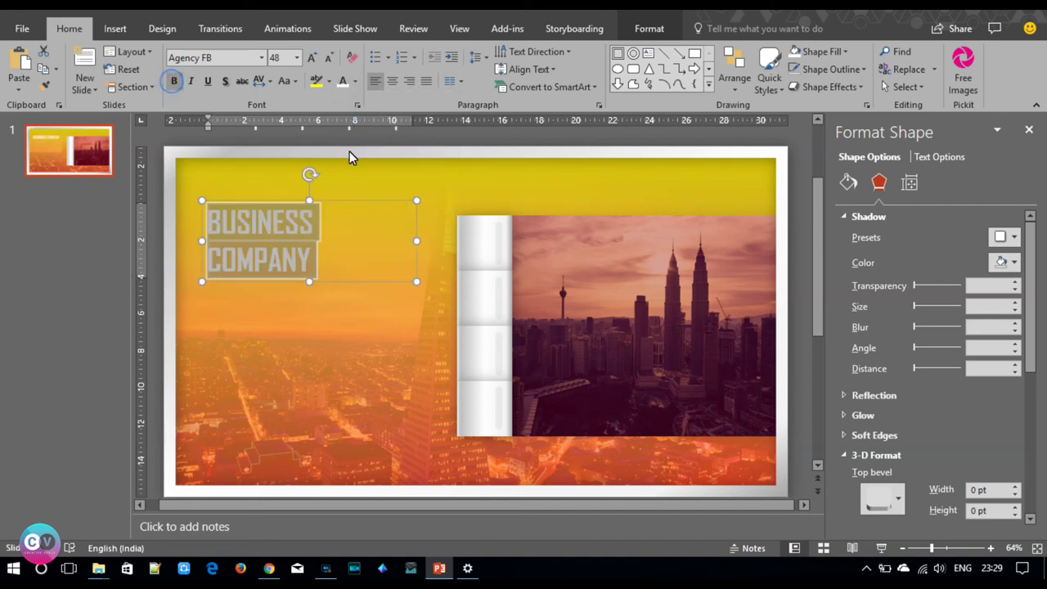
drag(417, 242, 437, 246)
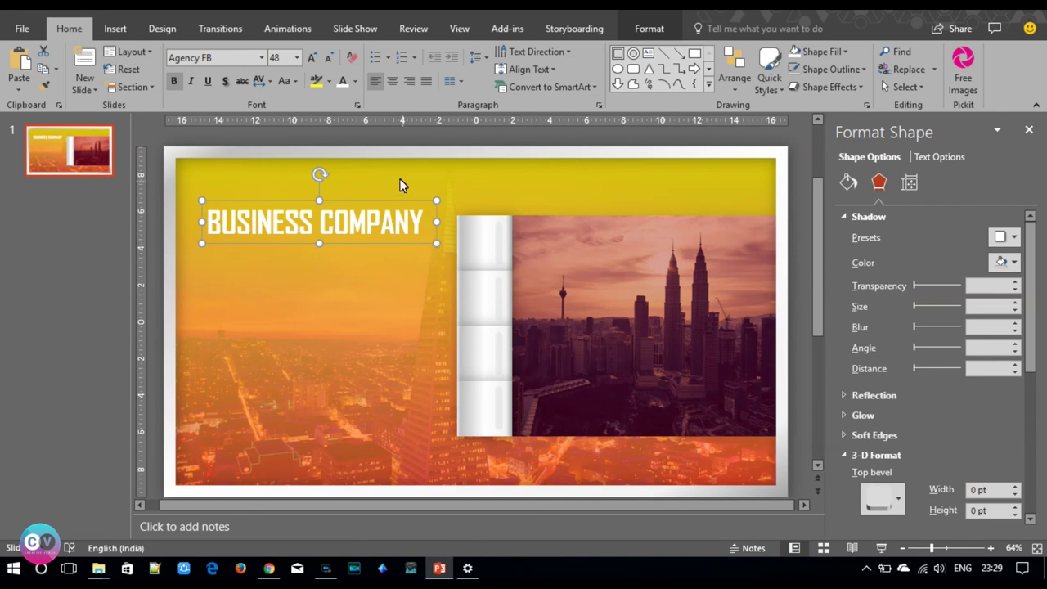
drag(398, 200, 391, 218)
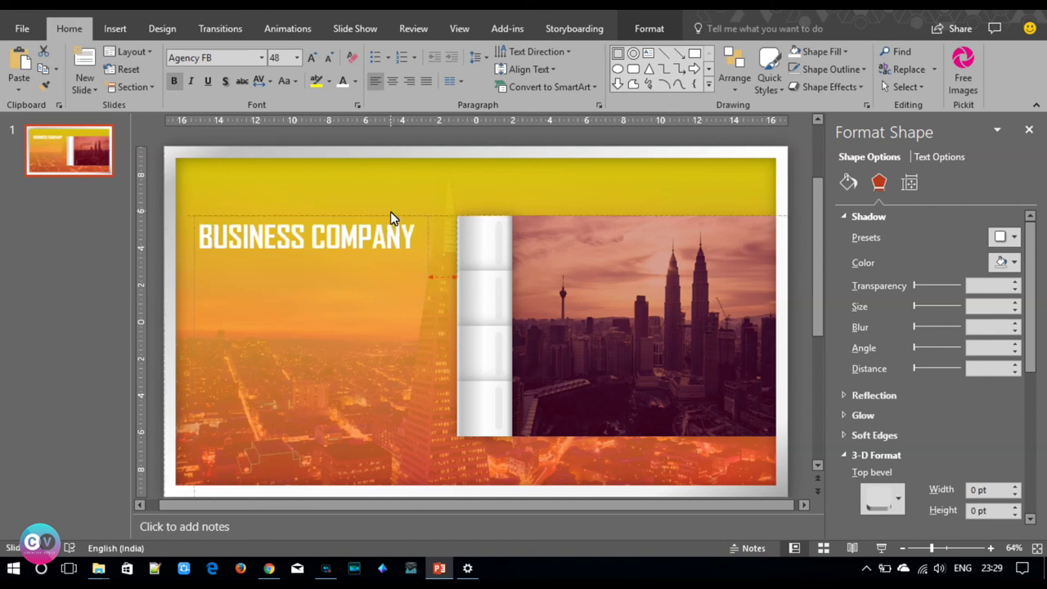
Apply a reflection variation to the BUSINESS COMPANY title through Text Effects.
click(658, 30)
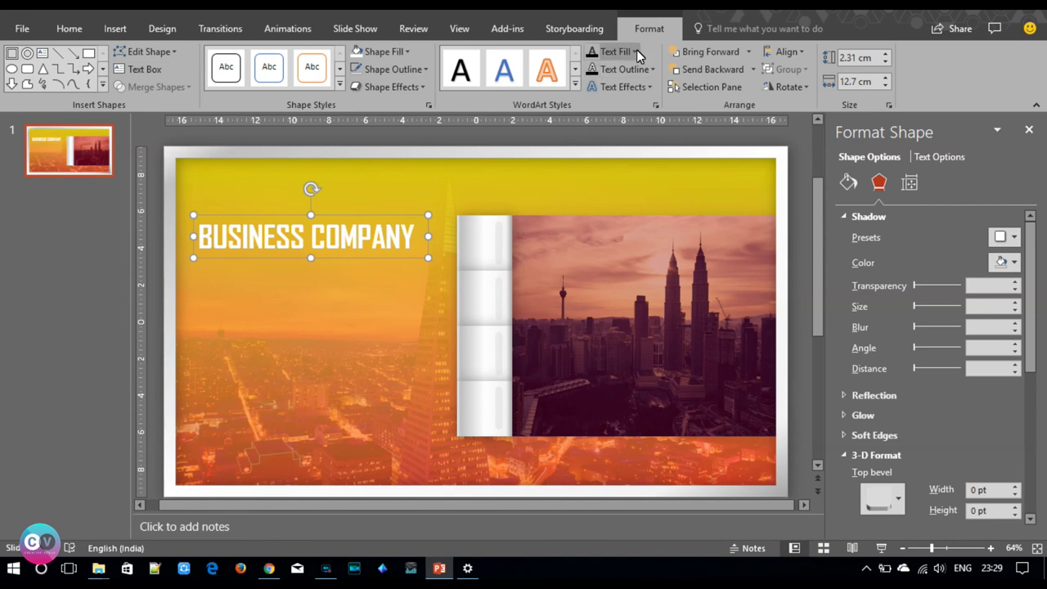
click(649, 89)
mouse_move(638, 115)
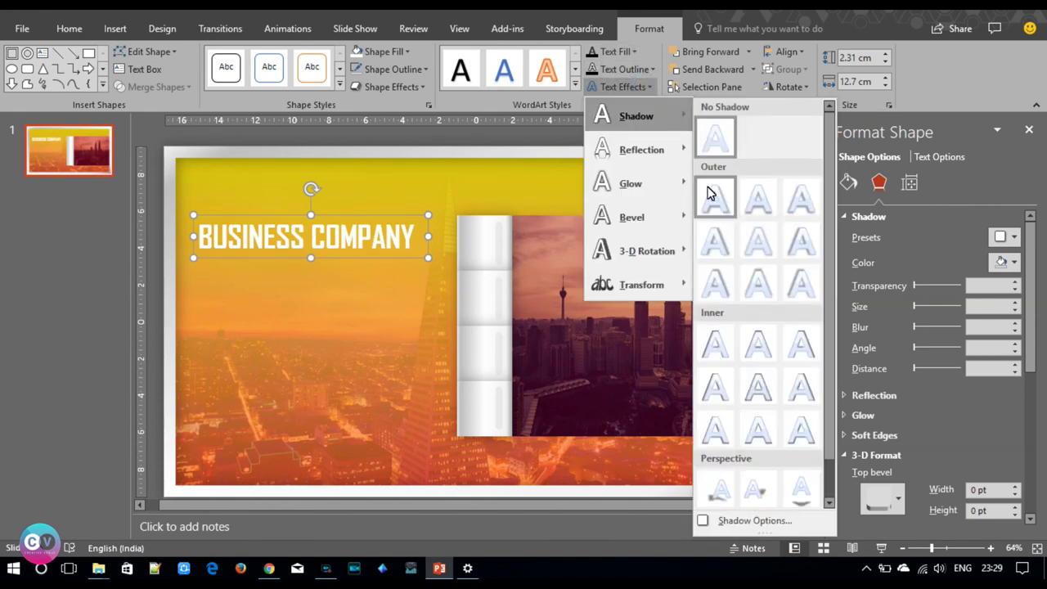
click(707, 187)
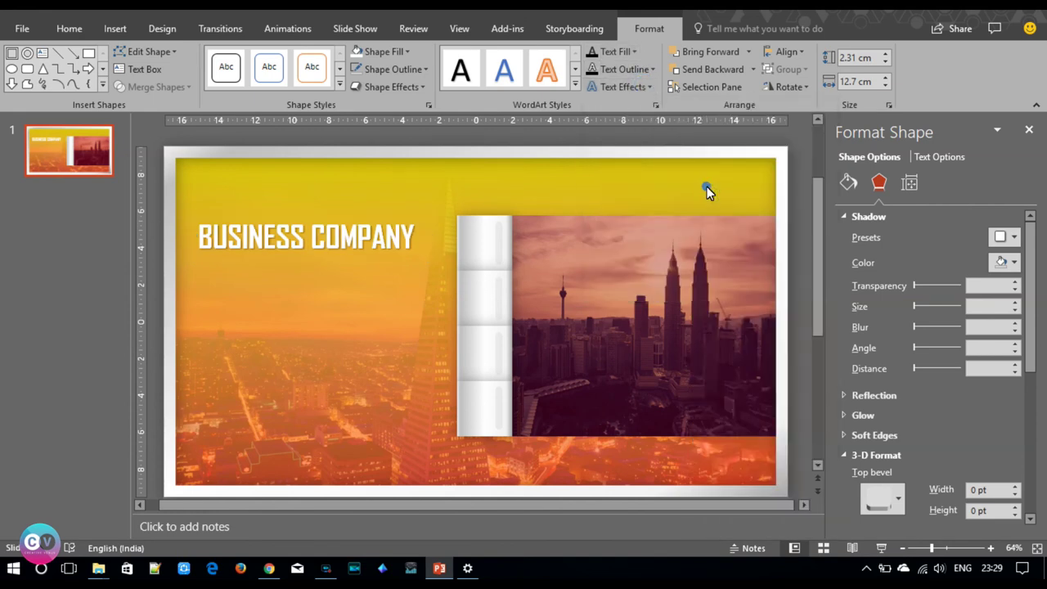
click(641, 87)
mouse_move(625, 152)
click(711, 230)
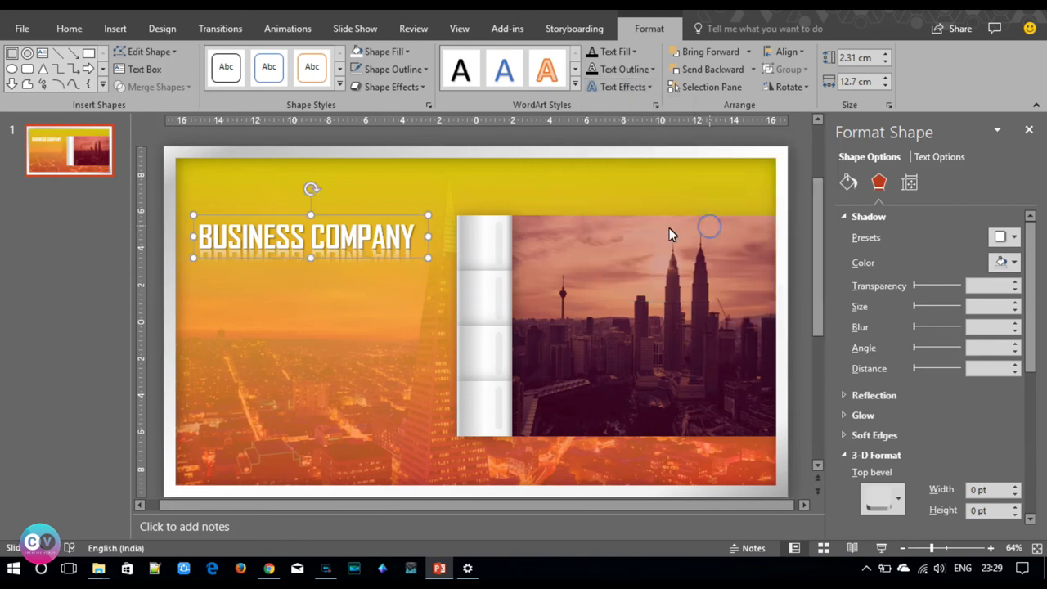
Set reflection size 23% and blur 13 pt, plus a dark 2 pt-distance shadow.
click(888, 396)
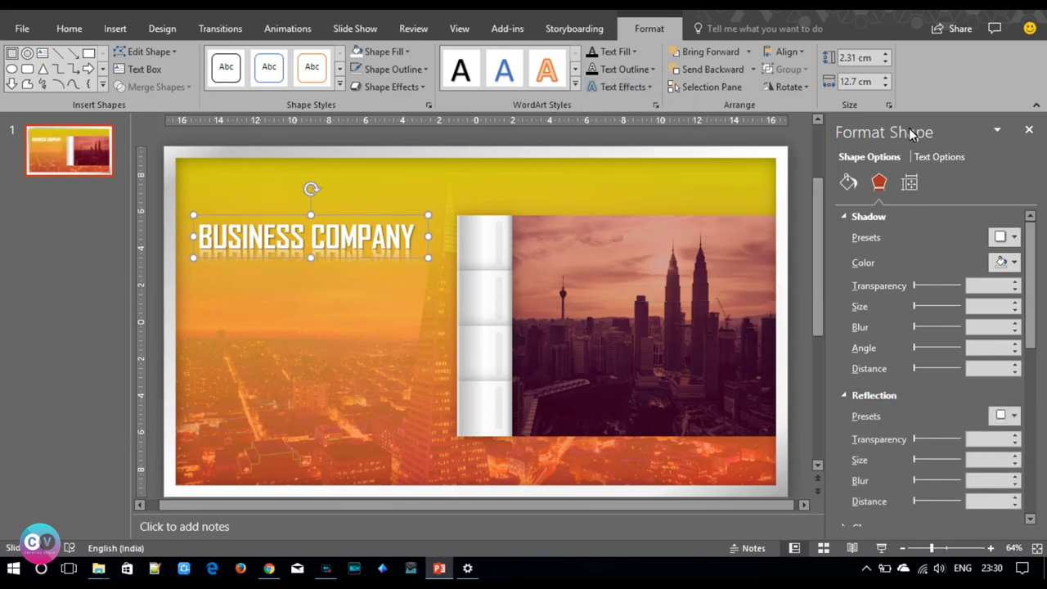
click(931, 154)
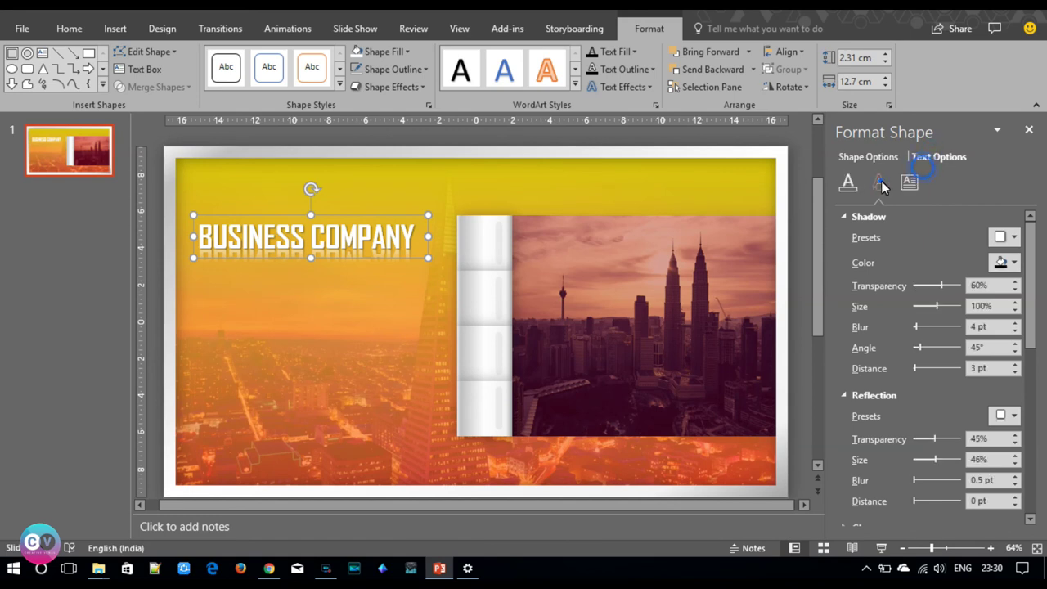
drag(936, 459, 926, 460)
drag(914, 480, 921, 485)
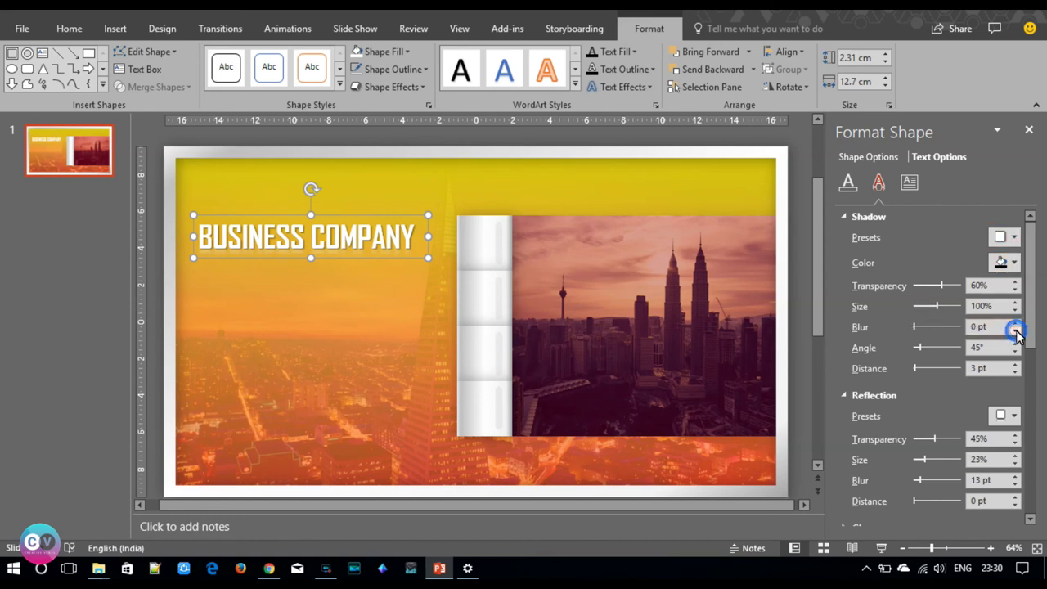
click(1017, 327)
click(1015, 372)
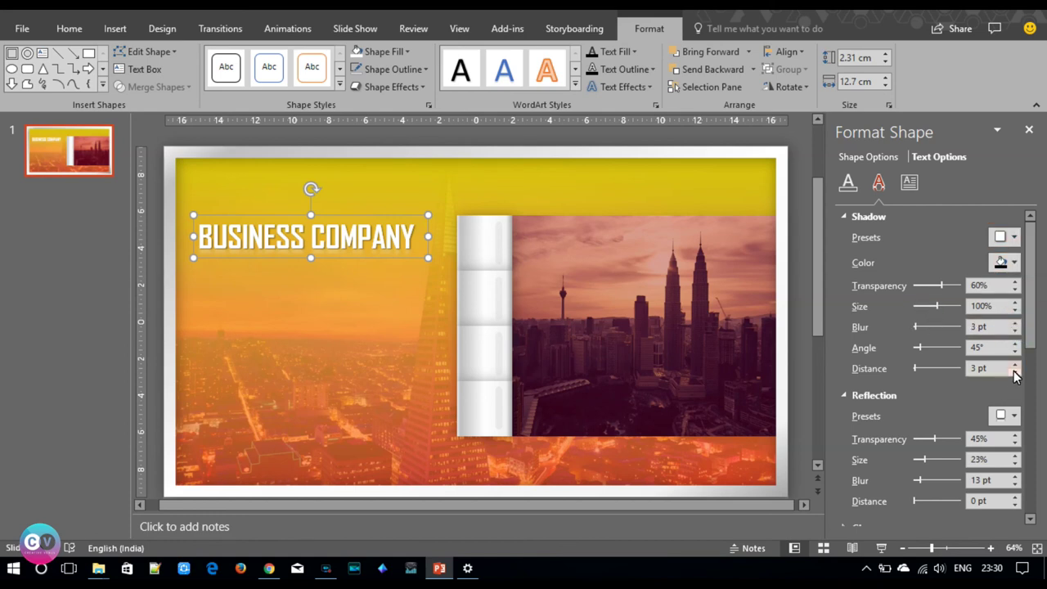
click(1013, 263)
click(933, 331)
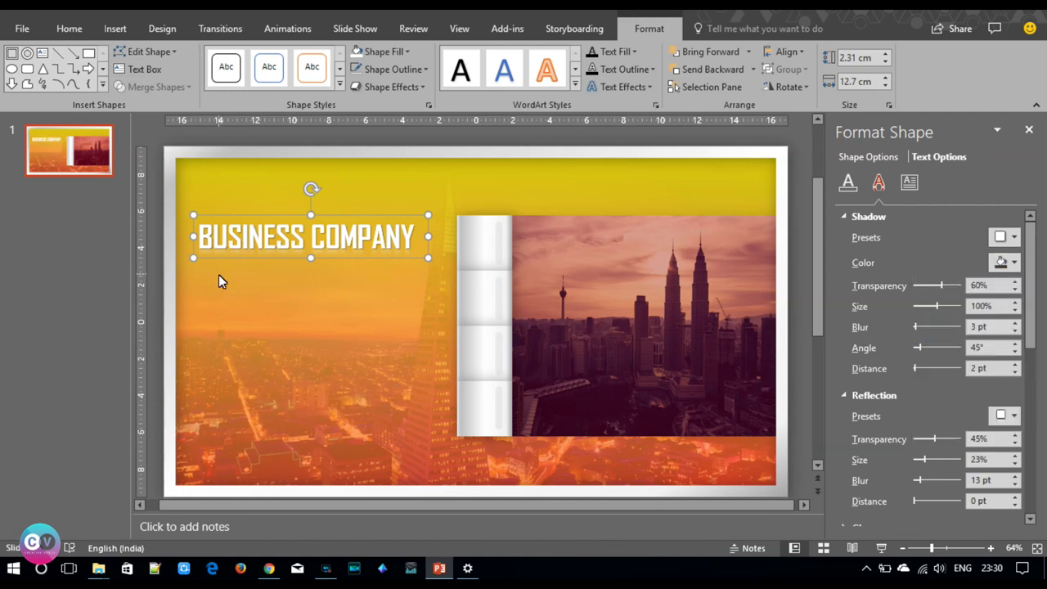
click(156, 268)
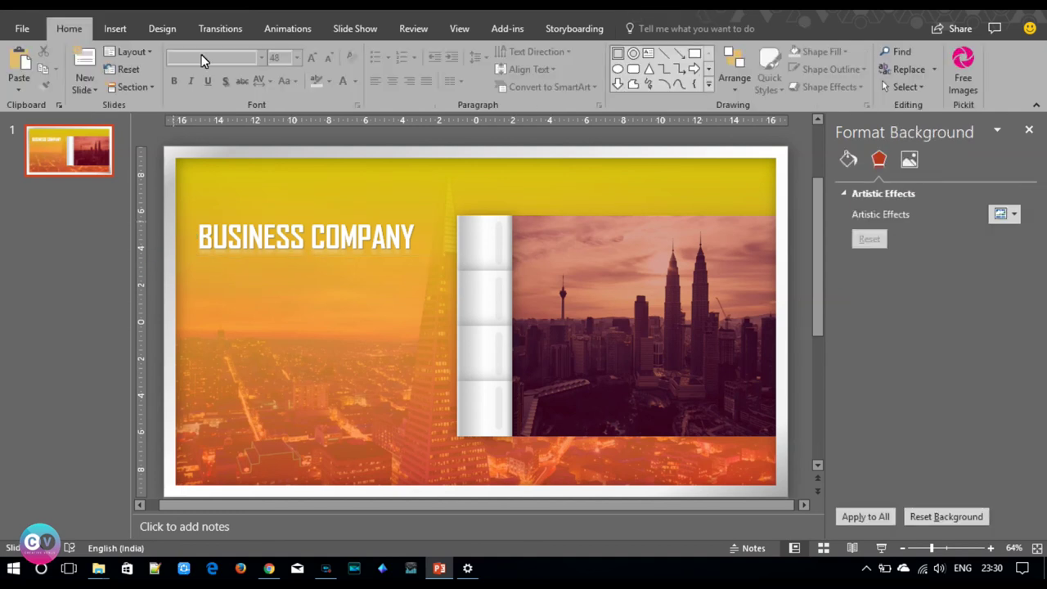
Add a text box below the title reading 'welcome to our company' in Century Gothic.
click(115, 28)
click(601, 69)
drag(199, 264, 410, 283)
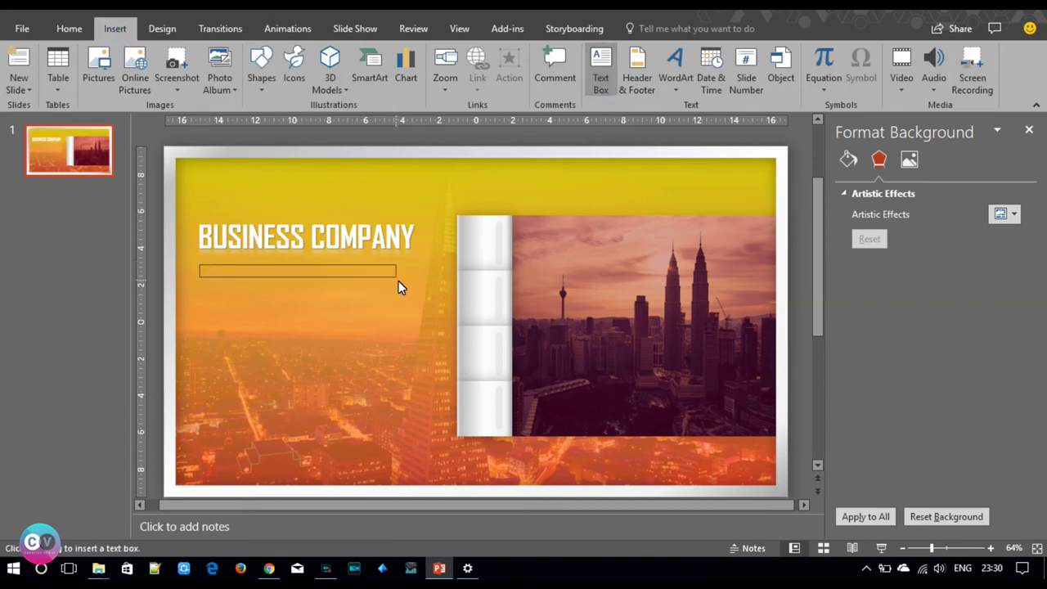
text(welcome to our company)
key(ctrl+a)
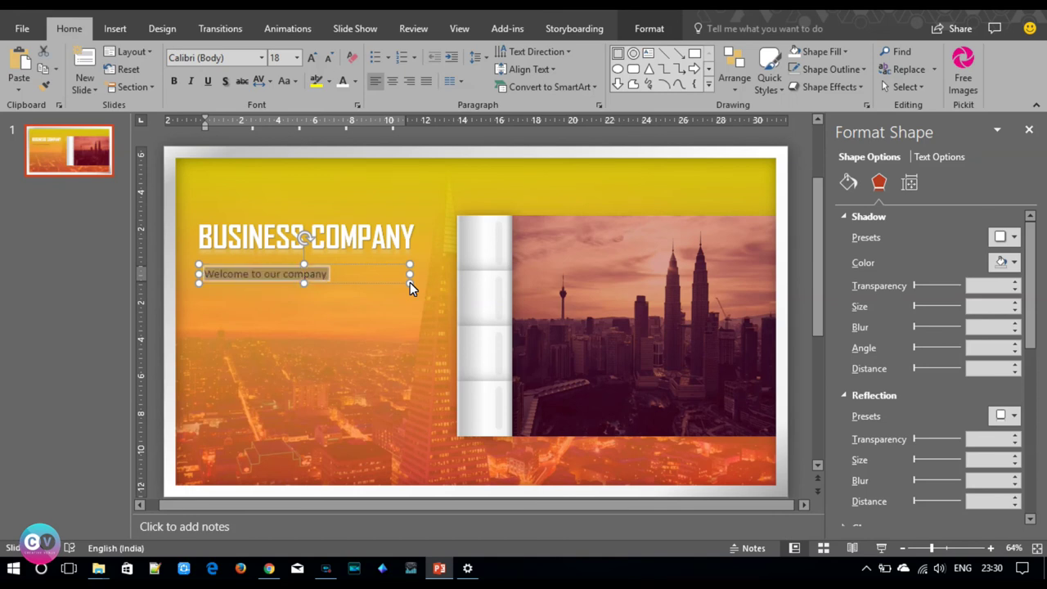
click(229, 57)
text(Century Gothic)
key(Return)
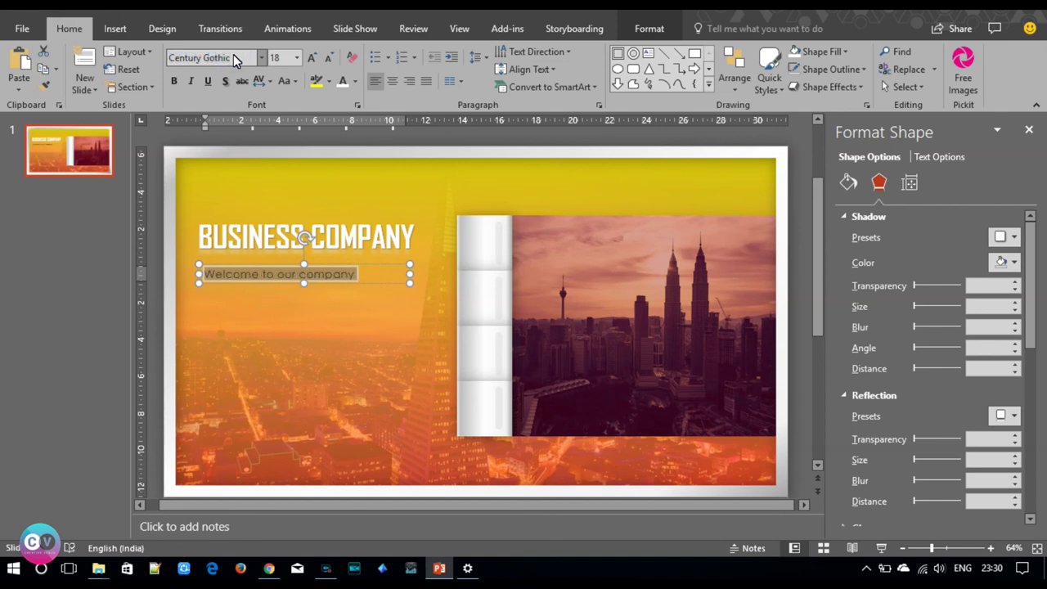
Make the subtitle light-coloured, uppercase, loosely spaced, 16 pt and centred just under the title.
click(342, 84)
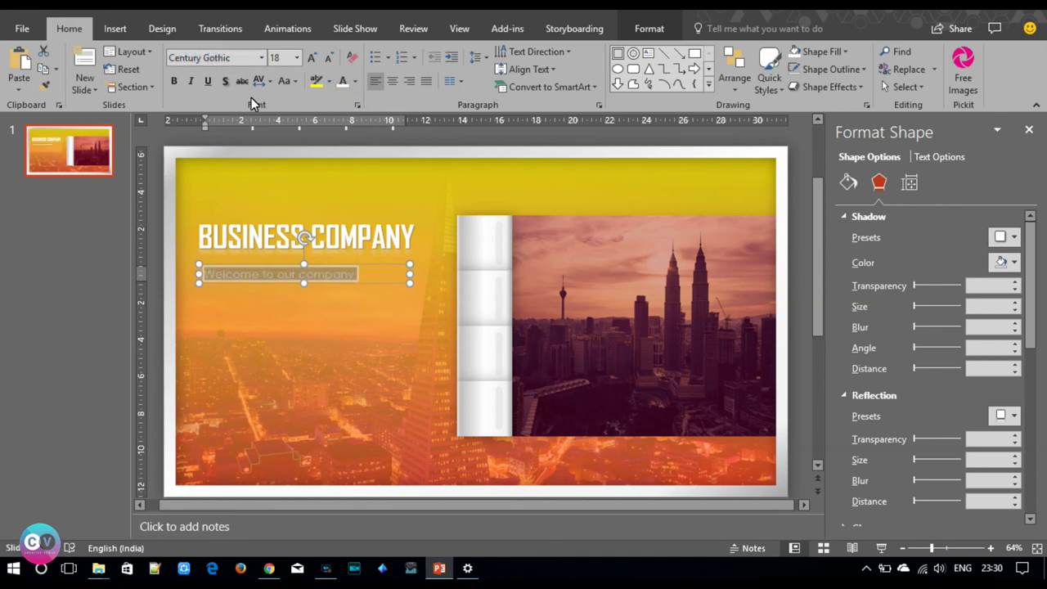
click(285, 81)
click(308, 132)
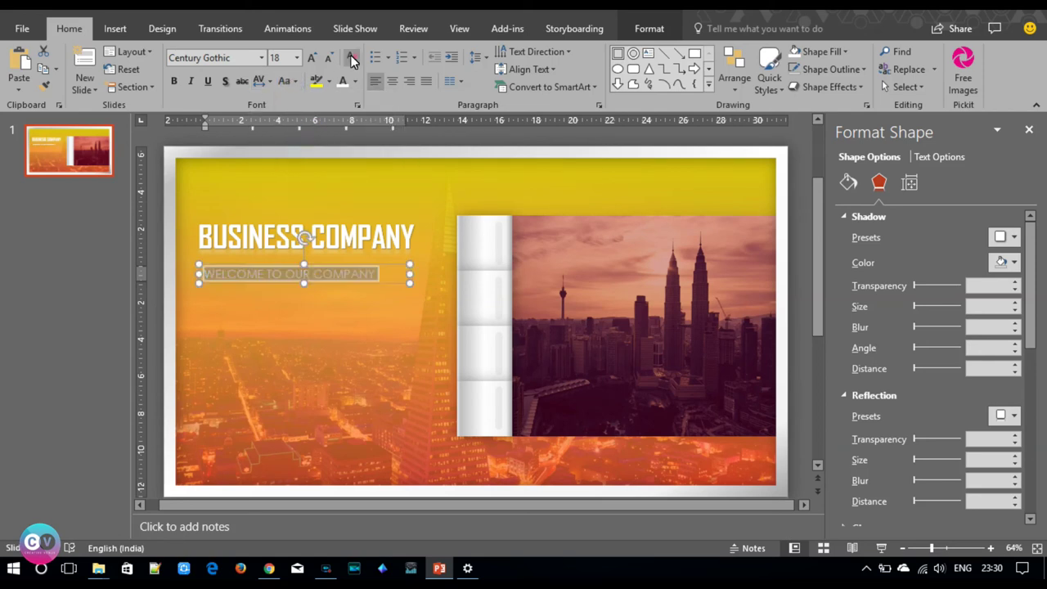
click(260, 81)
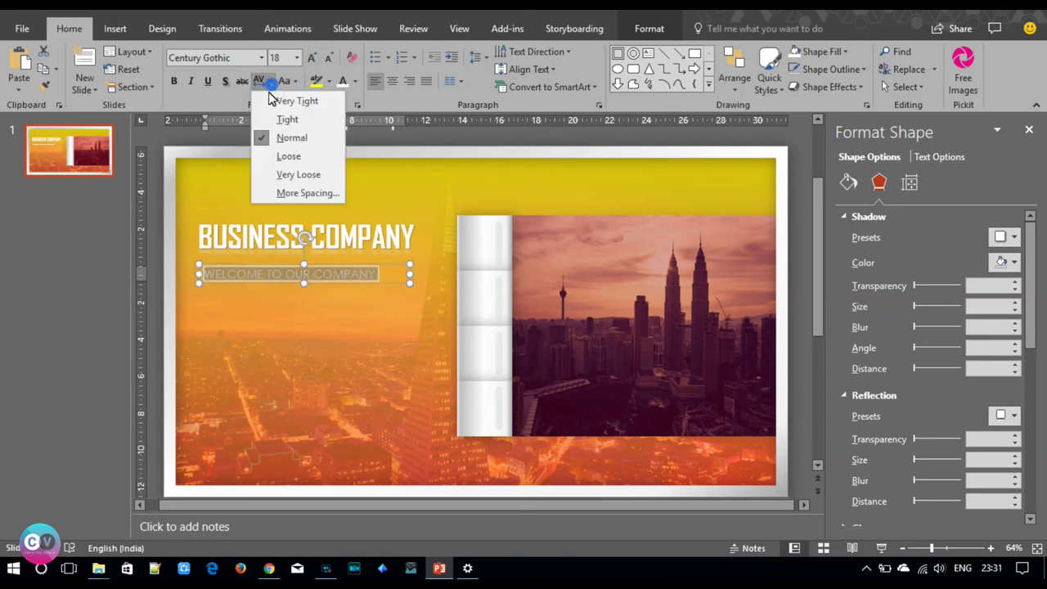
click(272, 157)
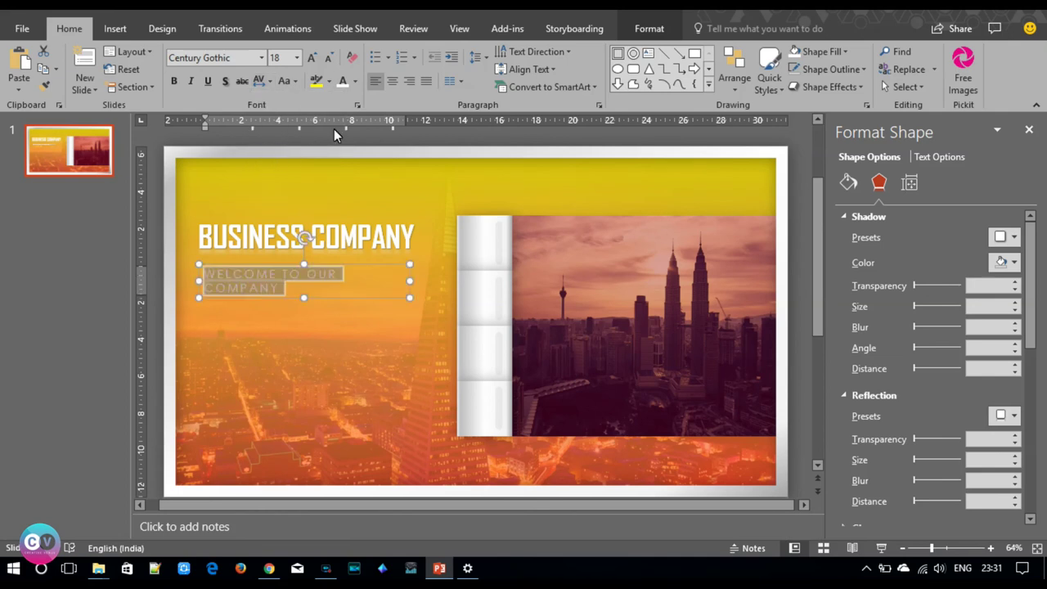
click(324, 57)
click(391, 83)
drag(332, 266, 332, 257)
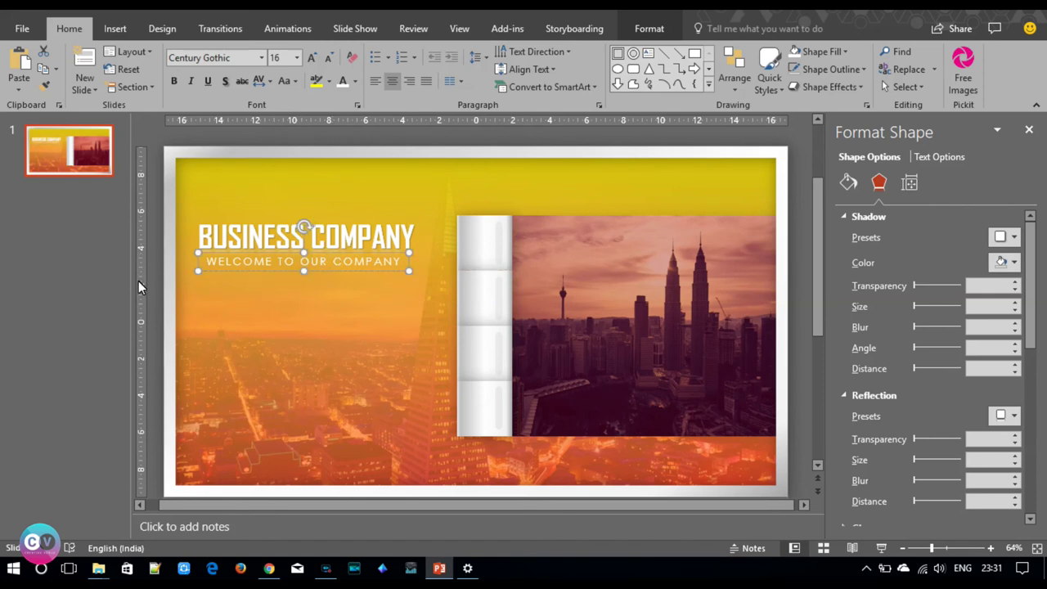
click(154, 301)
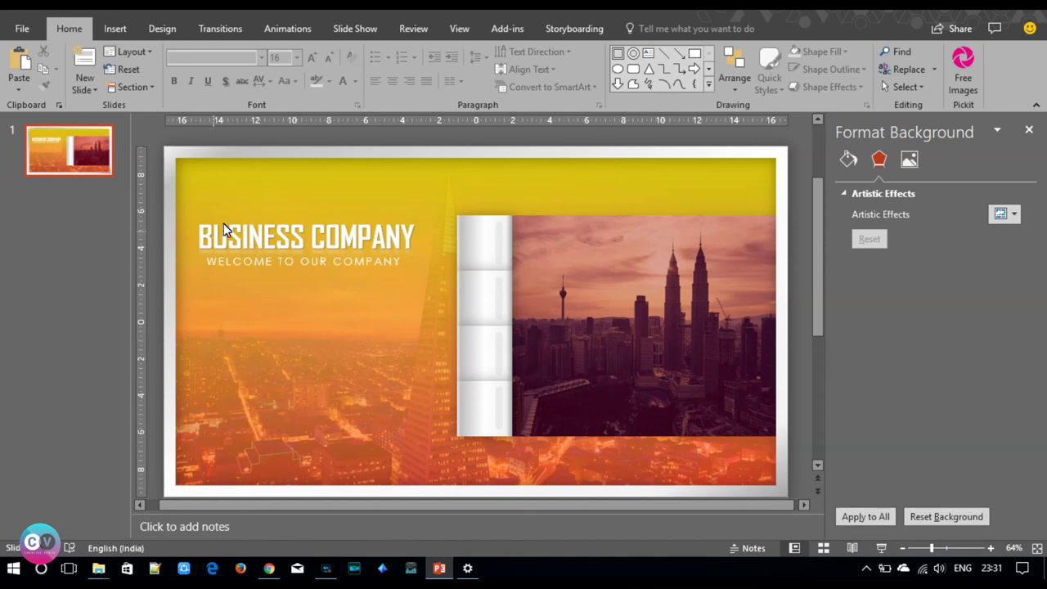
click(114, 28)
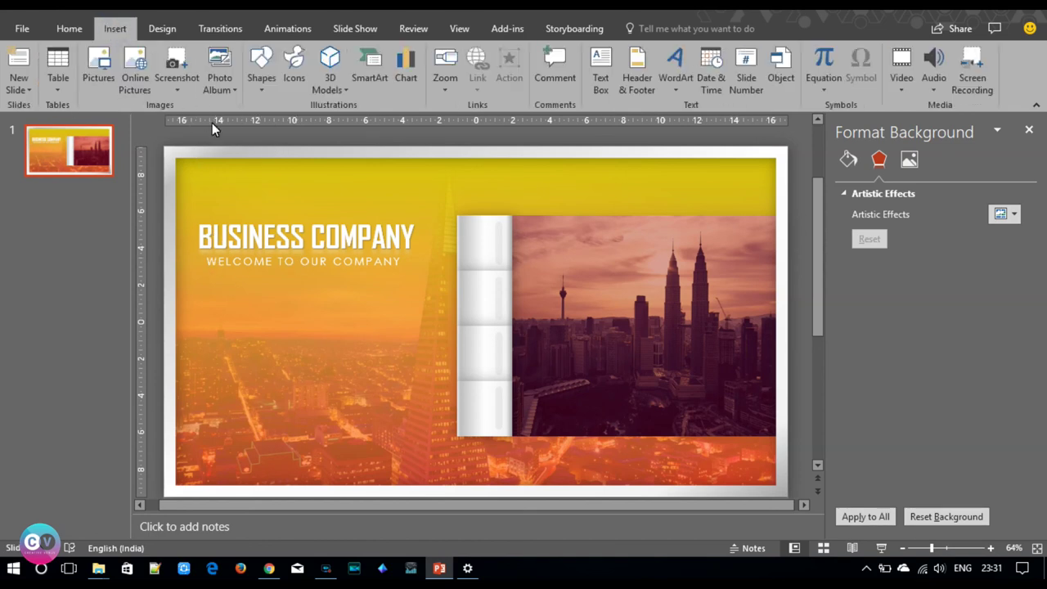
Add a text box under the subtitle reading 'passion.ethics.commitment' in Century Gothic.
click(596, 90)
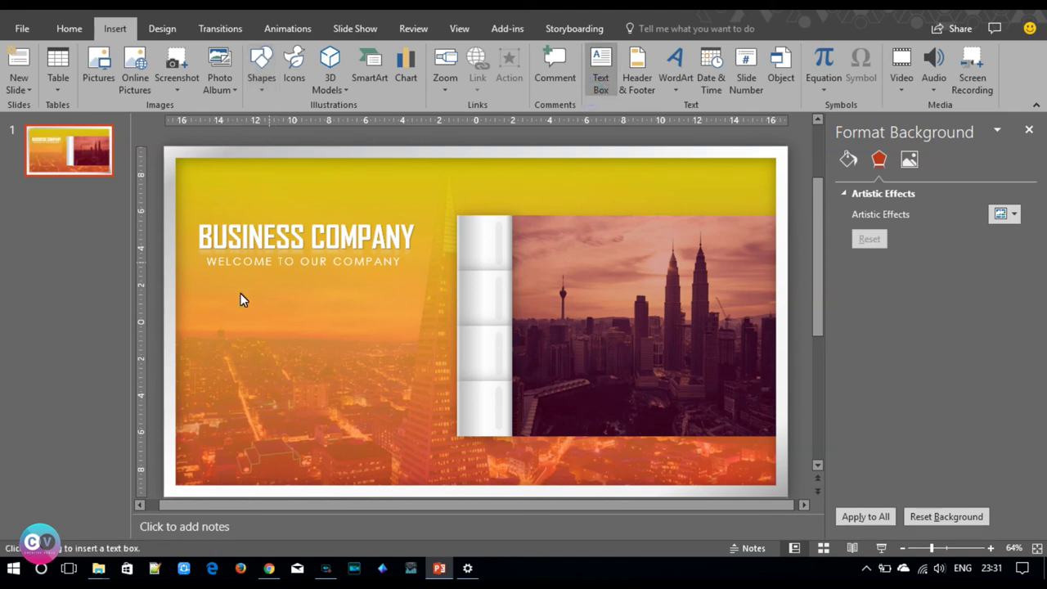
drag(210, 287, 403, 300)
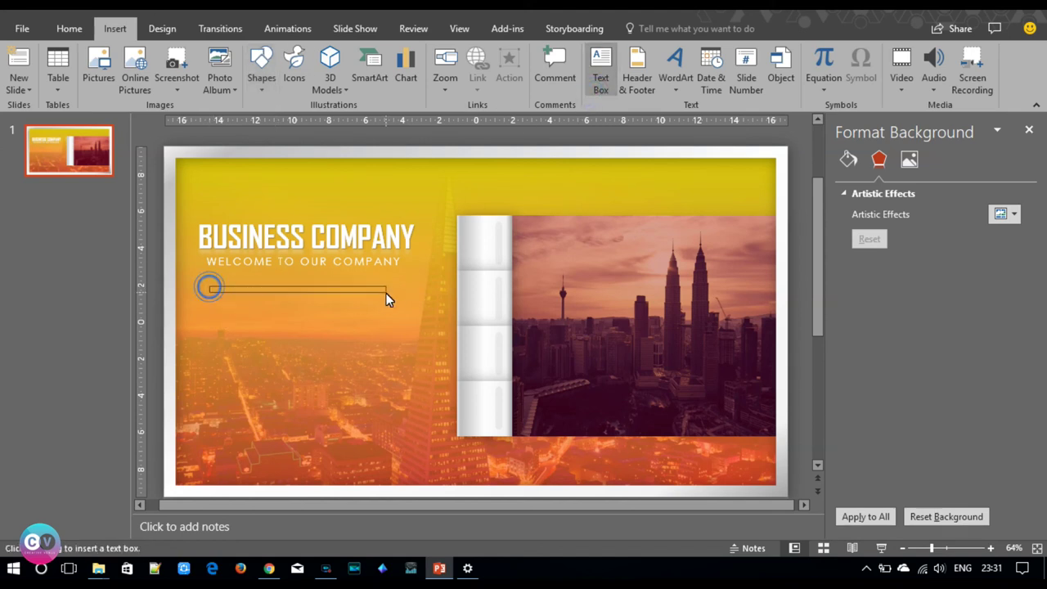
text(passion/)
key(ctrl+z)
key(BackSpace)
text(.ethics)
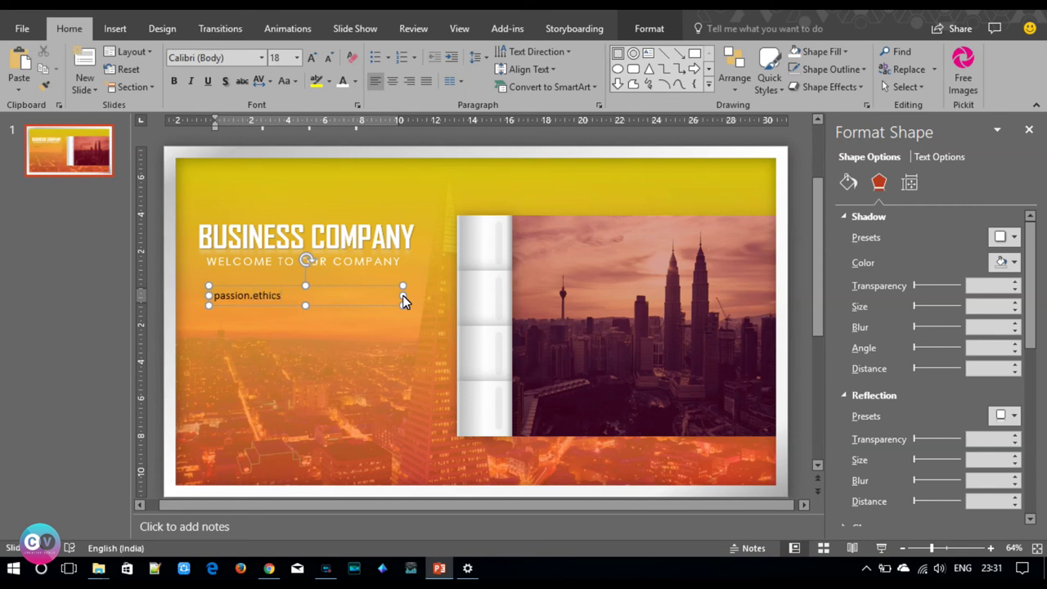
text(.commitment)
key(ctrl+a)
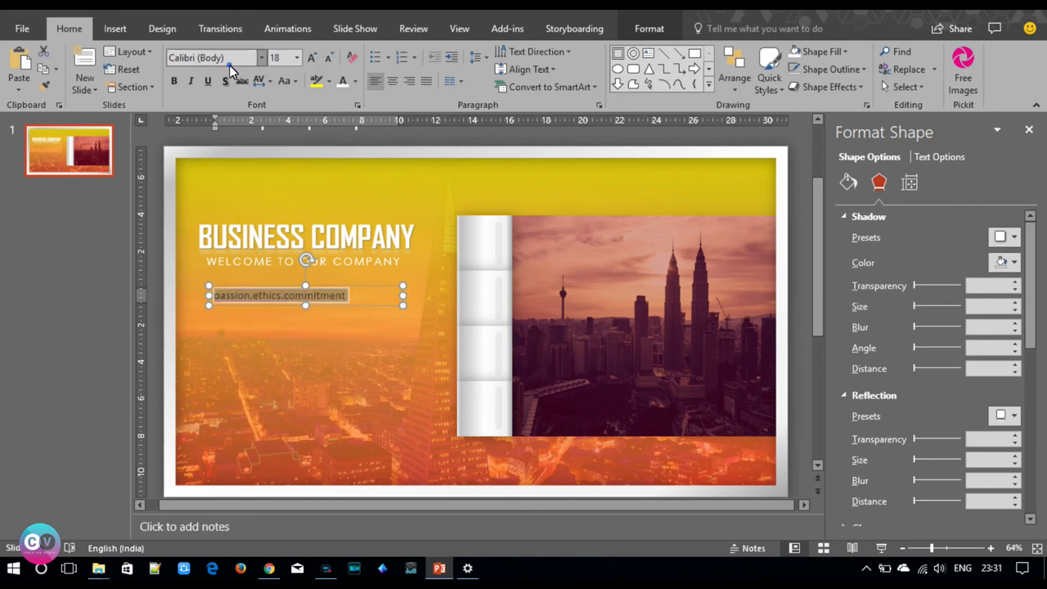
click(230, 58)
text(Century Gothic)
key(Return)
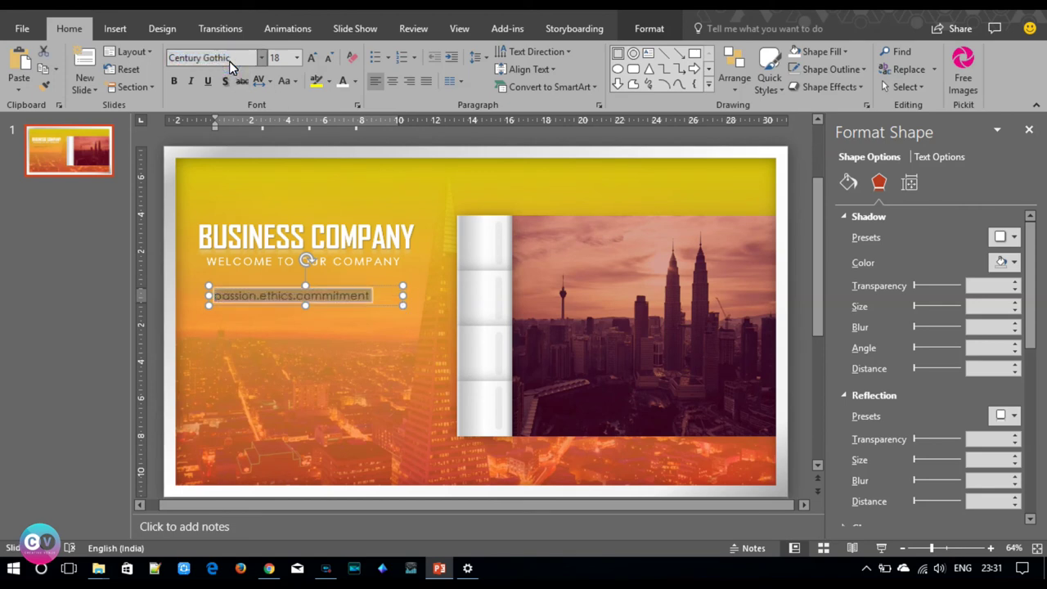
Make the tagline 16 pt, loosely spaced and uppercase, and move it under the subtitle.
click(271, 83)
click(339, 79)
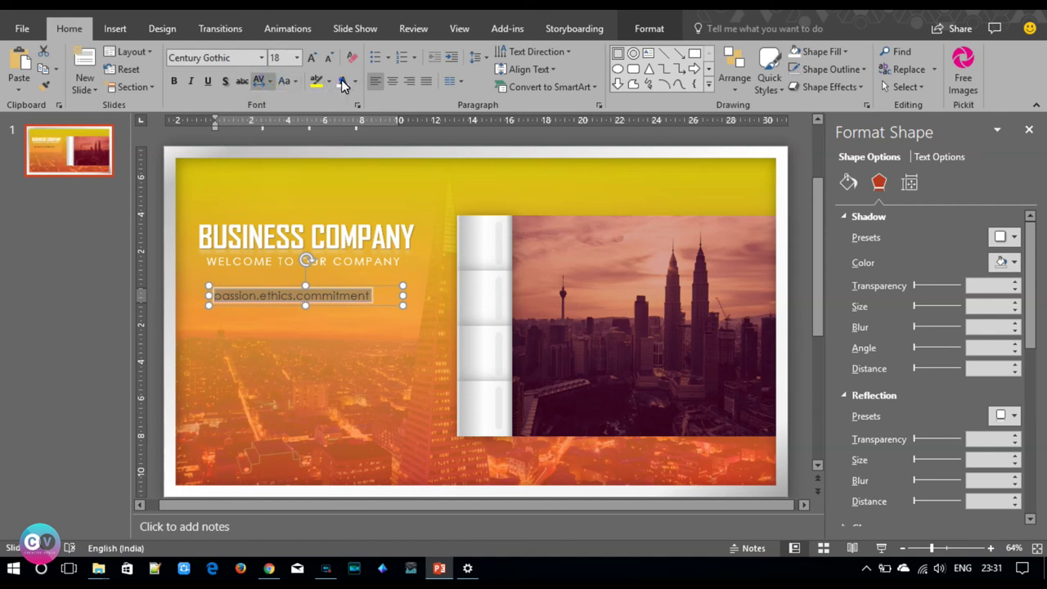
click(325, 55)
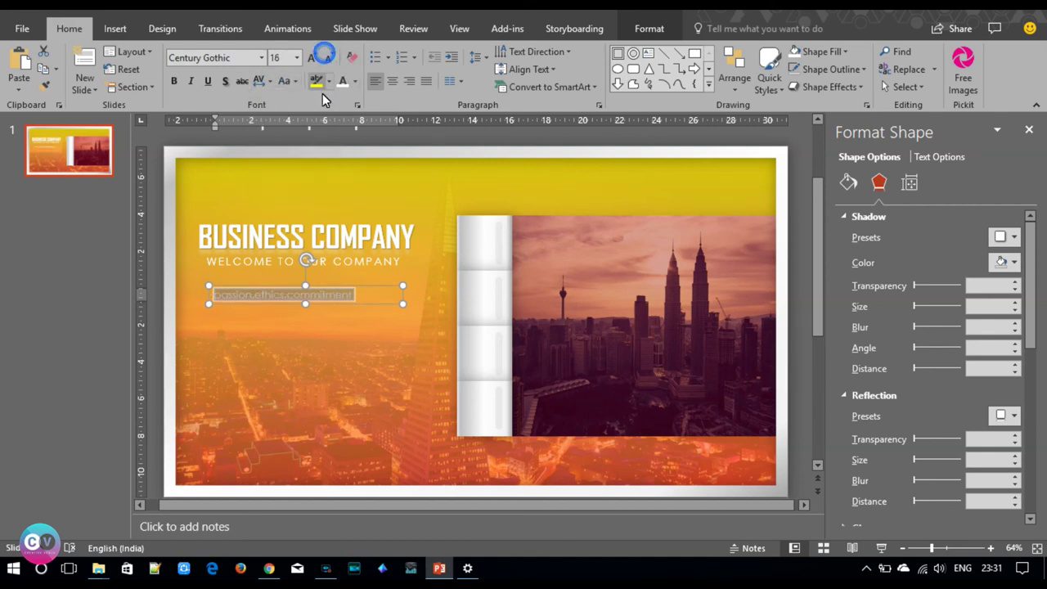
click(260, 80)
click(274, 158)
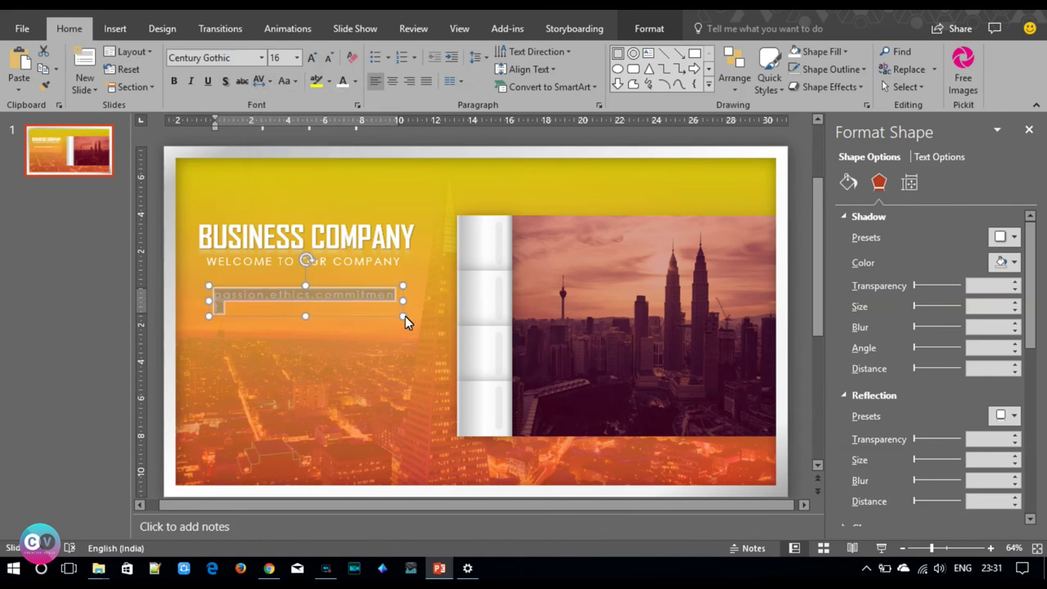
drag(406, 301, 384, 284)
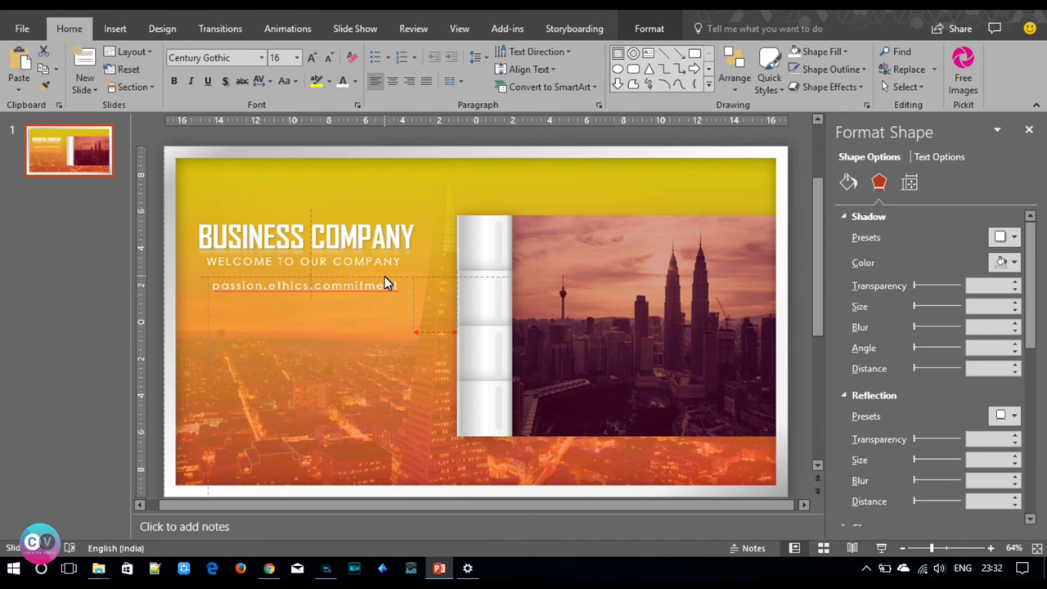
click(260, 81)
click(285, 81)
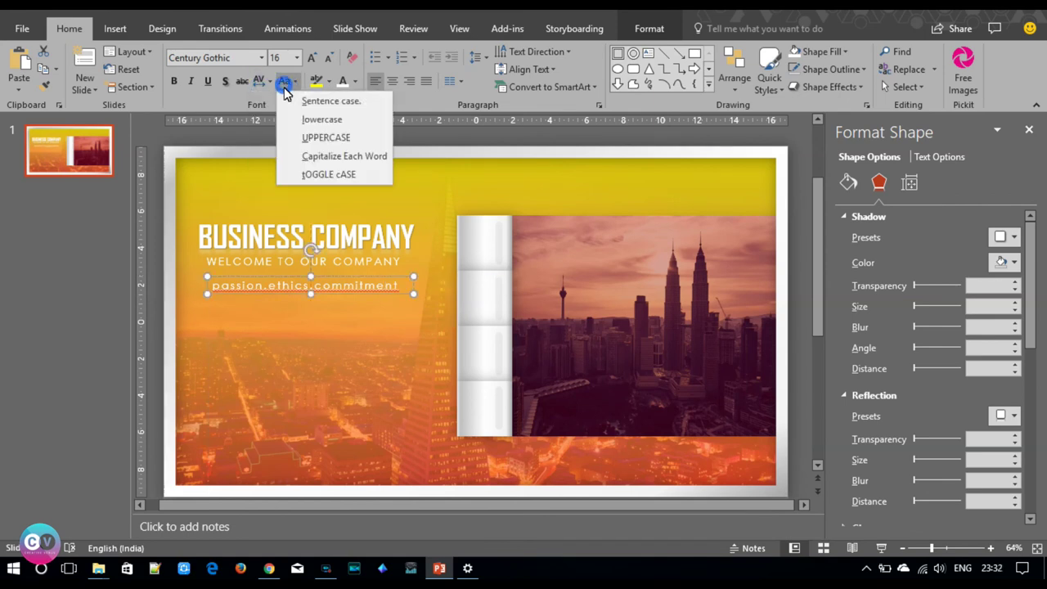
click(301, 137)
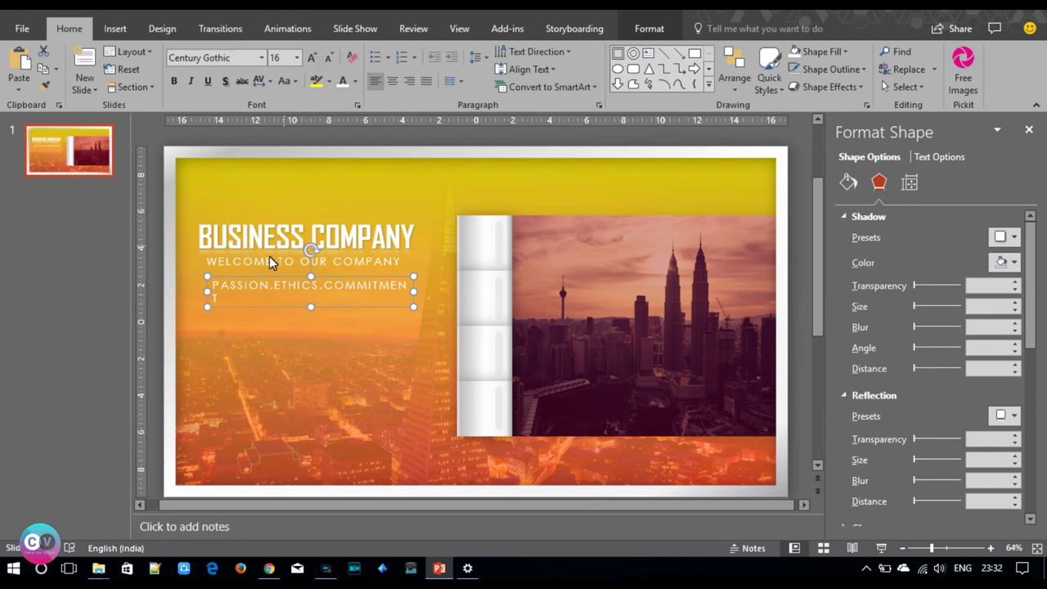
Widen and centre the tagline, shrink it to 12 pt, nudge it into place and paste a copy.
drag(207, 291, 201, 291)
click(328, 58)
click(392, 85)
click(341, 278)
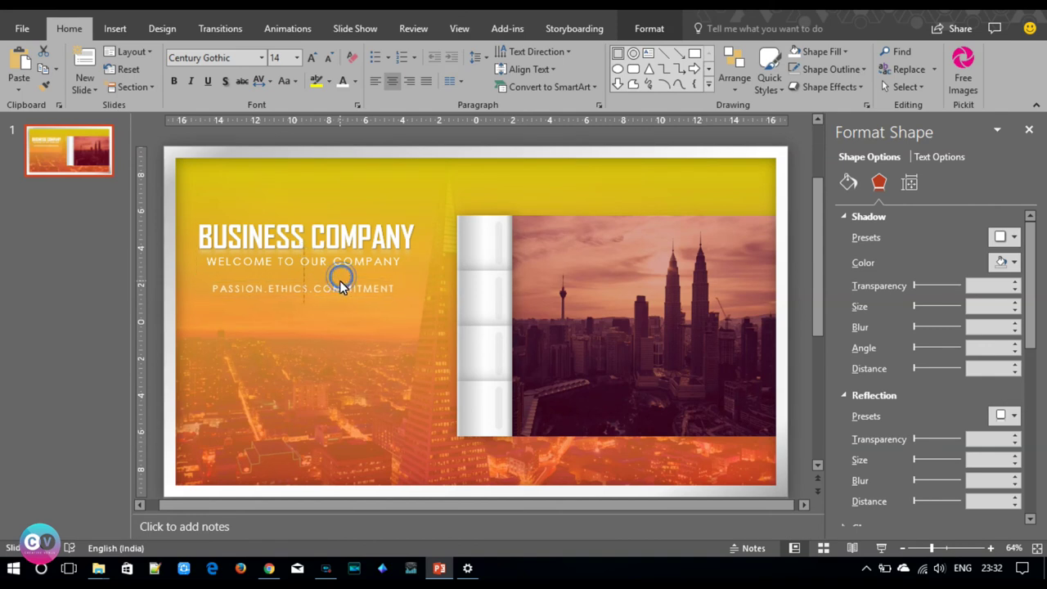
drag(341, 281, 339, 282)
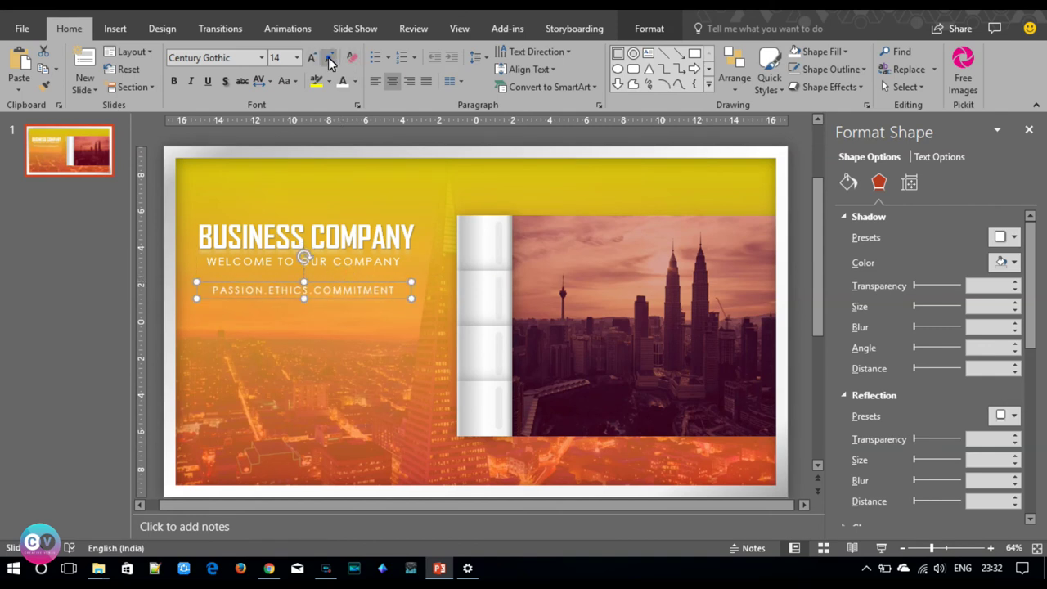
click(325, 61)
drag(346, 283, 345, 285)
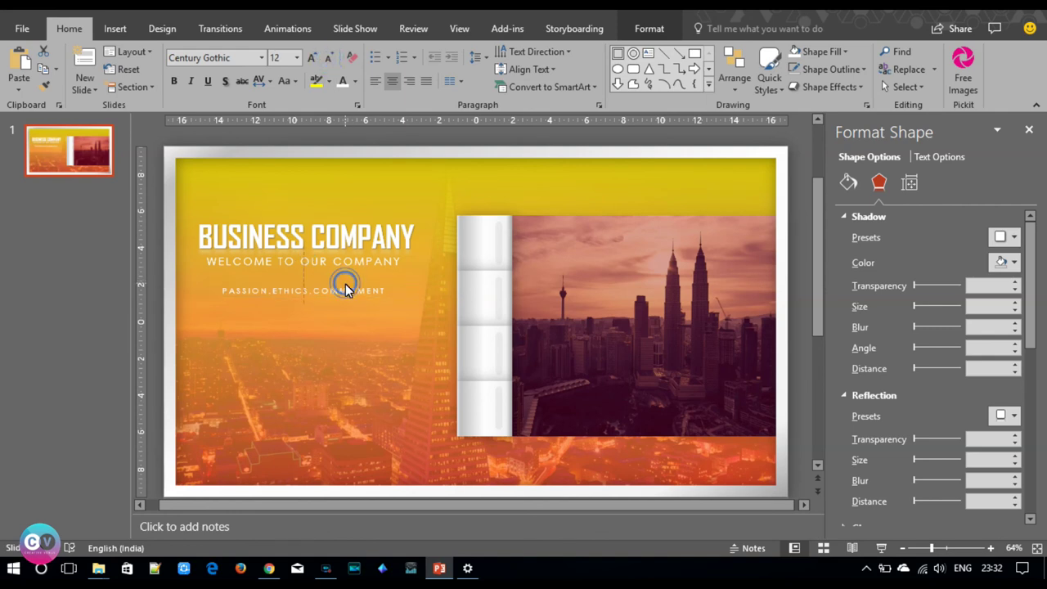
key(ctrl+v)
Move the duplicated tagline box just below the tagline and clear its text.
drag(347, 292, 339, 298)
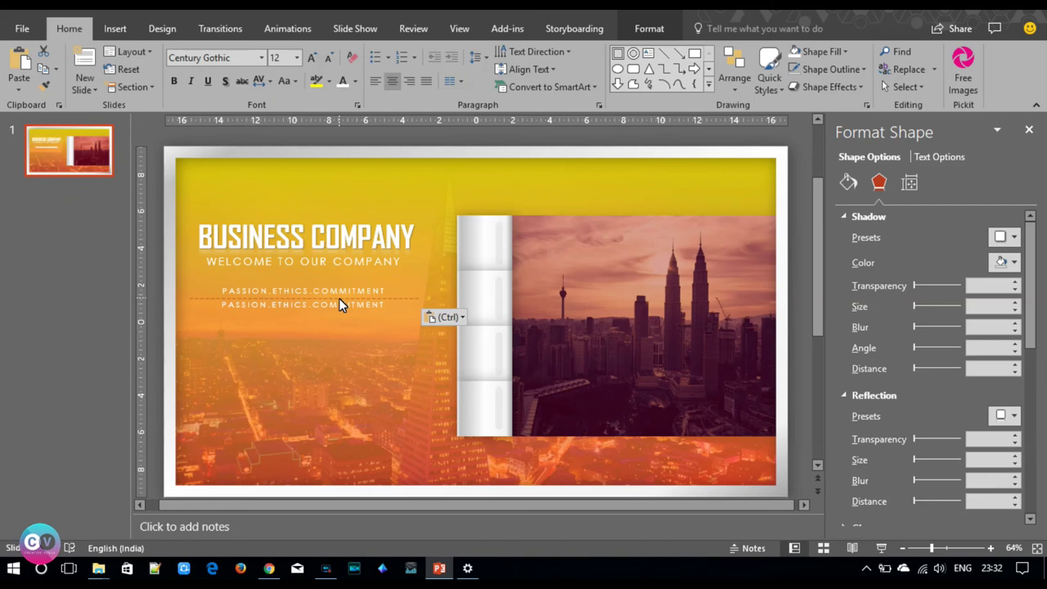
drag(339, 297, 331, 306)
triple_click(331, 308)
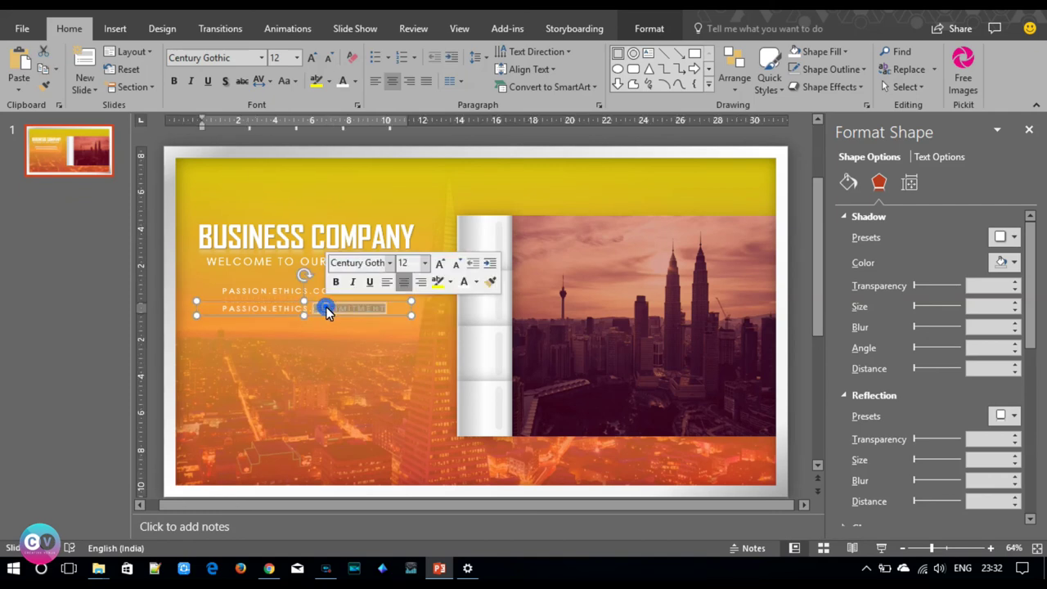
key(BackSpace)
text(Welcome to our comp)
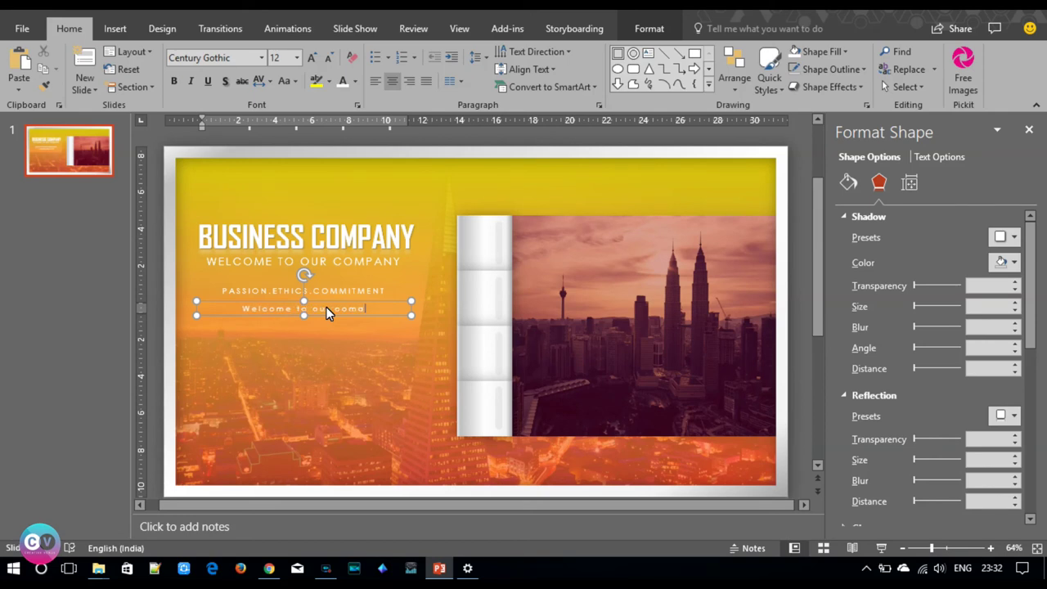
Type the welcome placeholder paragraph ending 'Thanks agin watching this.'.
text(any. Thanks tor y)
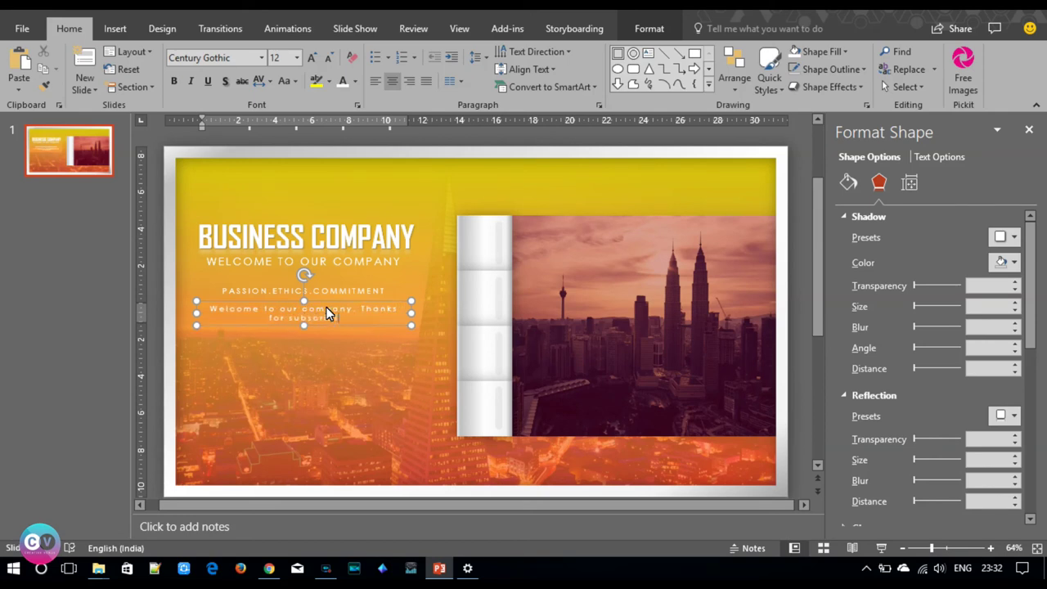
text(our channel.)
text( This slide is v)
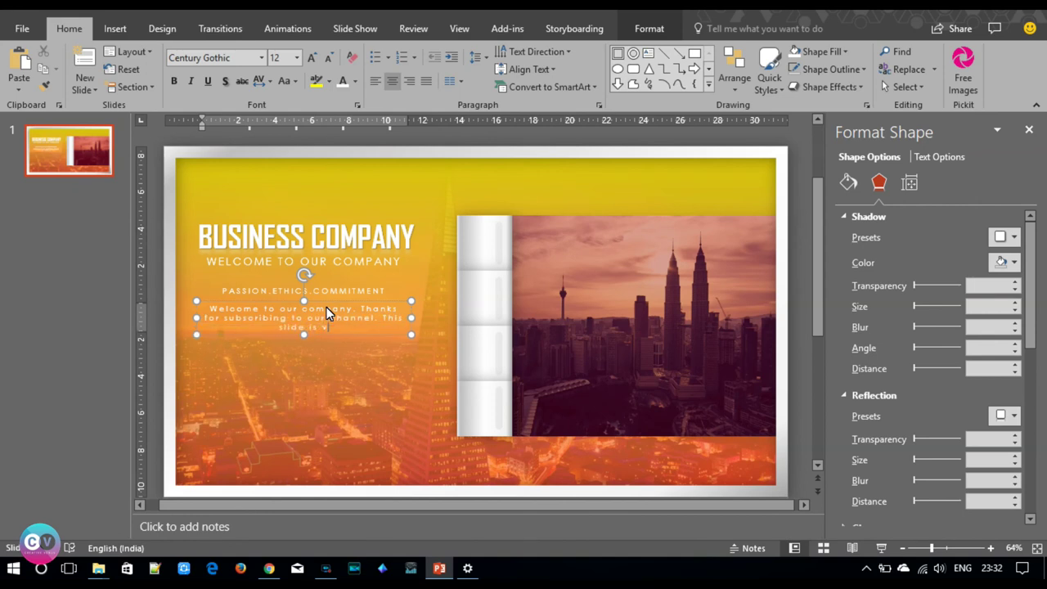
text(beautiful. To watch more videos kindlyview our channel and subscribe. tanks)
key(BackSpace)
key(BackSpace)
key(BackSpace)
text(hanks for watc)
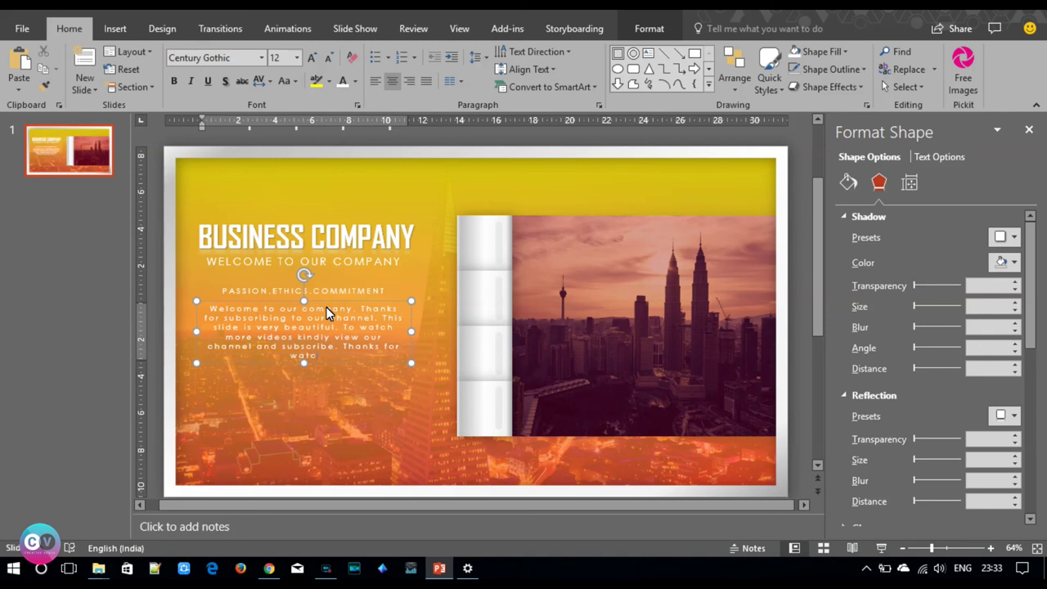
text(hing. This is a placeholder for text. Add your text here. Ihanks agin for watching this.)
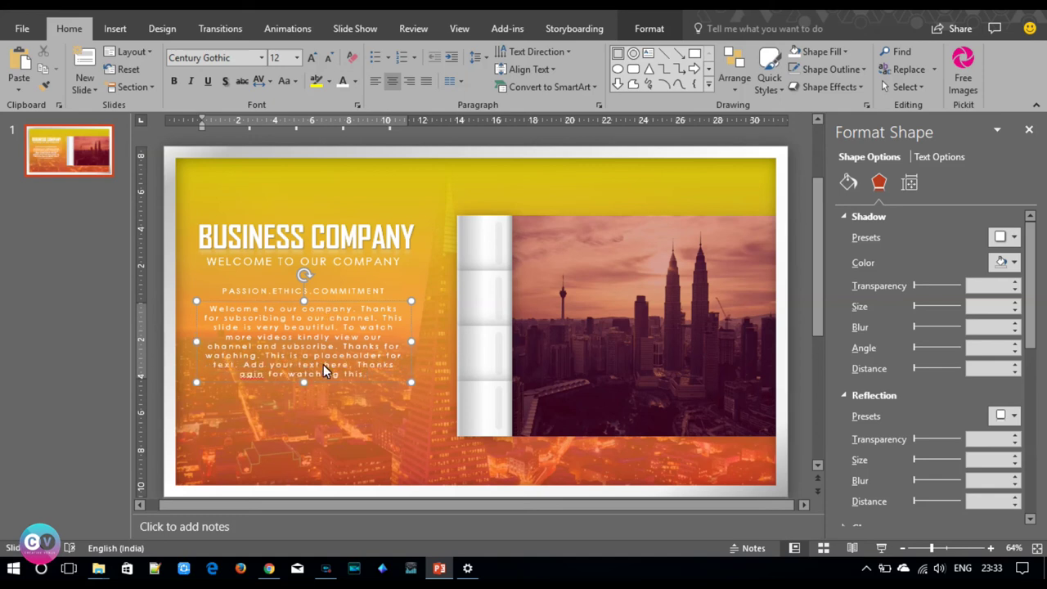
Correct the misspelled 'agin' to 'again' and select all the body text.
right_click(246, 375)
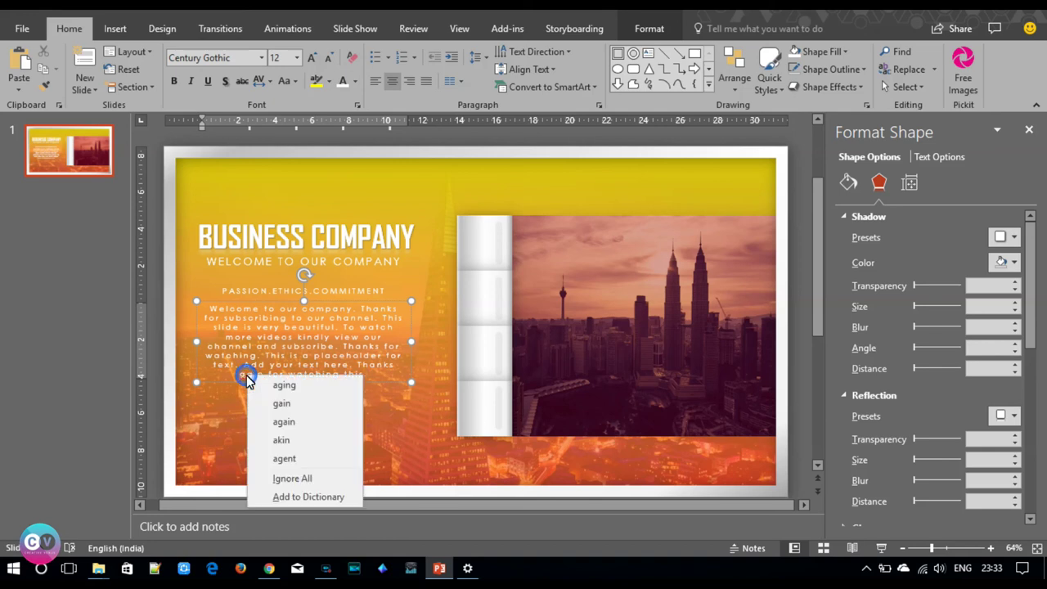
click(290, 420)
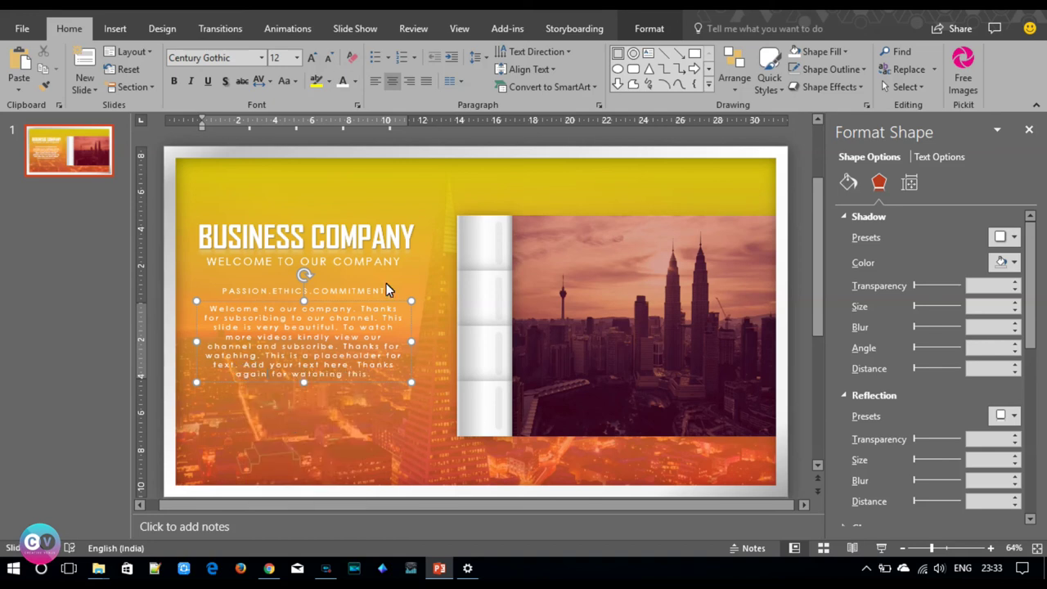
key(ctrl+a)
Justify the body text, shrink it, tighten character spacing, enlarge to 10 pt and centre it.
click(425, 81)
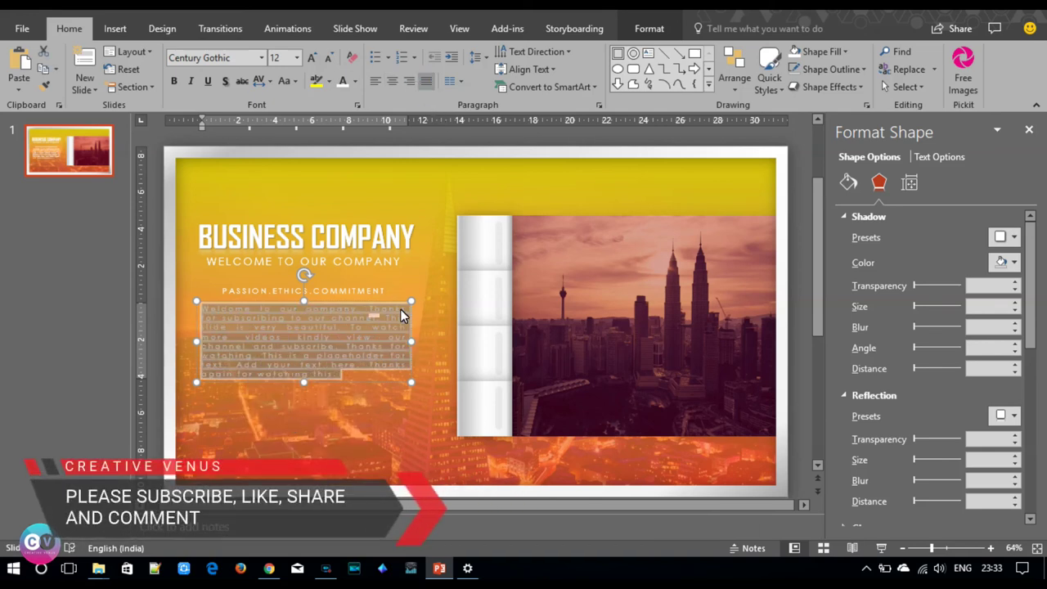
click(325, 59)
click(325, 59)
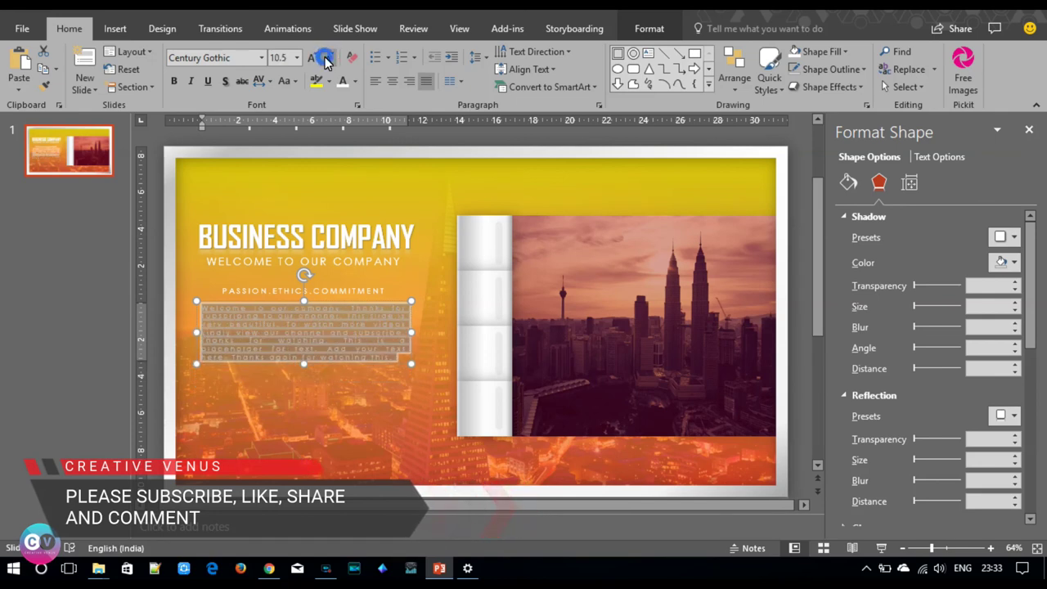
click(325, 59)
click(325, 59)
click(325, 59)
click(263, 81)
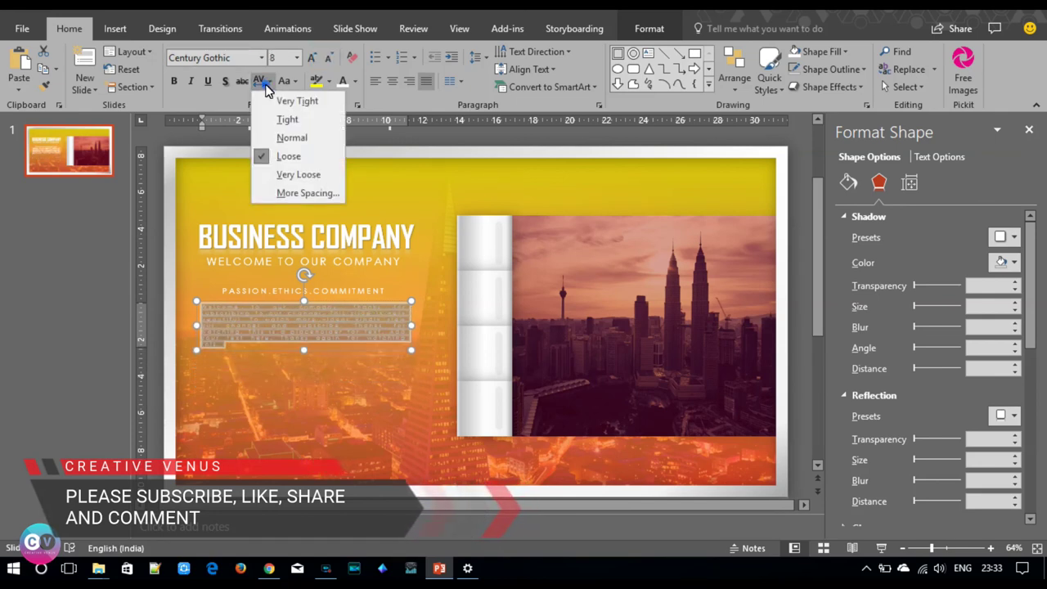
click(291, 137)
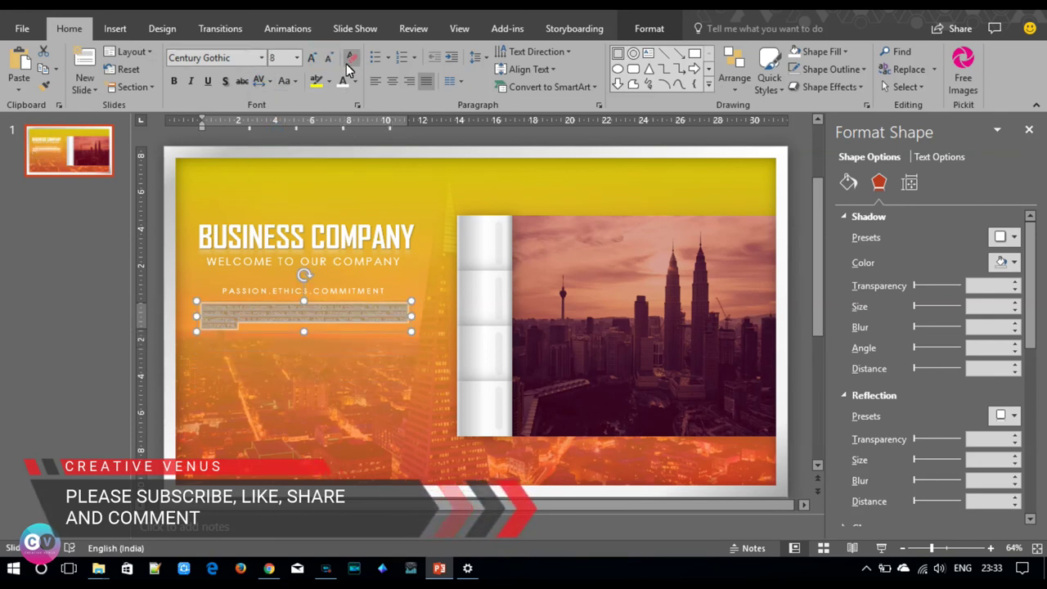
click(312, 57)
click(311, 57)
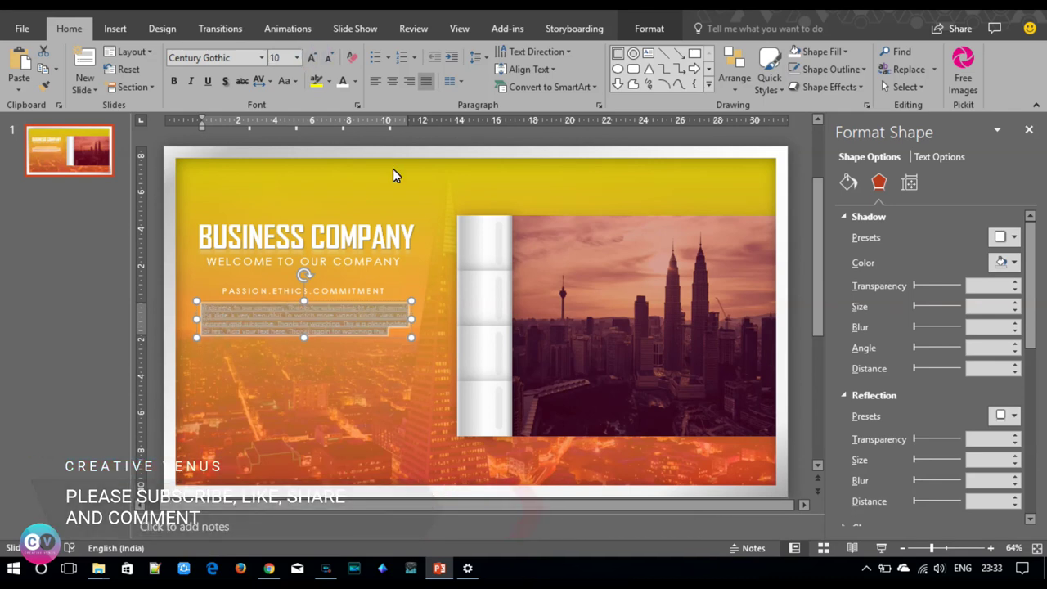
click(392, 81)
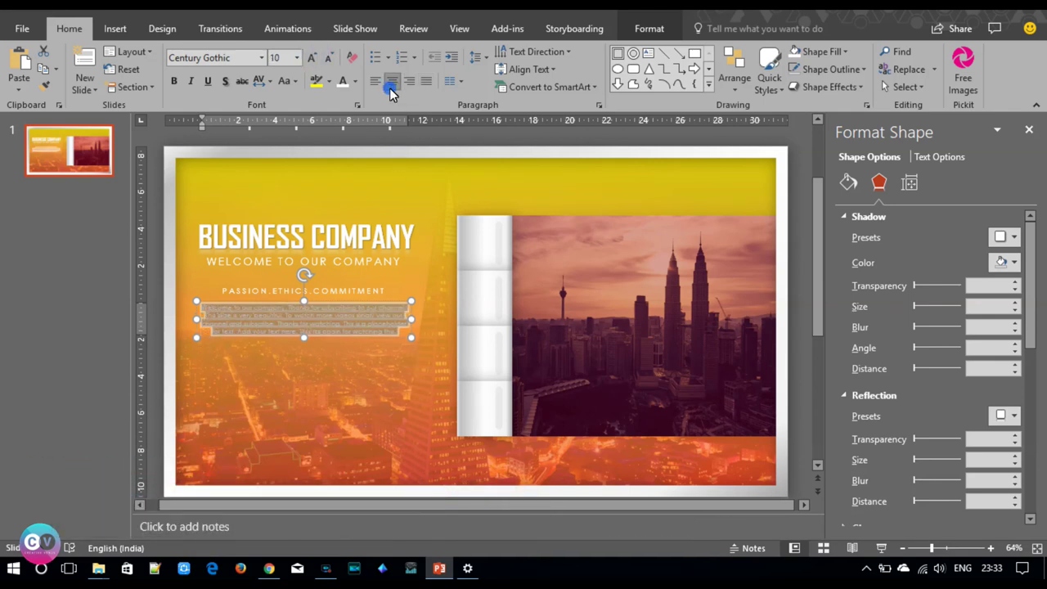
Paste a second identical copy of the paragraph on a new line below it.
click(396, 331)
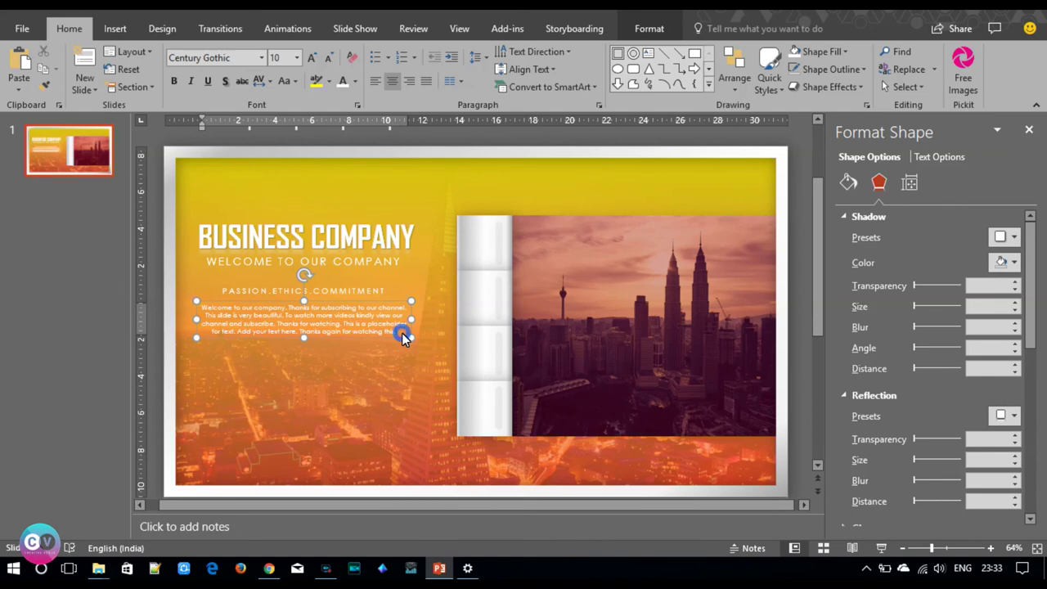
key(ctrl+a)
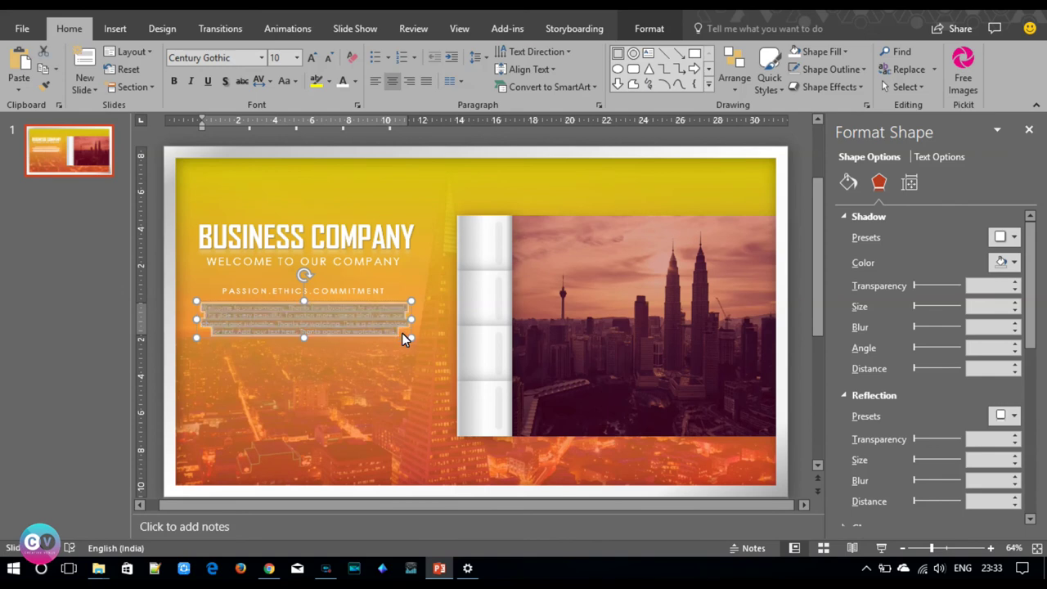
click(402, 333)
key(Return)
key(Return)
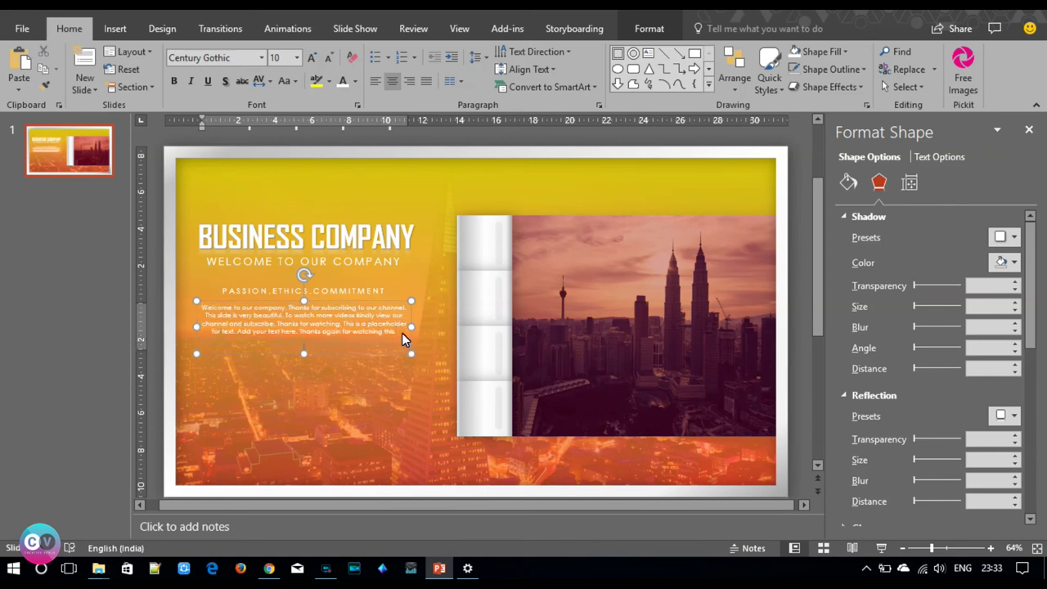
key(ctrl+v)
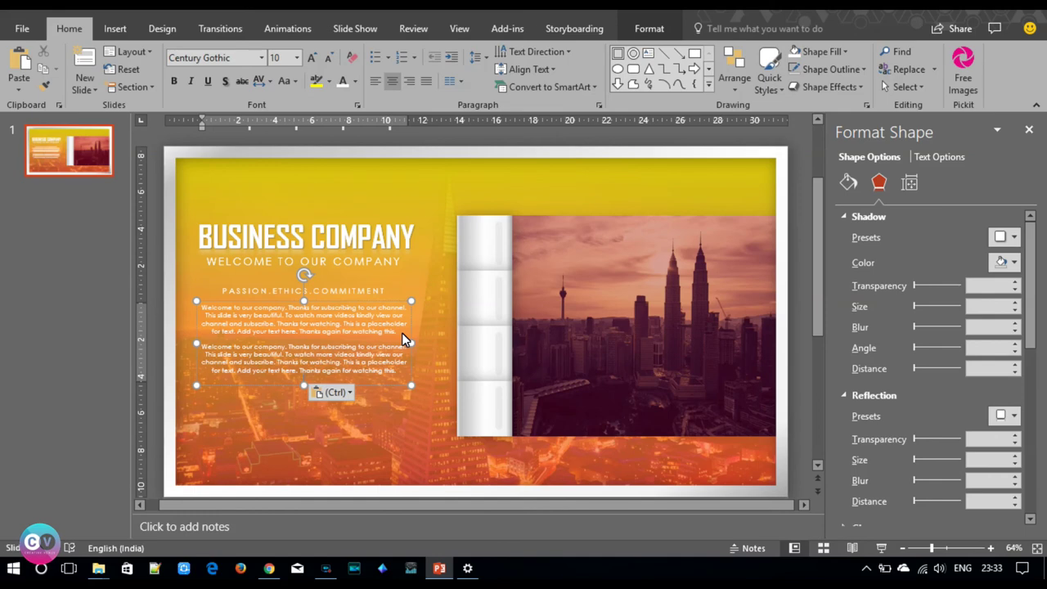
click(156, 288)
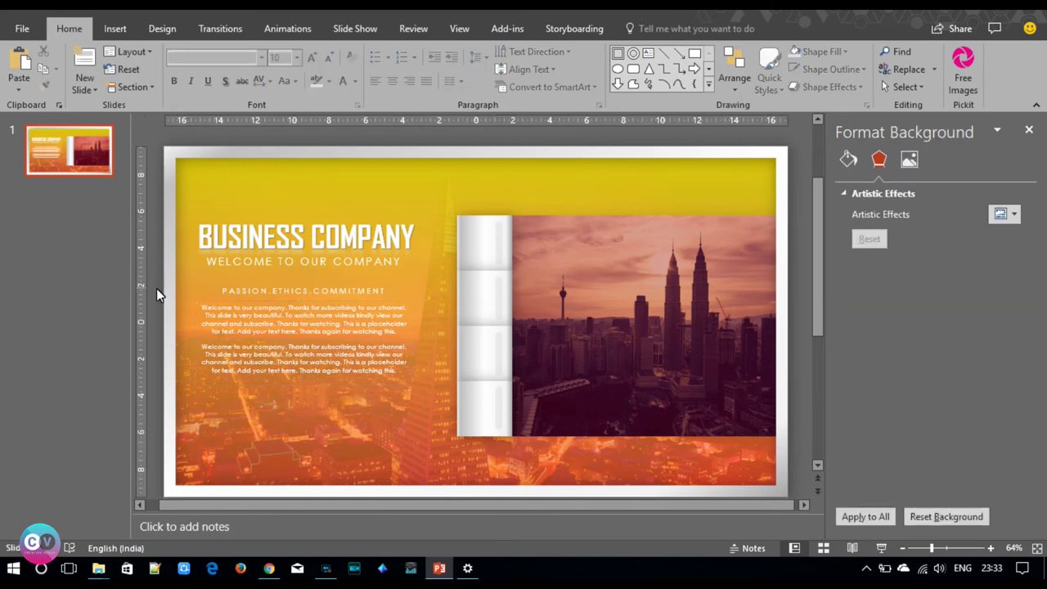
Copy the white panel beside the photo and reshape the copy into a thin, wide band below the paragraphs.
click(115, 27)
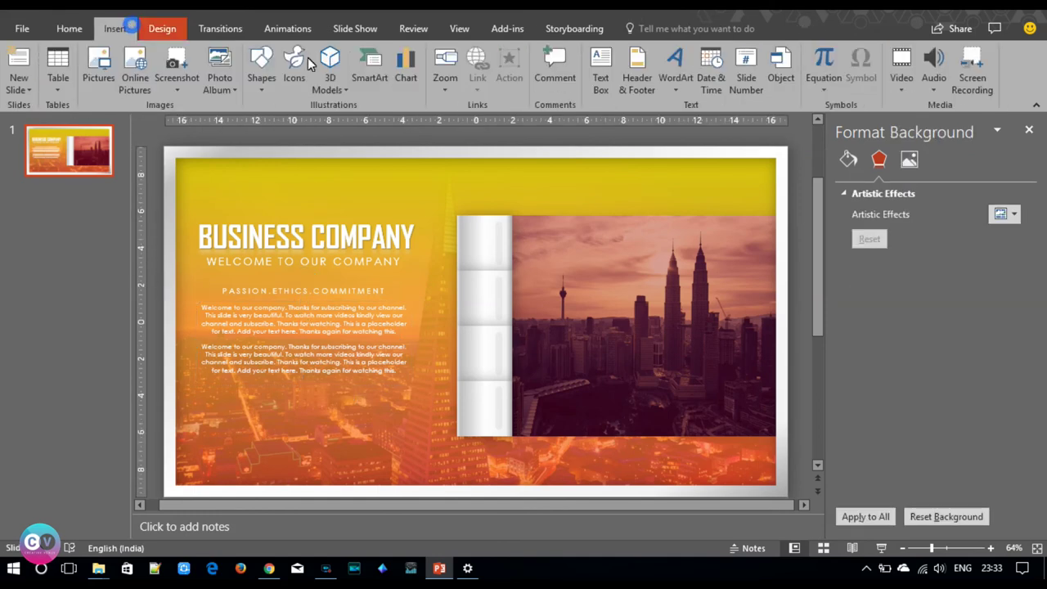
click(270, 89)
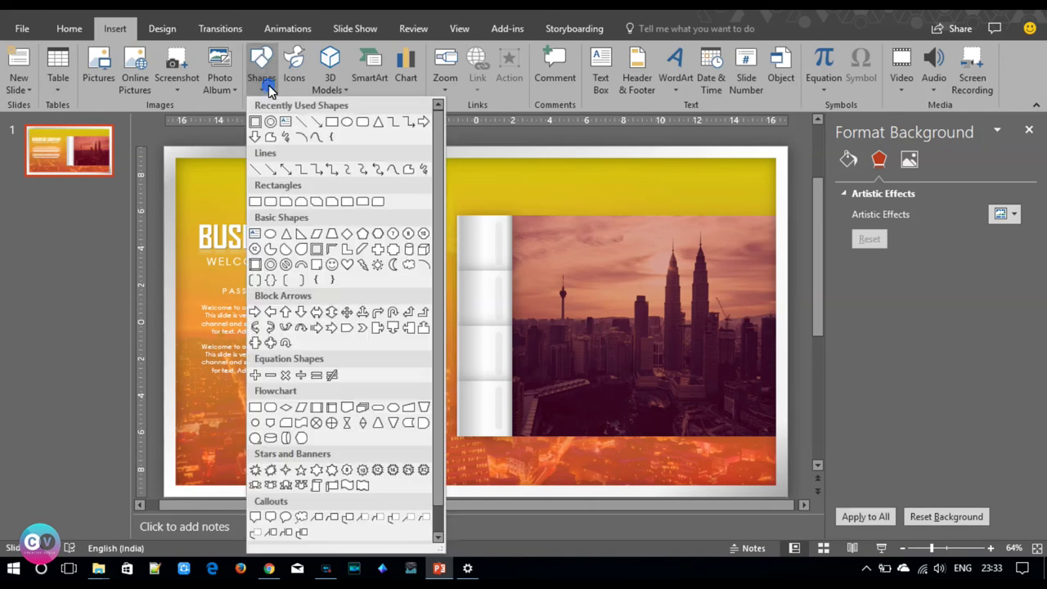
click(334, 122)
click(466, 243)
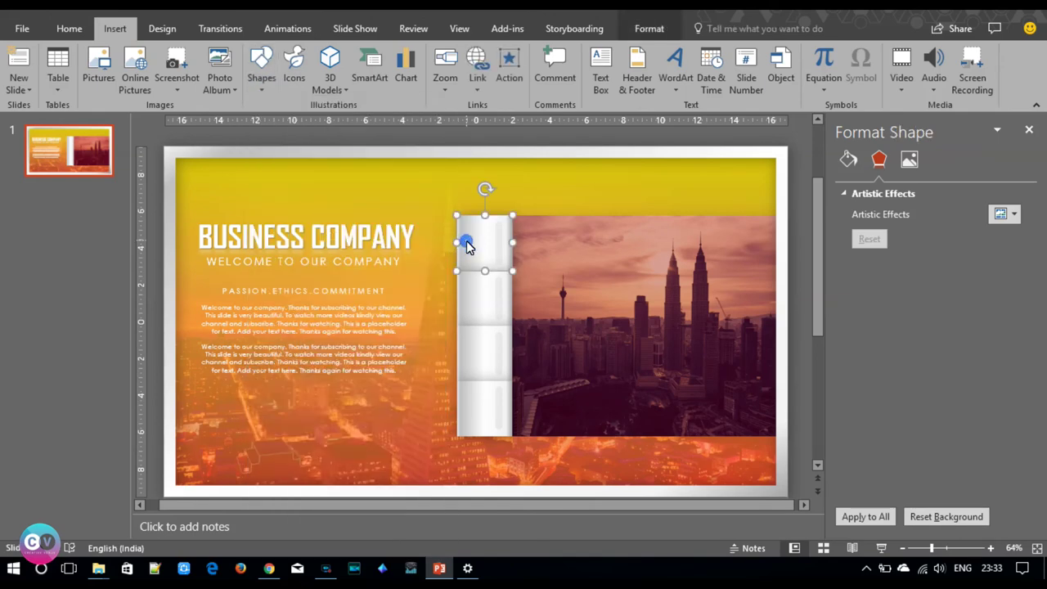
key(ctrl+c)
key(ctrl+v)
mouse_move(491, 250)
mouse_down()
mouse_move(292, 397)
mouse_move(304, 425)
mouse_up()
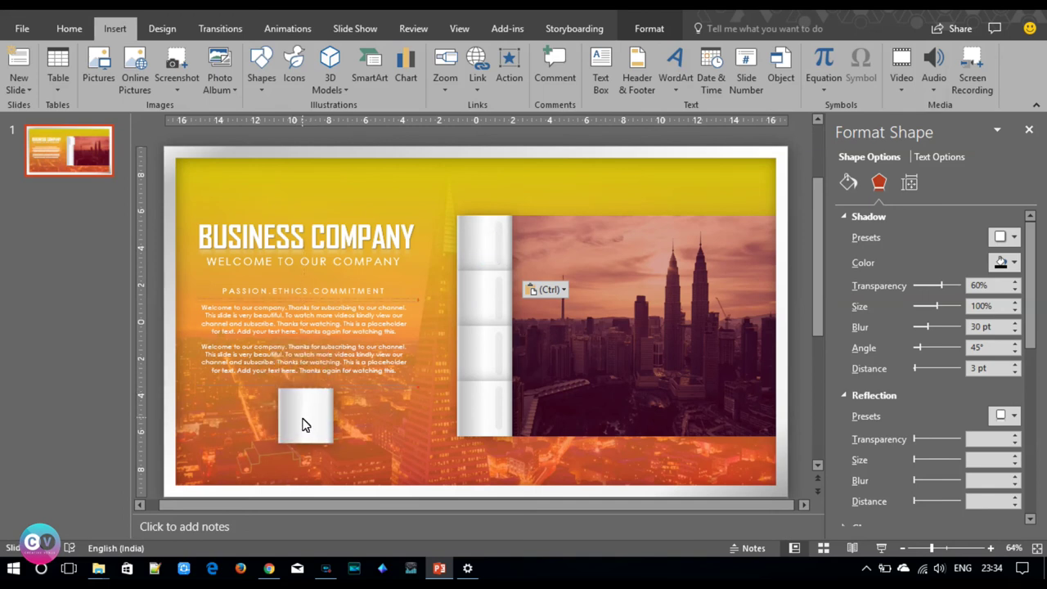
mouse_move(303, 443)
mouse_down()
mouse_move(304, 413)
mouse_move(400, 400)
mouse_up()
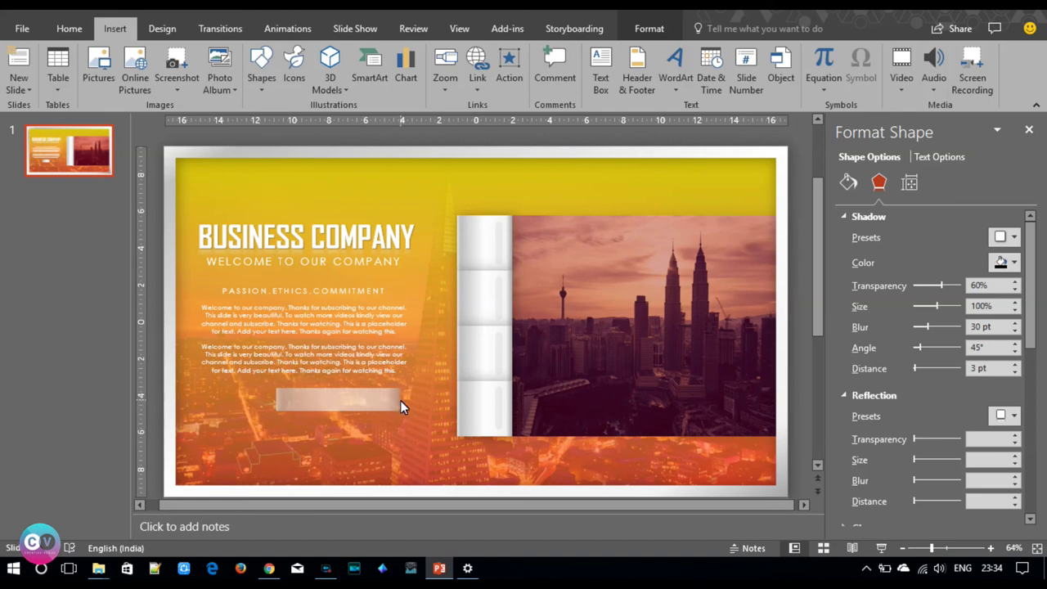
drag(275, 401, 208, 406)
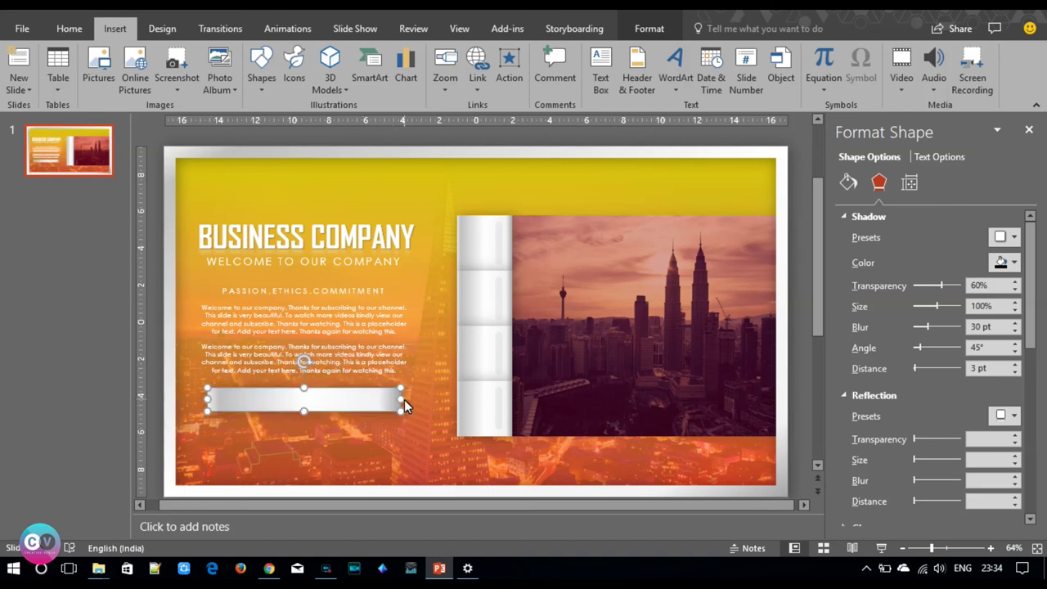
Change the band's linear gradient direction to a 90° angle in its fill settings.
click(848, 184)
click(1009, 398)
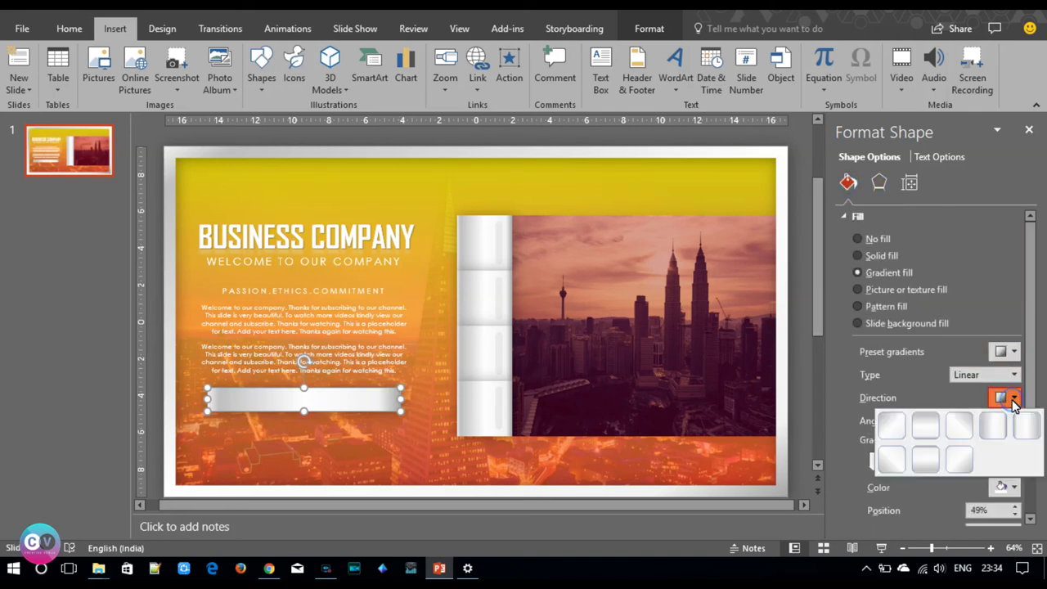
click(1000, 427)
click(1009, 398)
click(953, 434)
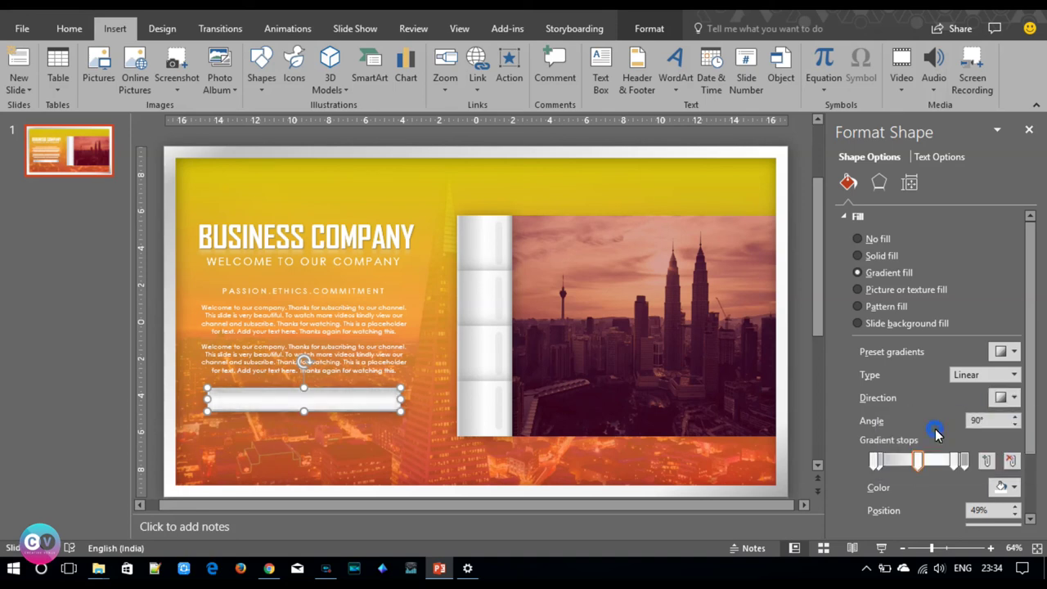
click(161, 383)
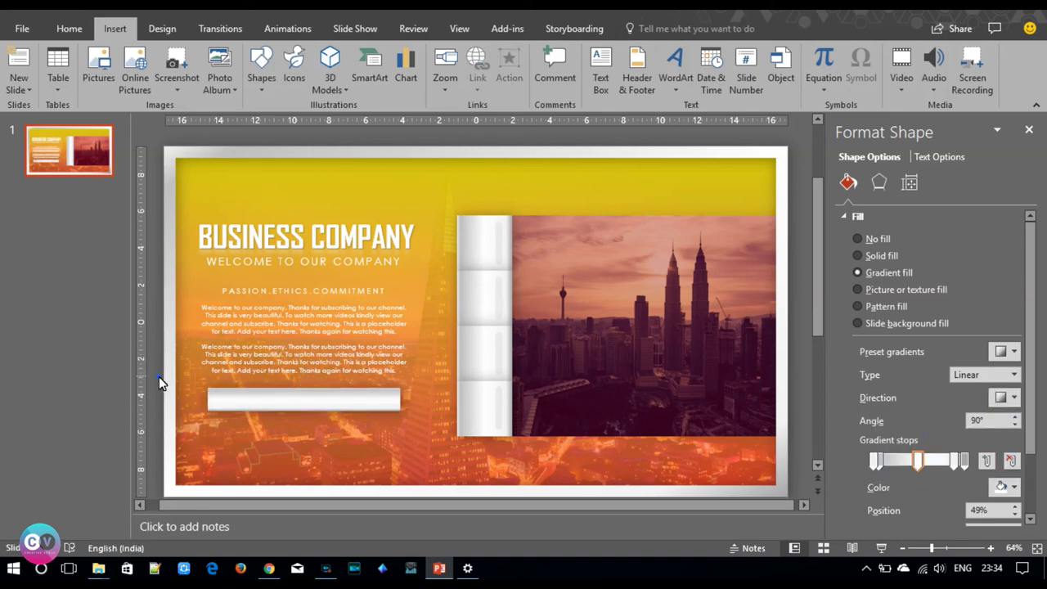
Shorten the silver bar from both ends and centre it under the welcome paragraphs.
click(286, 406)
drag(288, 407, 304, 414)
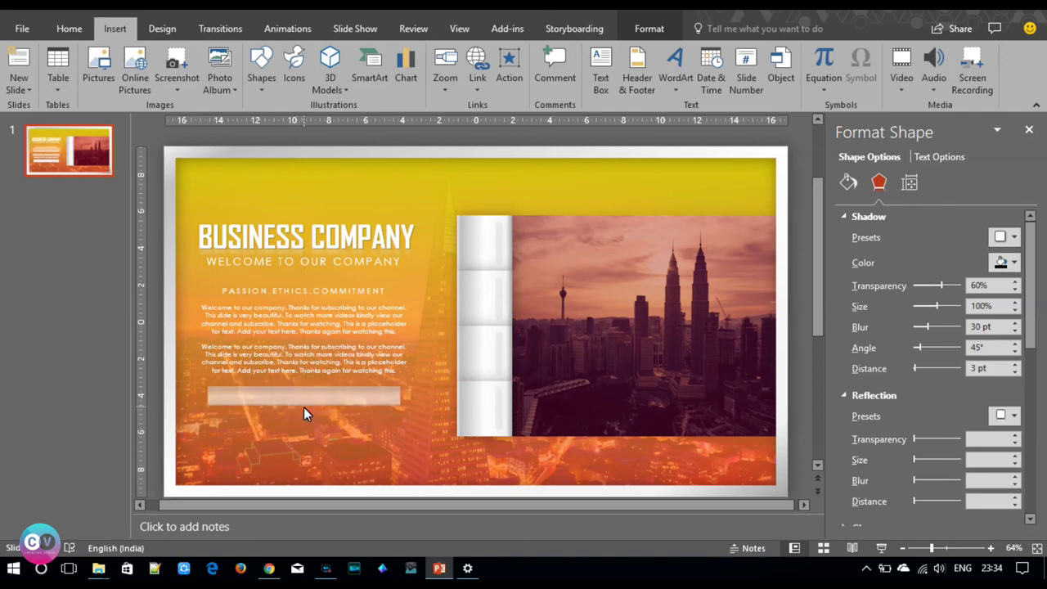
click(303, 409)
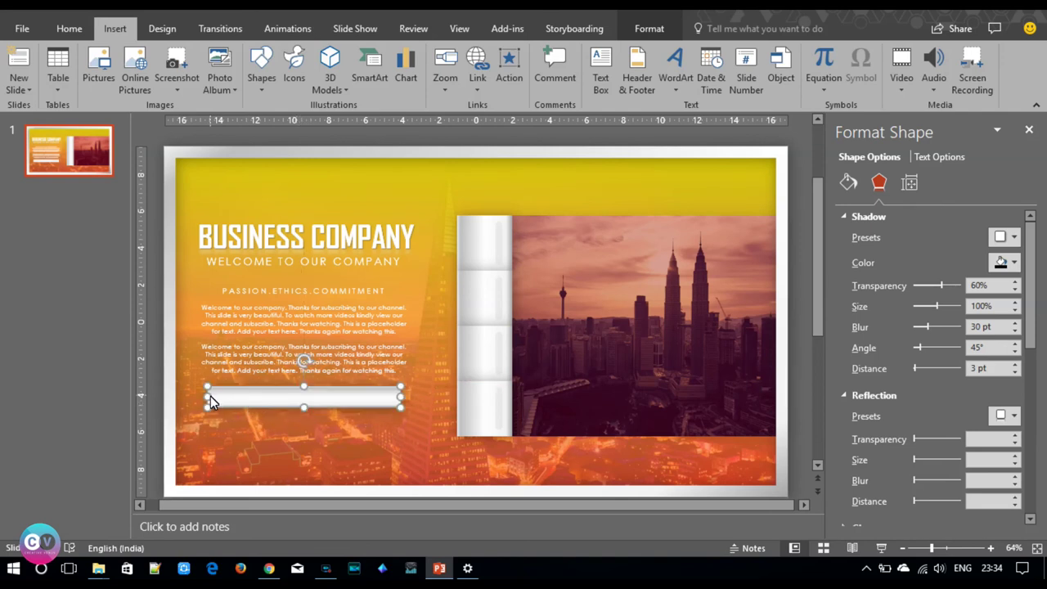
drag(211, 396, 237, 396)
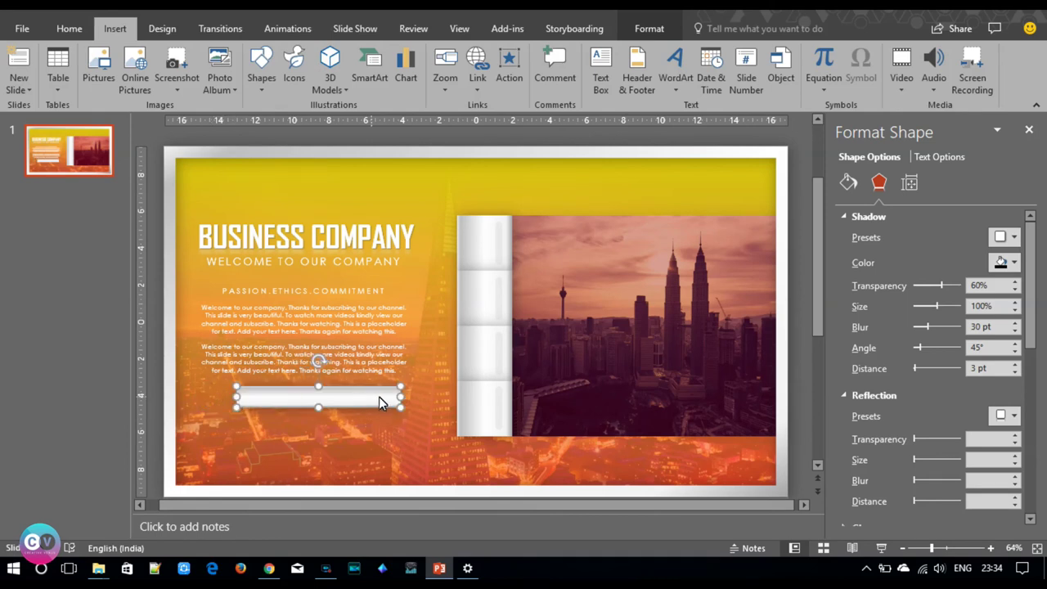
drag(398, 401, 341, 400)
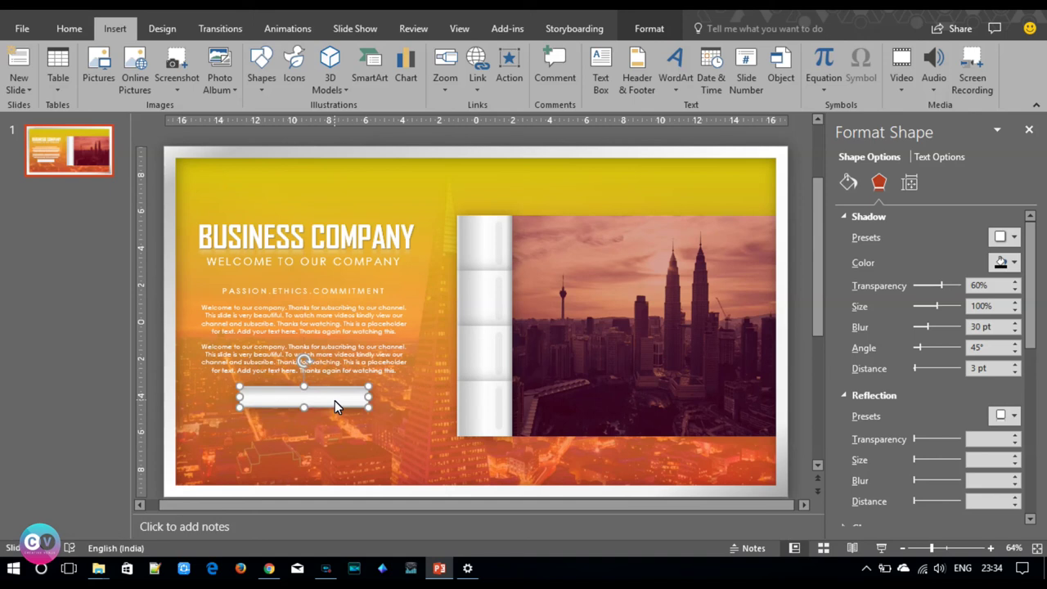
right_click(317, 399)
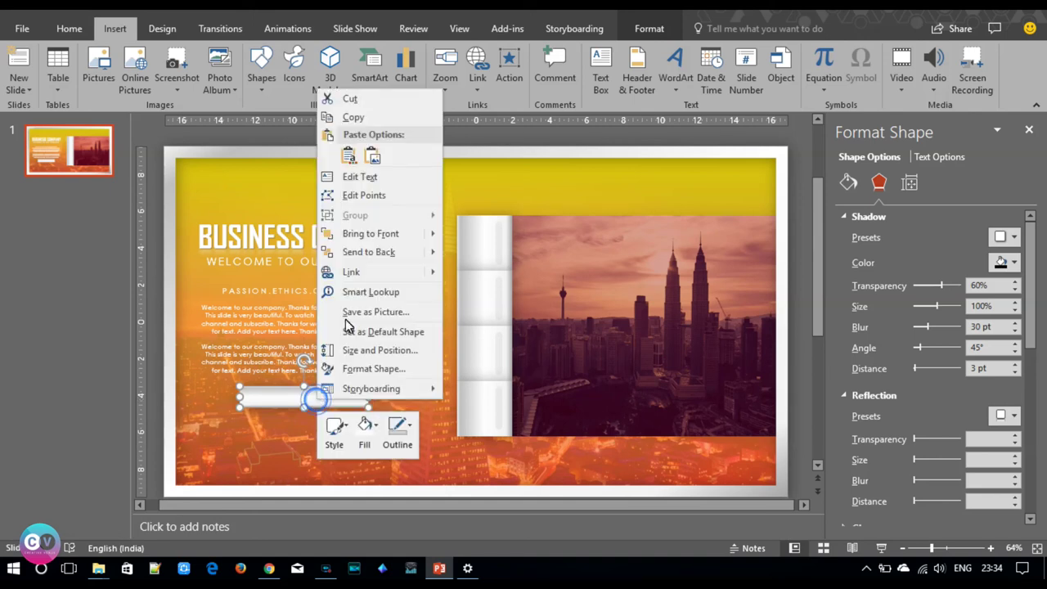
Make the bar's text dark and correct its spelling to 'subscribe'.
click(369, 177)
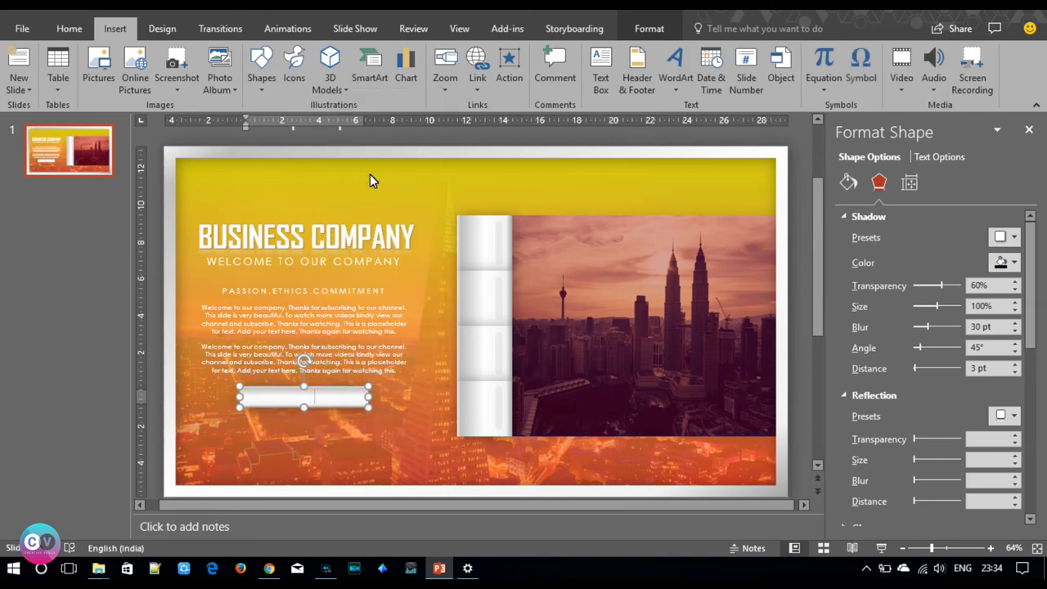
key(ctrl+a)
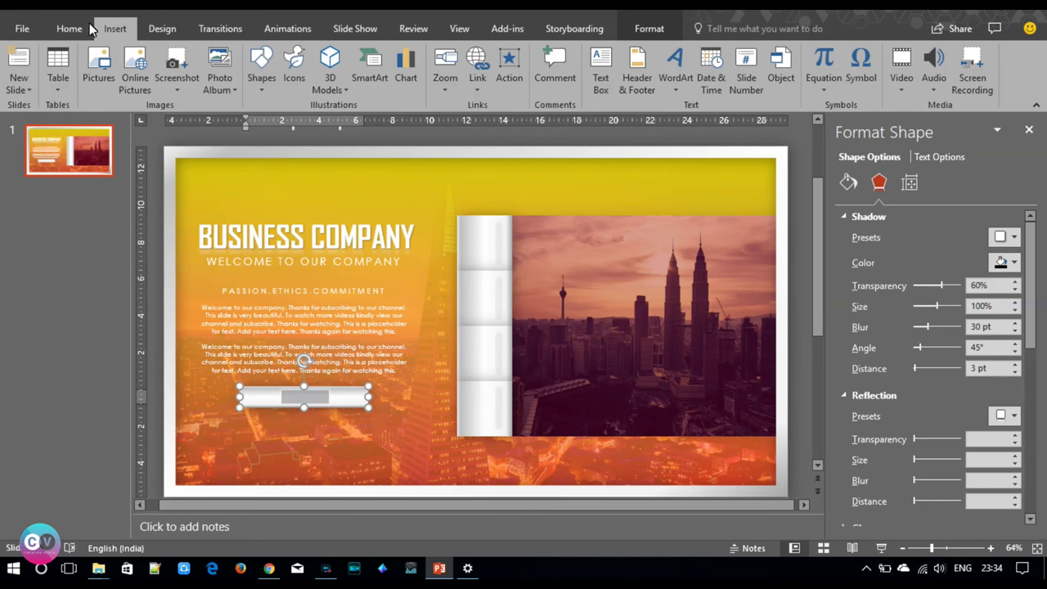
click(90, 28)
click(355, 82)
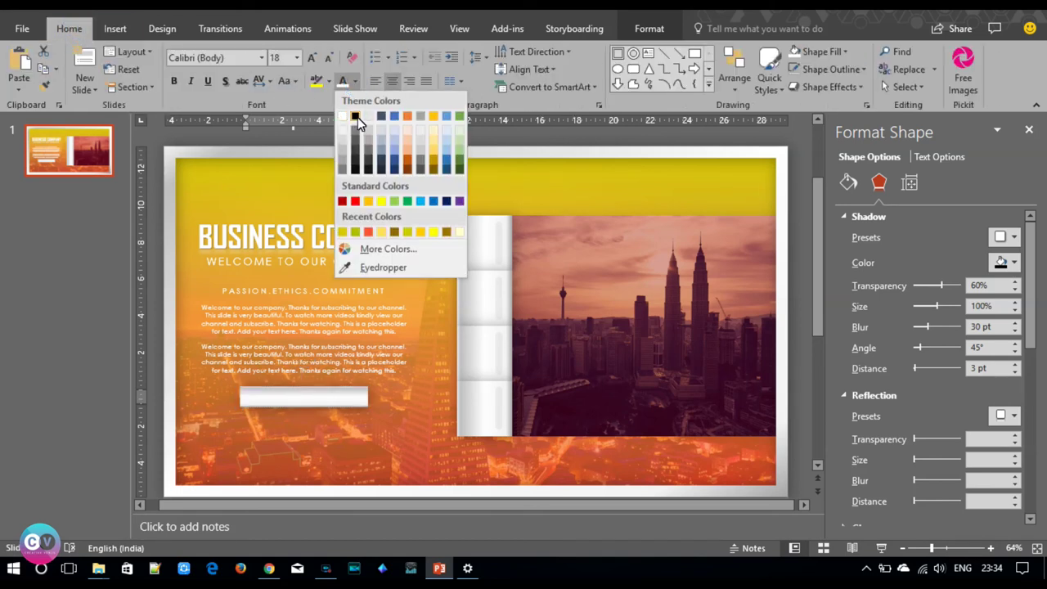
click(356, 117)
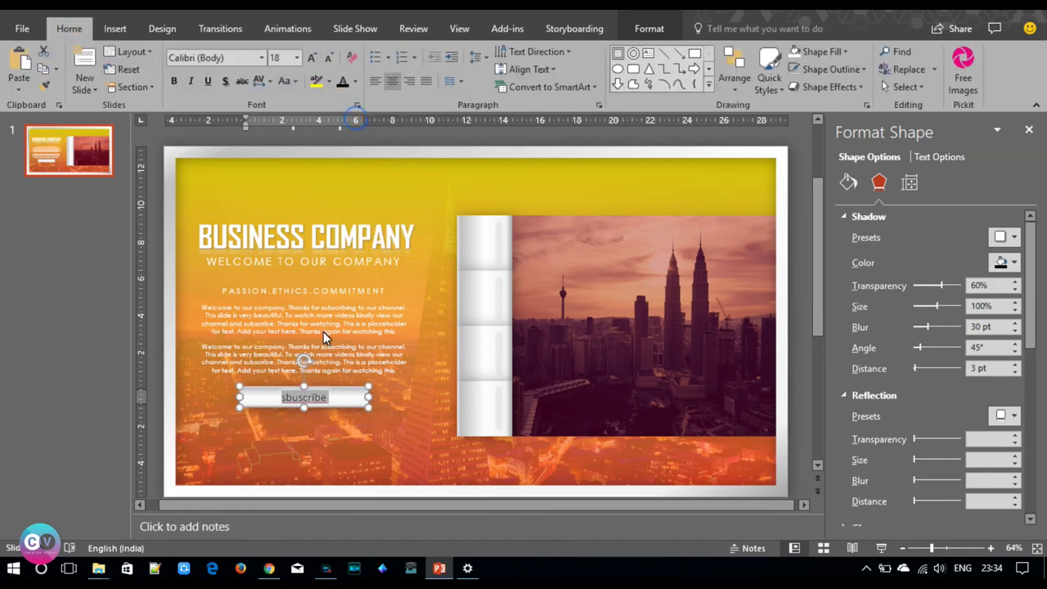
right_click(296, 399)
click(315, 411)
Format the word as uppercase Agency FB with very loose letter spacing and a smaller size.
double_click(323, 401)
click(227, 62)
text(Agency FB)
key(Return)
click(285, 81)
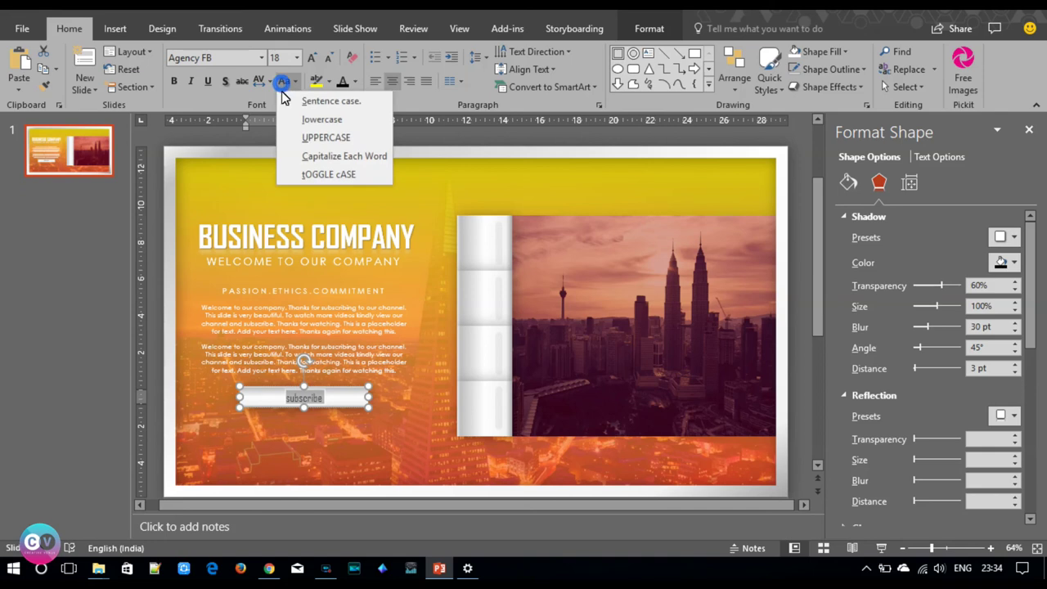
click(299, 137)
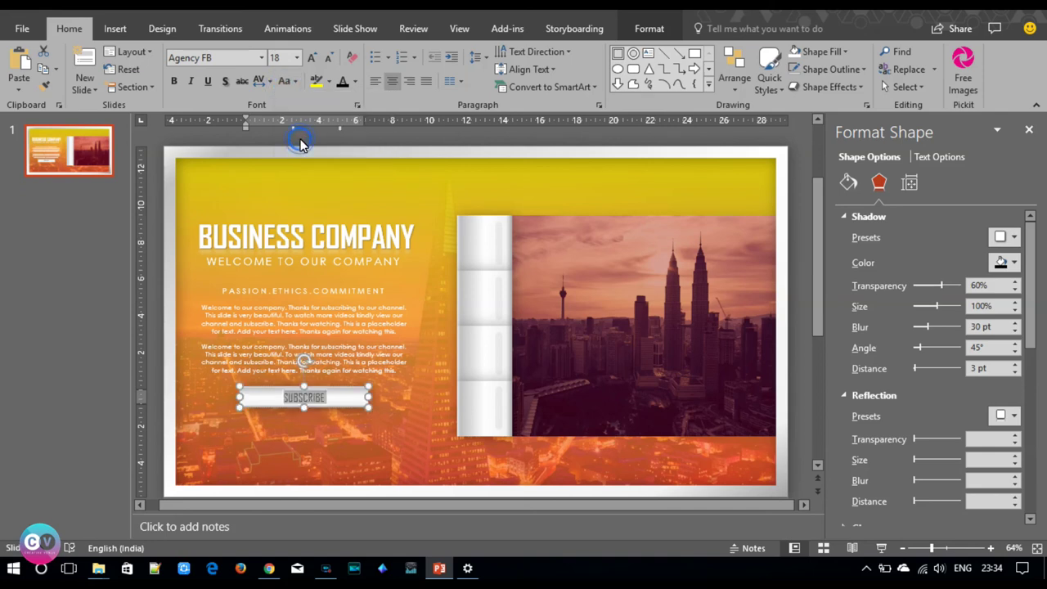
click(267, 81)
click(282, 178)
click(330, 55)
click(330, 55)
click(330, 55)
click(330, 55)
click(330, 56)
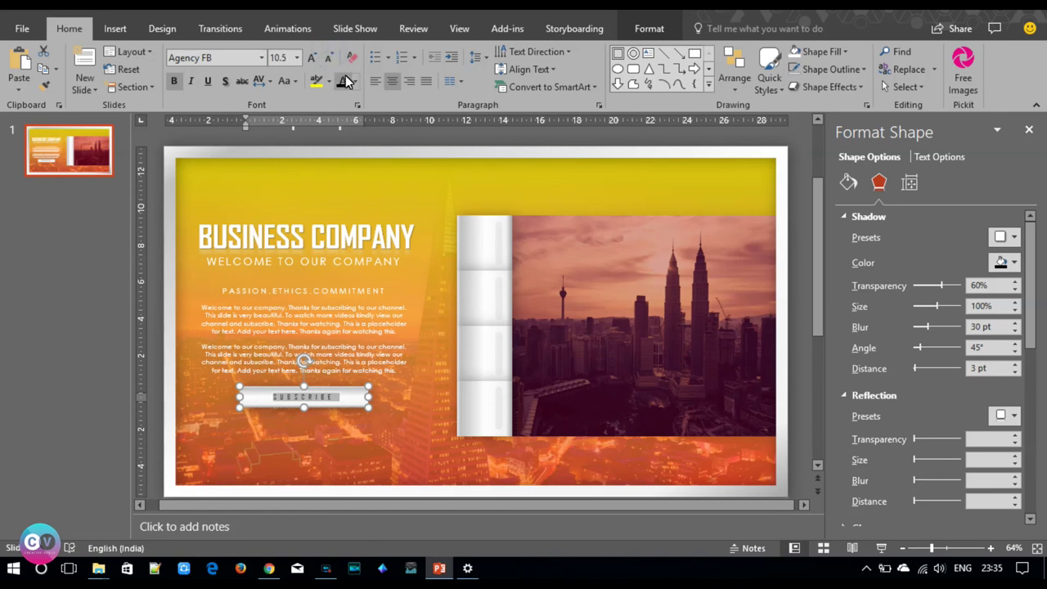
Set the SUBSCRIBE text fill transparency to 39%.
click(949, 156)
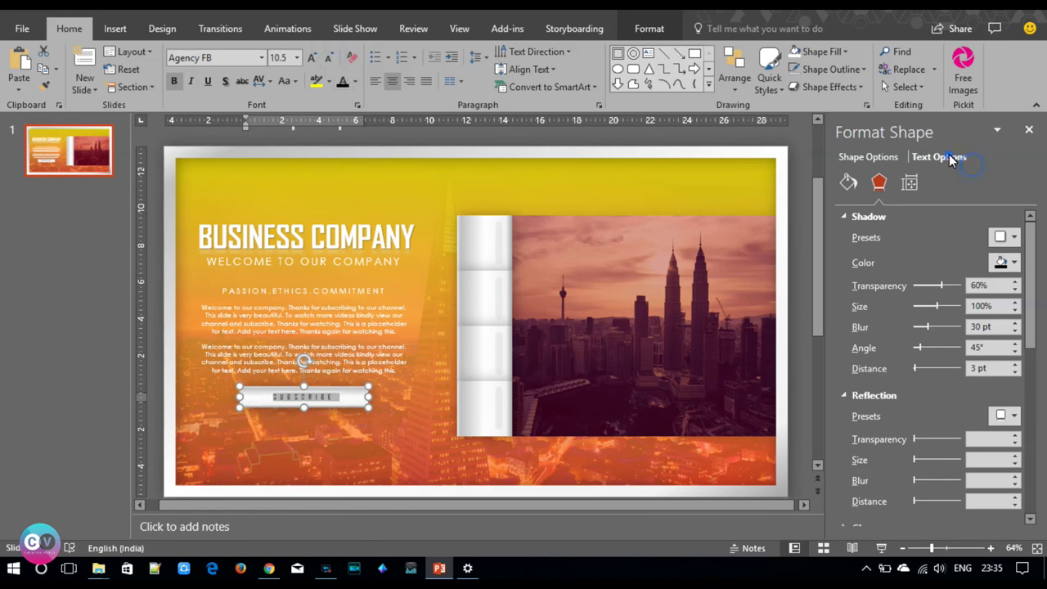
click(848, 182)
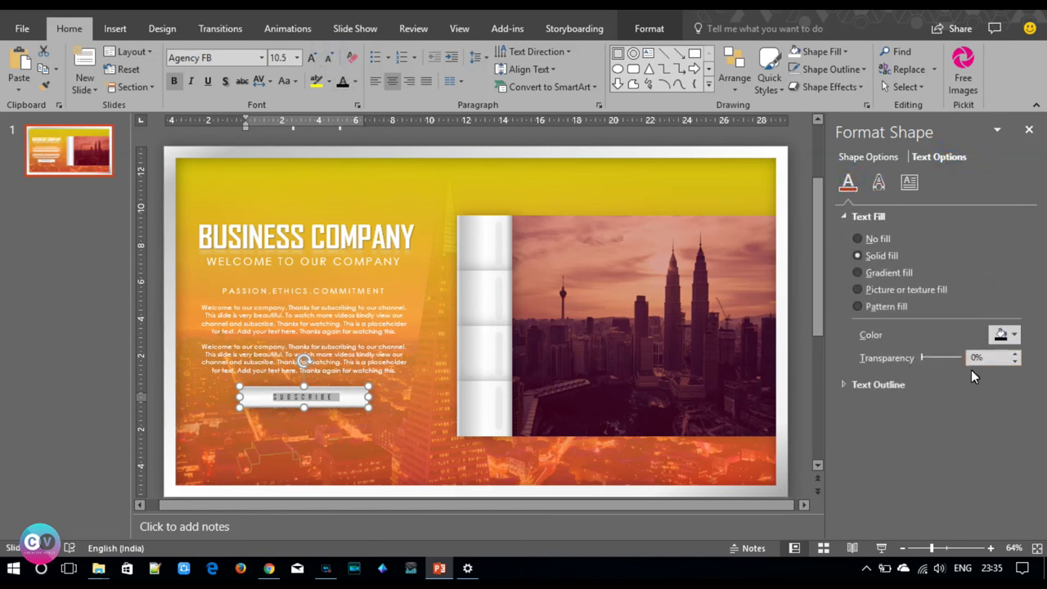
drag(925, 359, 941, 362)
click(795, 386)
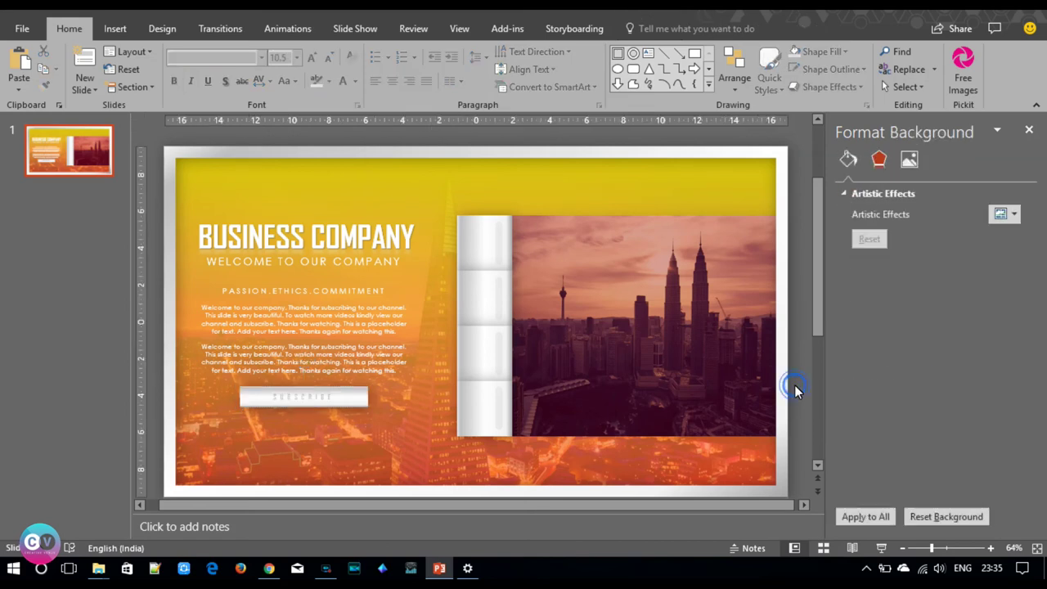
On the overlay gradient, make the top stop black and move the yellow stop to 28%.
click(346, 410)
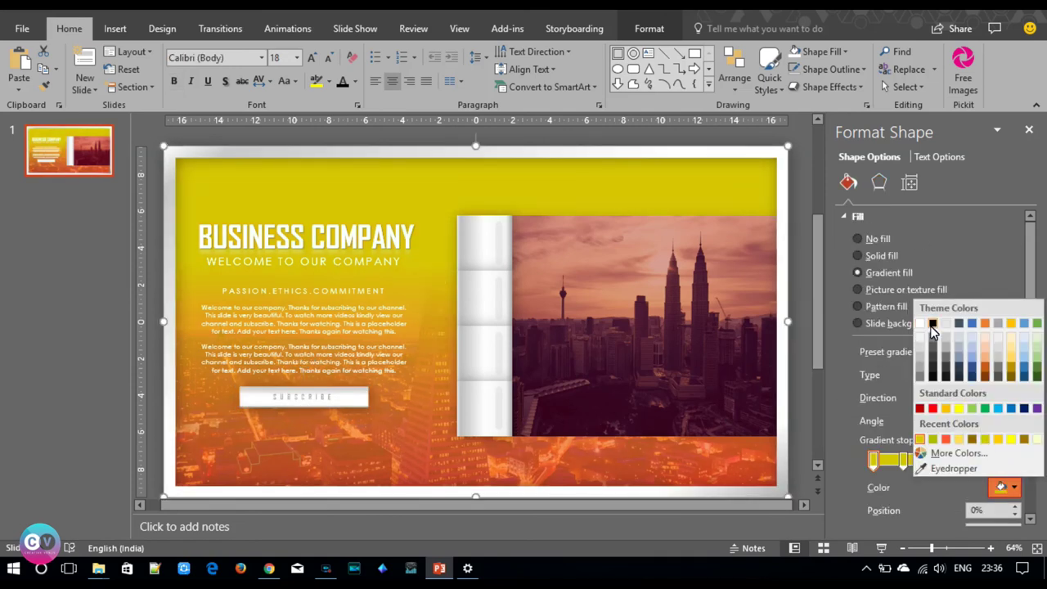
click(933, 324)
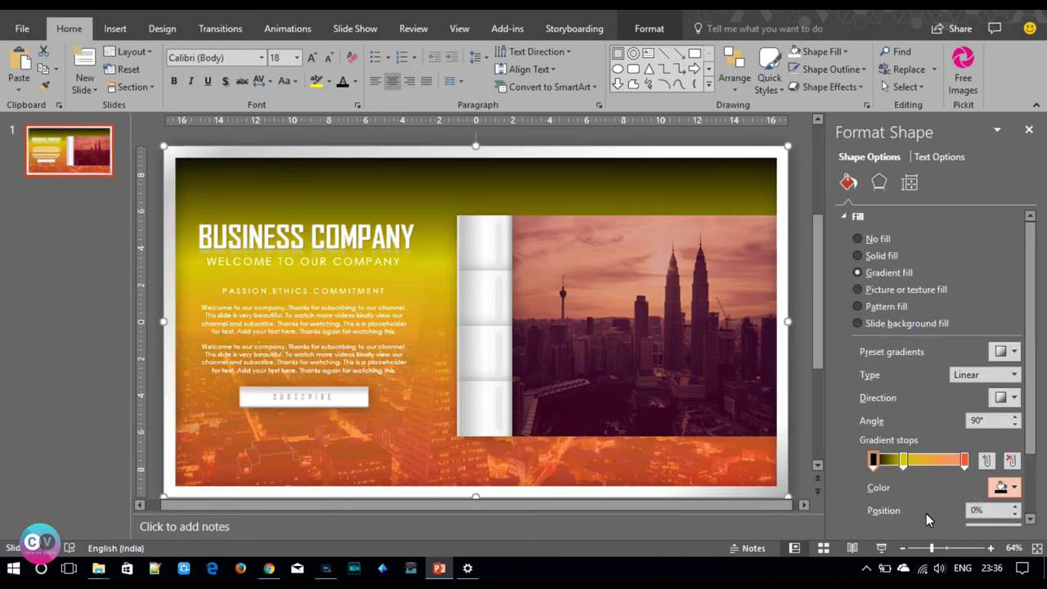
scroll(927, 507, down, 2)
drag(933, 472, 955, 476)
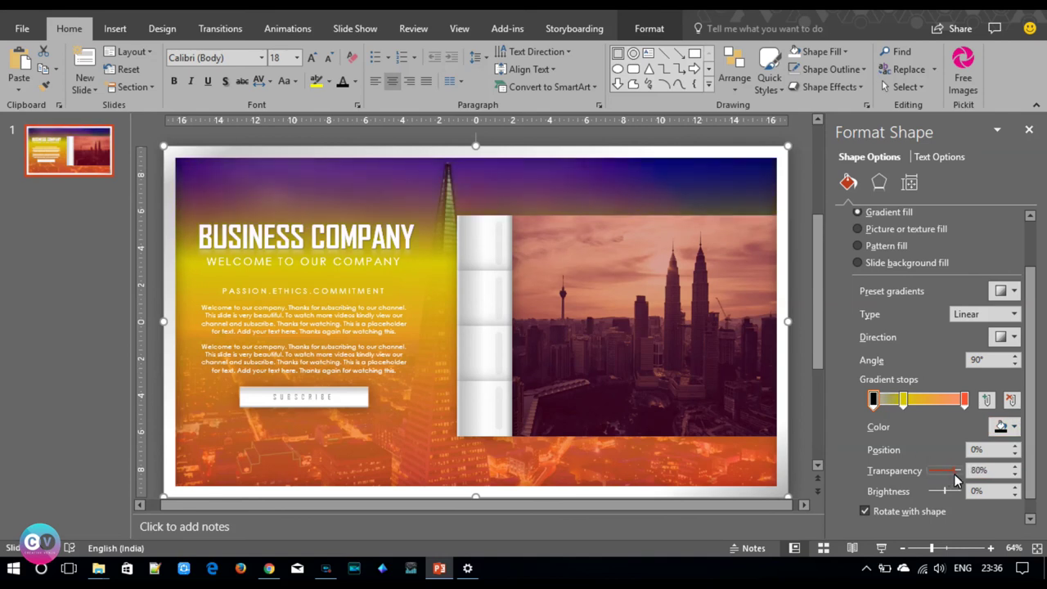
drag(955, 479, 945, 481)
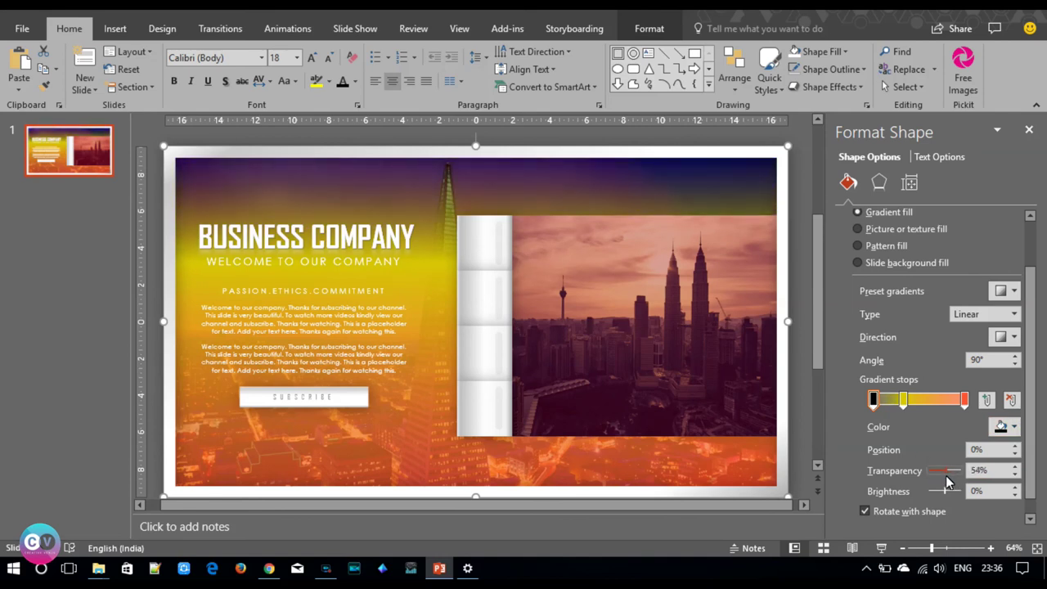
mouse_move(903, 401)
mouse_down()
mouse_move(913, 404)
mouse_move(899, 401)
mouse_up()
mouse_move(930, 472)
mouse_down()
mouse_move(945, 475)
mouse_move(935, 477)
mouse_up()
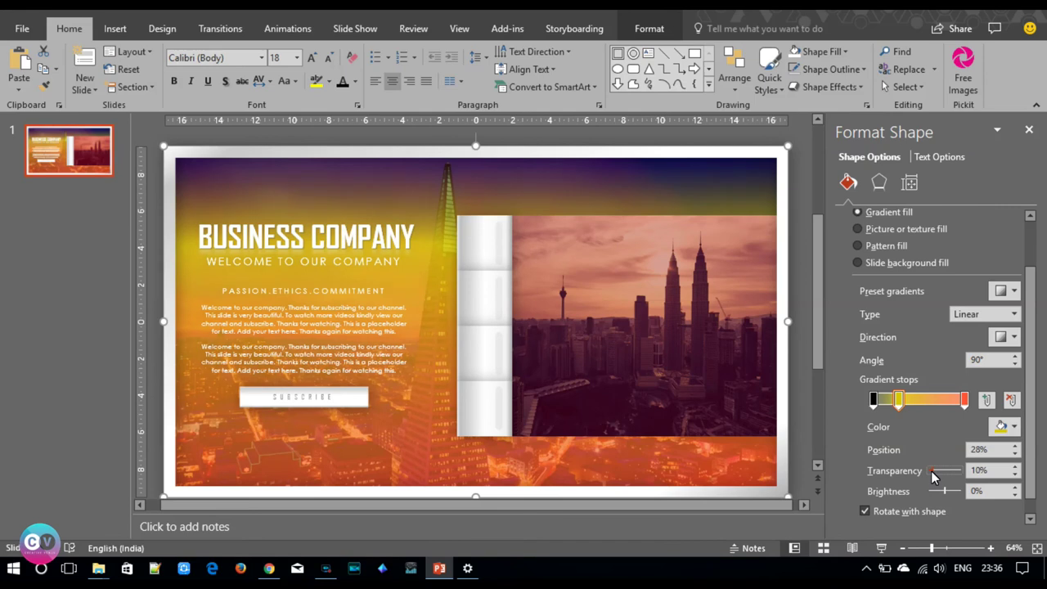
Lower the black gradient stop's transparency to 15%.
click(873, 400)
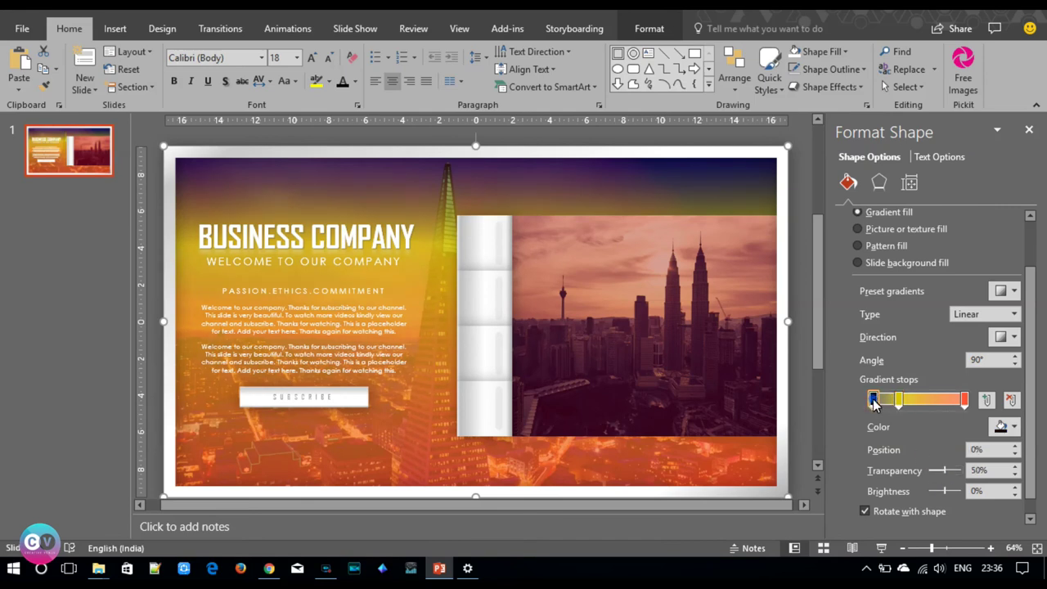
click(1014, 474)
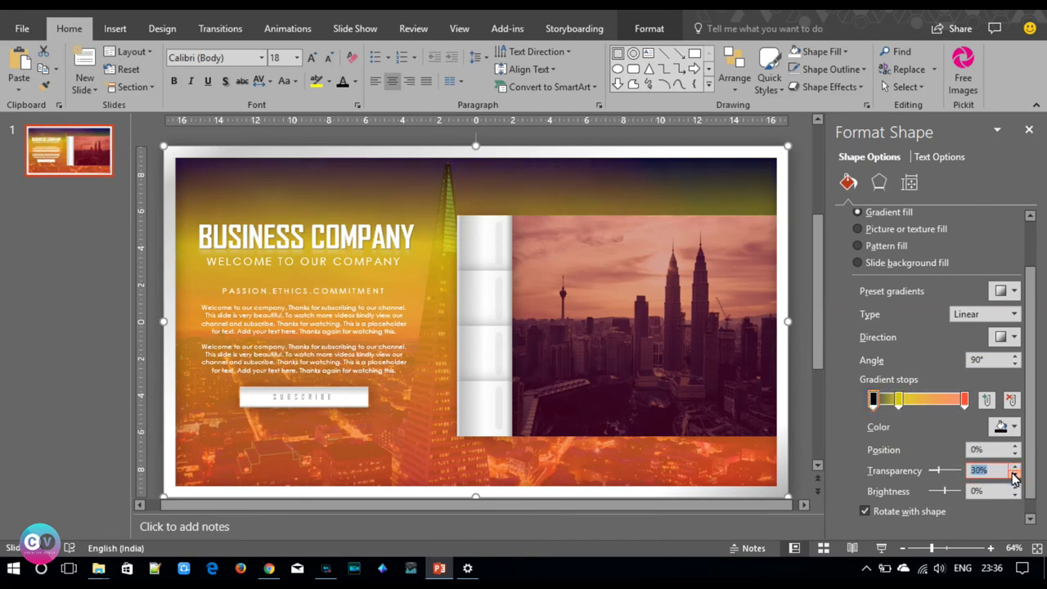
click(1014, 474)
click(1014, 475)
click(1013, 475)
click(1014, 474)
Recolour the gradient stop to a custom dark brown-orange (RGB 70, 32, 6).
click(899, 401)
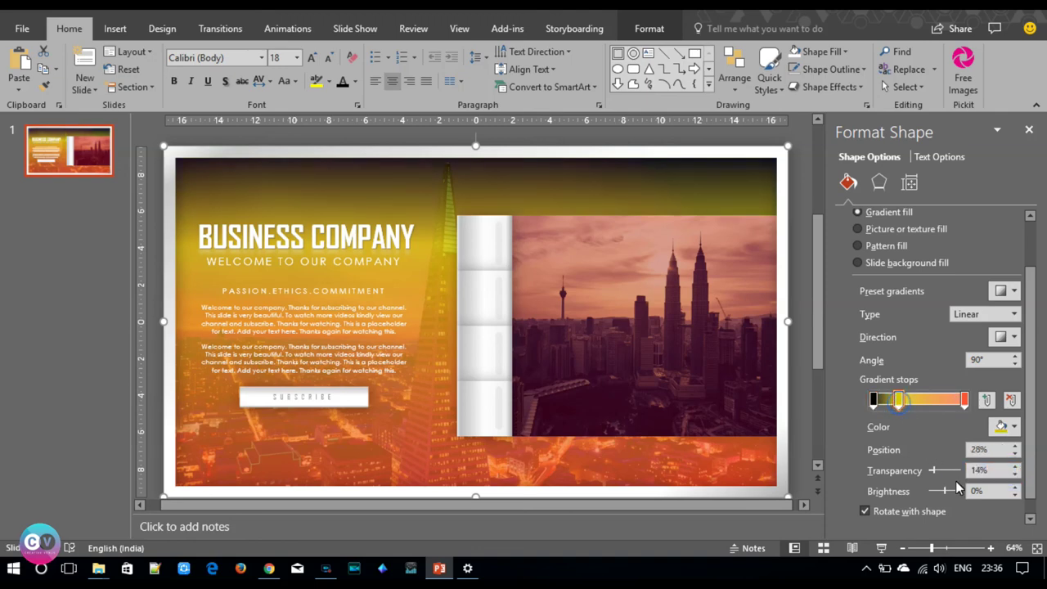
click(1002, 427)
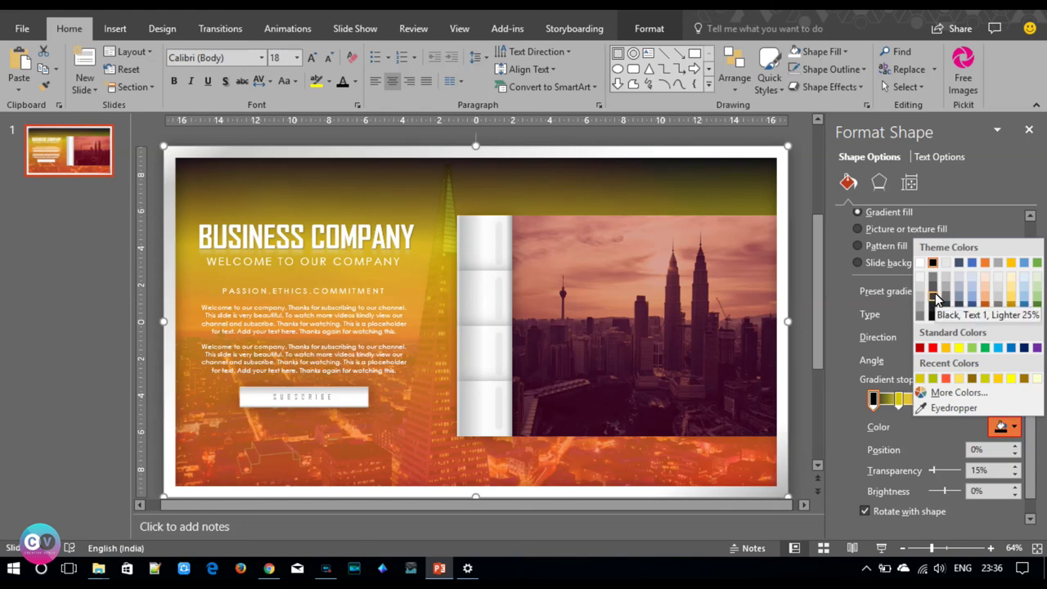
click(985, 315)
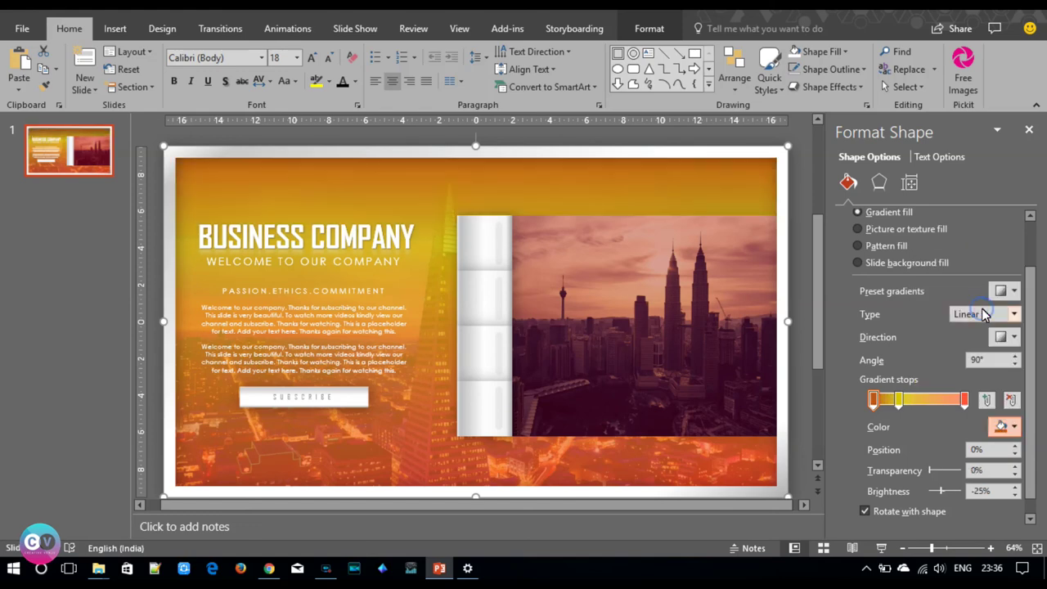
click(1011, 427)
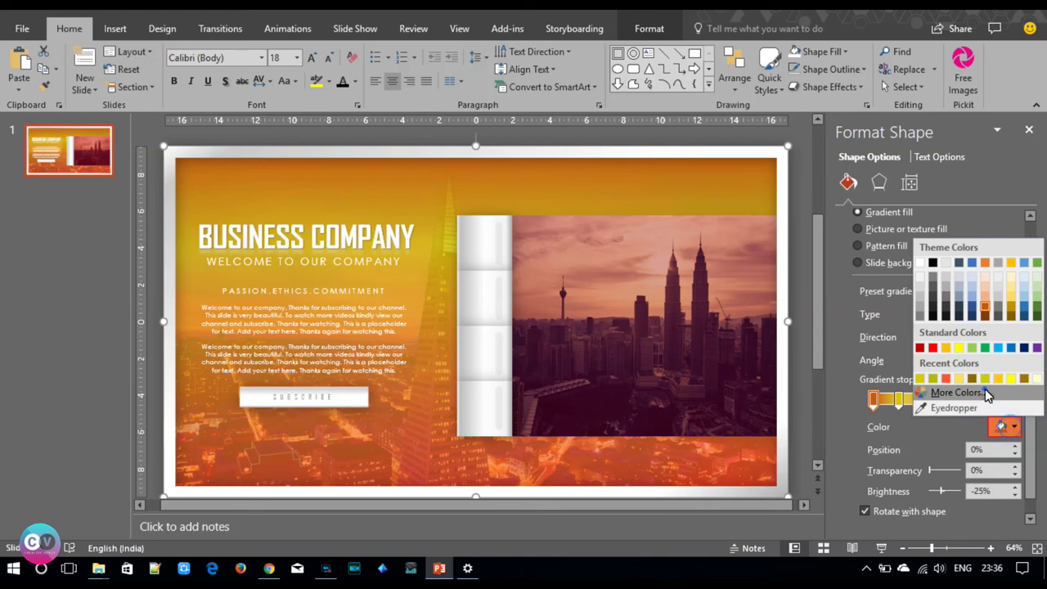
click(933, 394)
drag(564, 234, 567, 260)
click(616, 147)
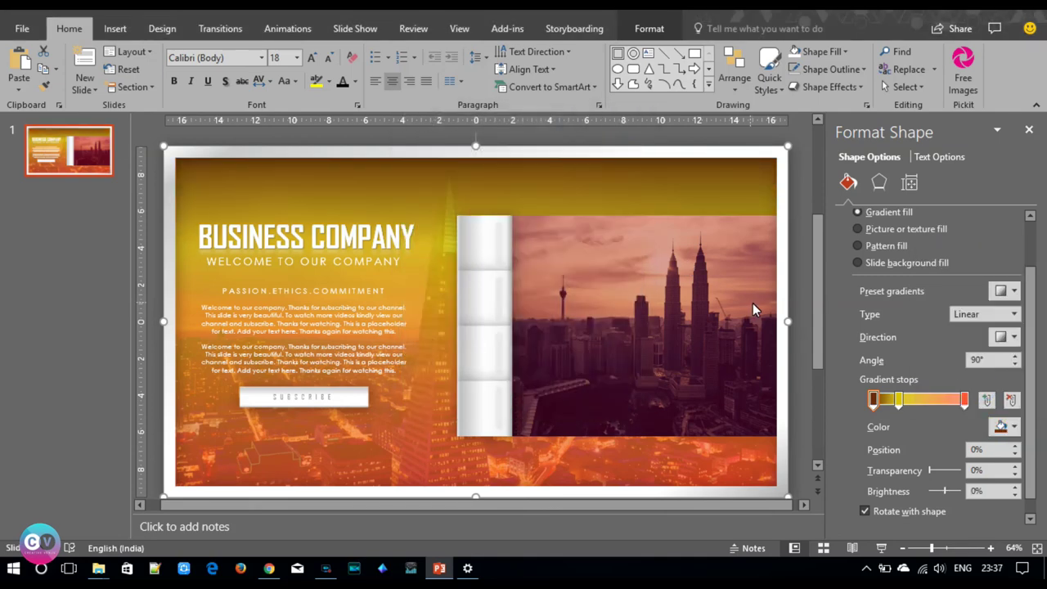
click(153, 292)
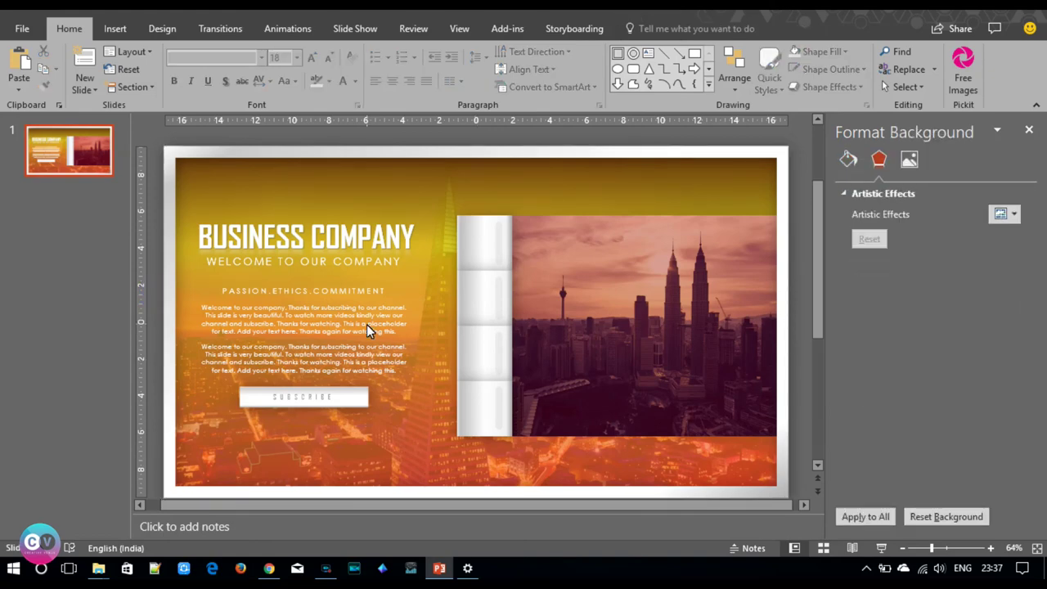
Give the SUBSCRIBE button a reflection with greater distance and 48% transparency.
click(350, 404)
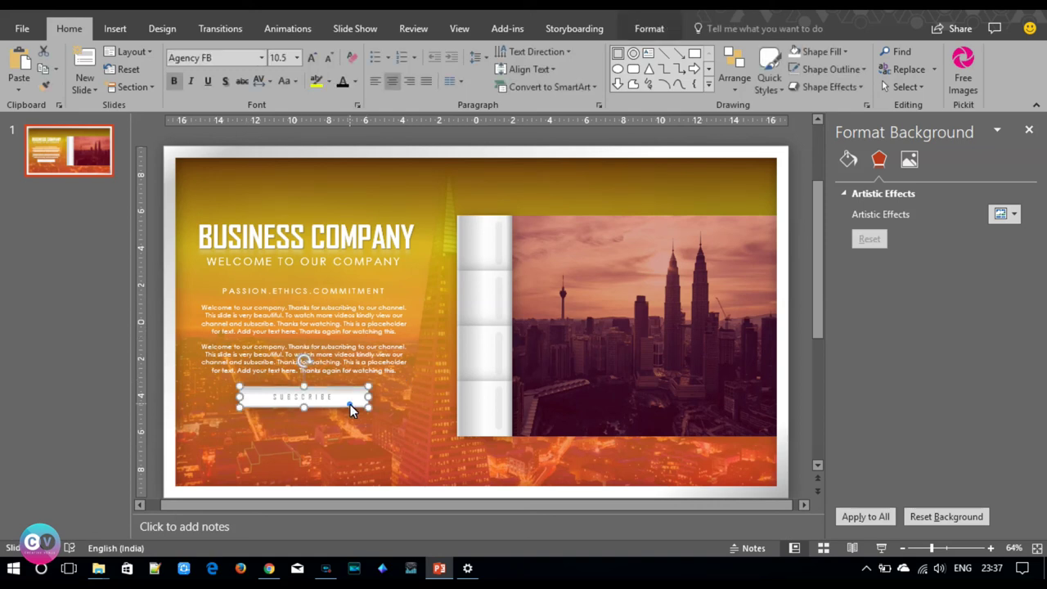
click(1006, 415)
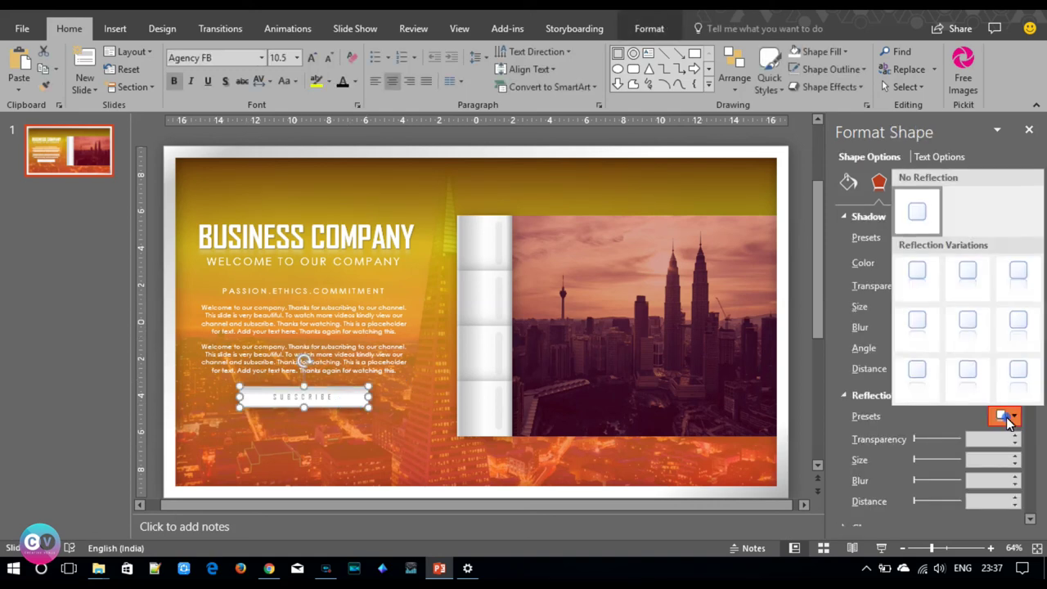
click(923, 268)
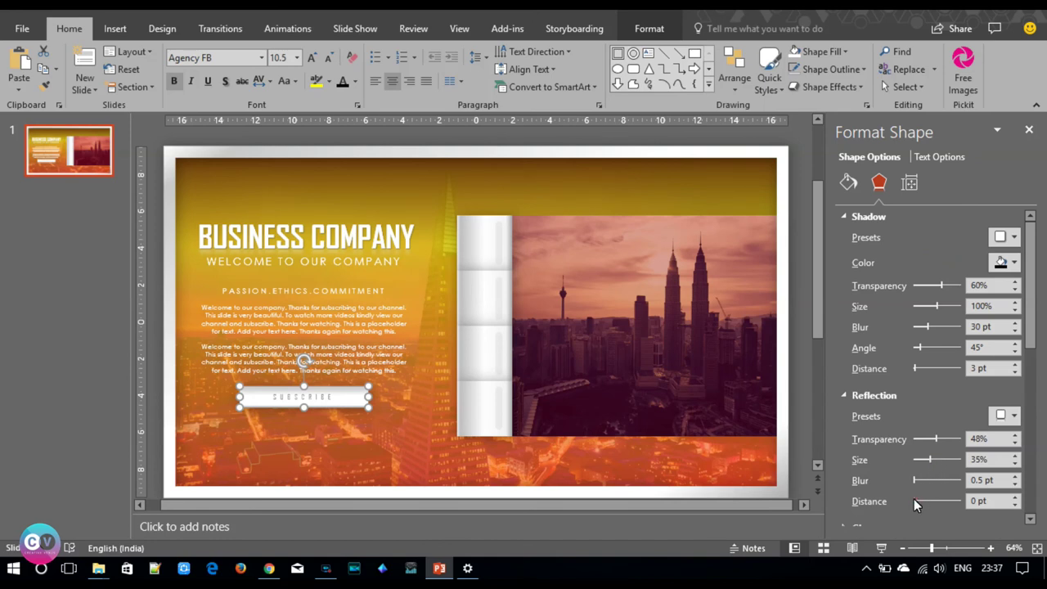
mouse_move(914, 501)
mouse_down()
mouse_move(945, 498)
mouse_move(859, 504)
mouse_up()
drag(1031, 334, 1041, 370)
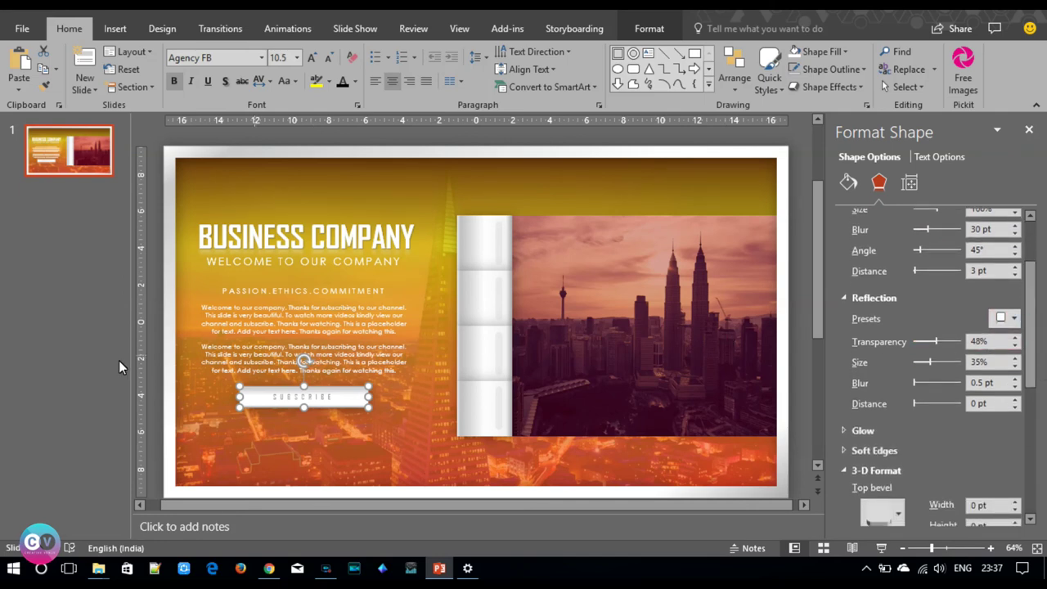
Open the Icons library from the Insert tab.
click(155, 369)
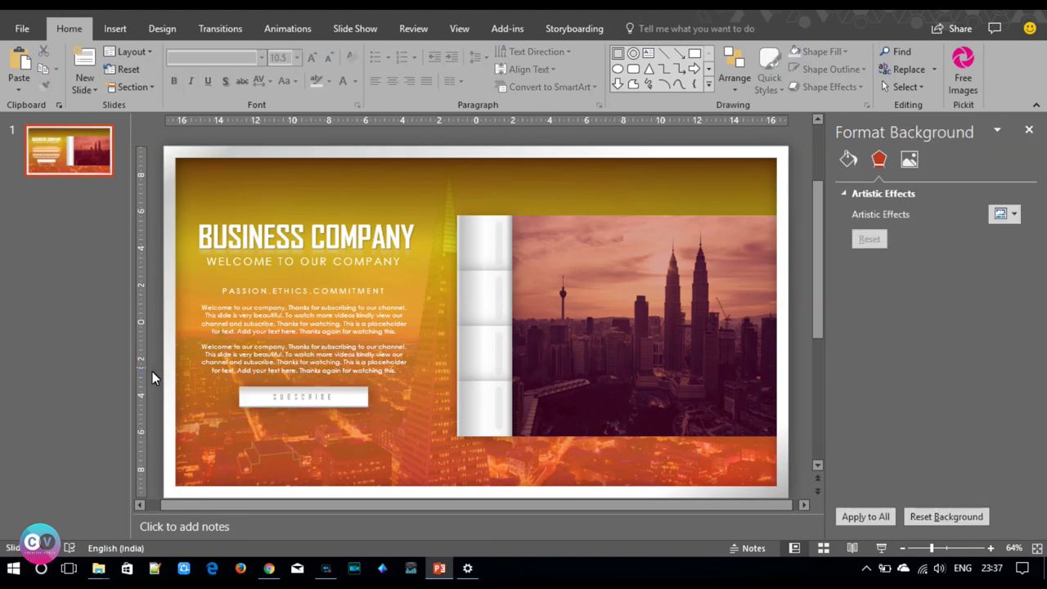
click(115, 30)
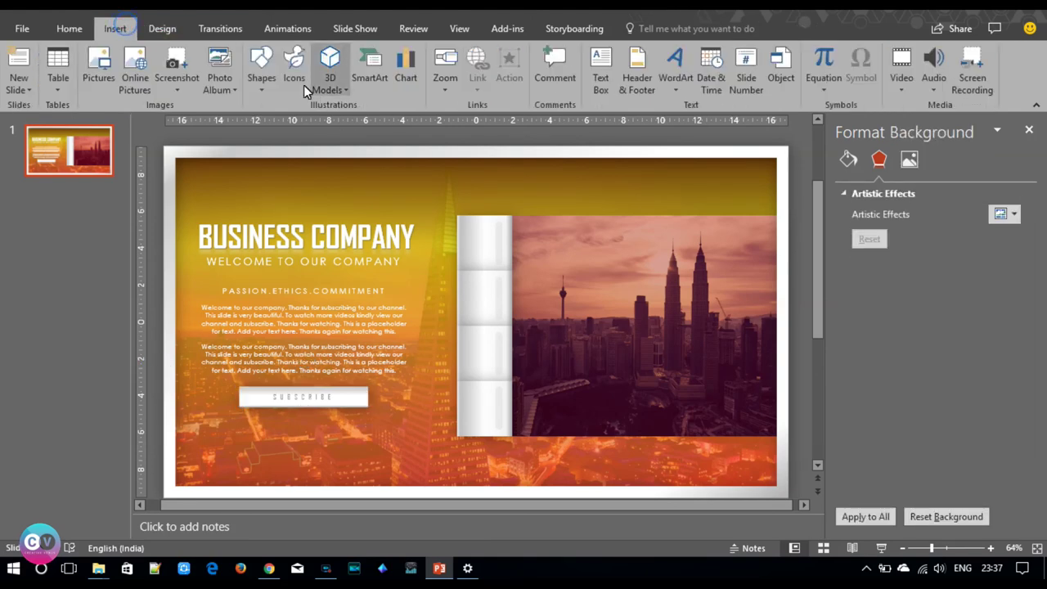
click(296, 82)
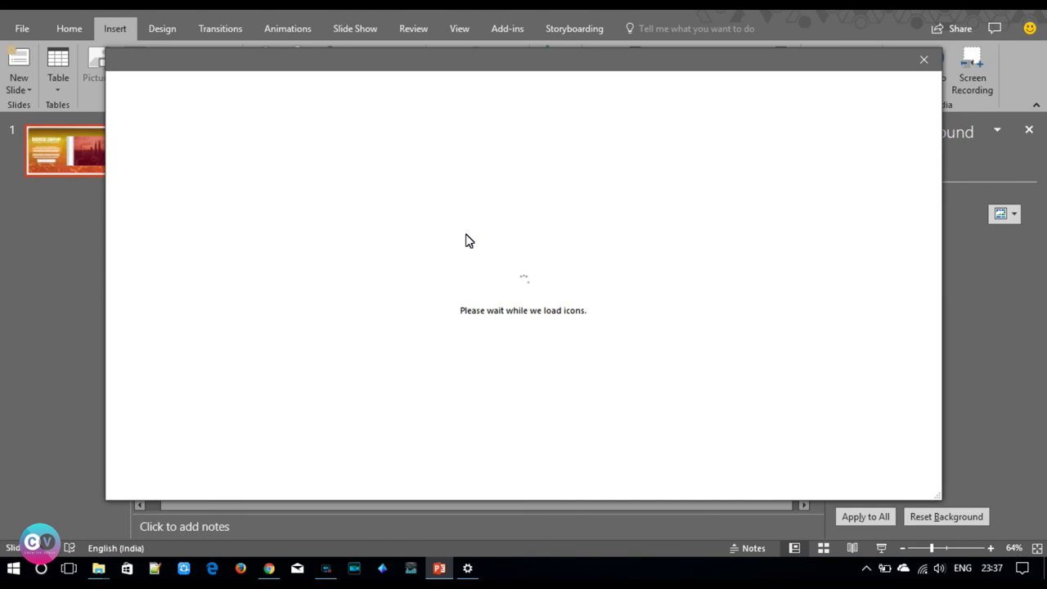
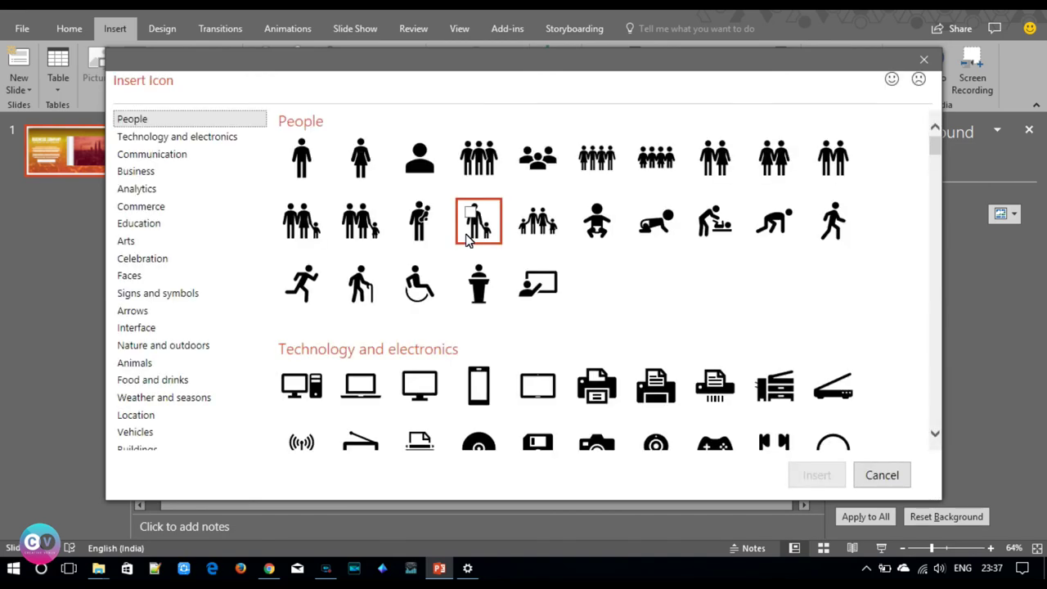
Insert the monitor, phone and tablet icons from the Technology and electronics icon set.
click(530, 386)
click(481, 390)
click(404, 390)
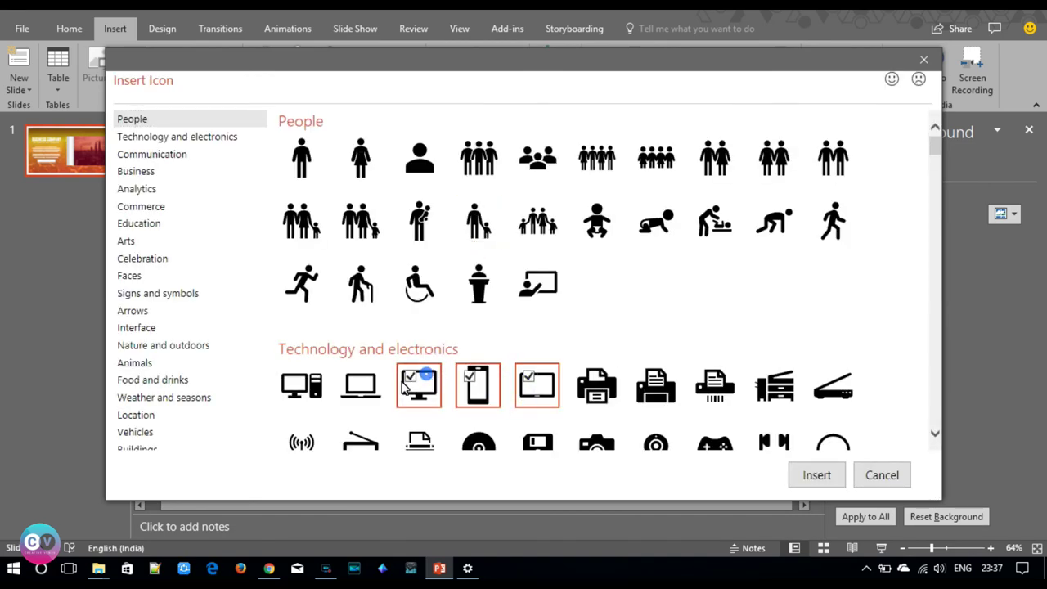
click(816, 475)
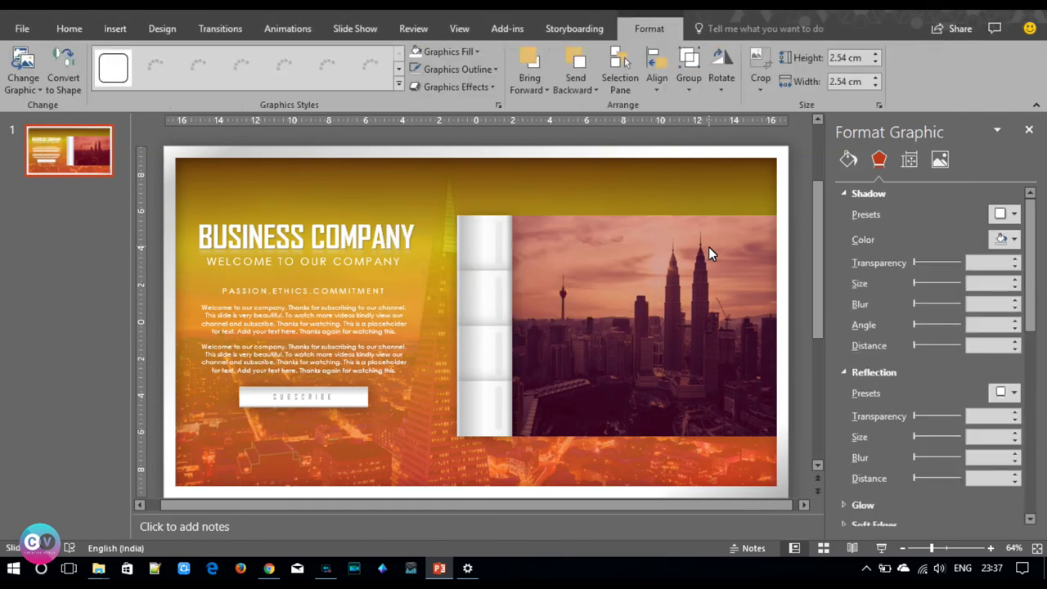
Shrink the device icons to 1.1 cm square and move the first one down the white strip.
click(876, 63)
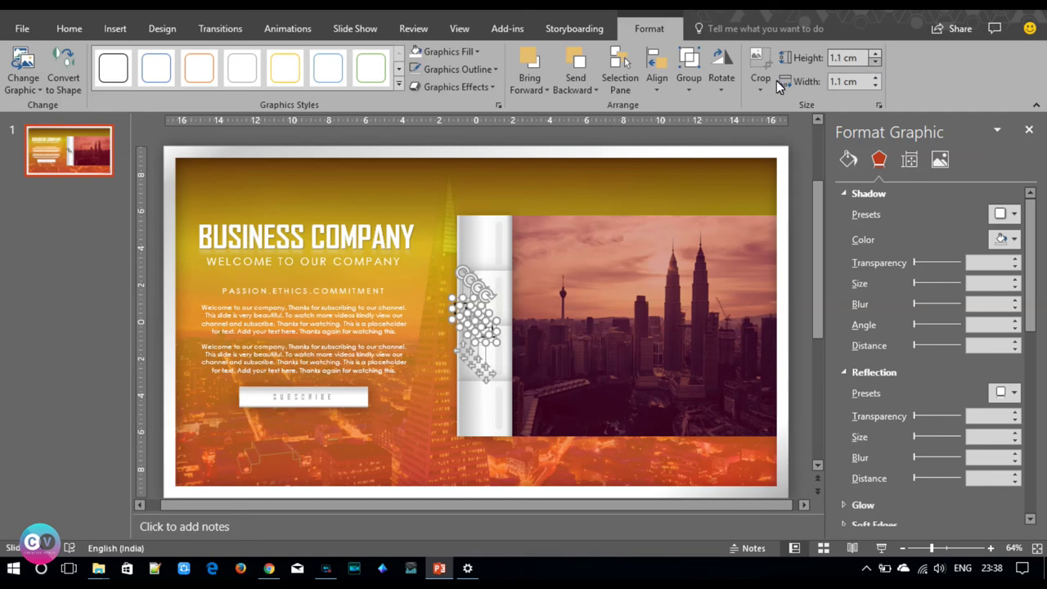
click(582, 177)
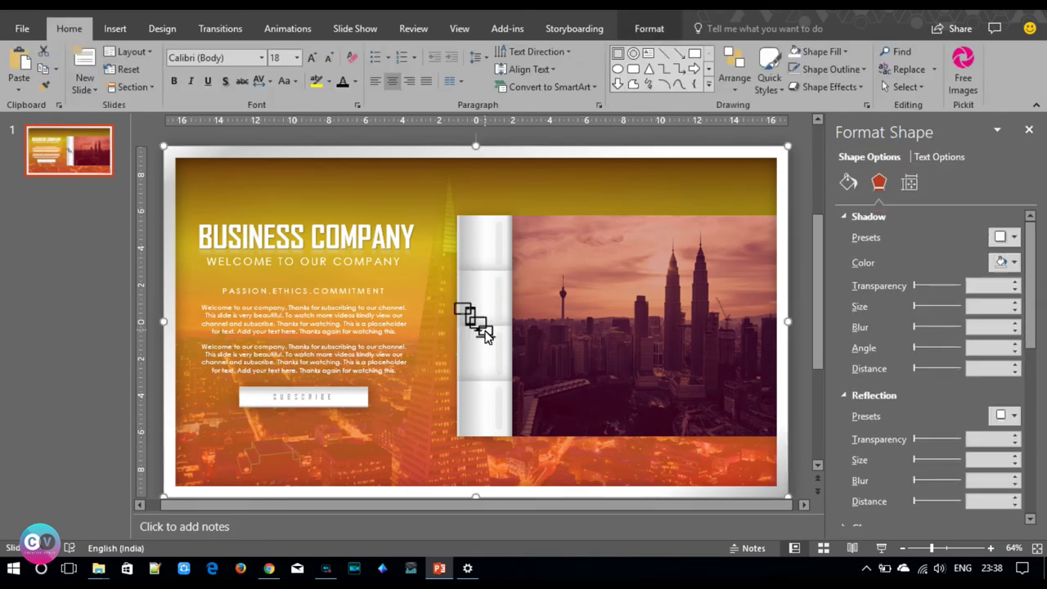
drag(483, 321, 481, 411)
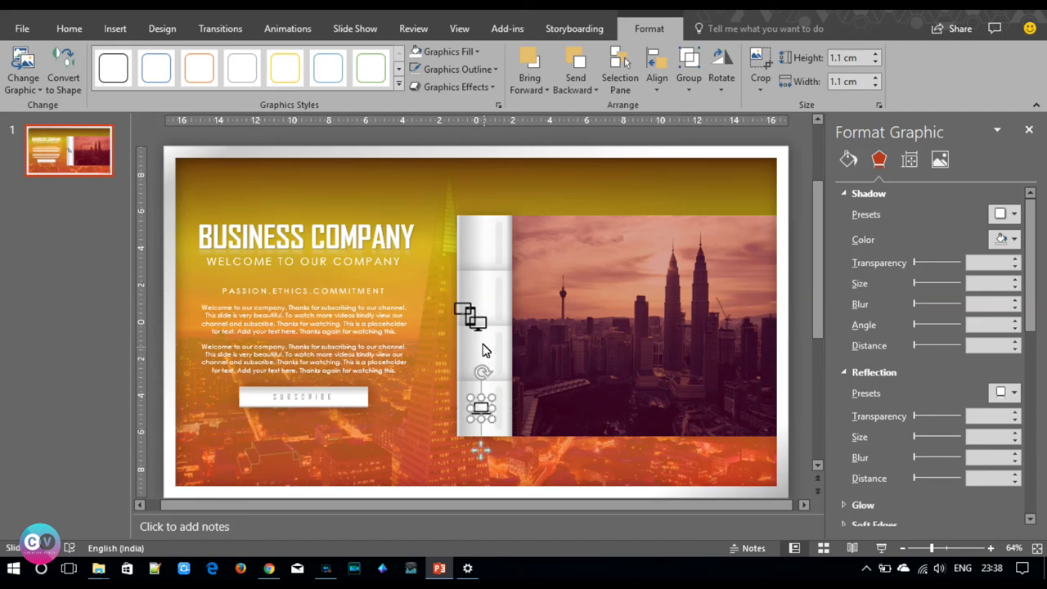
Place the laptop, monitor and tablet icons in the bottom, third and top compartments.
drag(478, 321, 483, 367)
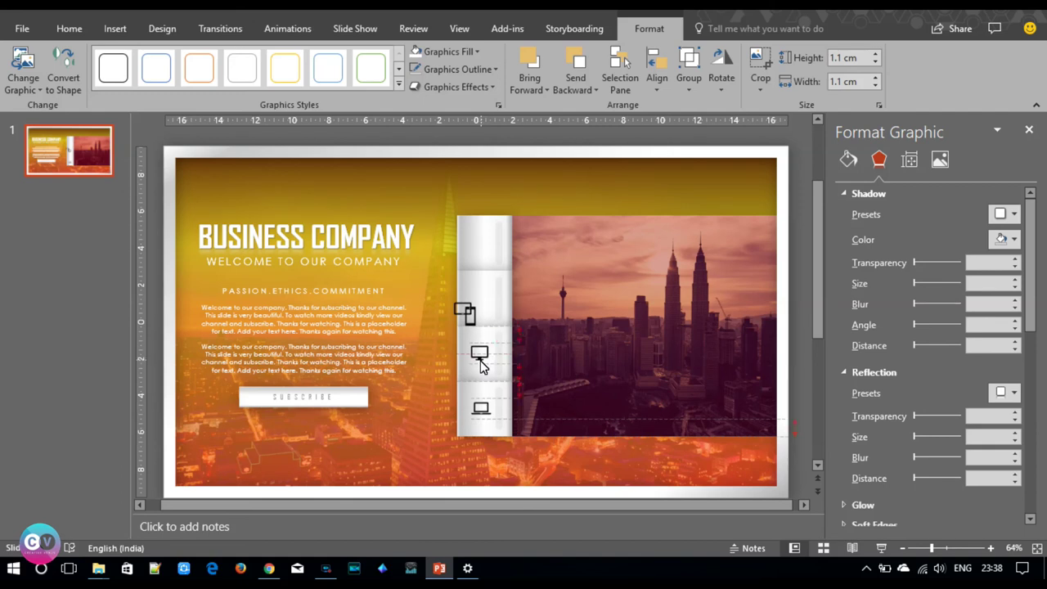
drag(482, 368, 484, 368)
drag(481, 366, 482, 366)
mouse_move(464, 317)
mouse_down()
mouse_move(483, 308)
mouse_move(483, 256)
mouse_up()
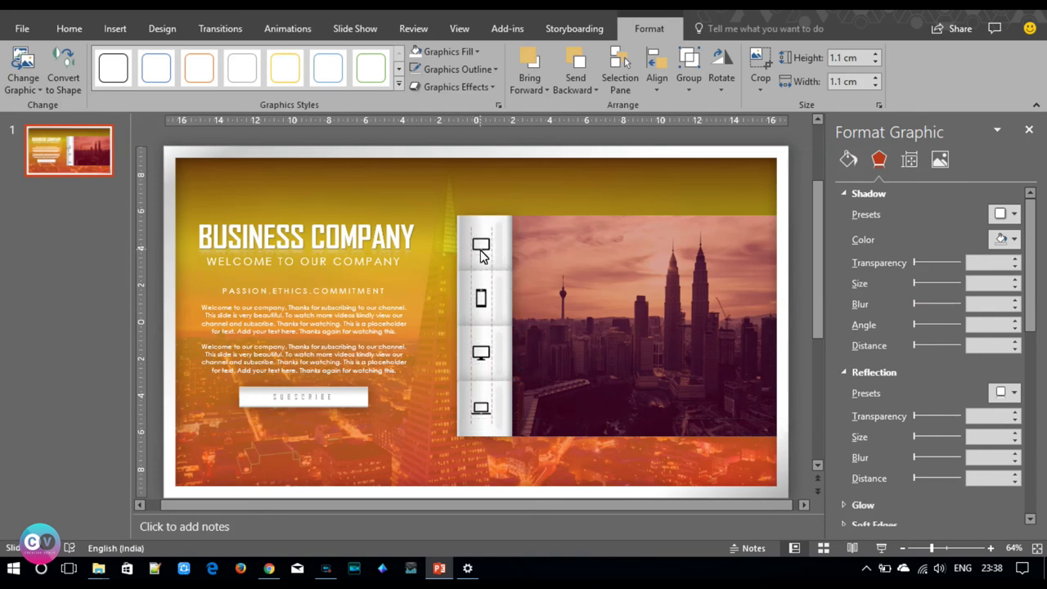
drag(481, 256, 482, 255)
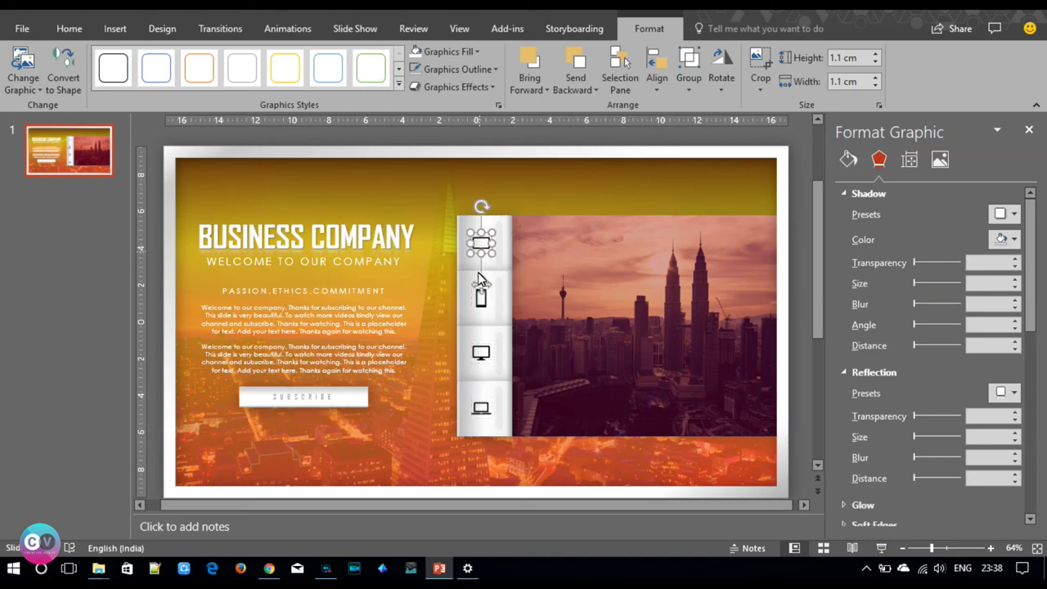
Fill all four device icons with Light Gray, Background 2, Darker 50%.
shift+click(482, 307)
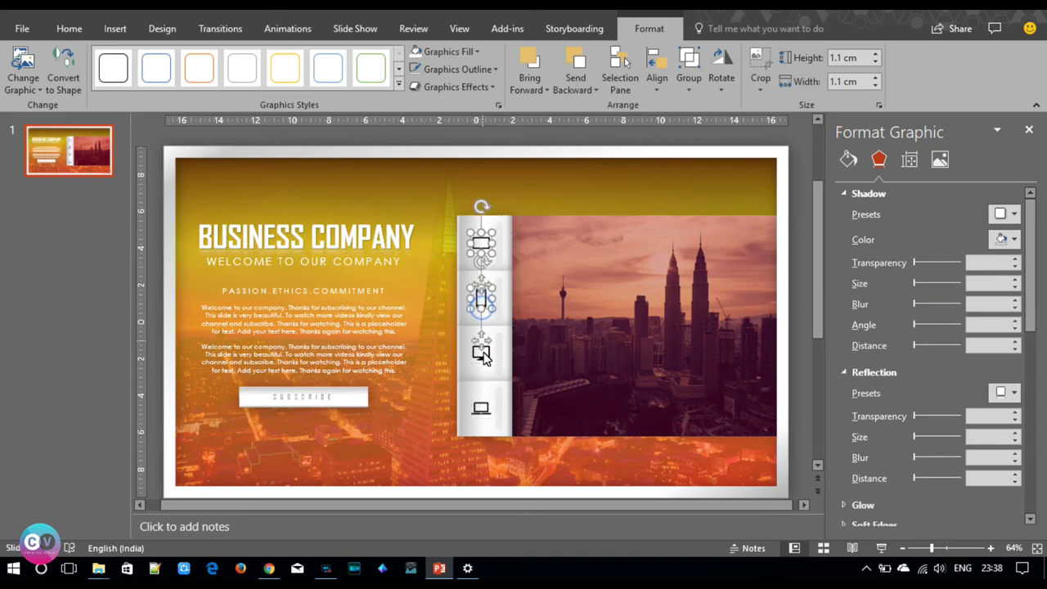
shift+click(483, 360)
shift+click(483, 409)
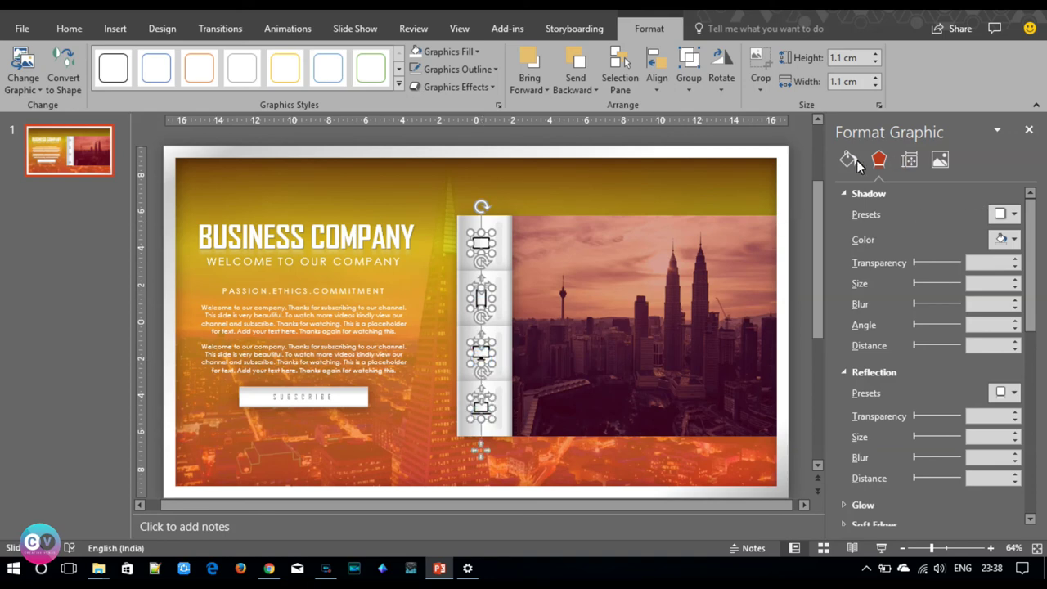
click(851, 160)
click(1003, 329)
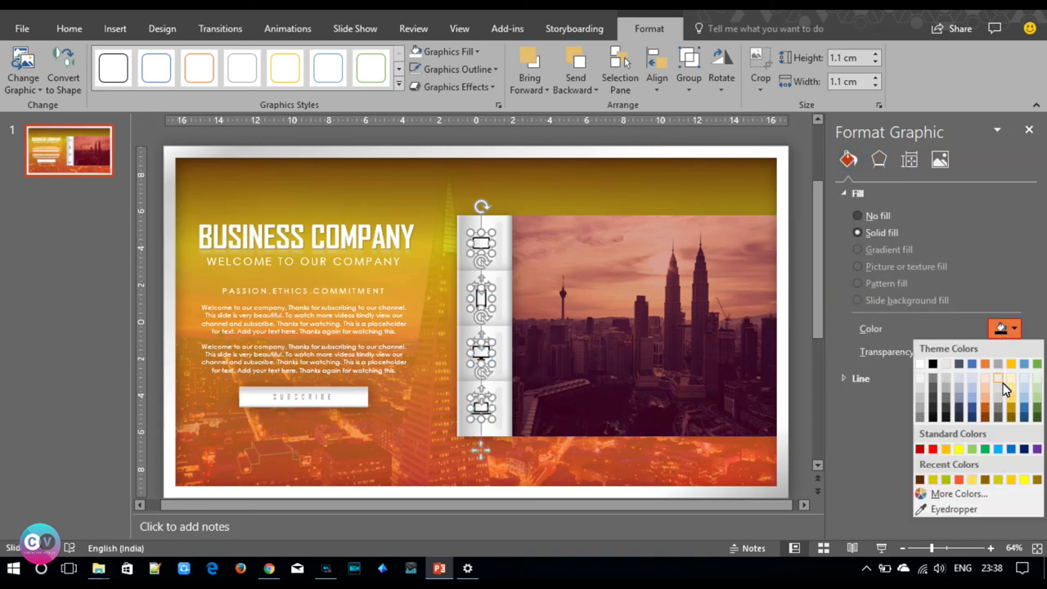
click(947, 391)
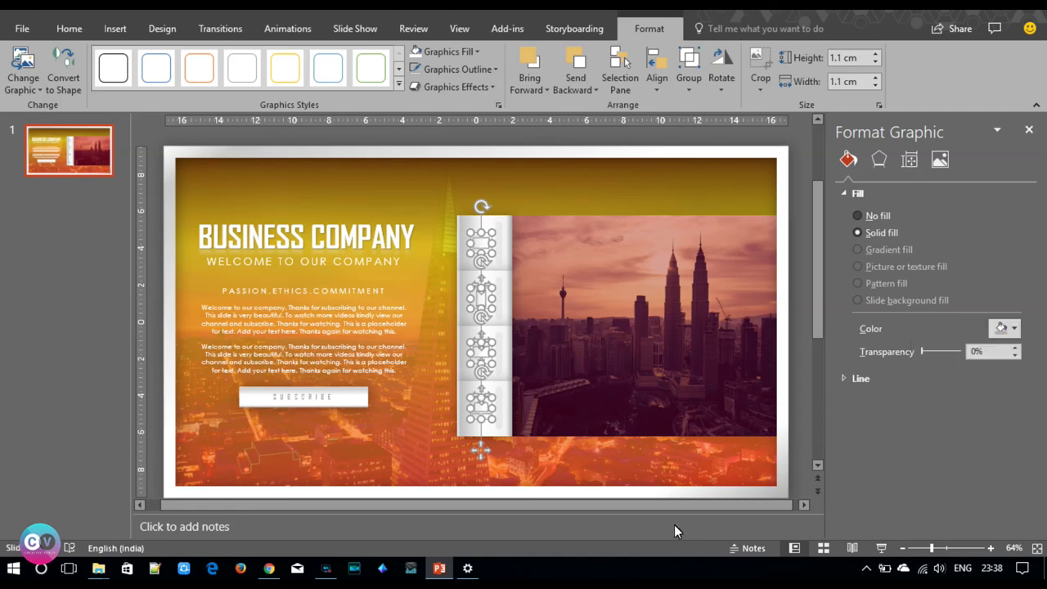
click(799, 461)
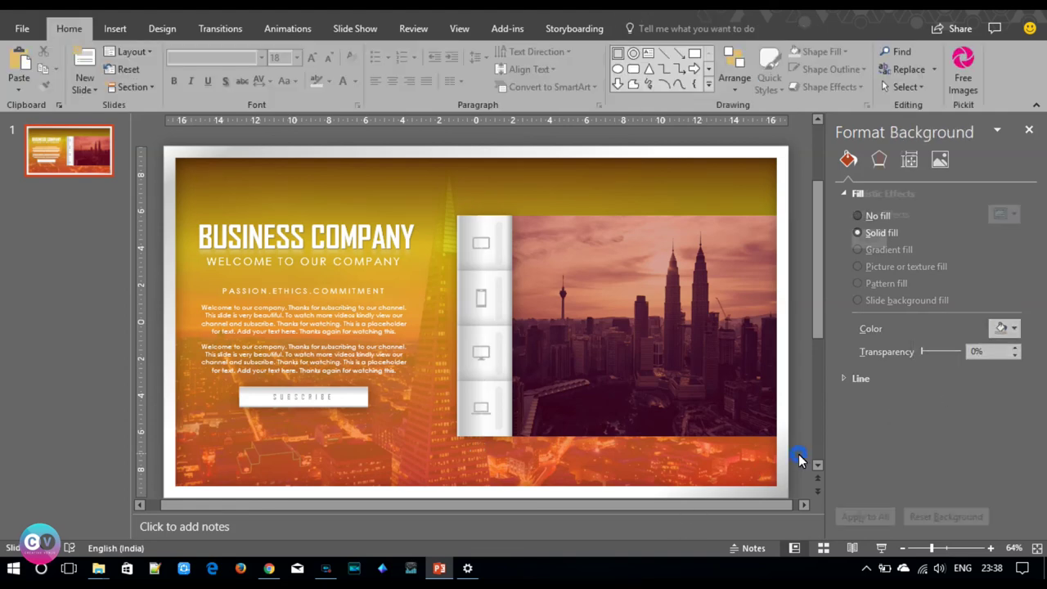
Colour the phone icon orange-red.
click(480, 301)
click(847, 159)
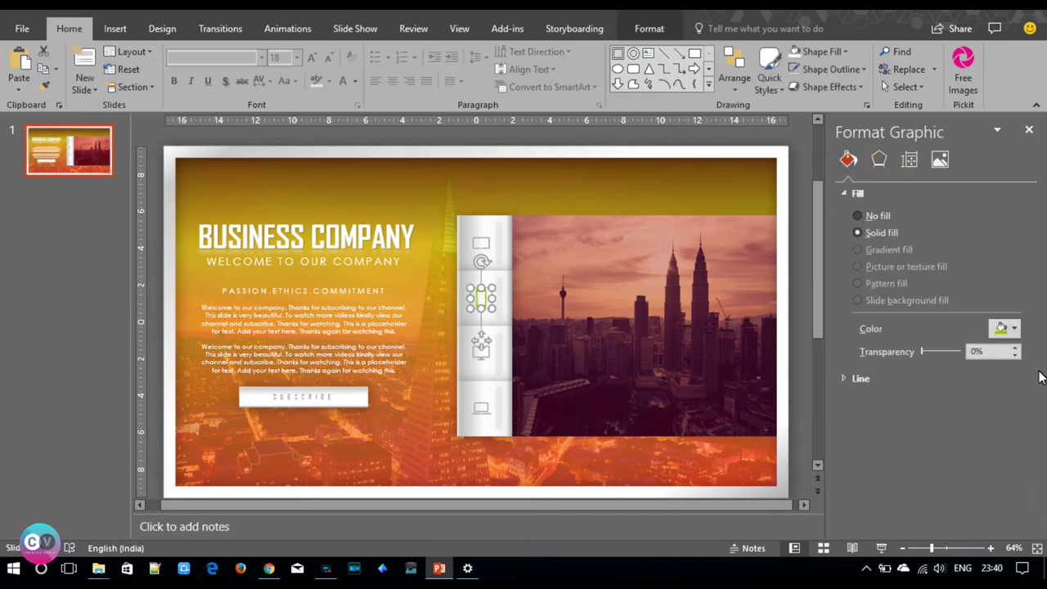
click(1005, 328)
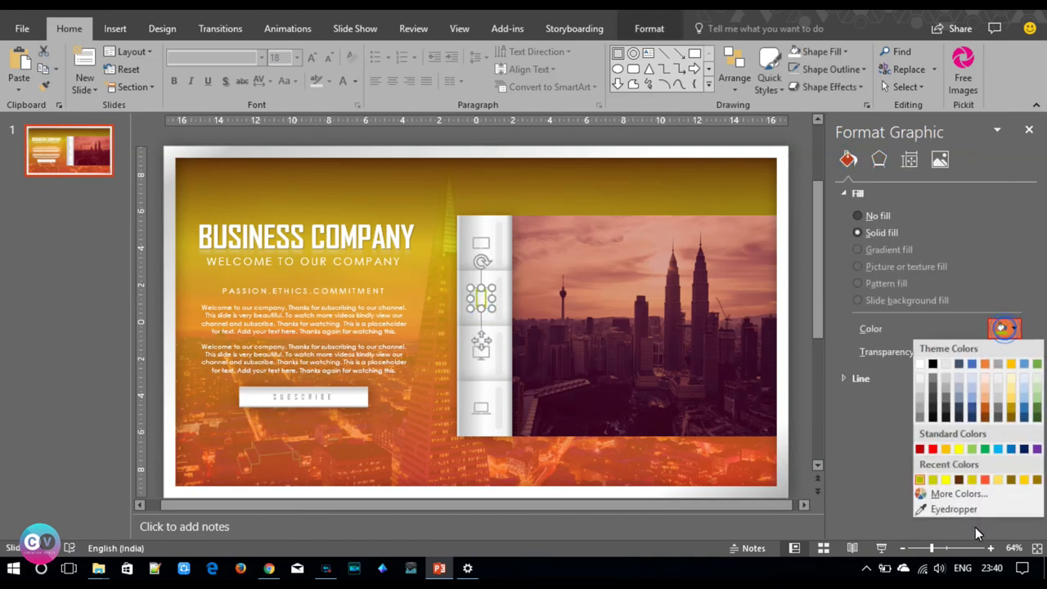
click(986, 480)
click(801, 416)
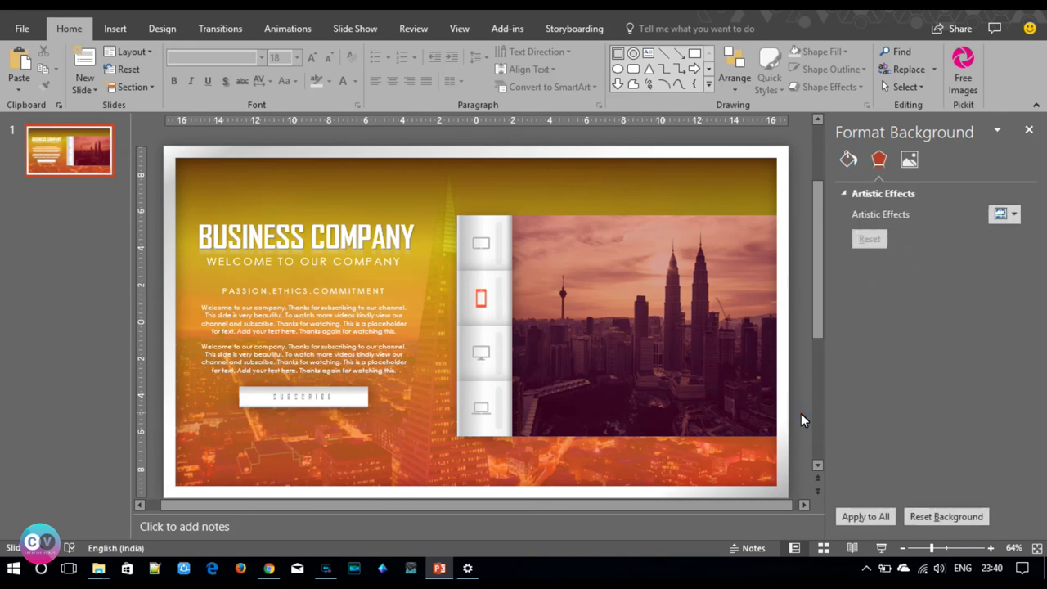
Fill the slim bar beside the phone icon with the recent orange at 29% transparency.
click(501, 318)
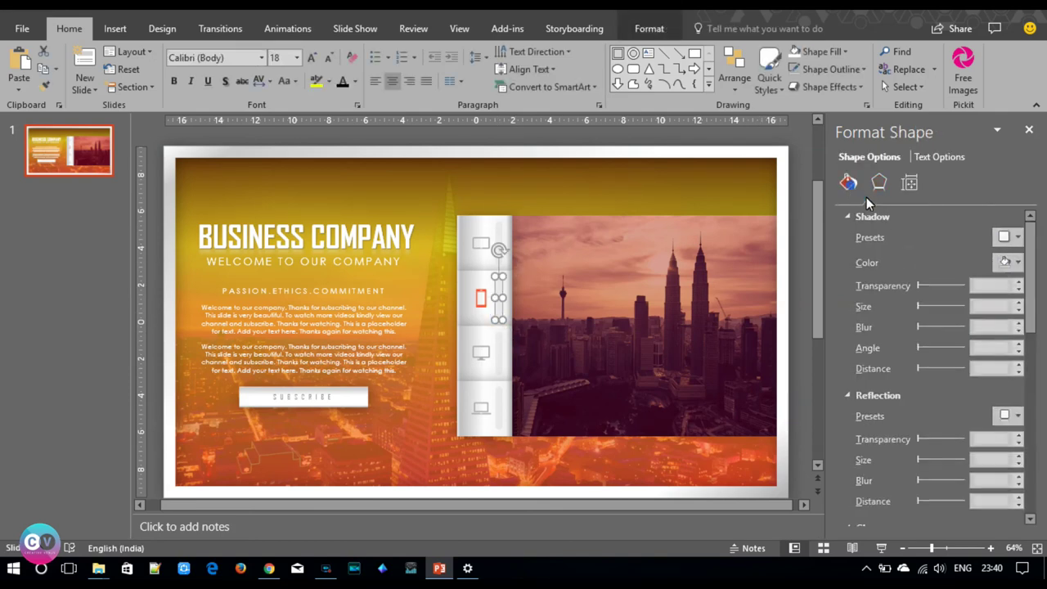
click(849, 183)
click(1004, 352)
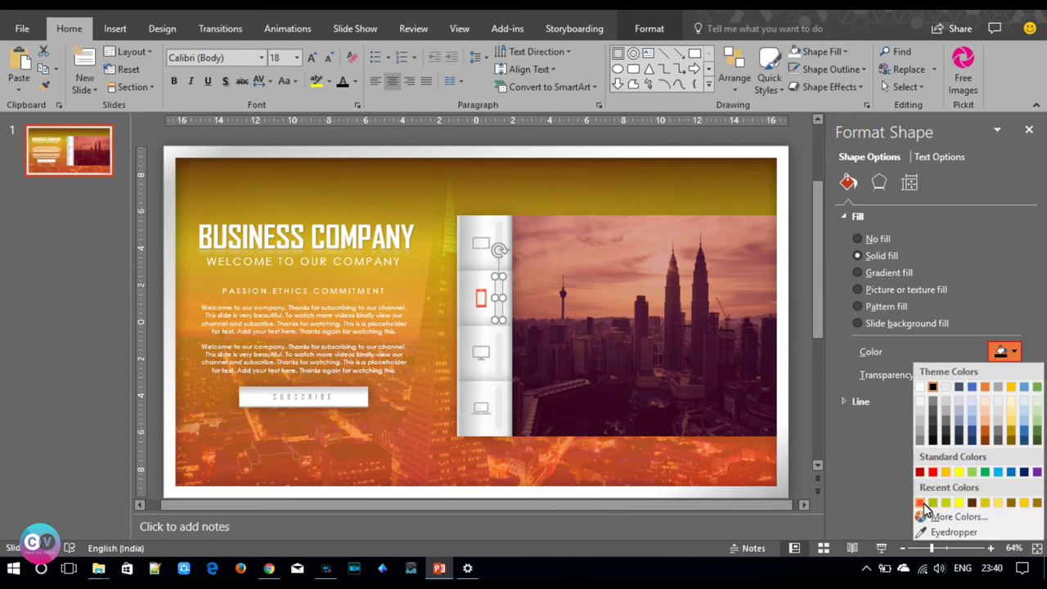
click(924, 503)
drag(961, 375, 932, 379)
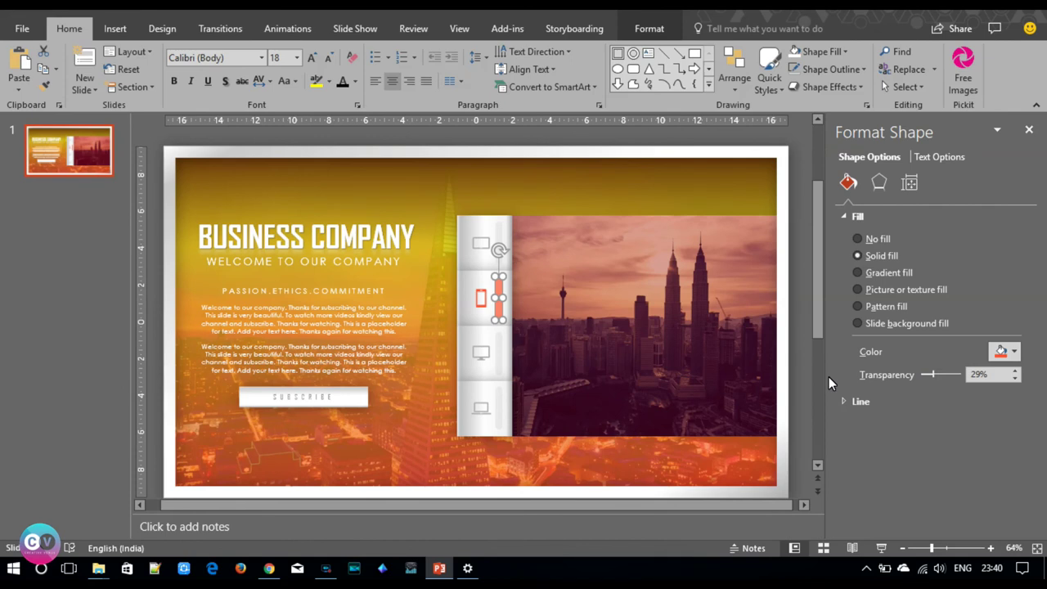
click(802, 380)
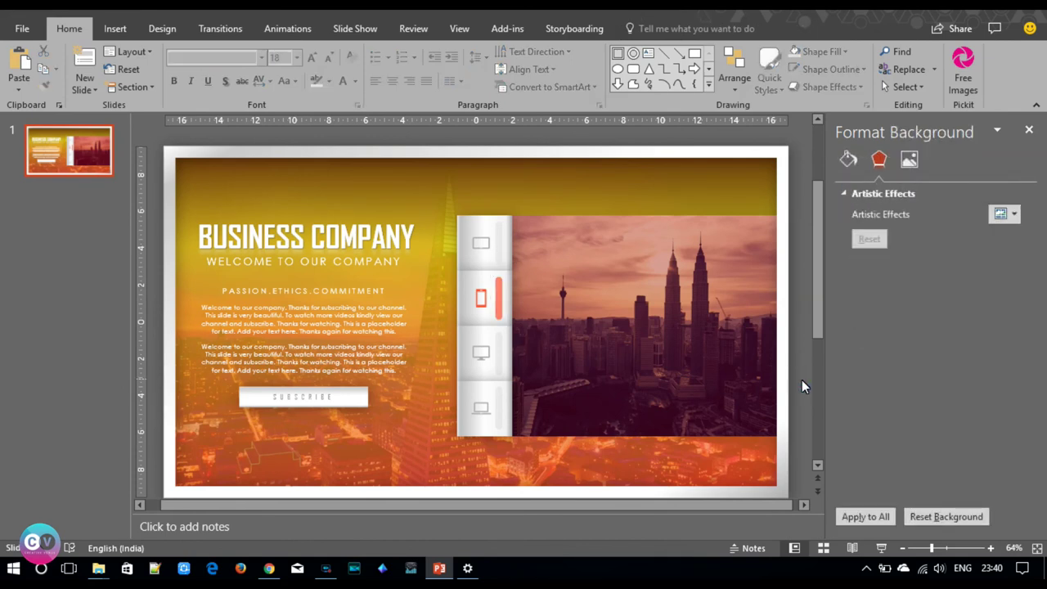
Set the first gradient stop of the full-slide overlay to bright yellow.
click(482, 307)
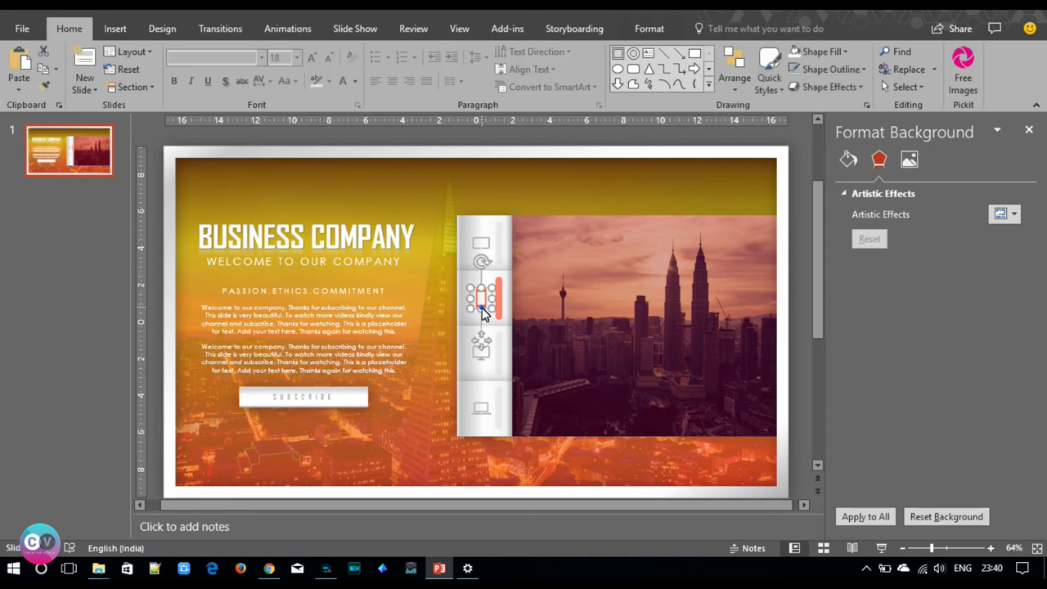
click(153, 350)
click(341, 183)
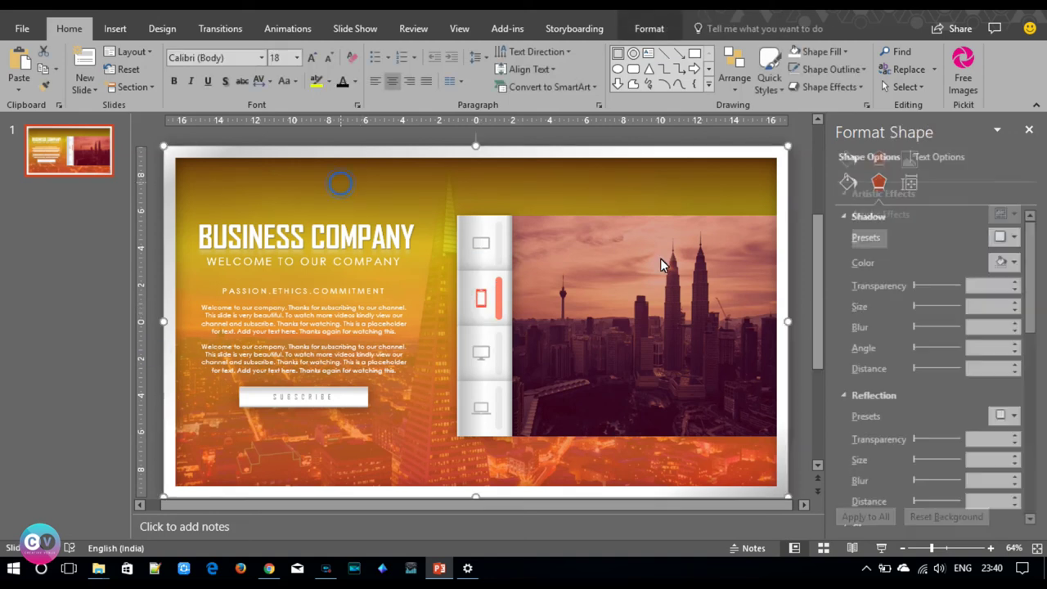
click(848, 182)
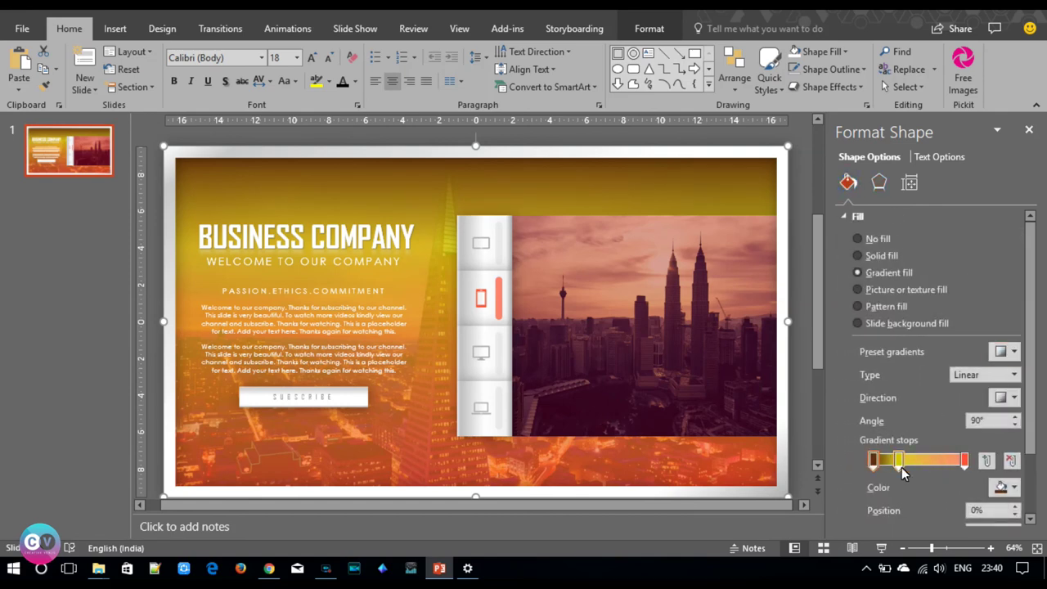
click(1003, 488)
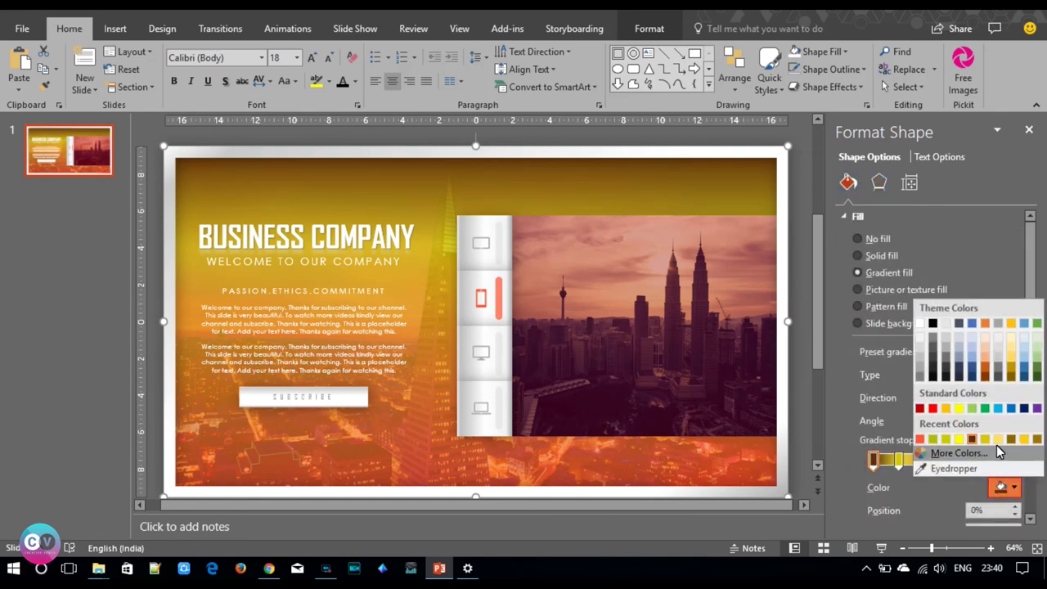
click(1024, 440)
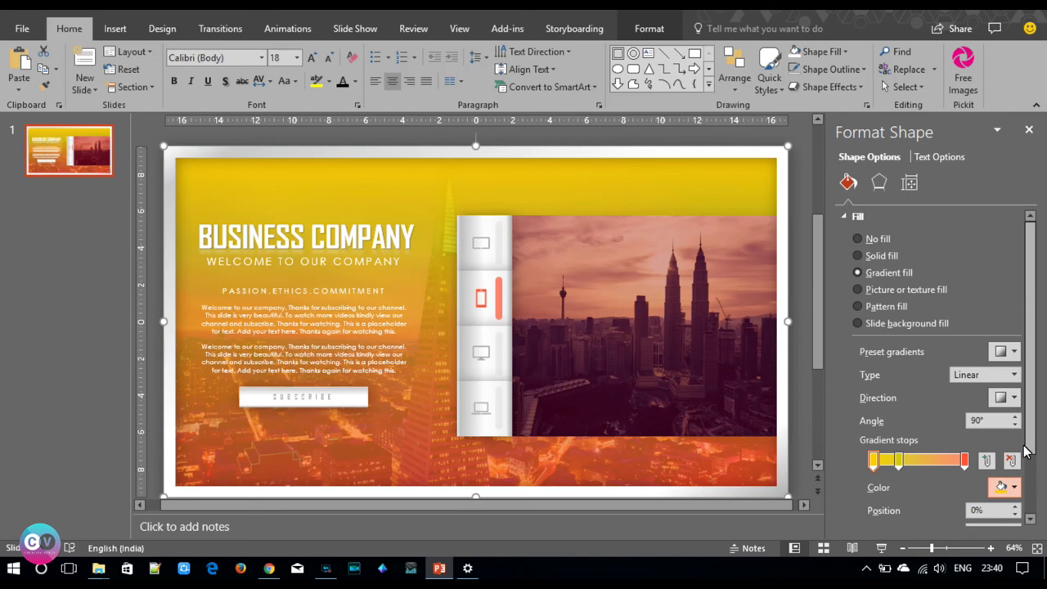
click(874, 461)
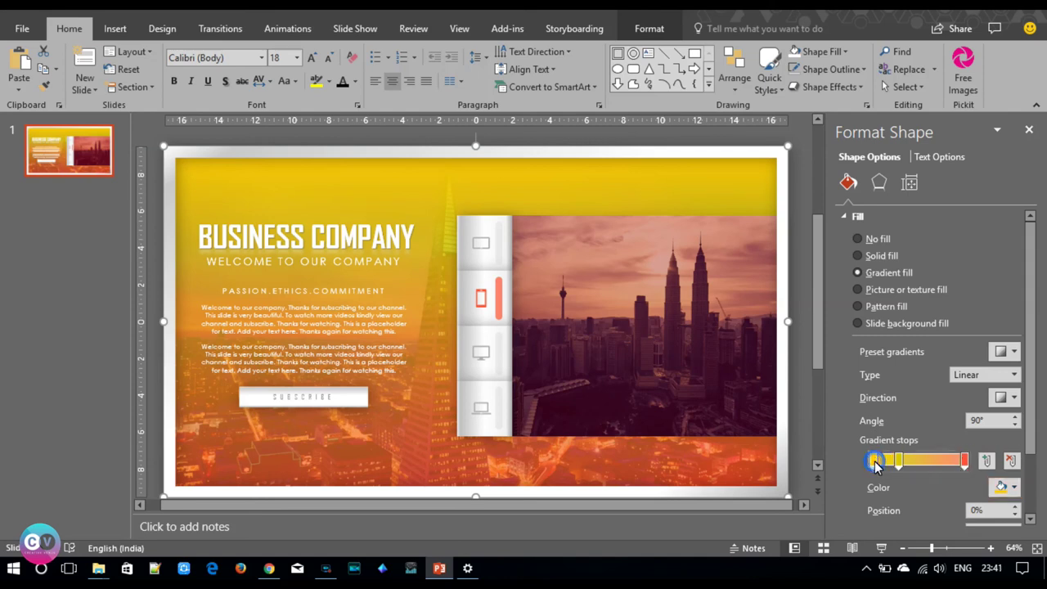
click(900, 459)
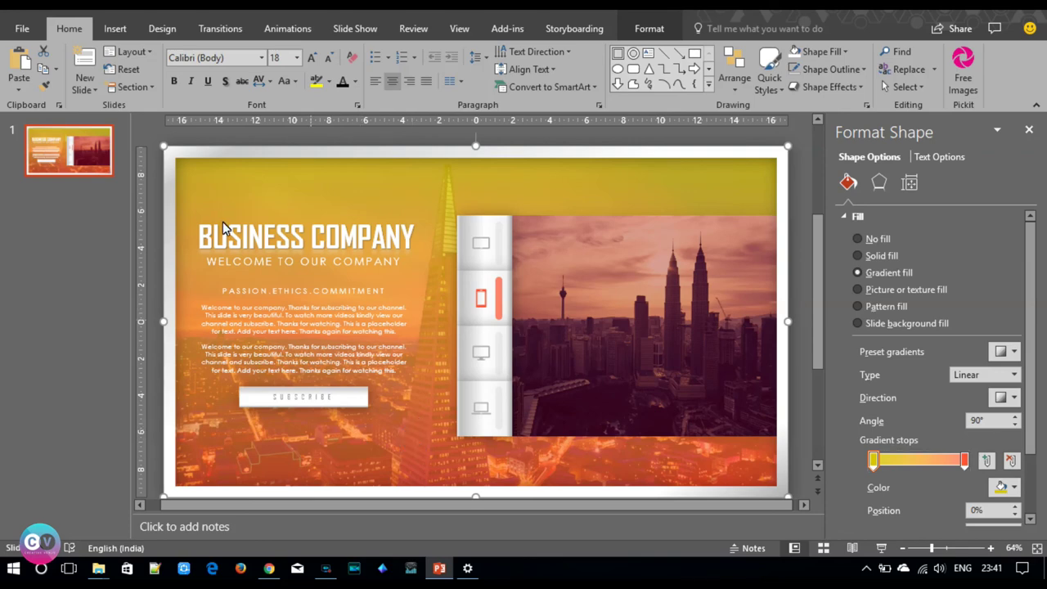
click(101, 27)
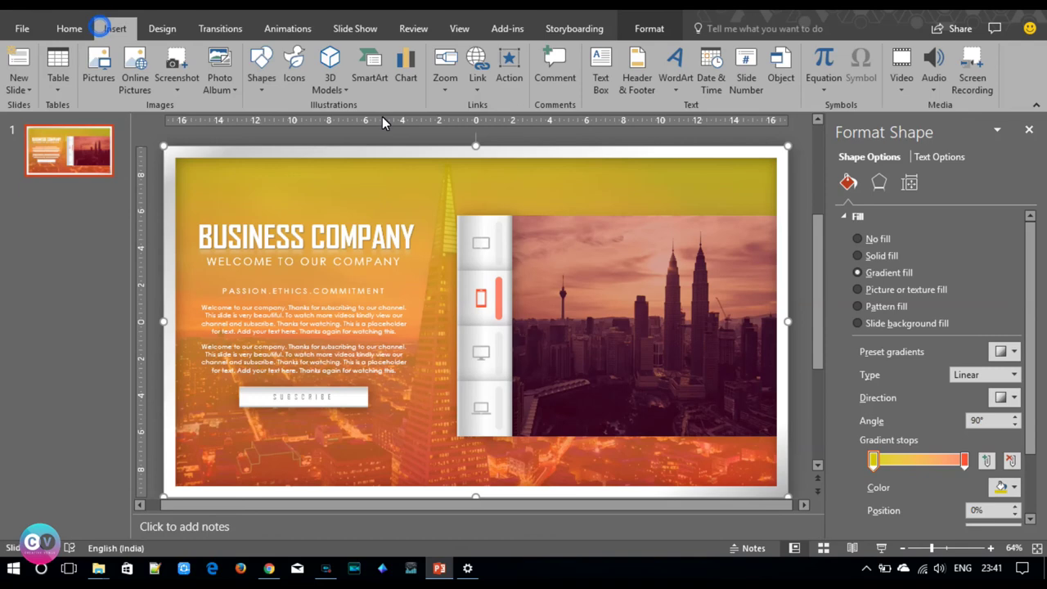
Insert the download, cloud-download, phone, share and link icons from the Communication set.
click(297, 79)
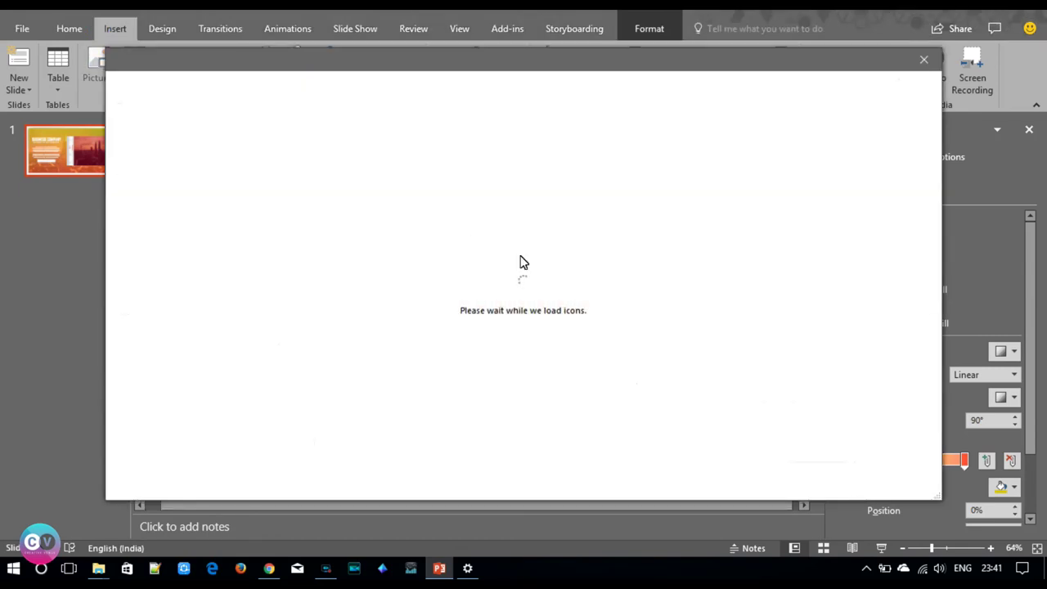
drag(938, 141, 939, 167)
click(774, 272)
click(832, 271)
click(478, 336)
click(419, 336)
click(282, 335)
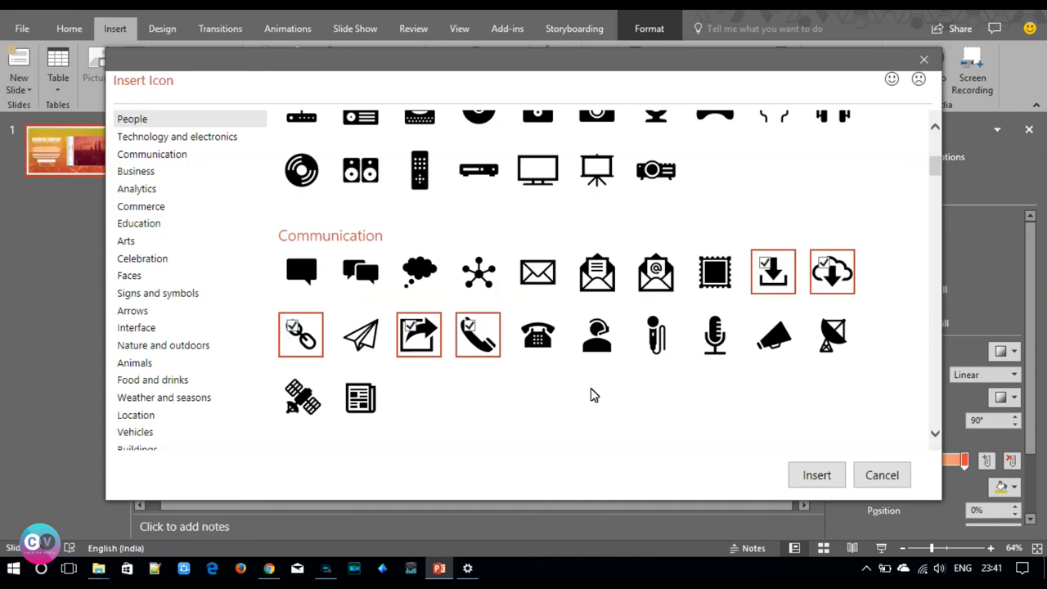
click(798, 473)
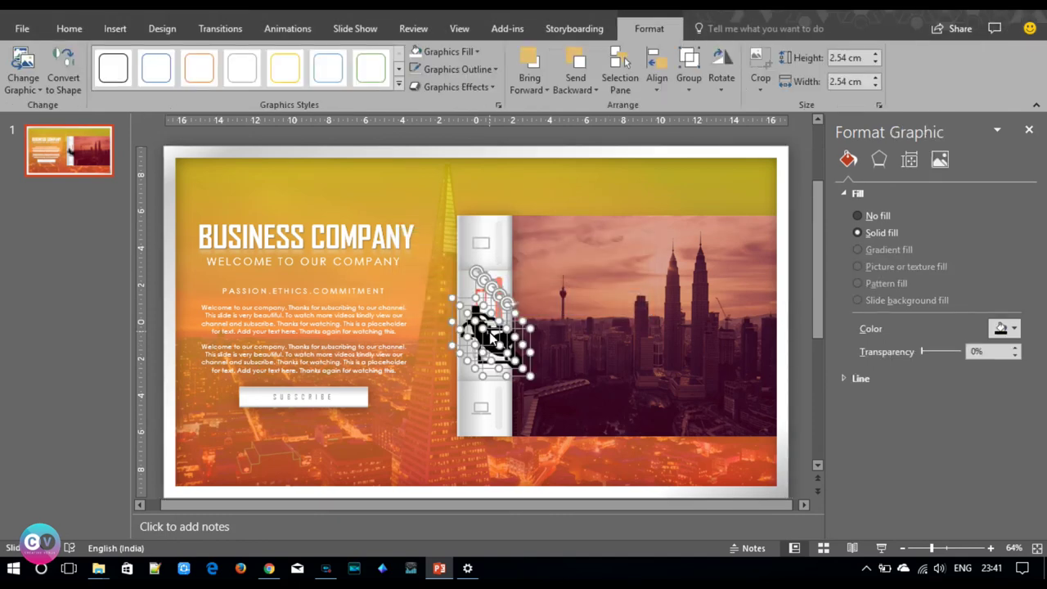
Move the new icons below the SUBSCRIBE button, shrink them, and bring the stray bottom icon up into the row.
drag(494, 337, 293, 440)
drag(875, 63, 876, 65)
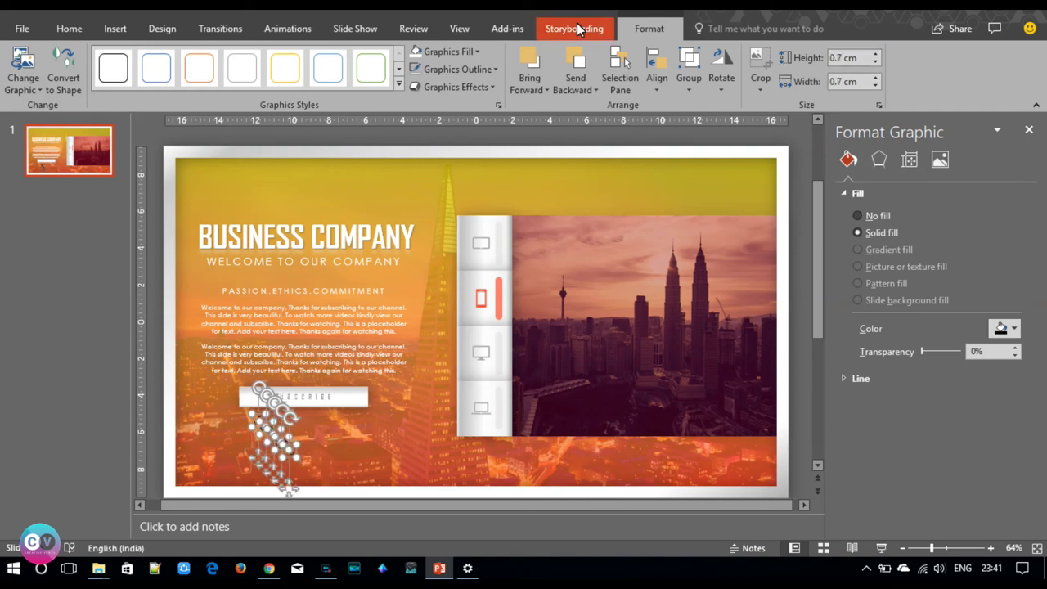
click(297, 452)
click(285, 483)
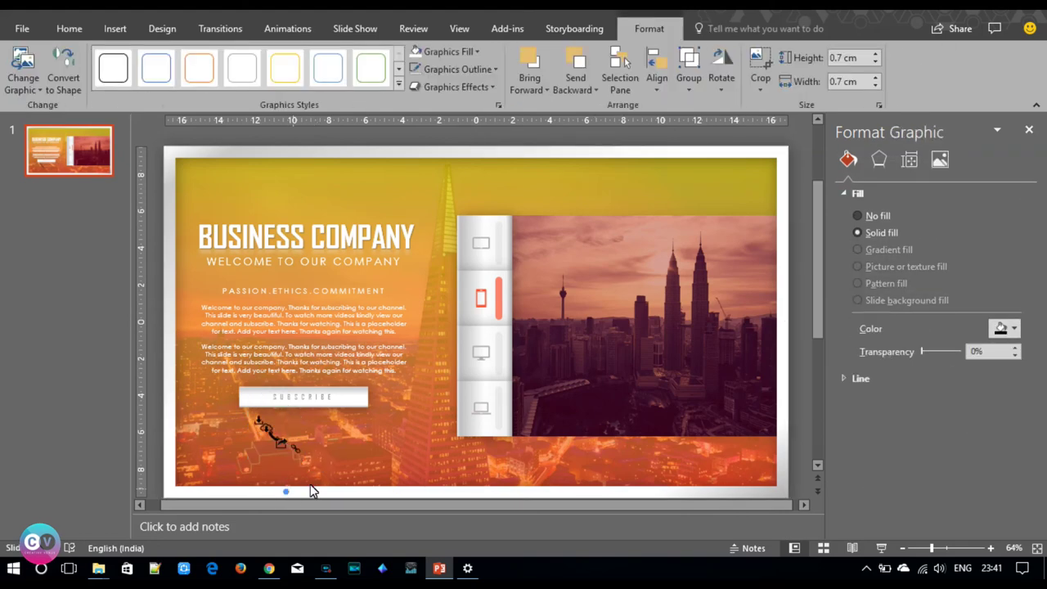
mouse_move(286, 491)
mouse_down()
mouse_move(315, 437)
mouse_move(296, 433)
mouse_up()
Select all five icons: download, cloud, phone, share and link.
click(277, 434)
click(255, 428)
shift+click(278, 433)
shift+click(295, 433)
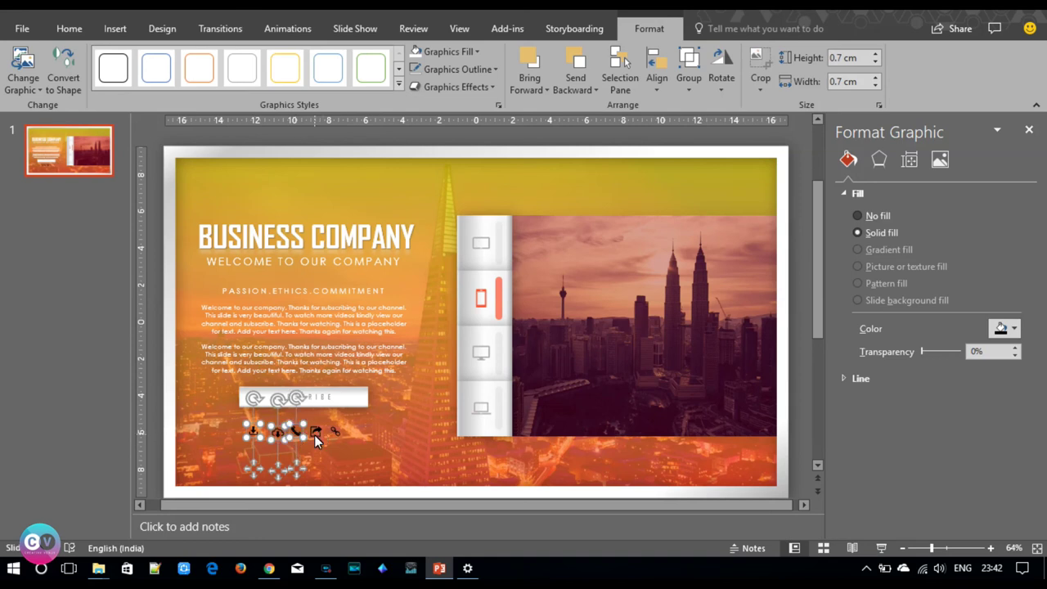
shift+click(316, 434)
shift+click(336, 431)
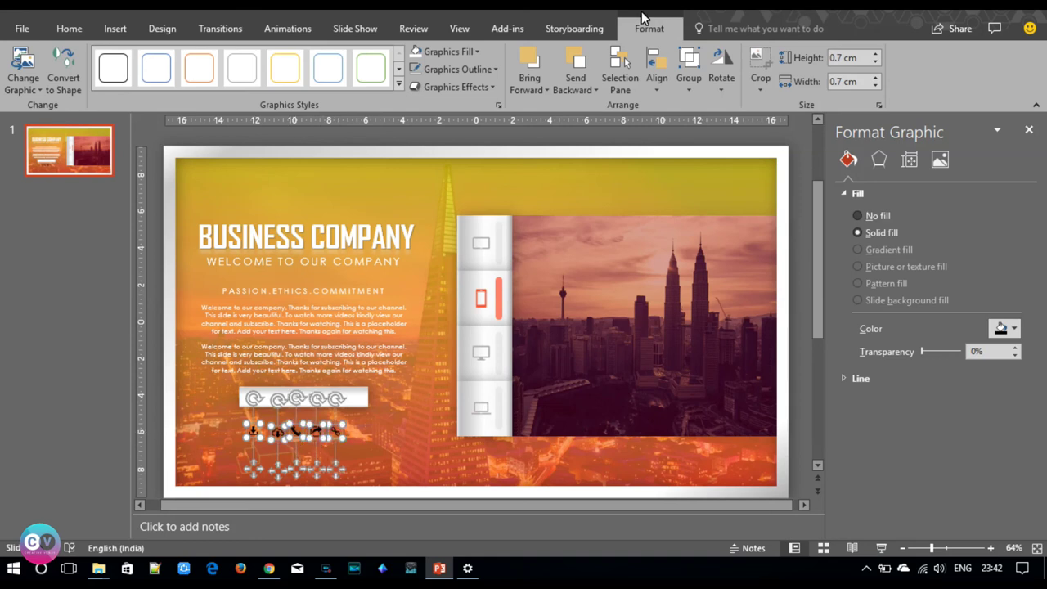
Align the five icons by their tops and distribute them horizontally.
click(661, 86)
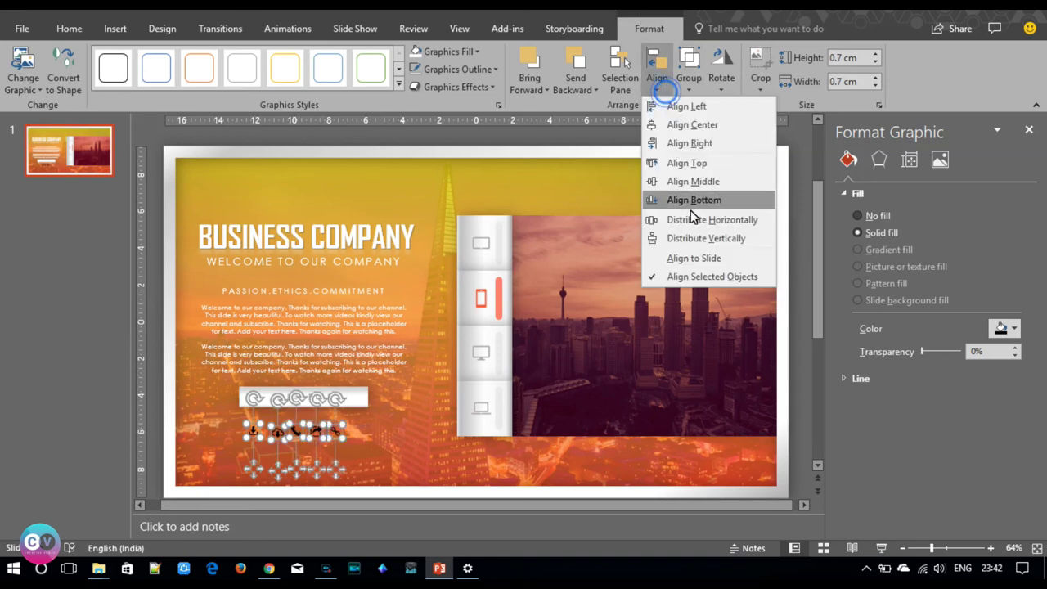
click(703, 163)
click(657, 82)
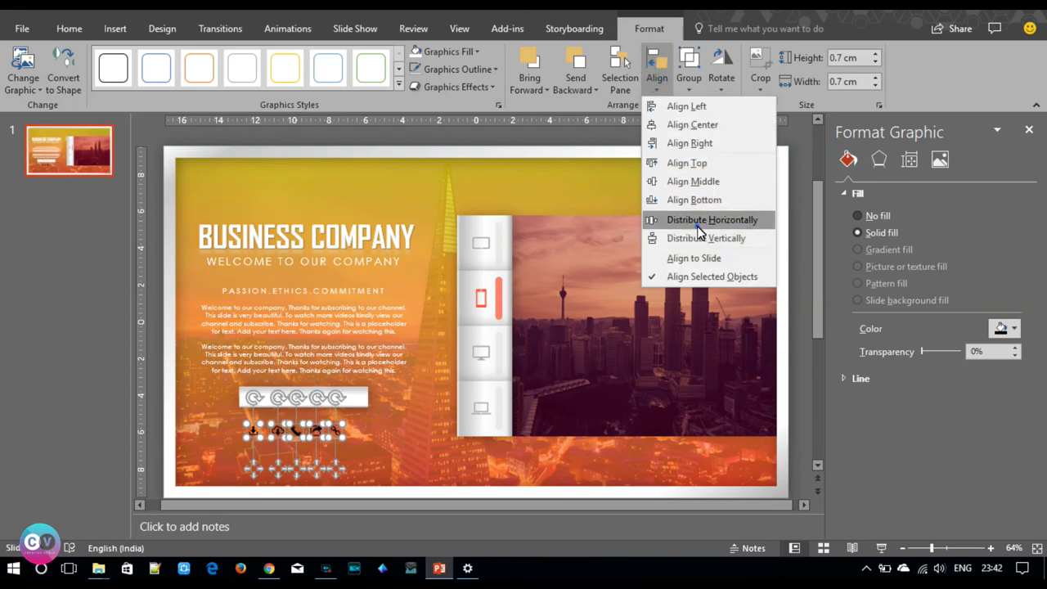
click(700, 221)
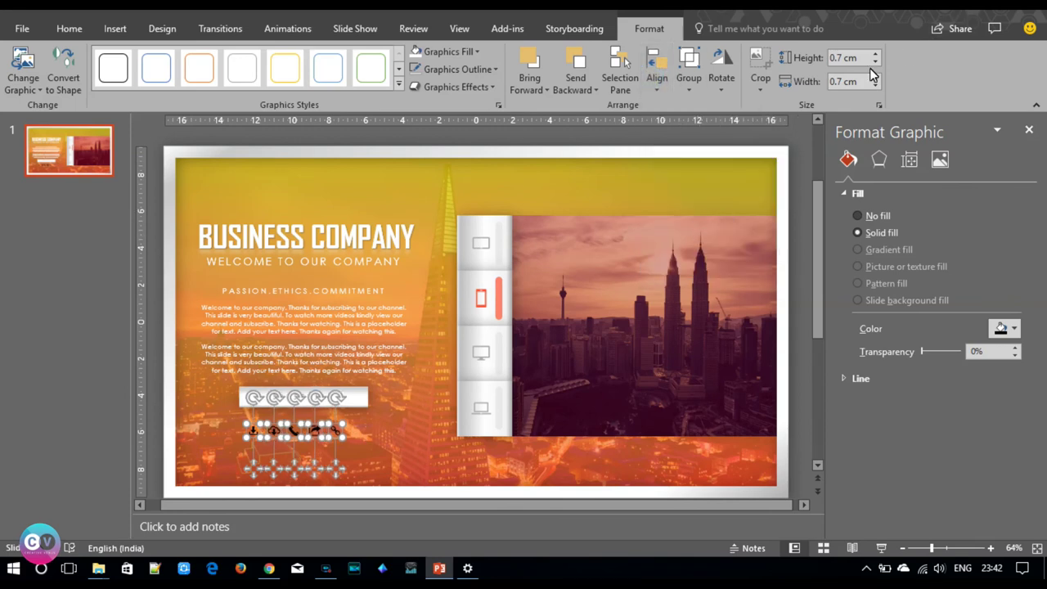
Recolour the icons white, group them, and centre the group under the SUBSCRIBE bar.
click(82, 29)
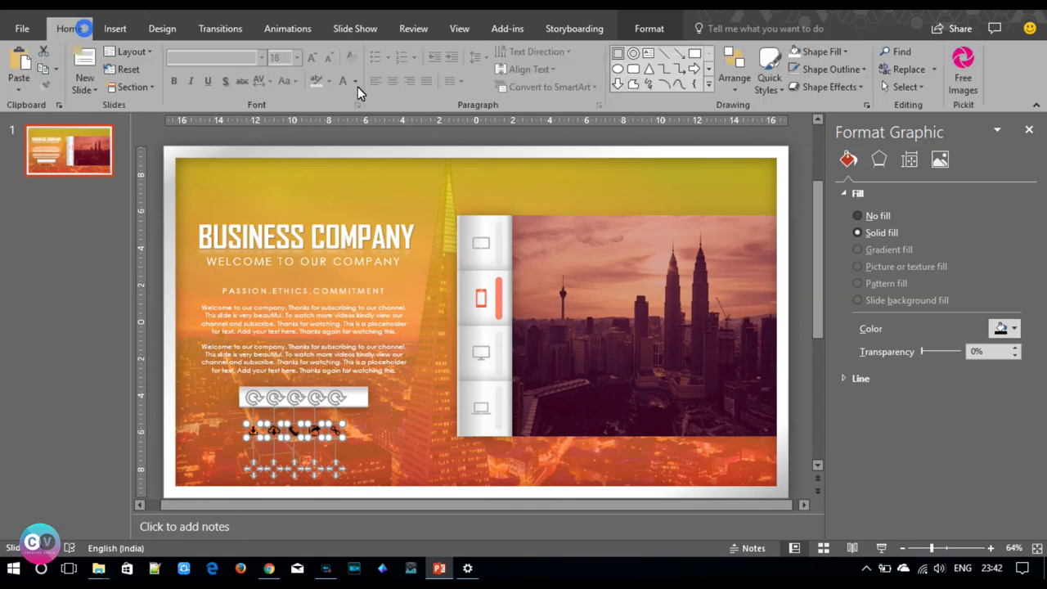
click(651, 29)
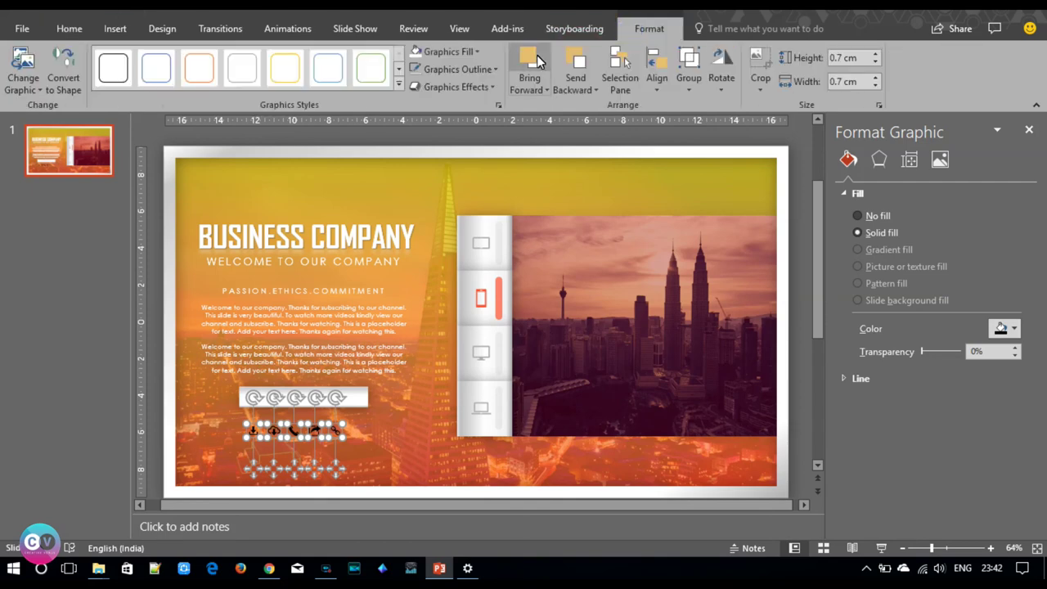
click(417, 52)
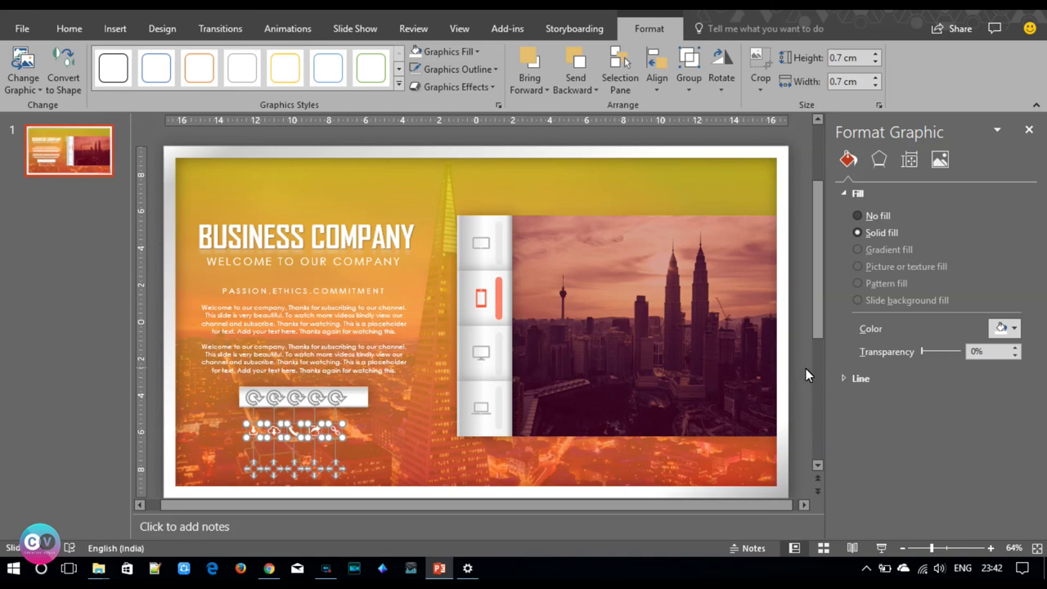
key(Tab)
drag(333, 443, 341, 437)
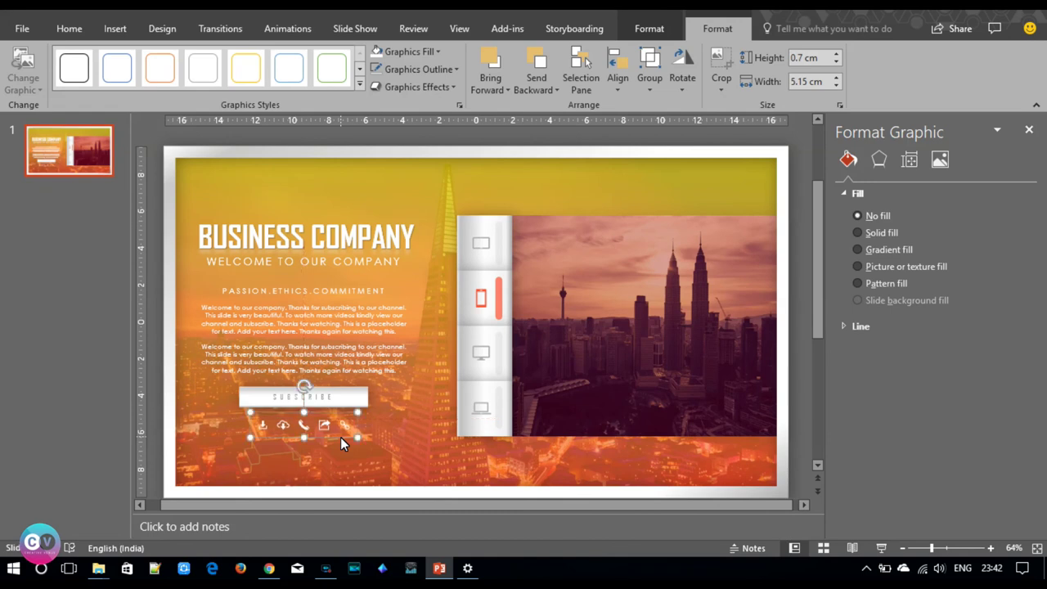
click(155, 399)
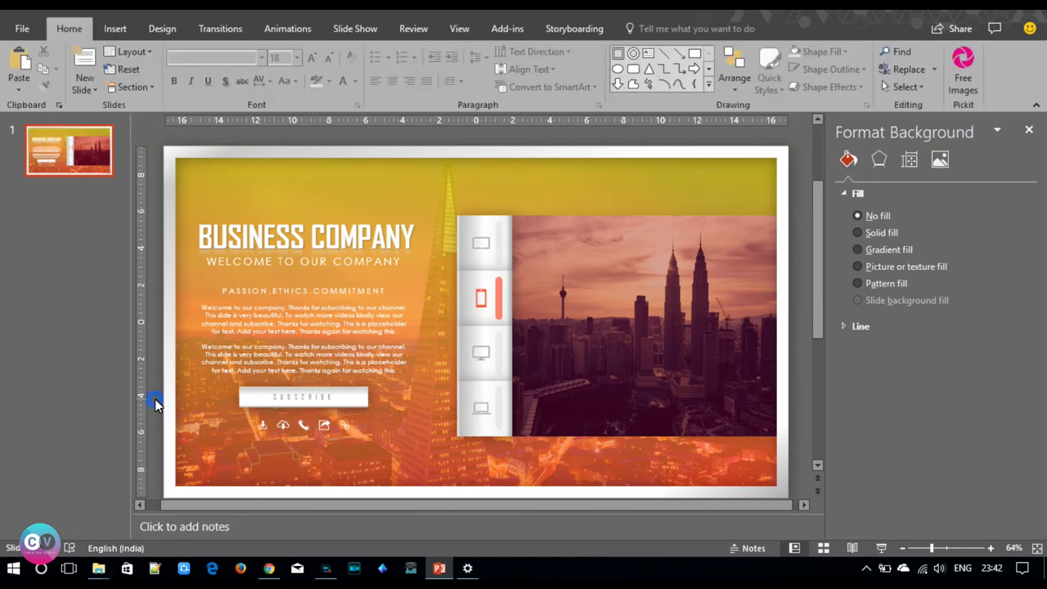
Darken the overlay's gradient colour and move the red stop to the 26% position.
click(398, 479)
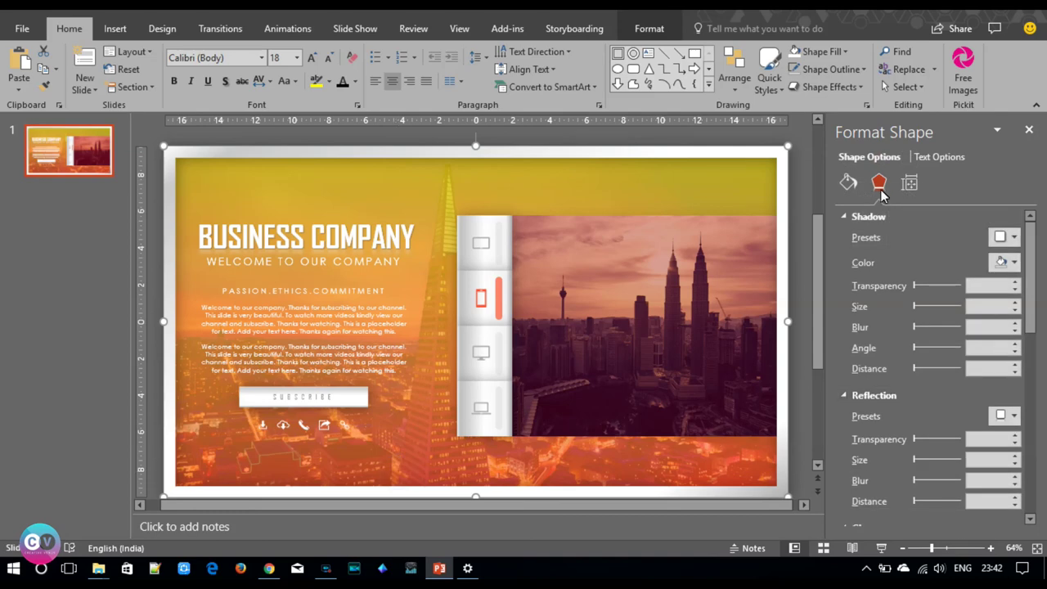
click(848, 183)
click(1005, 487)
click(954, 465)
drag(570, 222, 568, 234)
click(626, 145)
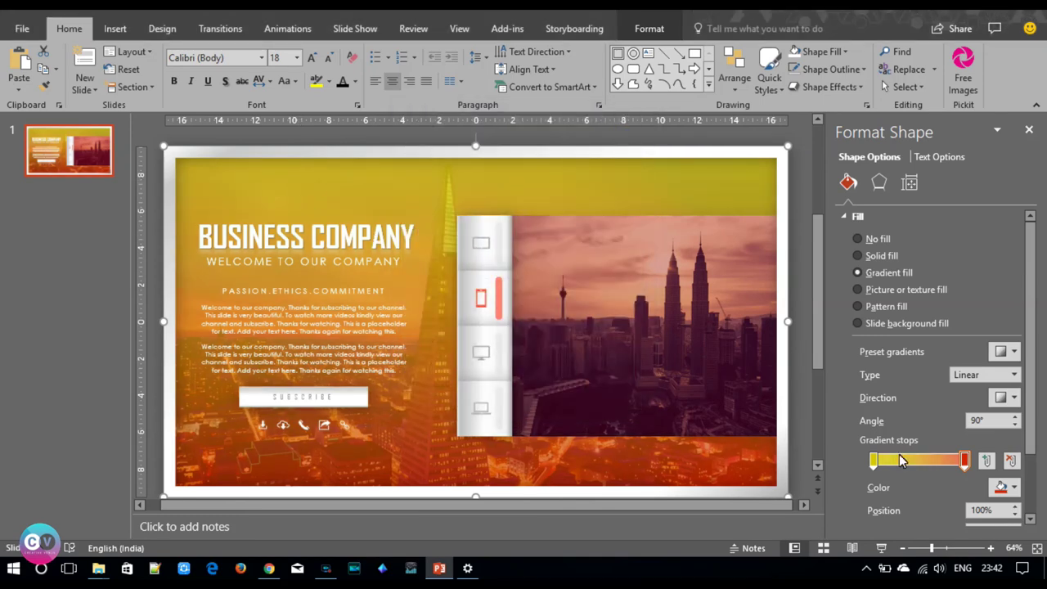
mouse_move(964, 464)
mouse_down()
mouse_move(910, 463)
mouse_move(969, 470)
mouse_up()
mouse_move(883, 461)
mouse_down()
mouse_move(851, 462)
mouse_move(917, 460)
mouse_move(906, 476)
mouse_up()
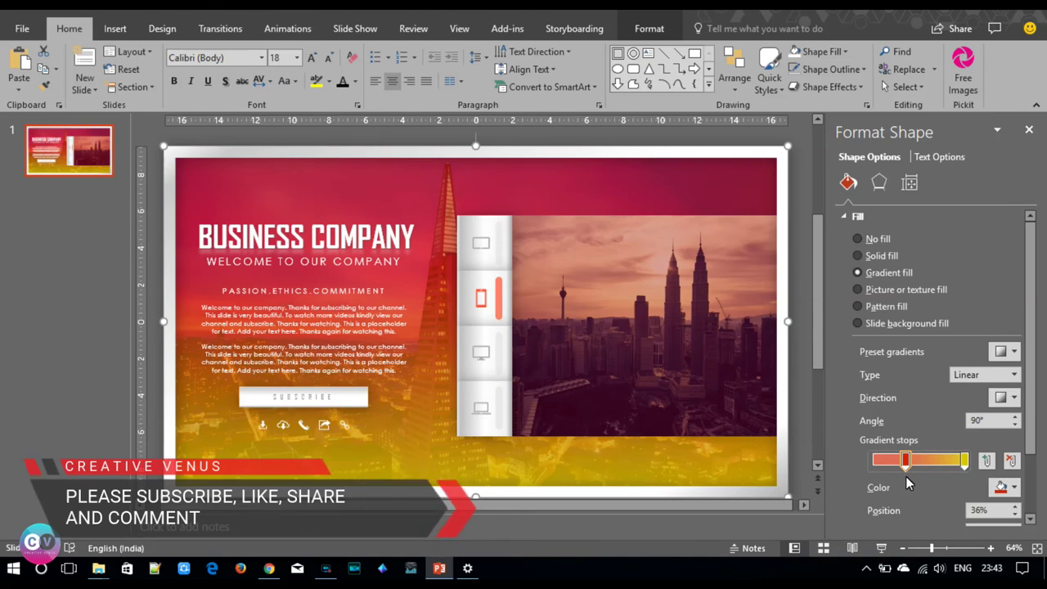
drag(906, 476, 898, 473)
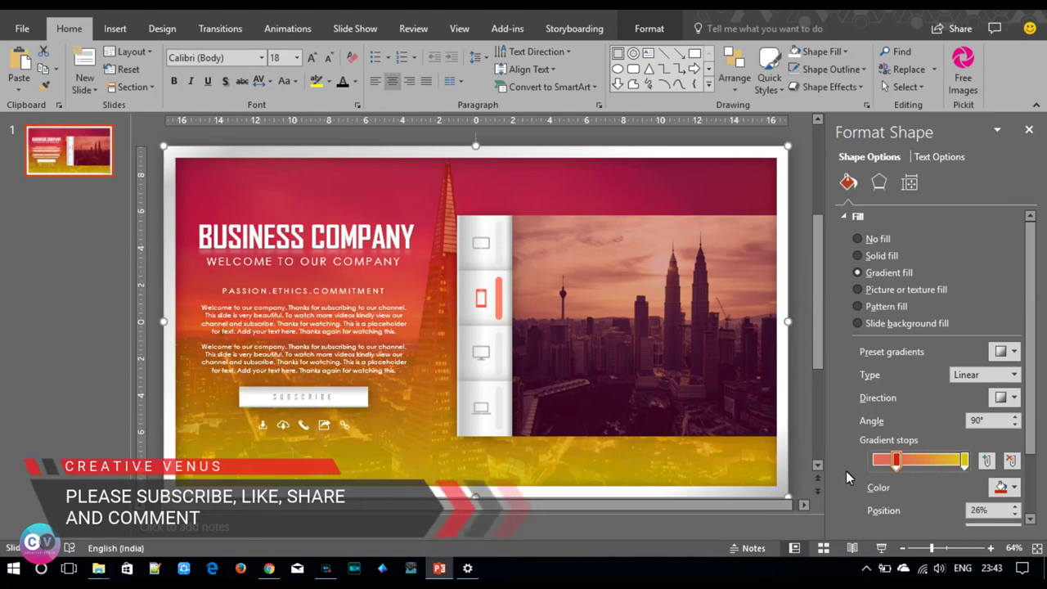
Darken the right-end gradient stop to an olive yellow using a custom colour.
click(966, 461)
click(1005, 487)
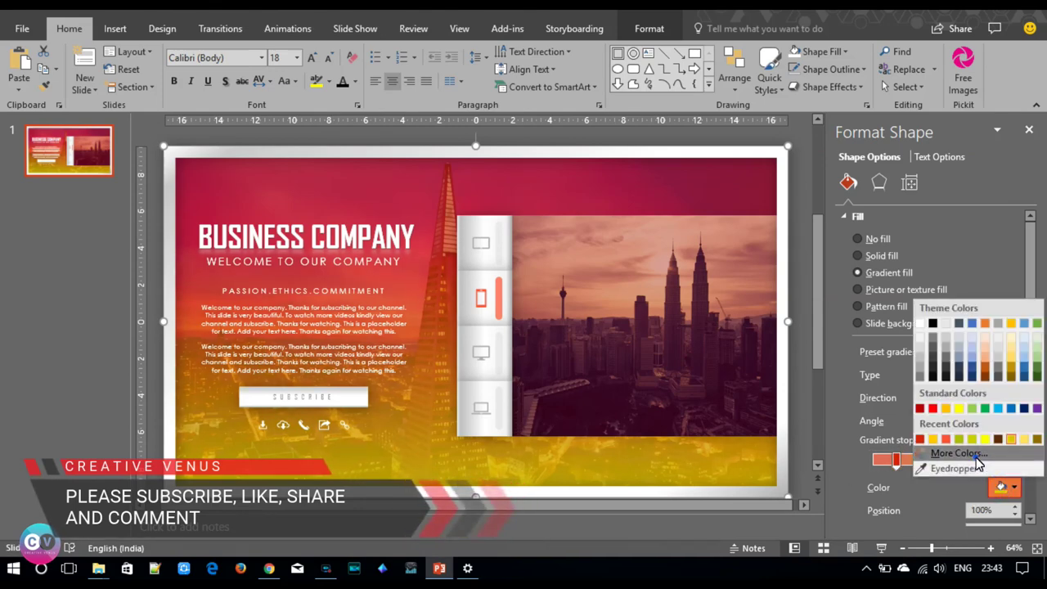
click(959, 452)
click(569, 236)
click(571, 246)
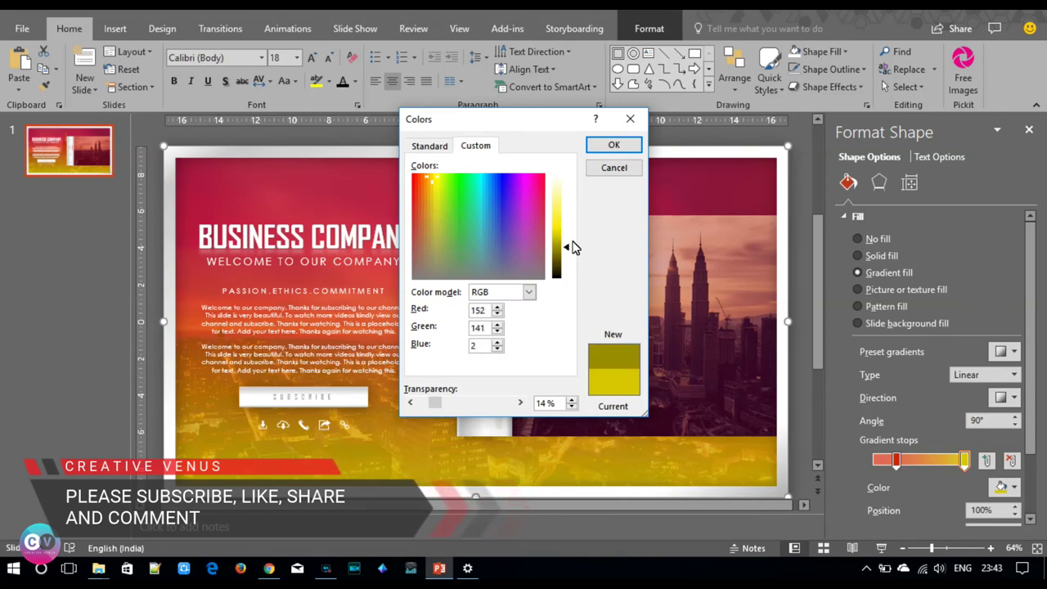
click(614, 145)
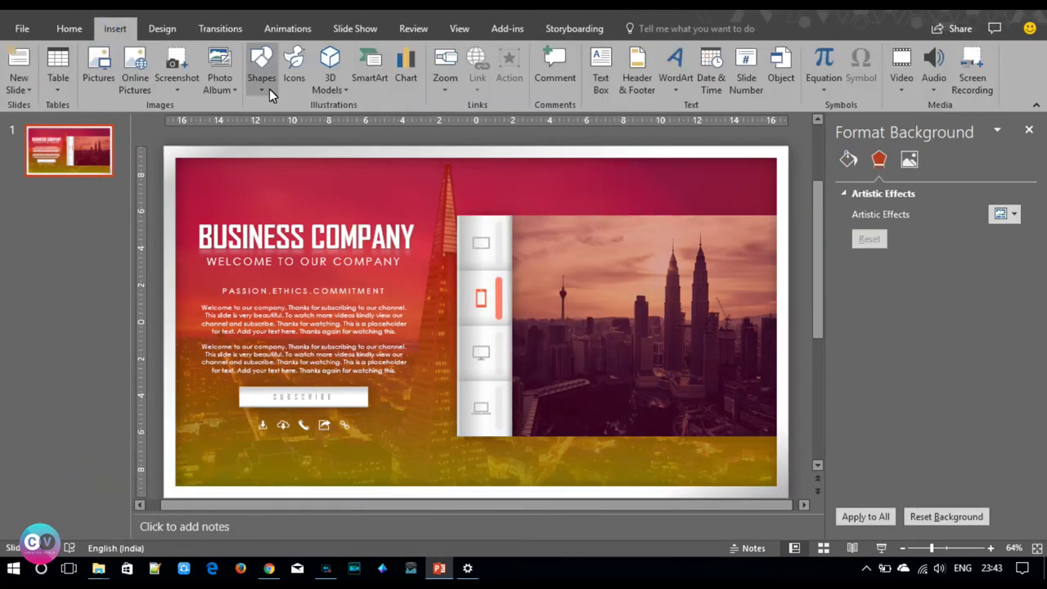
Draw a large rectangle covering the right half of the slide.
click(268, 87)
click(328, 120)
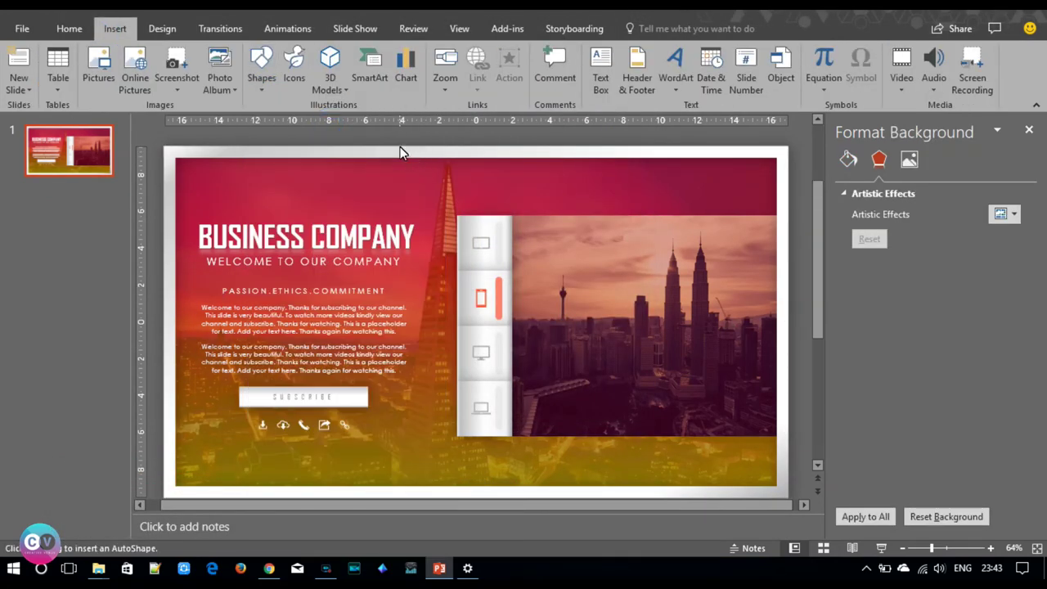
drag(399, 145, 786, 500)
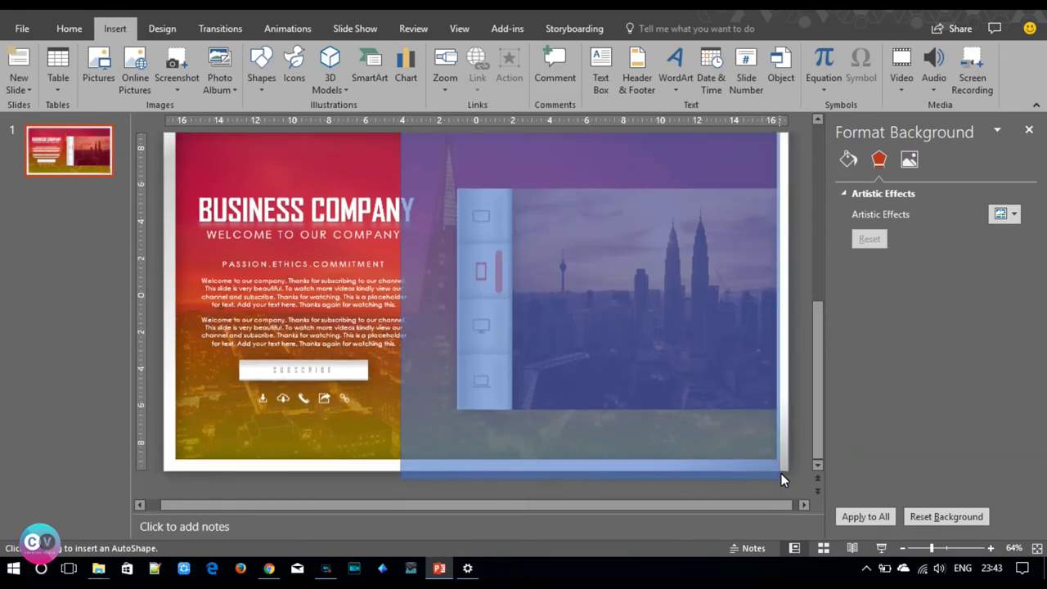
drag(787, 500, 787, 469)
drag(931, 547, 922, 547)
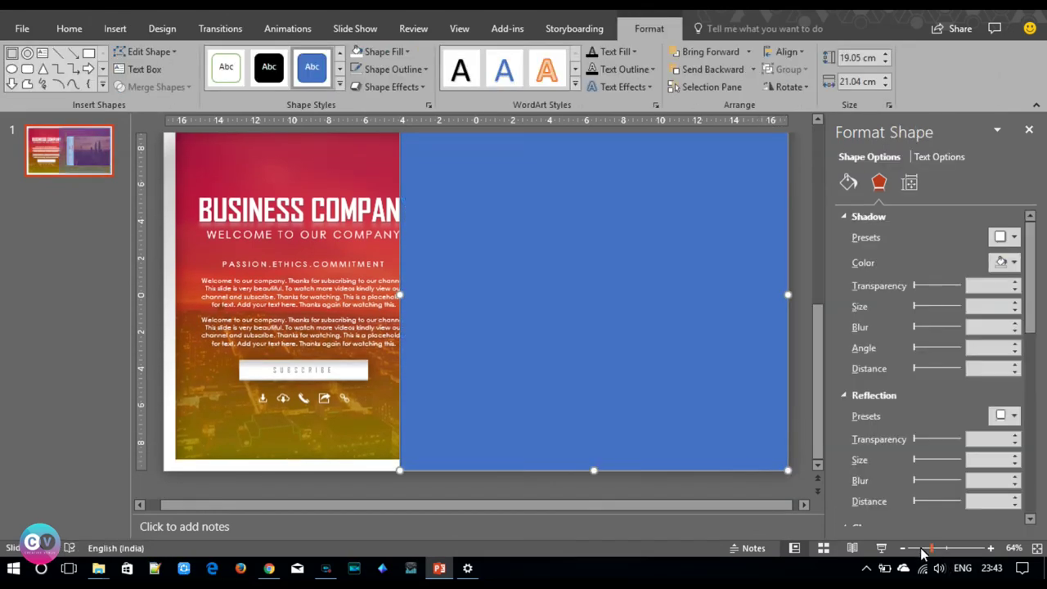
click(340, 69)
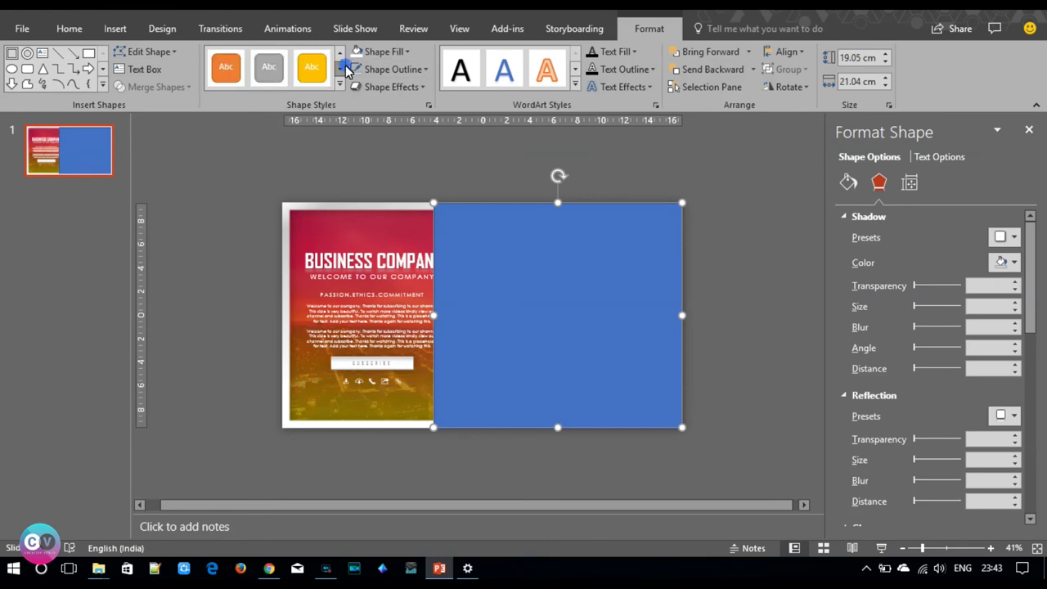
Draw a tall rectangle across the blue rectangle's left edge, tilt it clockwise and widen it.
click(115, 30)
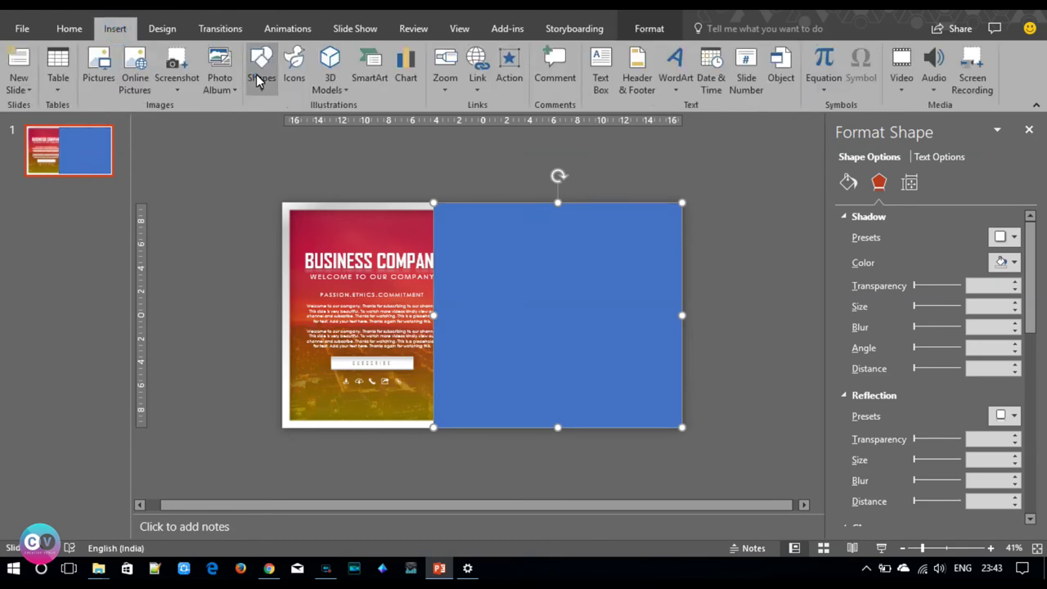
click(256, 75)
click(335, 133)
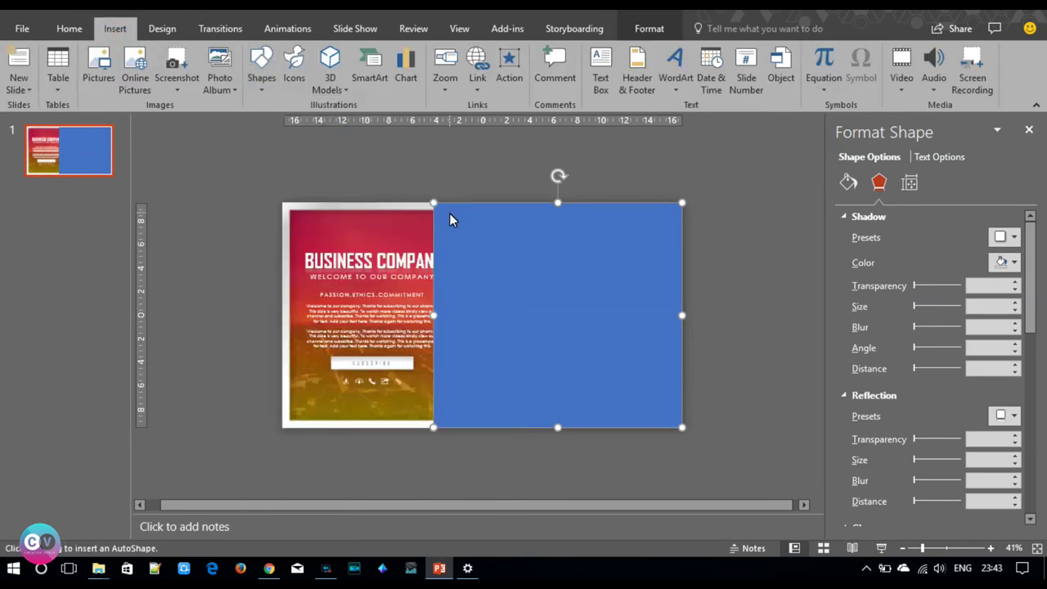
drag(386, 172, 457, 480)
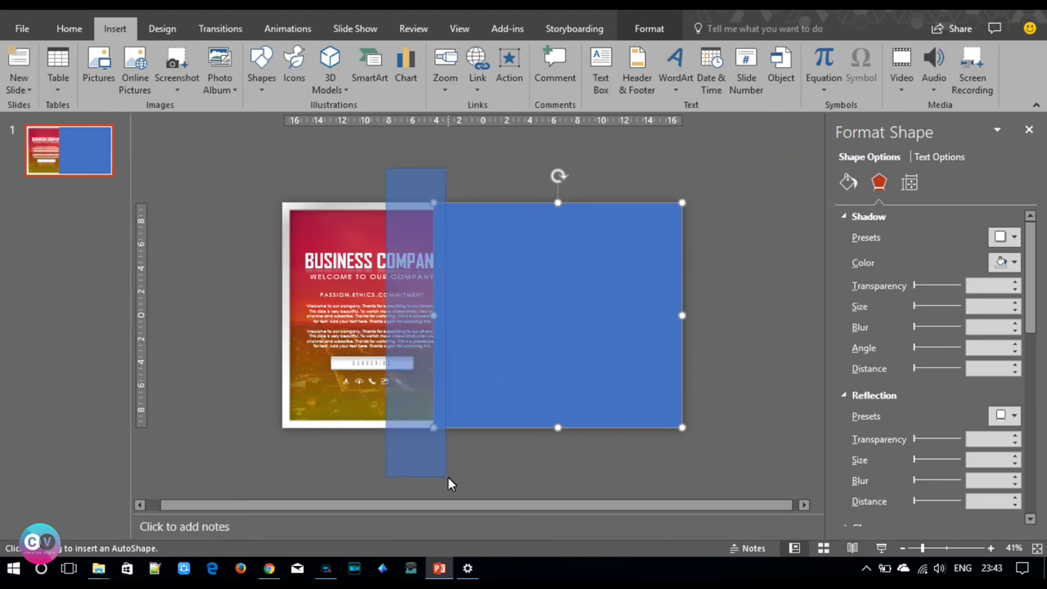
drag(421, 145, 392, 145)
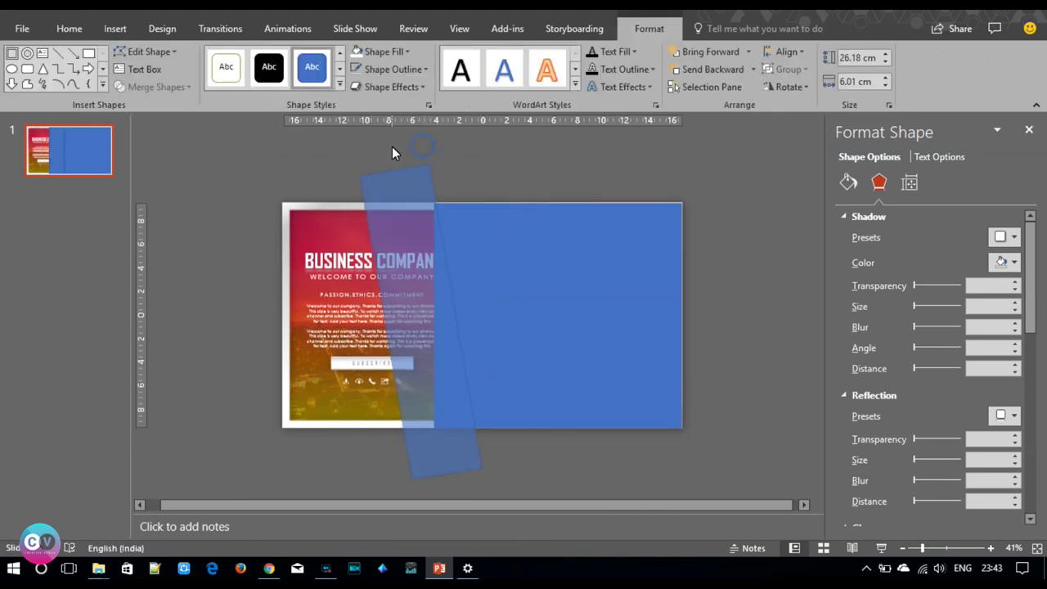
drag(459, 314, 463, 314)
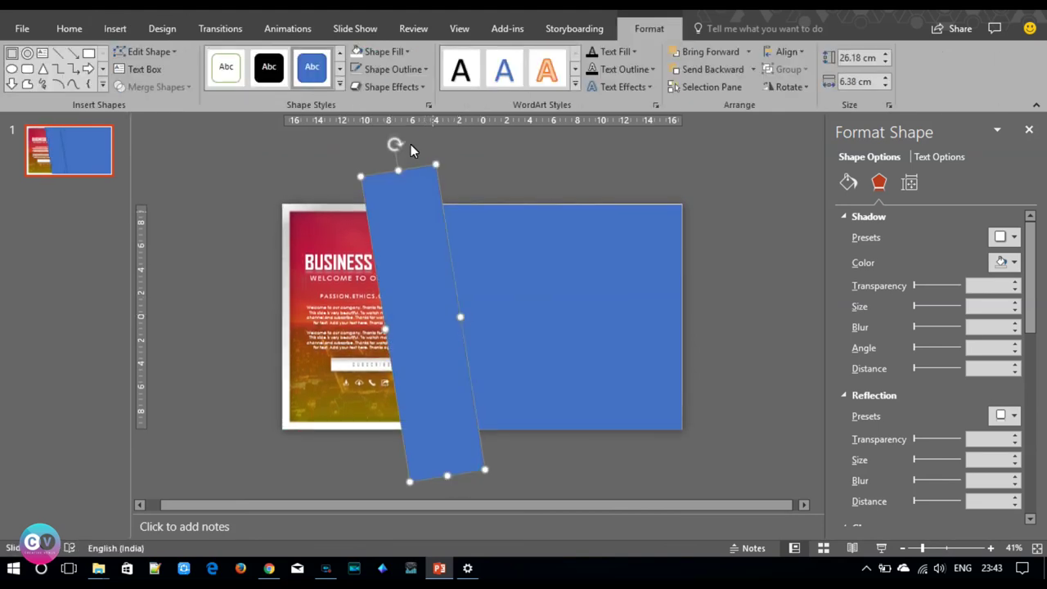
drag(394, 144, 367, 170)
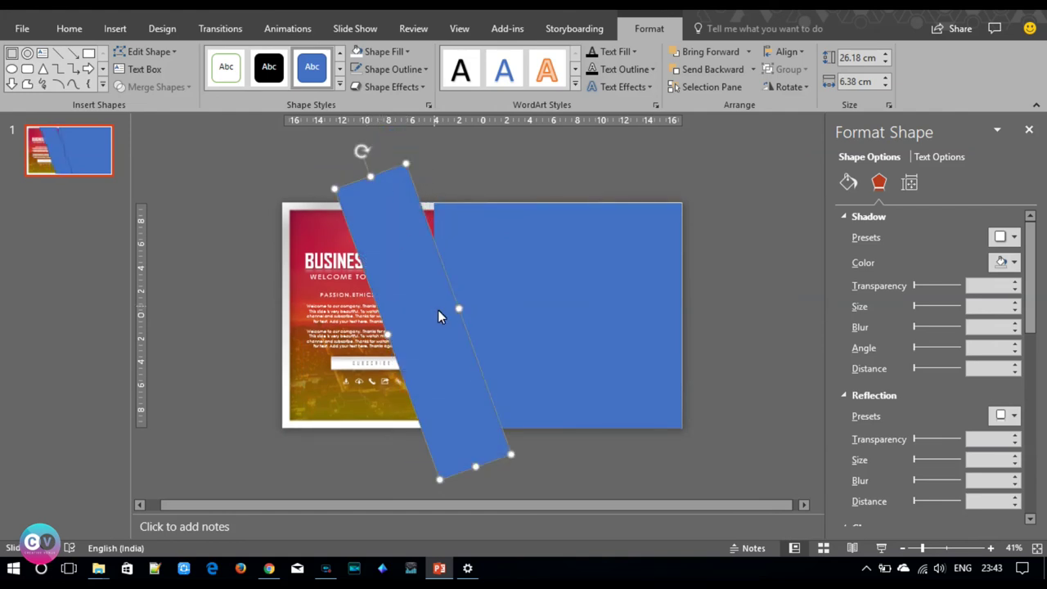
drag(460, 310, 473, 307)
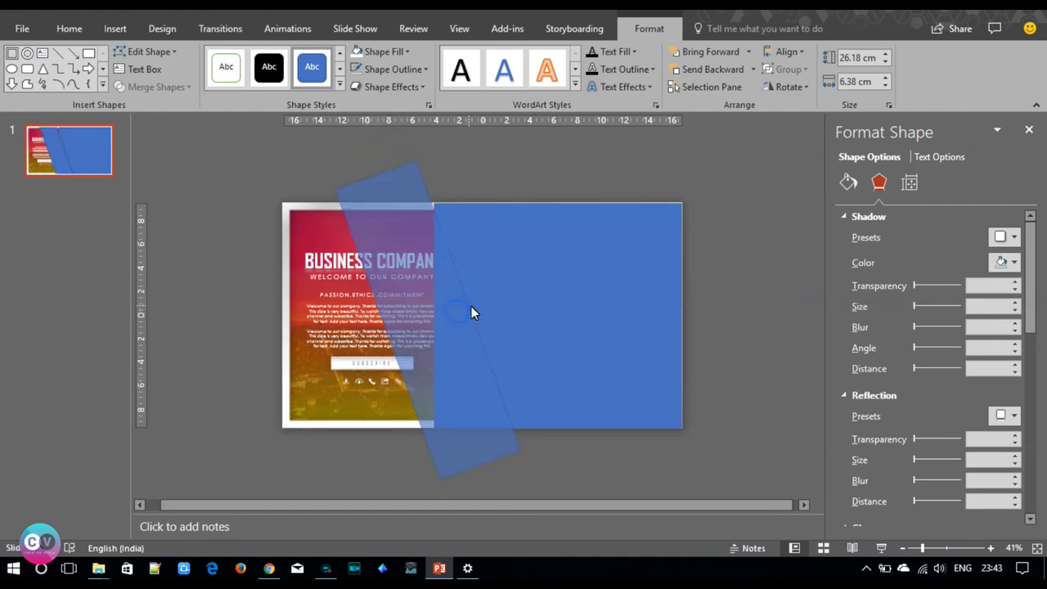
Subtract the tilted rectangle from the large one to form a slanted-edge panel, extending it slightly left.
click(537, 325)
shift+click(409, 297)
click(156, 87)
click(154, 180)
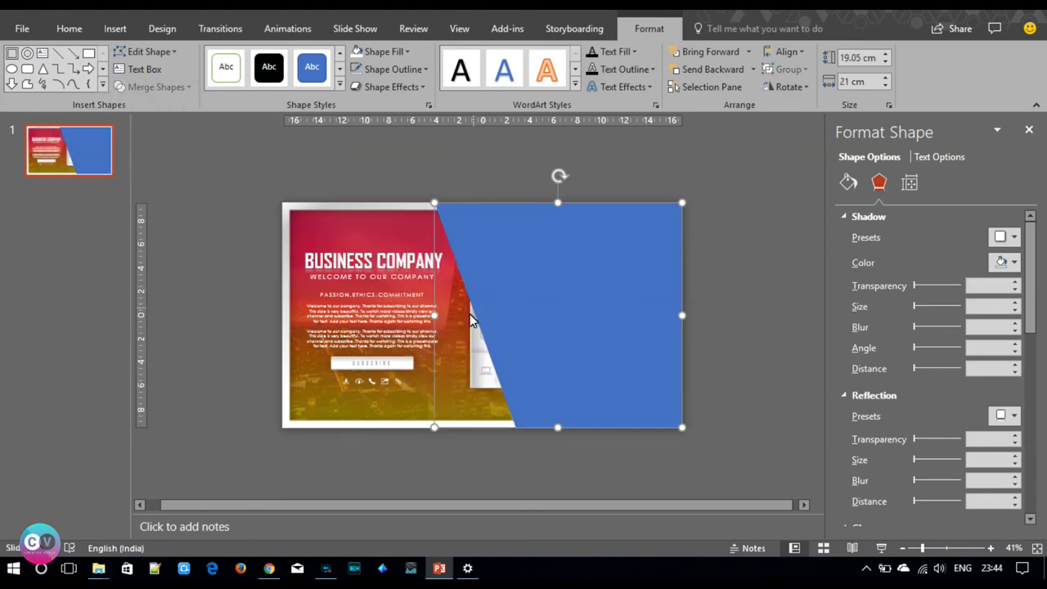
drag(435, 315, 425, 315)
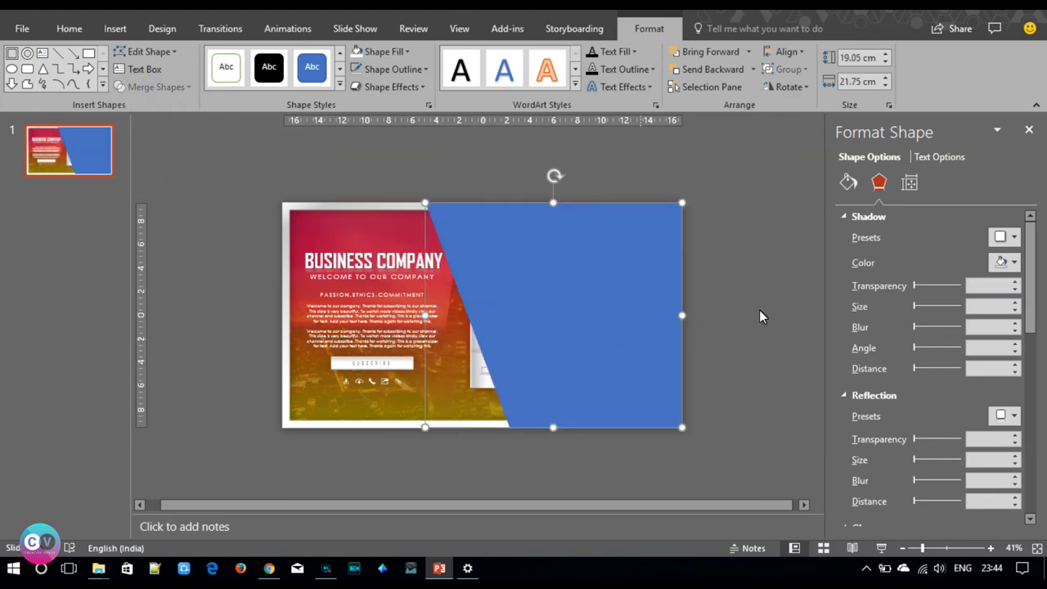
click(848, 185)
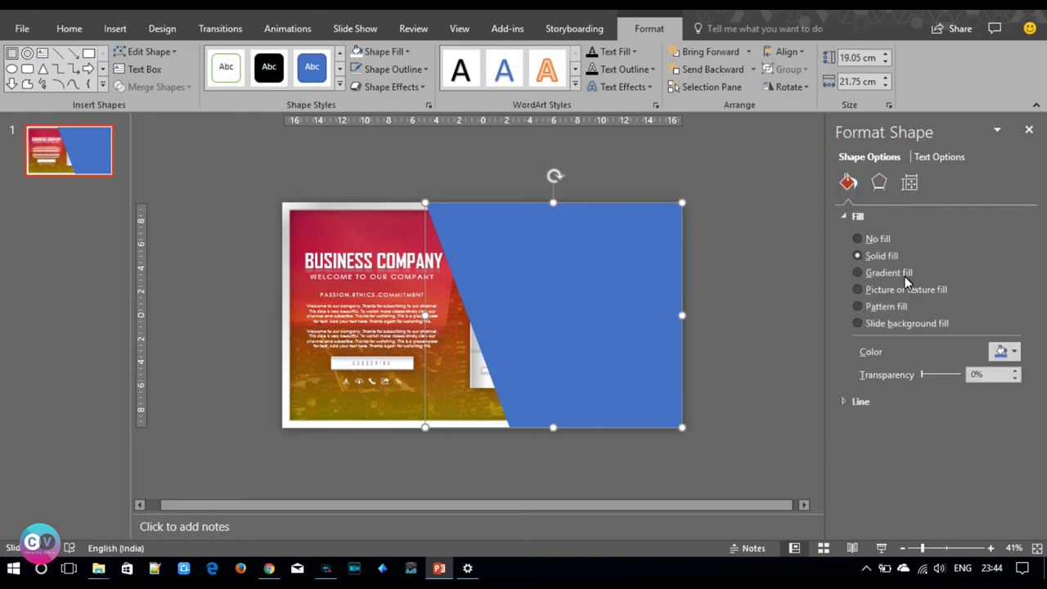
Give the diagonal panel a gradient fill with both gradient stops set to white.
click(891, 273)
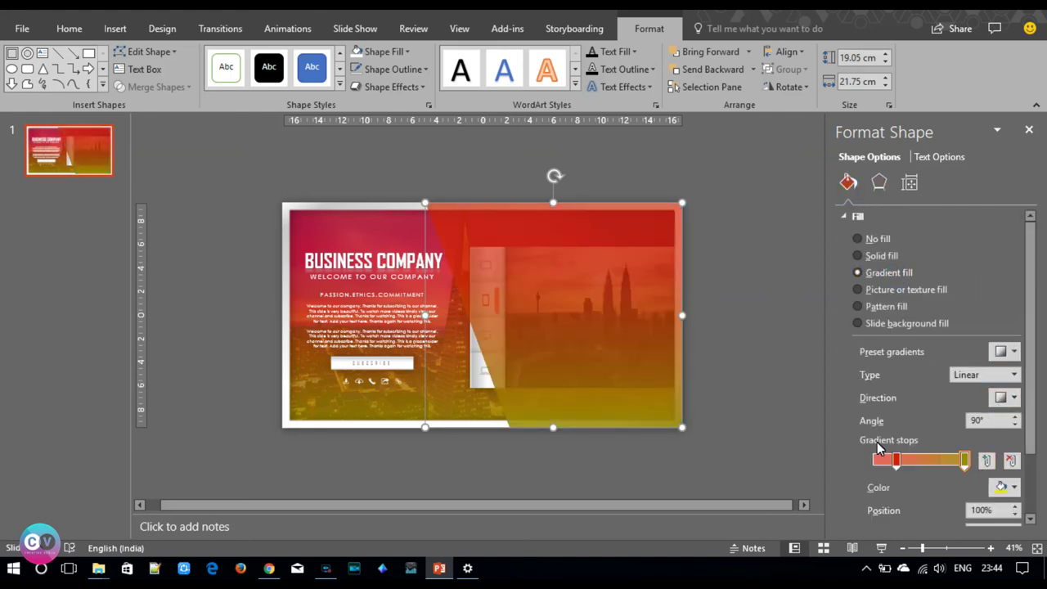
drag(896, 460, 873, 460)
click(1003, 487)
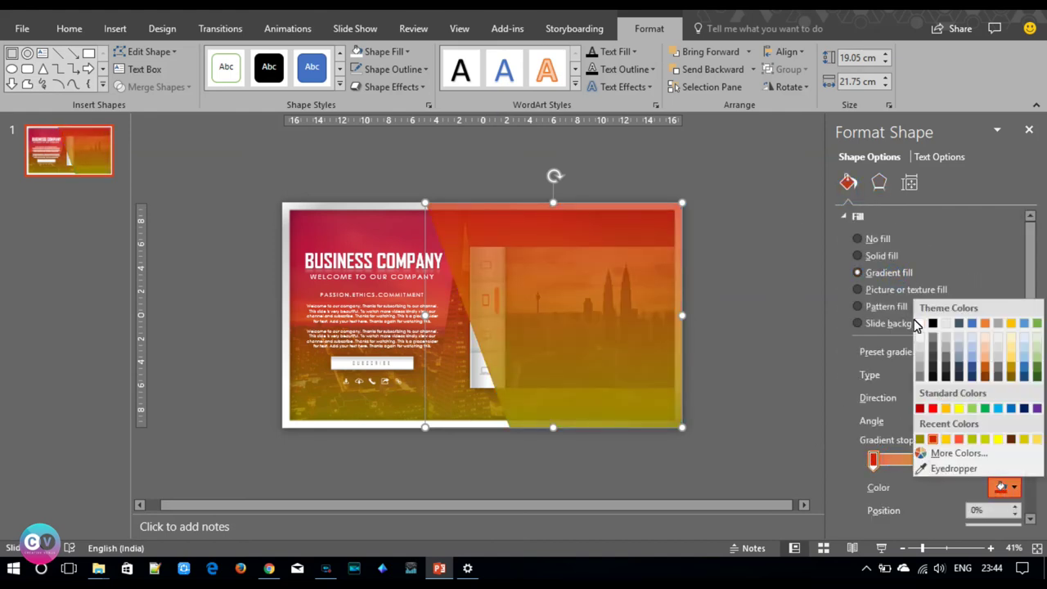
click(920, 325)
click(966, 460)
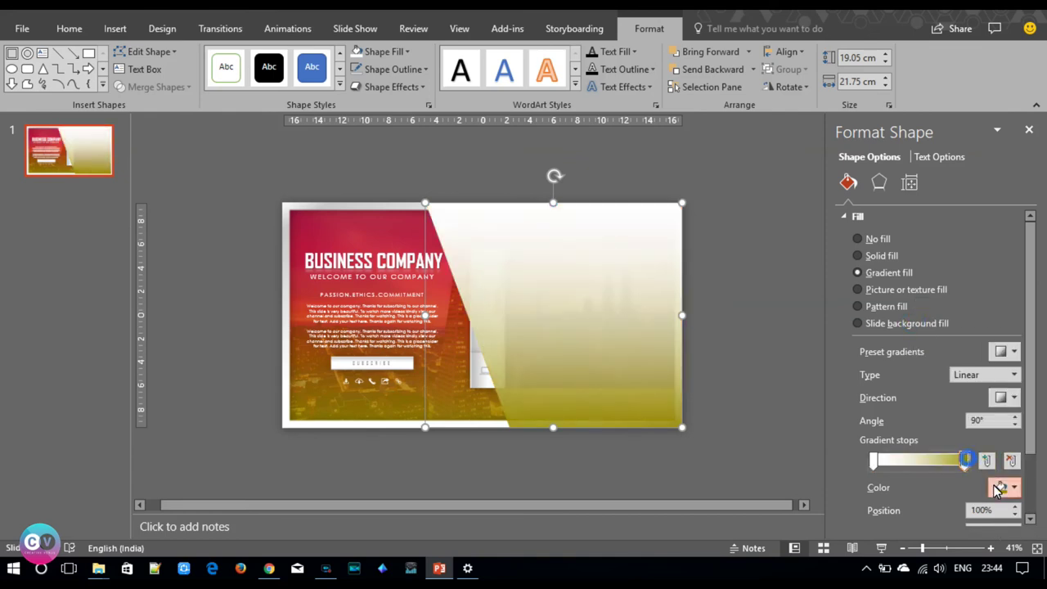
click(1003, 488)
click(919, 326)
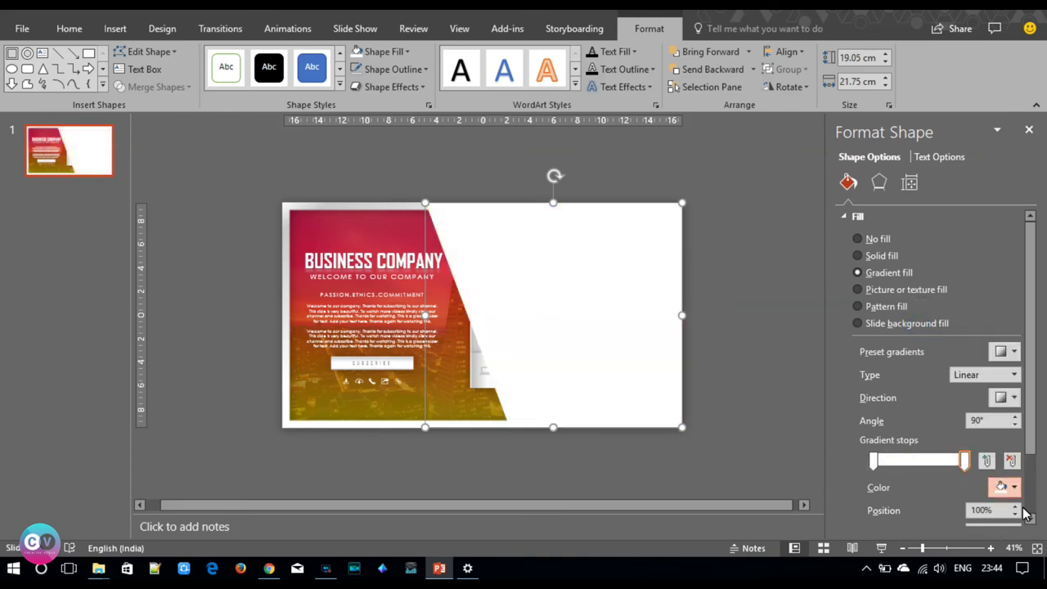
Make the right stop 100% transparent and the left stop about 52% transparent.
click(1032, 483)
drag(933, 452, 964, 453)
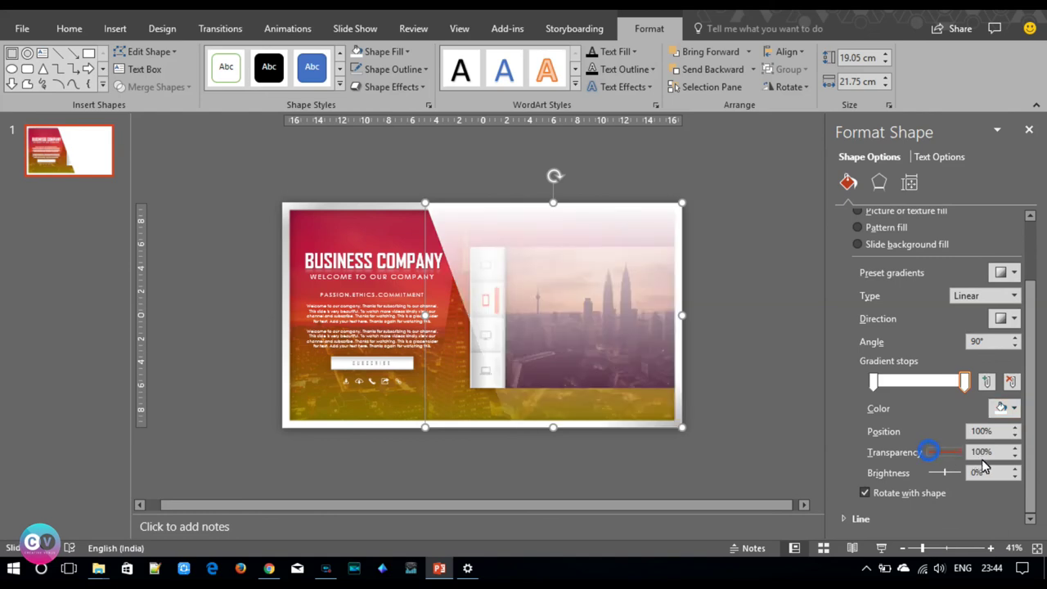
click(875, 382)
mouse_move(932, 452)
mouse_down()
mouse_move(947, 452)
mouse_move(945, 462)
mouse_up()
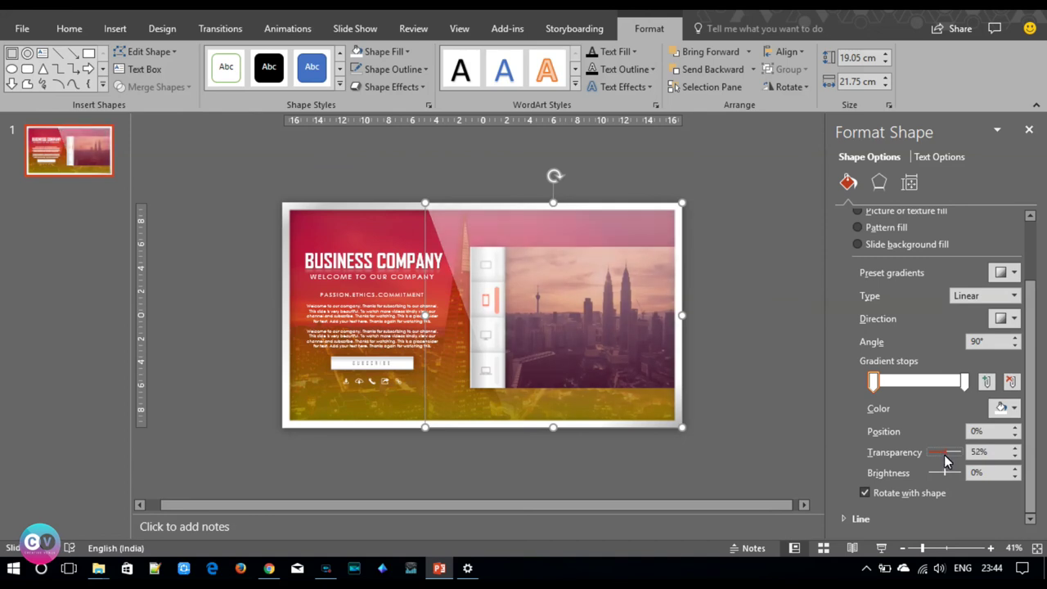
click(802, 367)
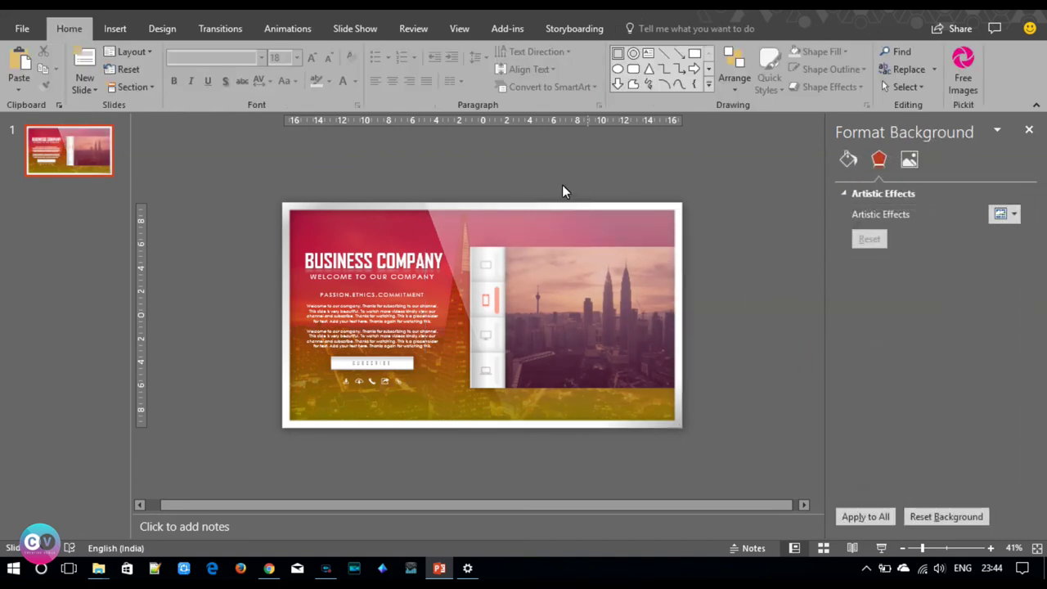
Draw a rounded-top rectangle as a wide bar along the slide's bottom edge.
click(465, 228)
click(426, 316)
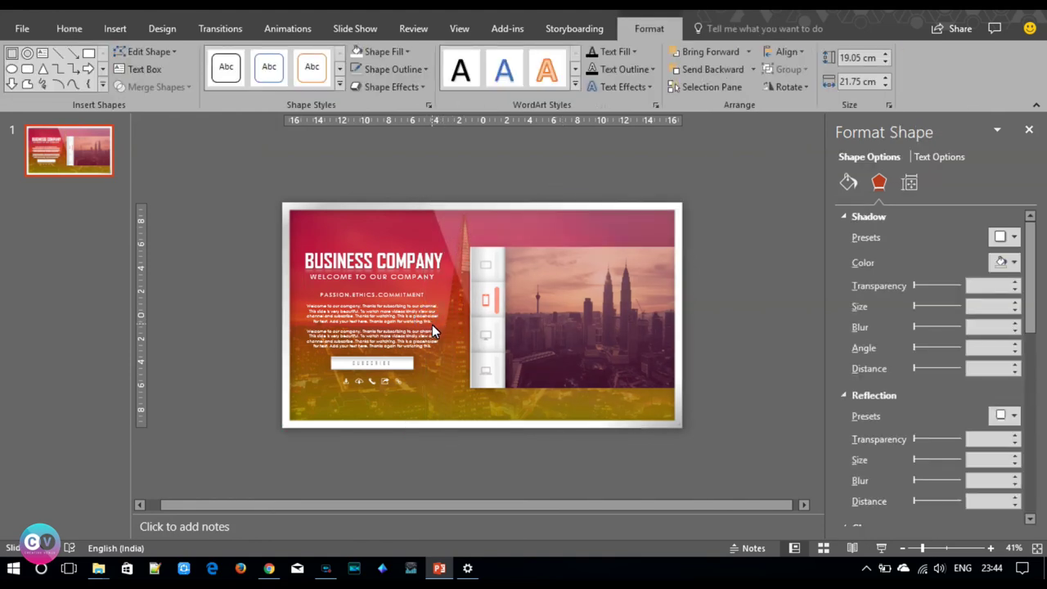
click(433, 325)
click(725, 336)
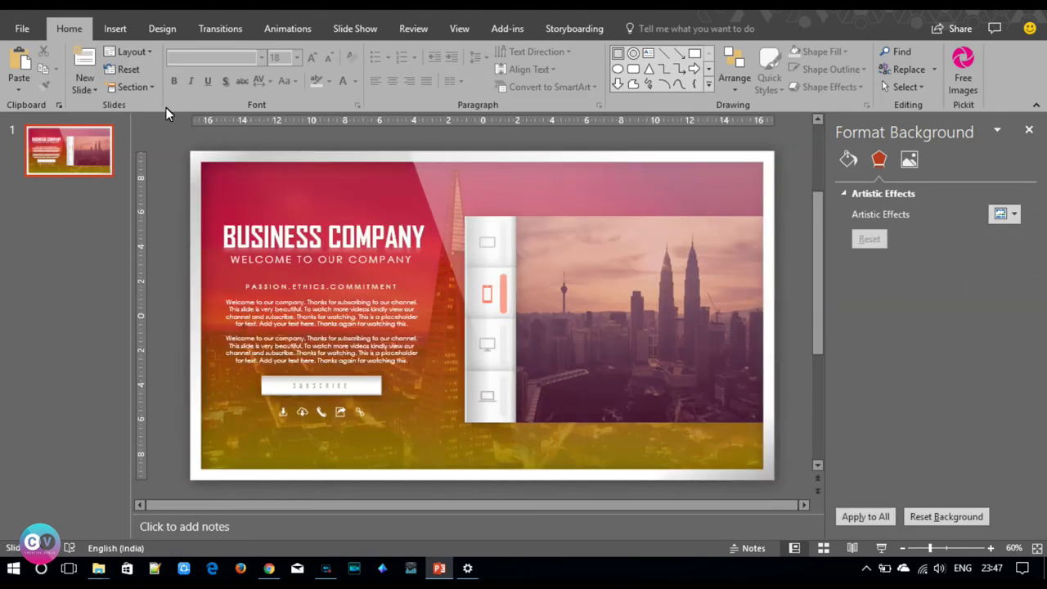
click(110, 29)
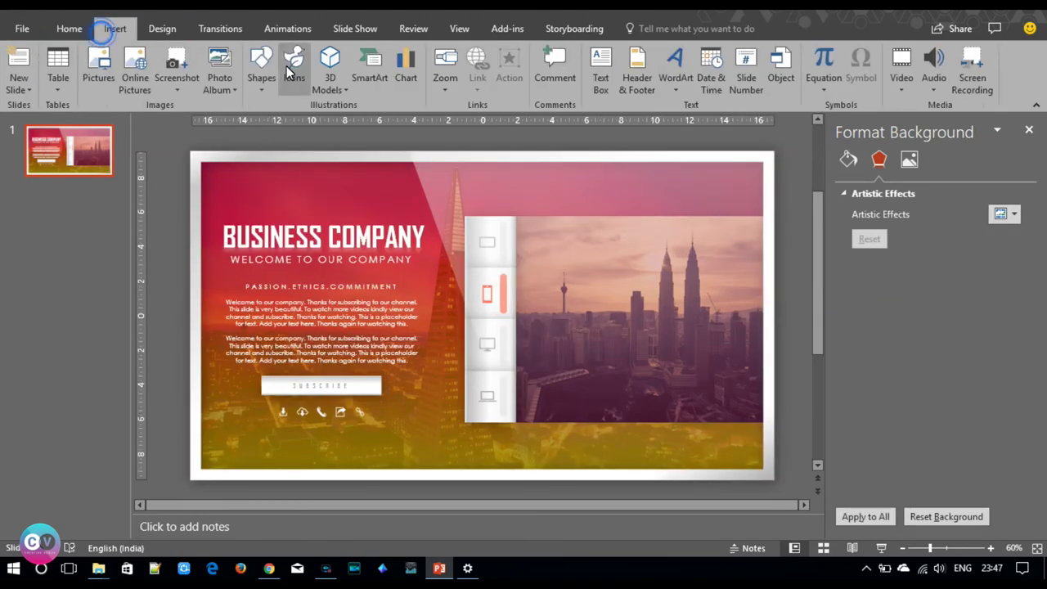
click(266, 89)
click(357, 124)
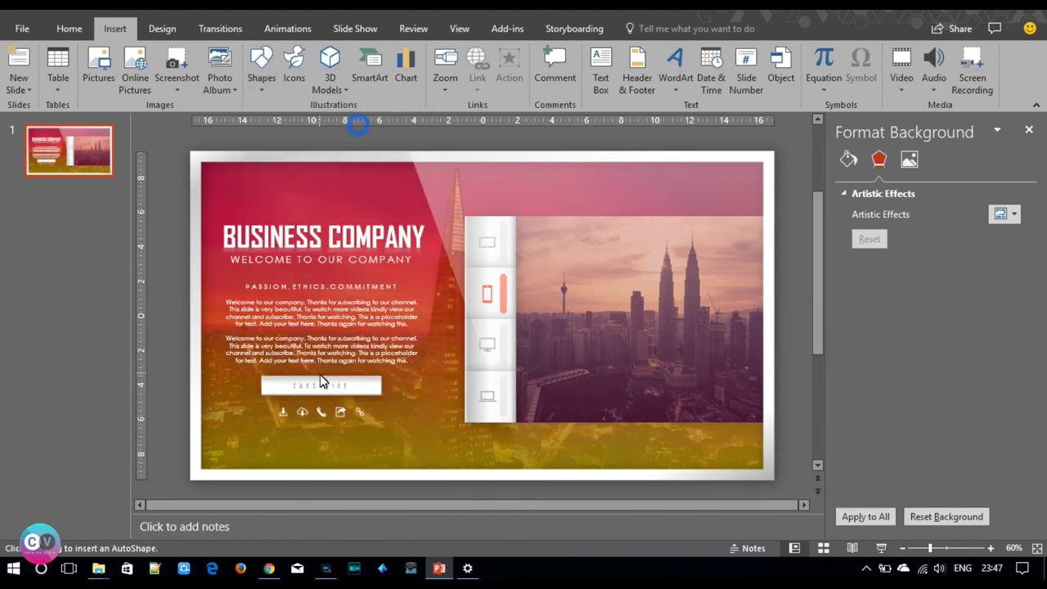
mouse_move(629, 470)
mouse_down()
mouse_move(700, 480)
mouse_move(672, 482)
mouse_up()
drag(363, 472, 357, 478)
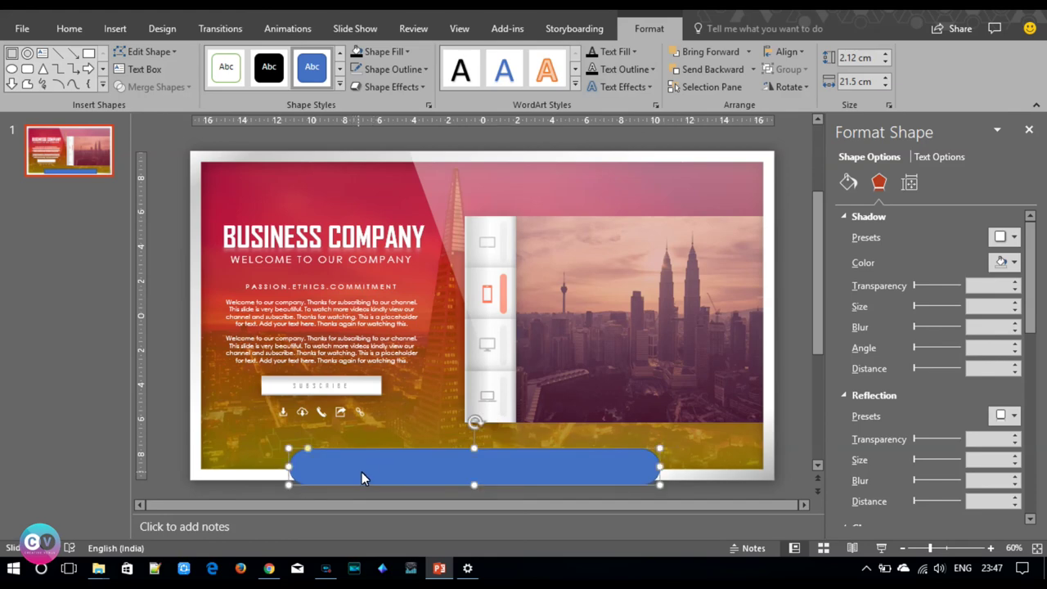
Draw a plain rectangle covering the lower half of the rounded bar.
click(268, 67)
click(122, 29)
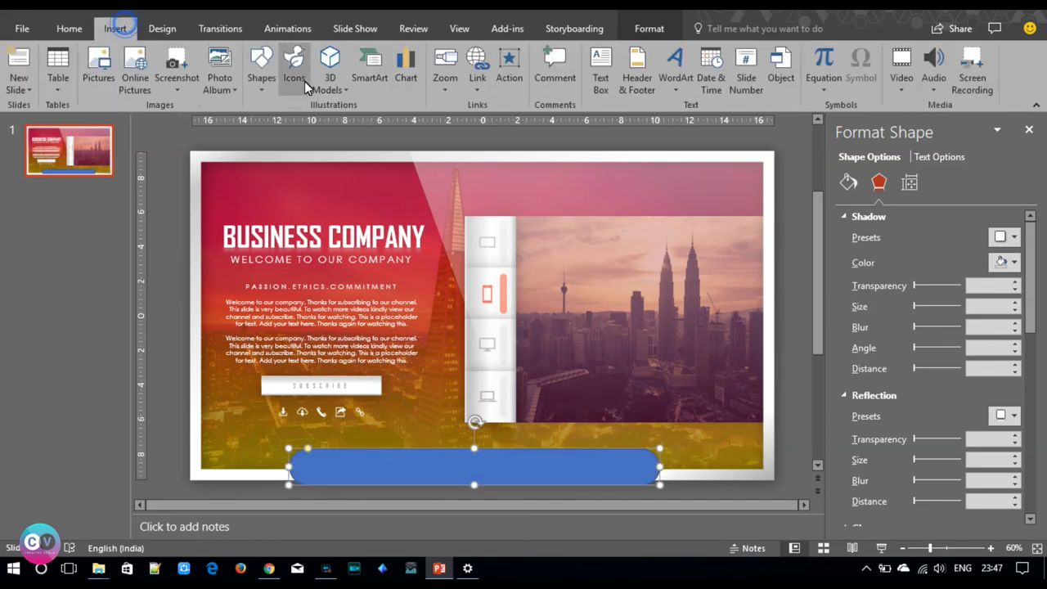
click(262, 82)
click(337, 125)
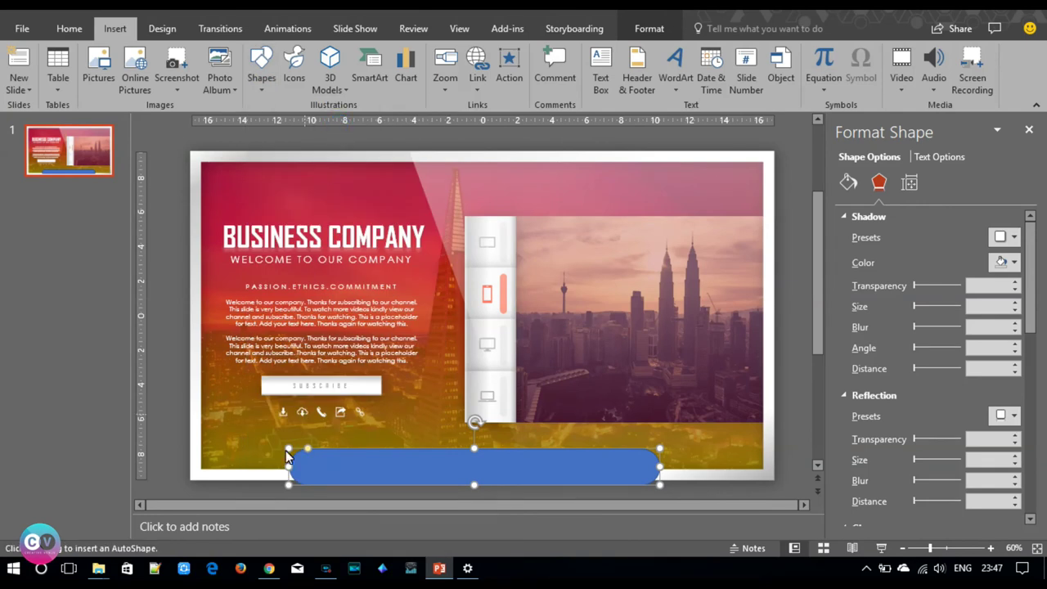
mouse_move(268, 473)
mouse_down()
mouse_move(711, 482)
mouse_move(684, 492)
mouse_up()
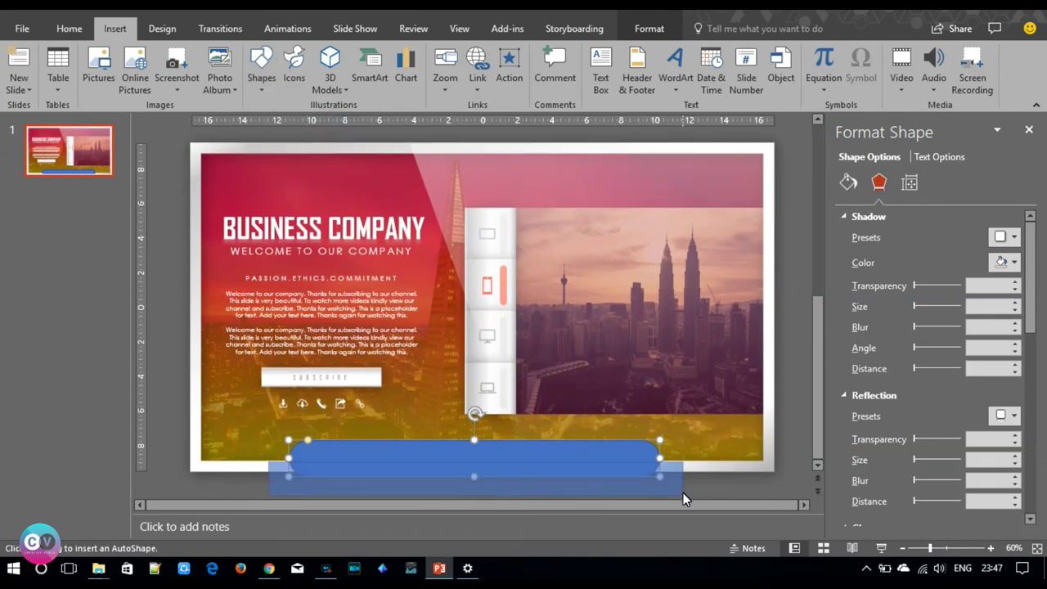
Subtract the rectangle from the rounded bar with Merge Shapes, leaving a thin strip.
click(617, 452)
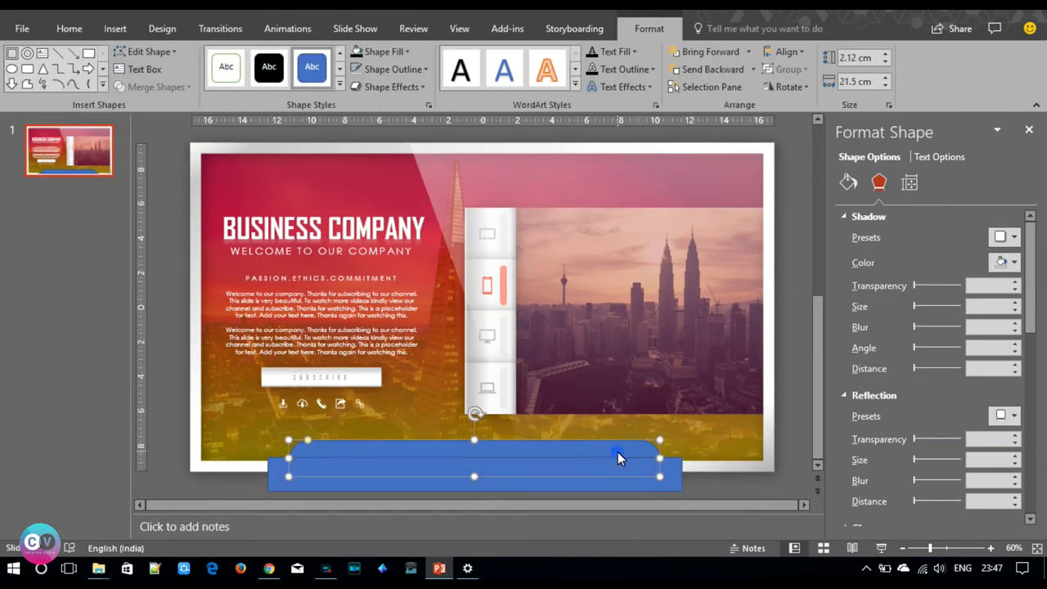
shift+click(622, 491)
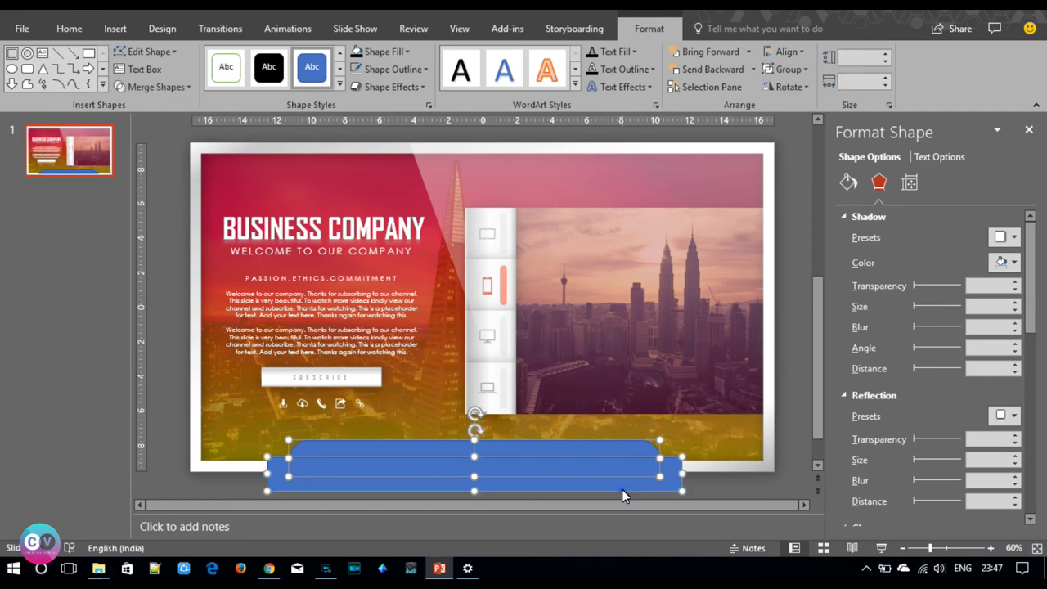
click(161, 91)
click(155, 179)
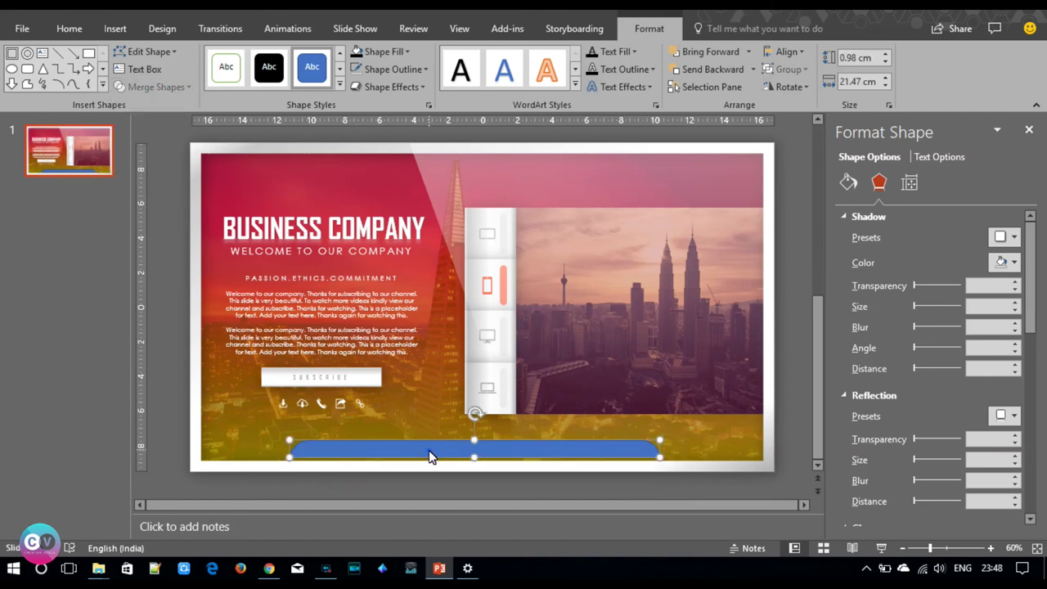
Resize the strip to about 1.18 cm tall and 24.1 cm wide.
drag(429, 456, 433, 460)
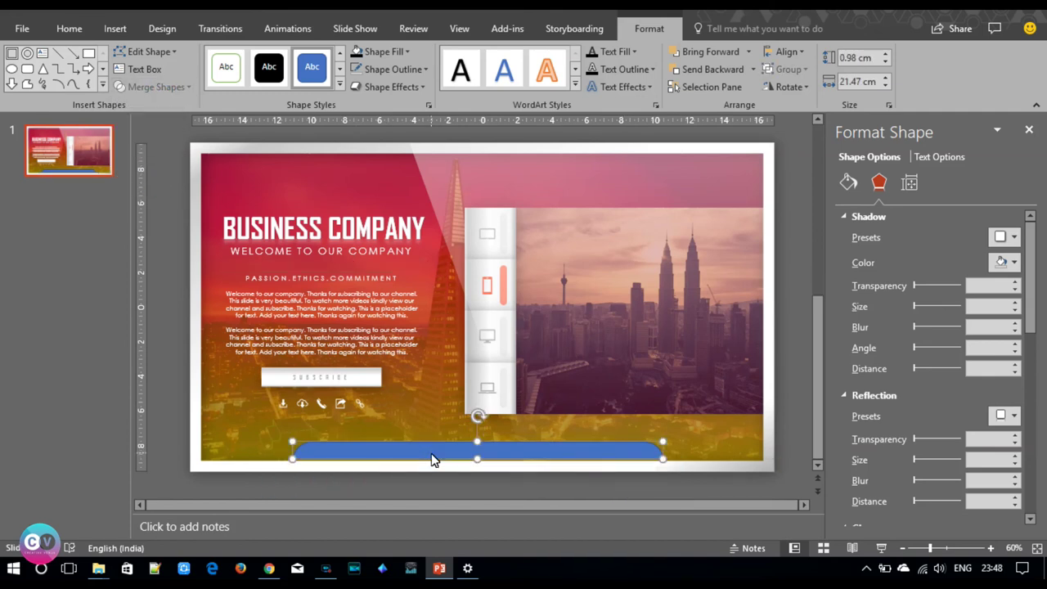
drag(477, 442, 480, 439)
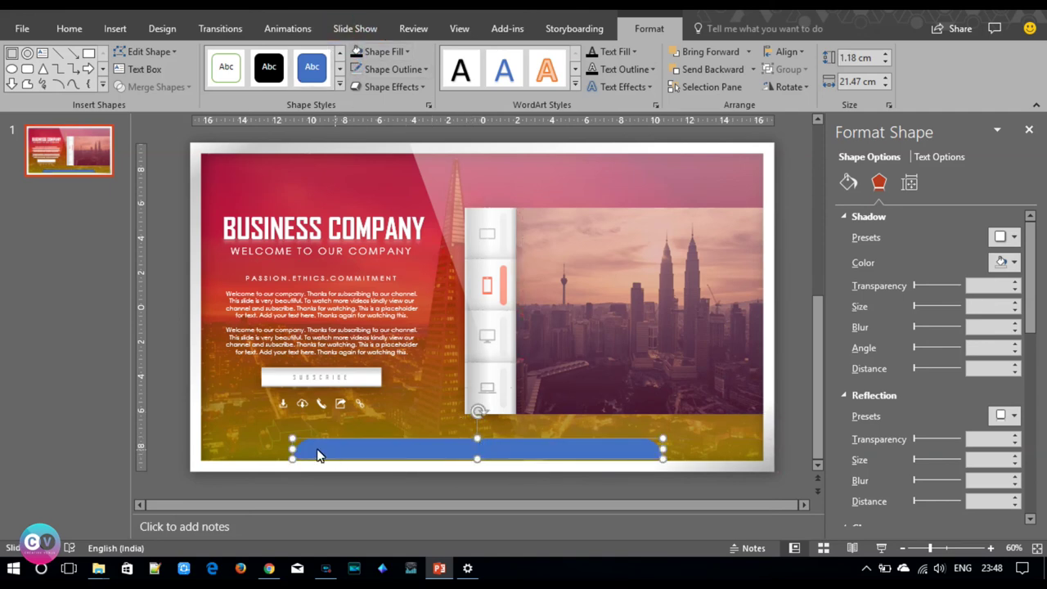
drag(293, 450, 248, 451)
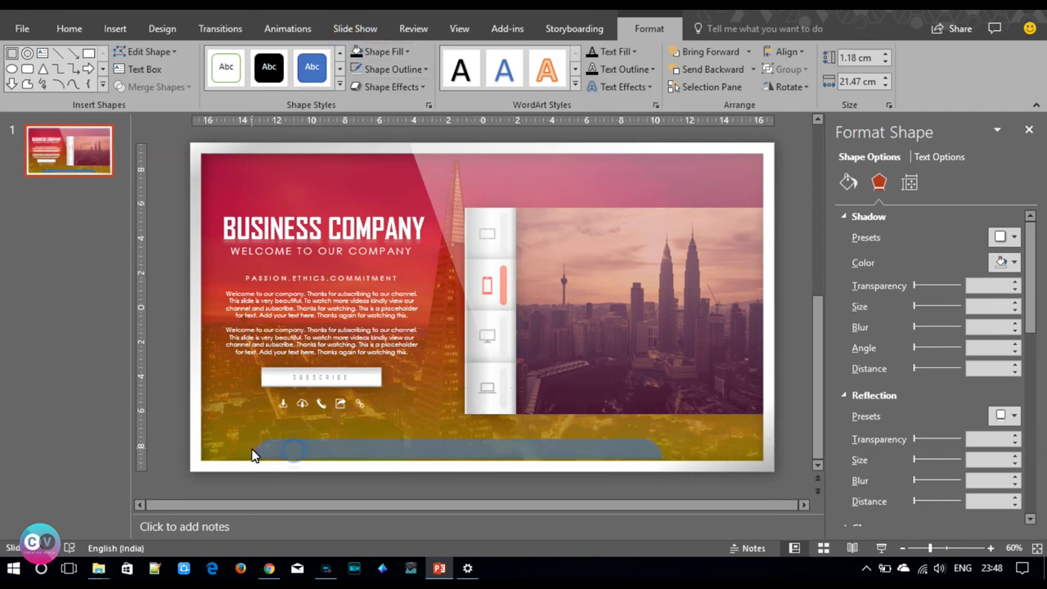
click(525, 461)
Fix the stacking order by bringing the inner shape in front of the white frame.
click(529, 460)
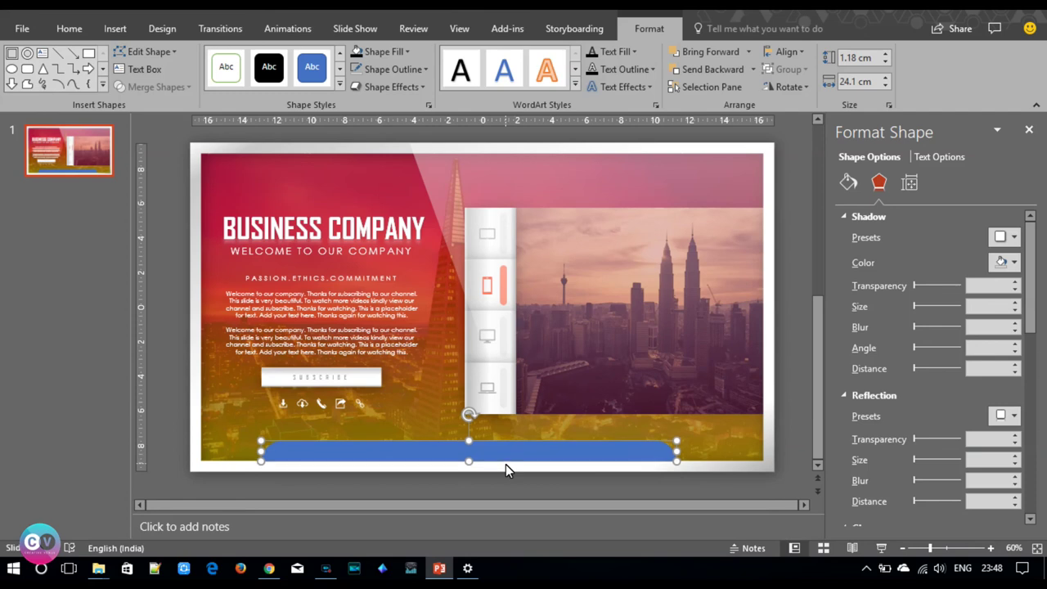
click(503, 469)
right_click(503, 470)
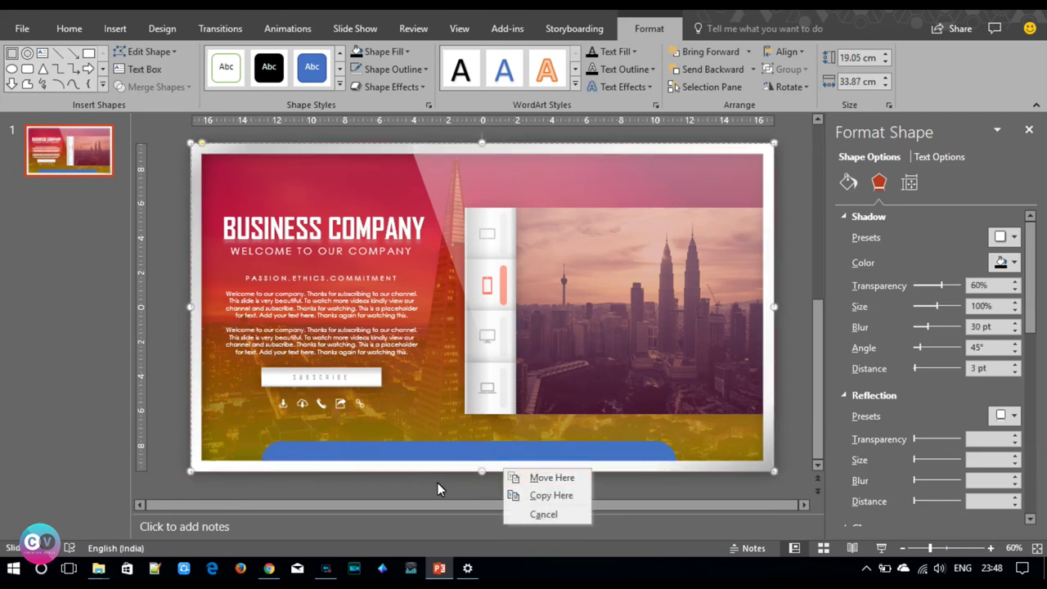
click(534, 514)
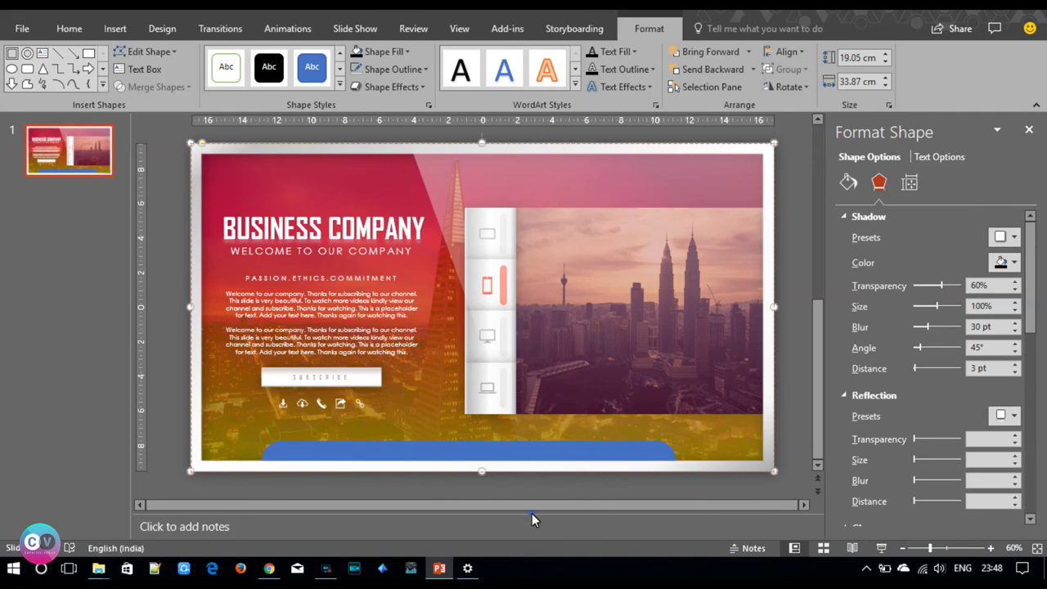
right_click(438, 470)
click(486, 302)
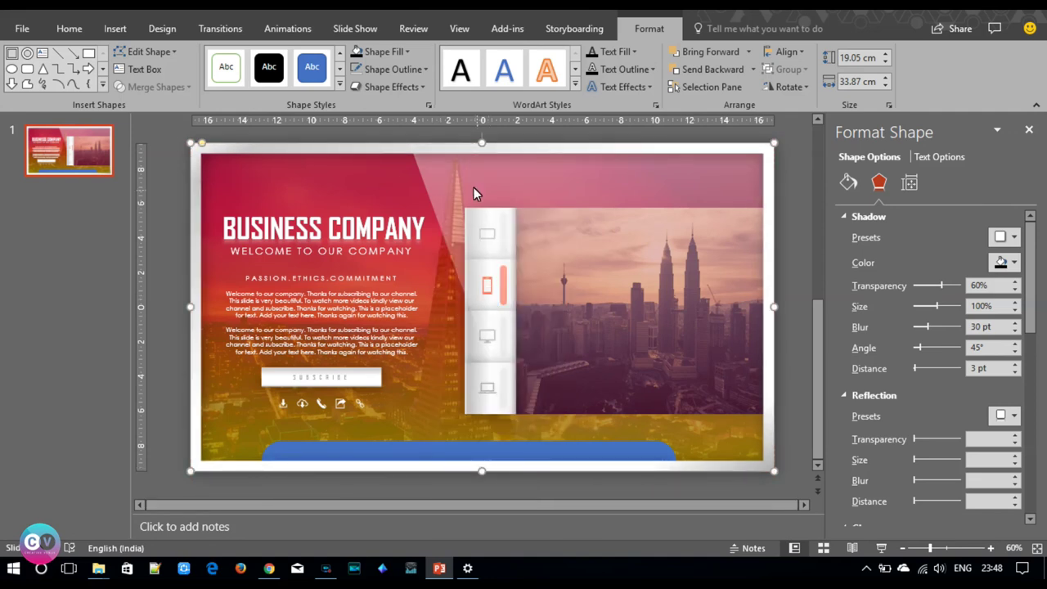
click(448, 187)
right_click(452, 190)
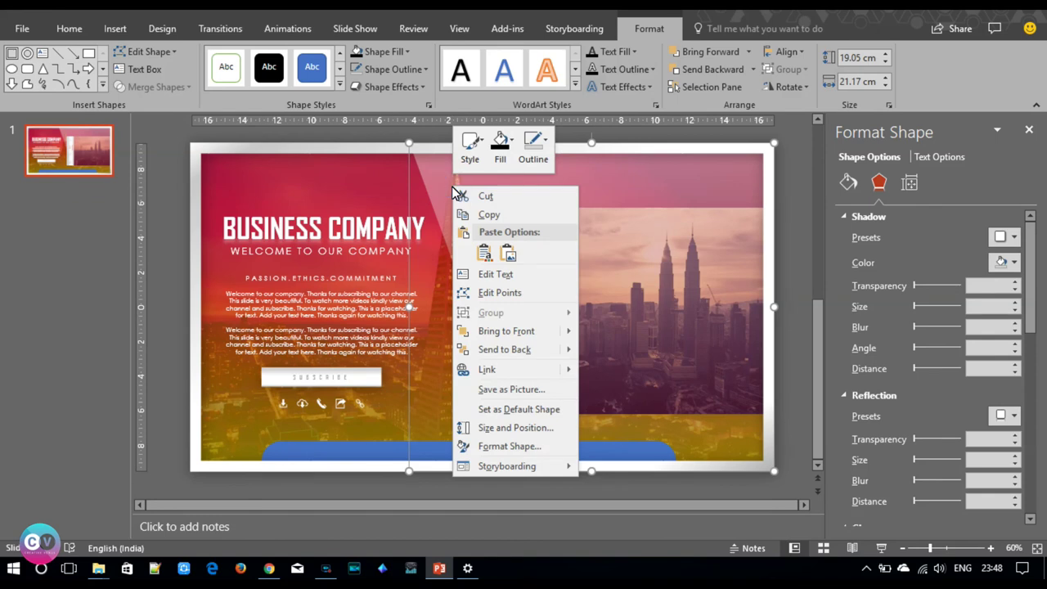
click(496, 331)
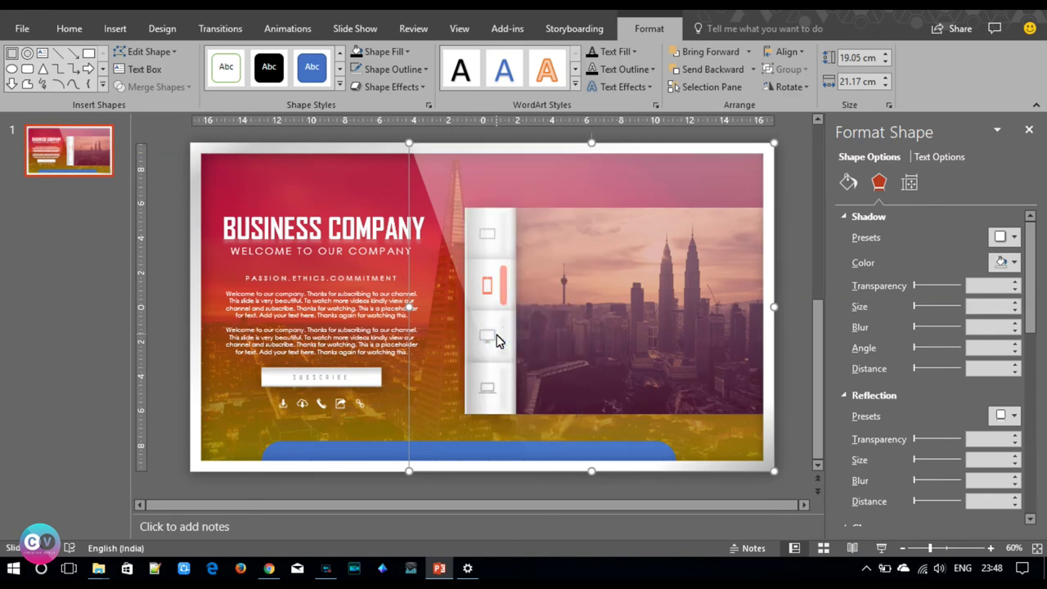
Centre the blue strip horizontally on the slide.
click(367, 444)
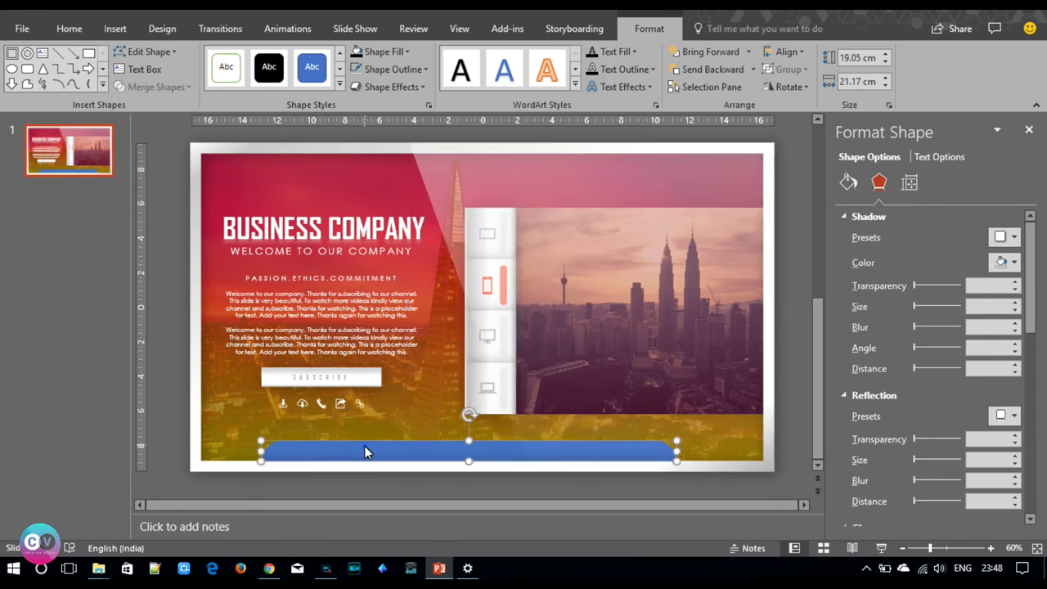
click(781, 52)
click(806, 90)
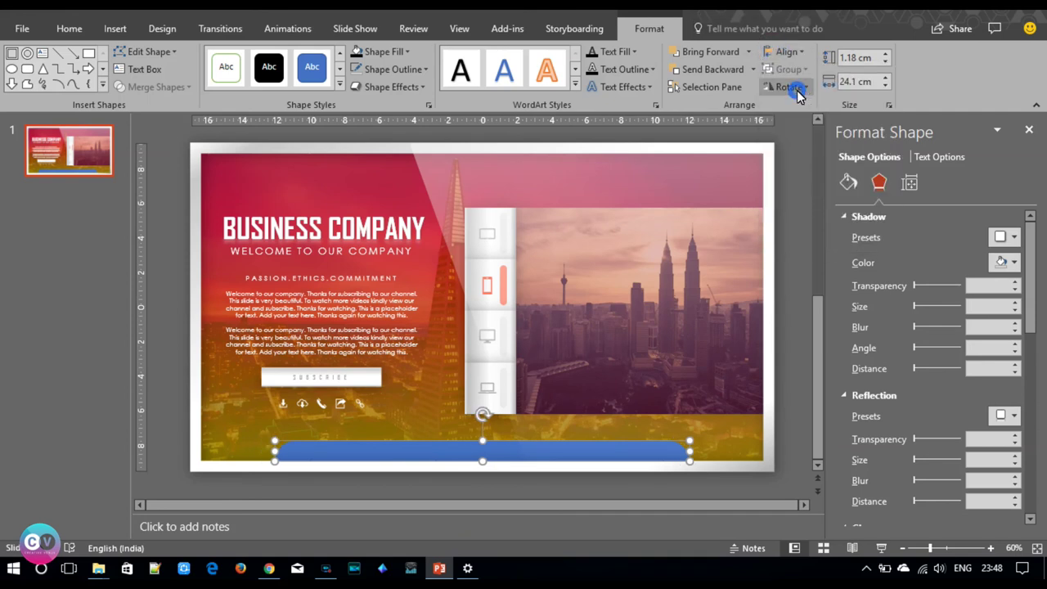
Fill the bottom bar with black and make it partly transparent.
click(849, 182)
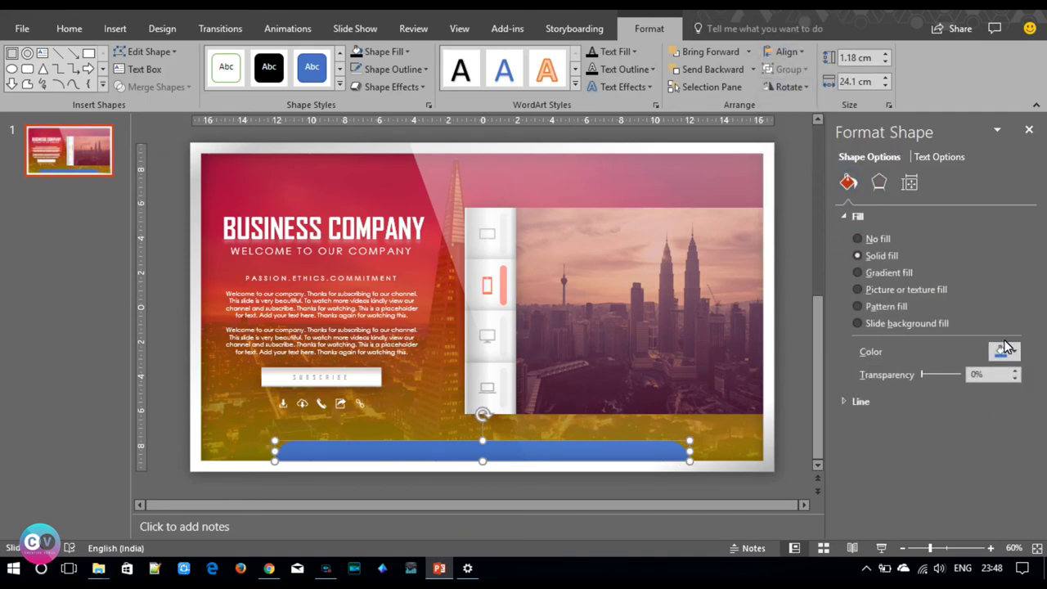
click(1005, 351)
click(934, 386)
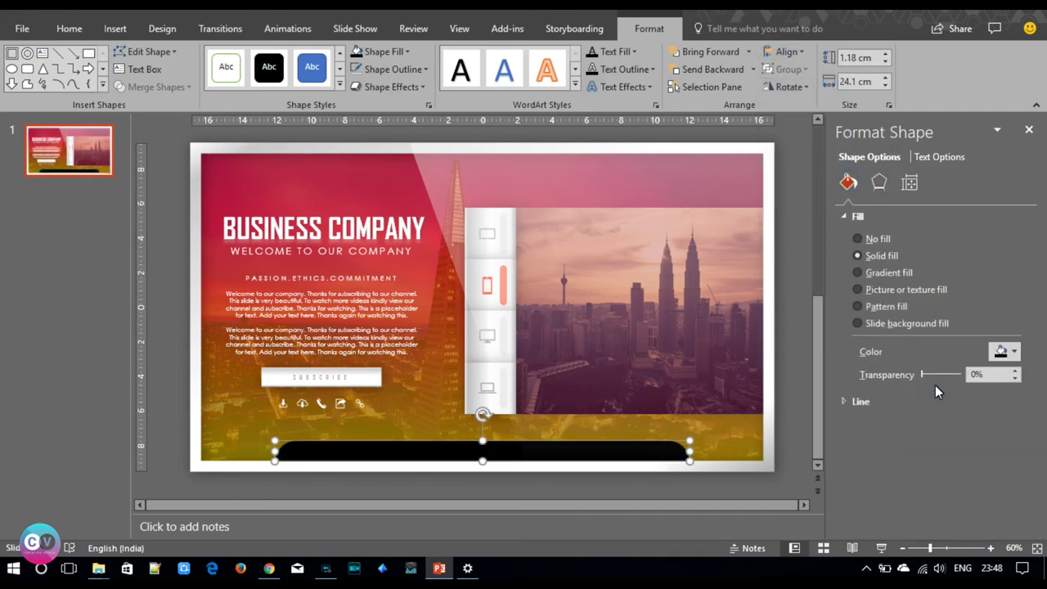
drag(918, 376, 939, 376)
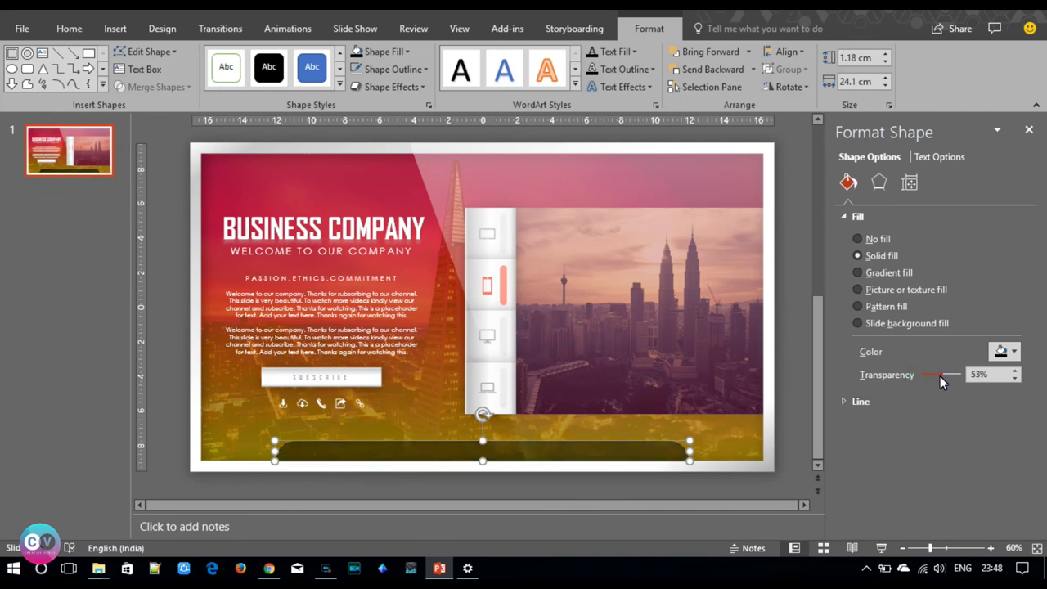
Apply the Offset: Top shadow preset and soften its blur to about 30 pt.
click(879, 182)
click(998, 238)
click(968, 430)
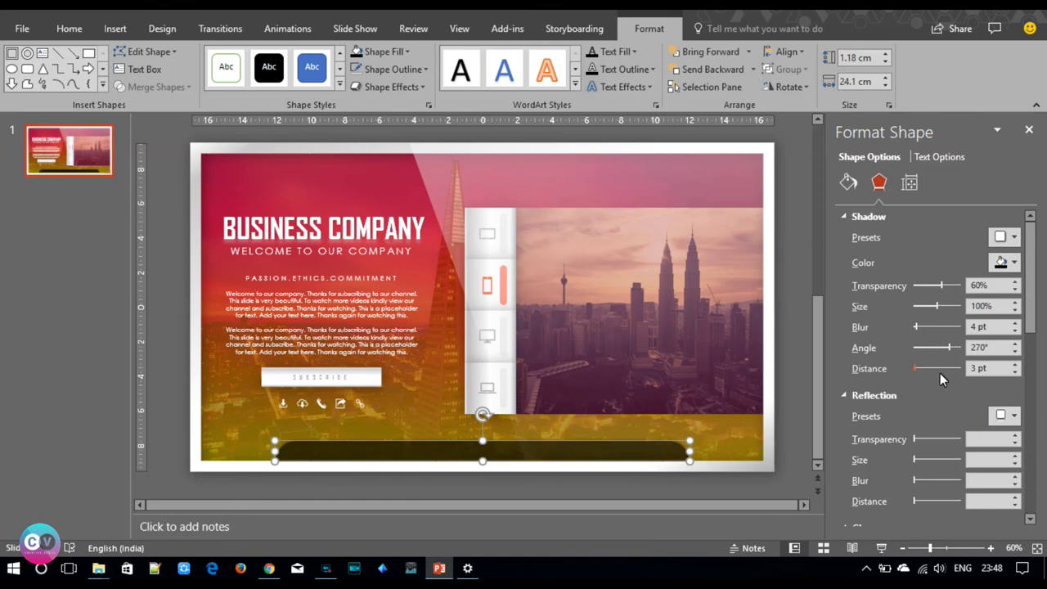
click(850, 183)
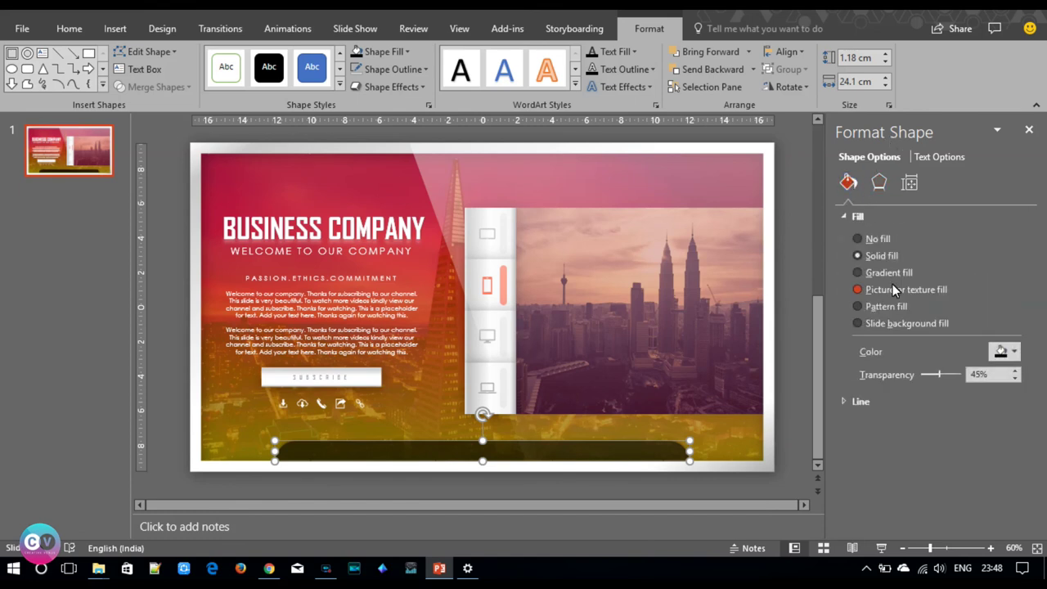
click(877, 183)
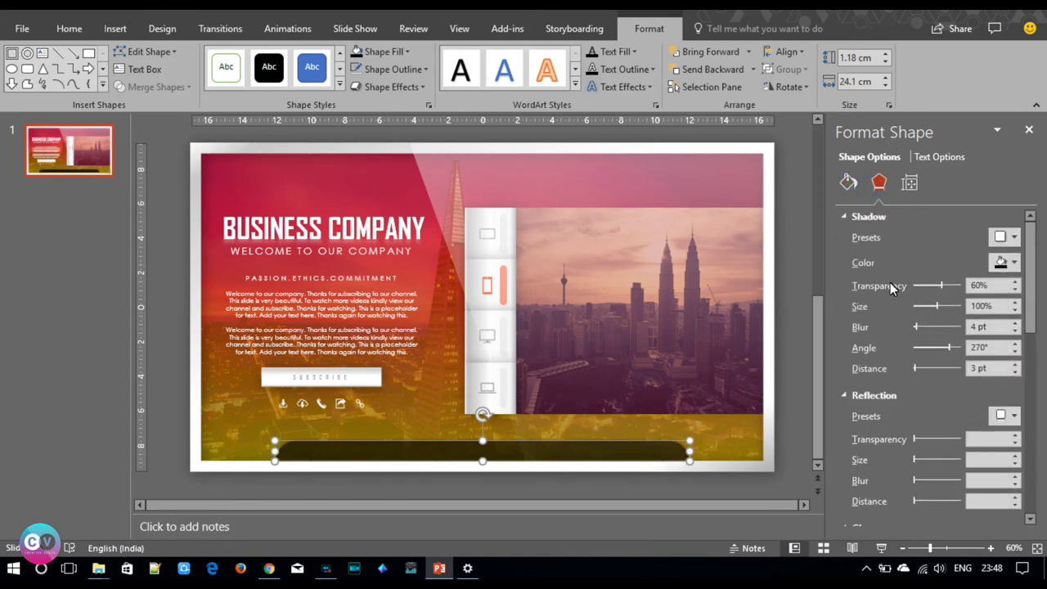
drag(917, 326, 927, 328)
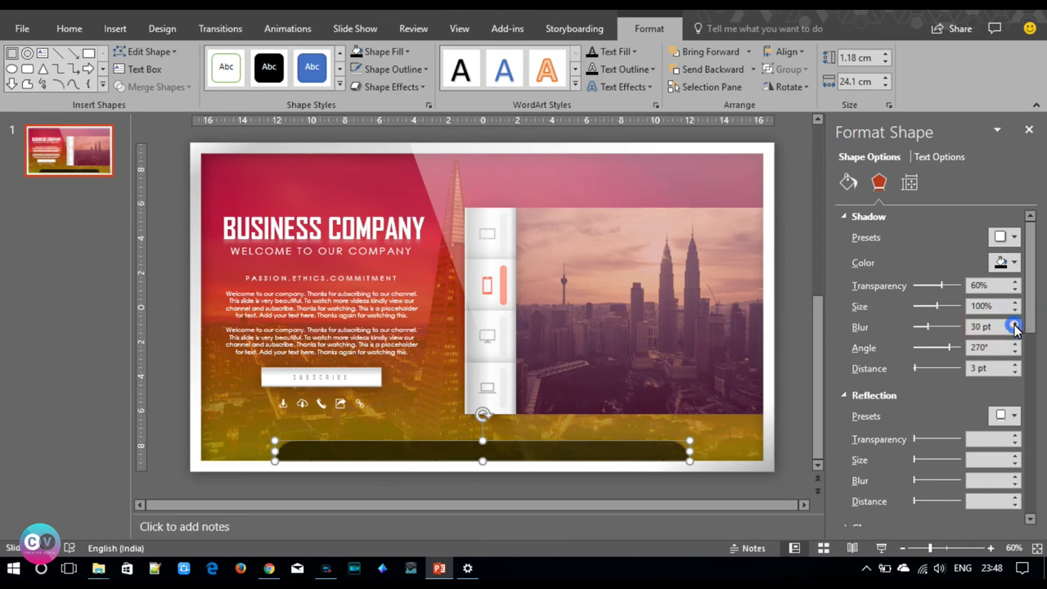
Raise the dark bar's fill transparency to 64%.
click(795, 417)
click(527, 455)
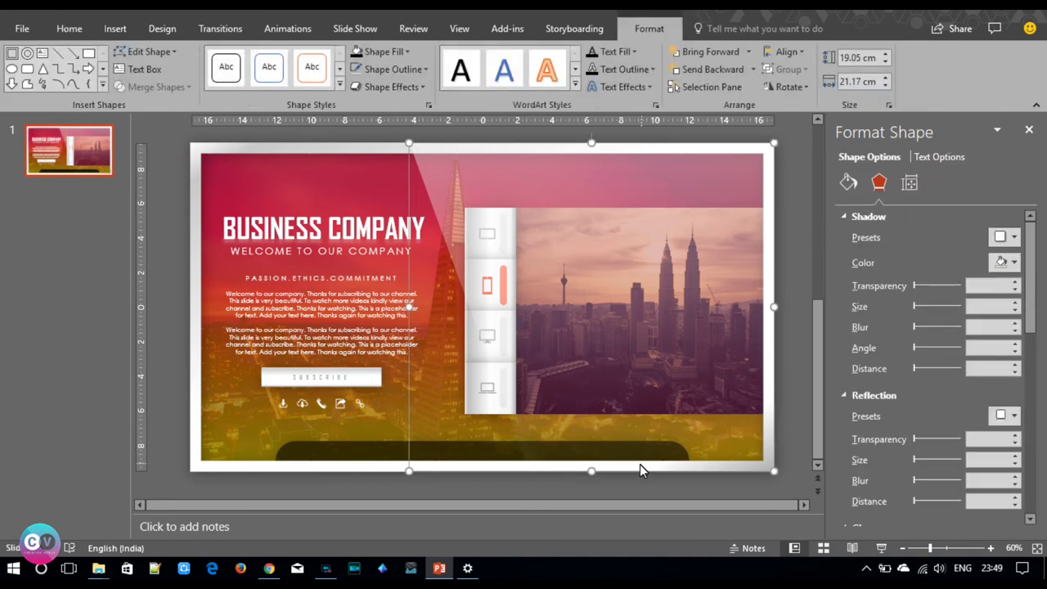
click(369, 459)
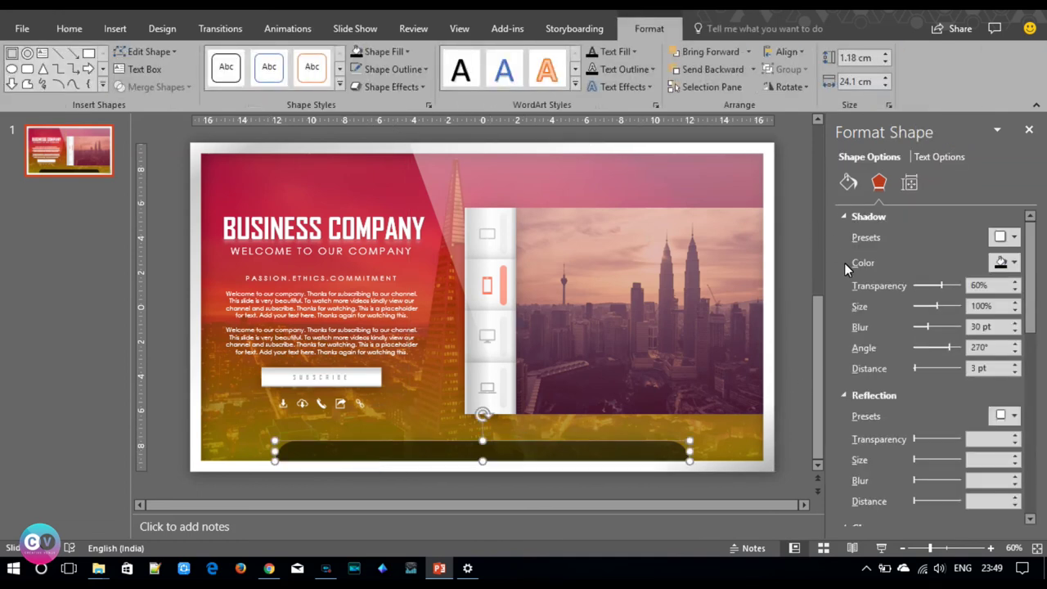
click(848, 184)
mouse_move(940, 373)
mouse_down()
mouse_move(954, 375)
mouse_move(945, 374)
mouse_up()
drag(484, 441, 485, 438)
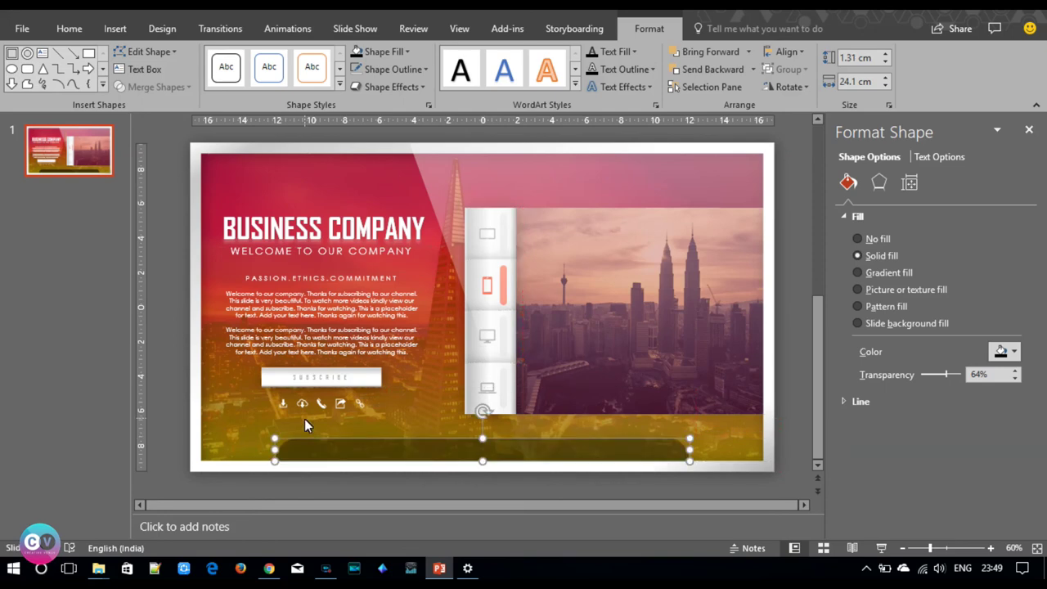
click(155, 396)
click(374, 456)
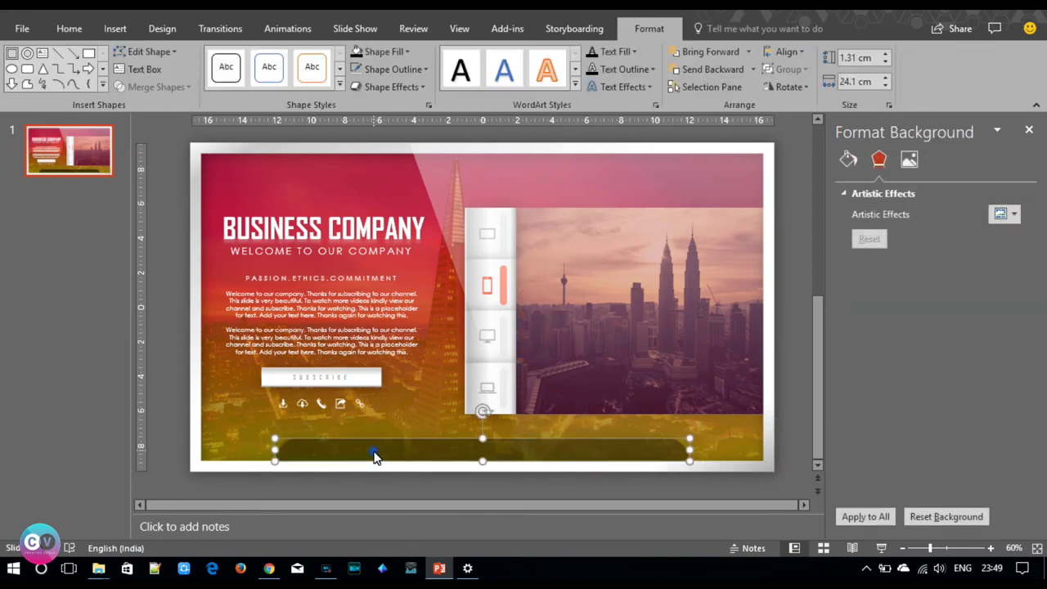
Type the words business presentation into the dark bar.
right_click(374, 456)
click(426, 256)
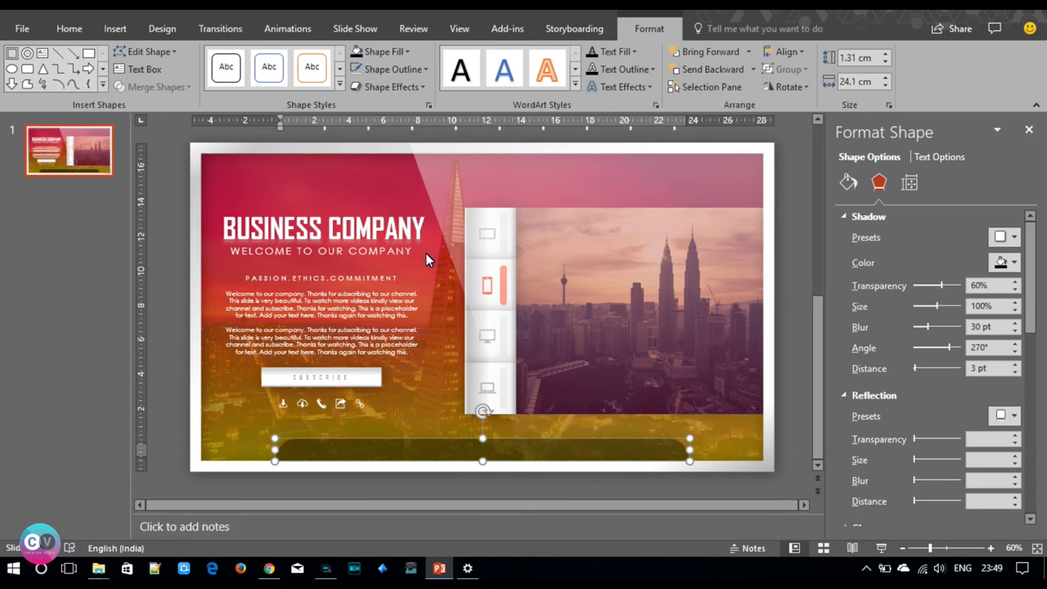
text(busines presentation)
Set the bar text to Agency FB and change it to UPPERCASE.
key(ctrl+a)
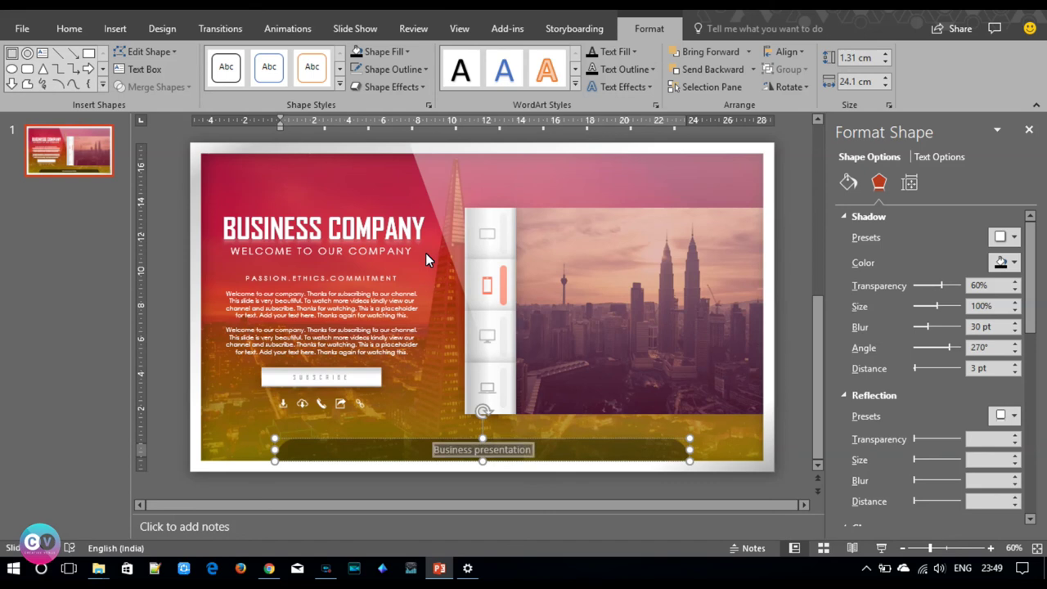
click(81, 31)
click(211, 59)
key(Return)
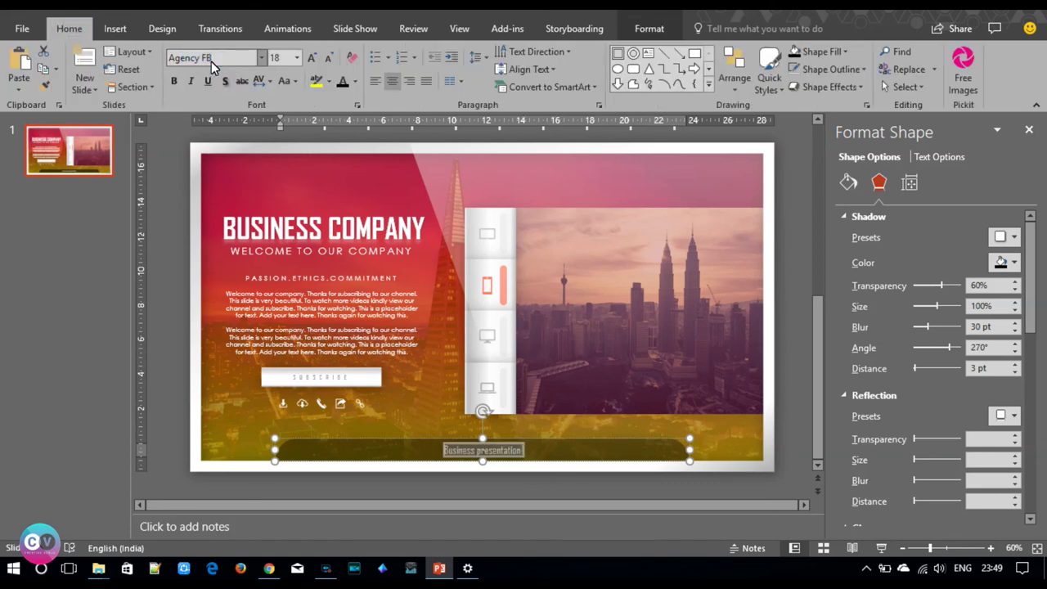
click(293, 83)
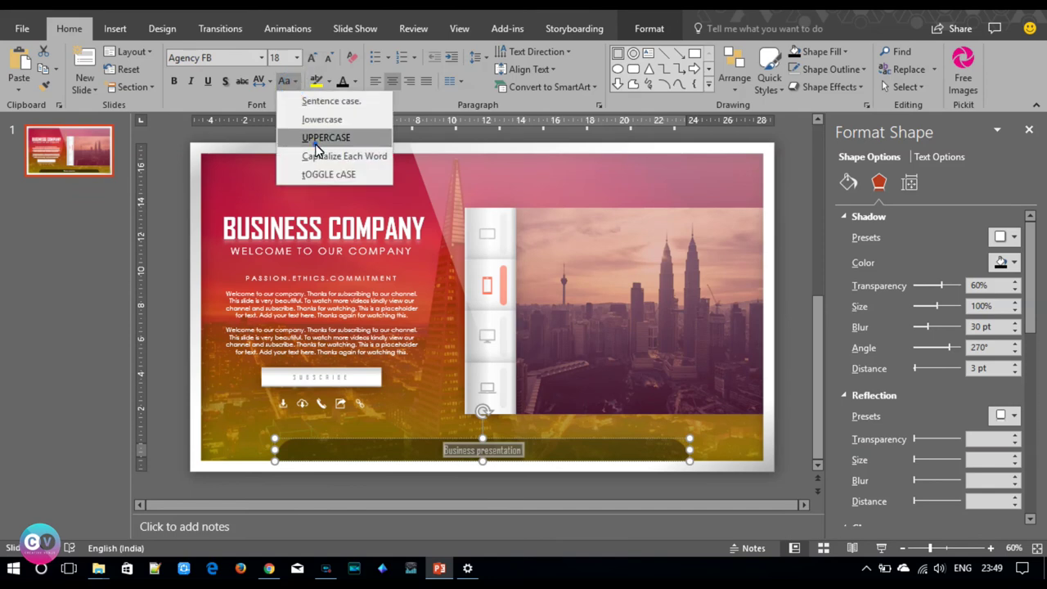
click(316, 141)
Expand the character spacing of the text to 18 pt.
click(259, 82)
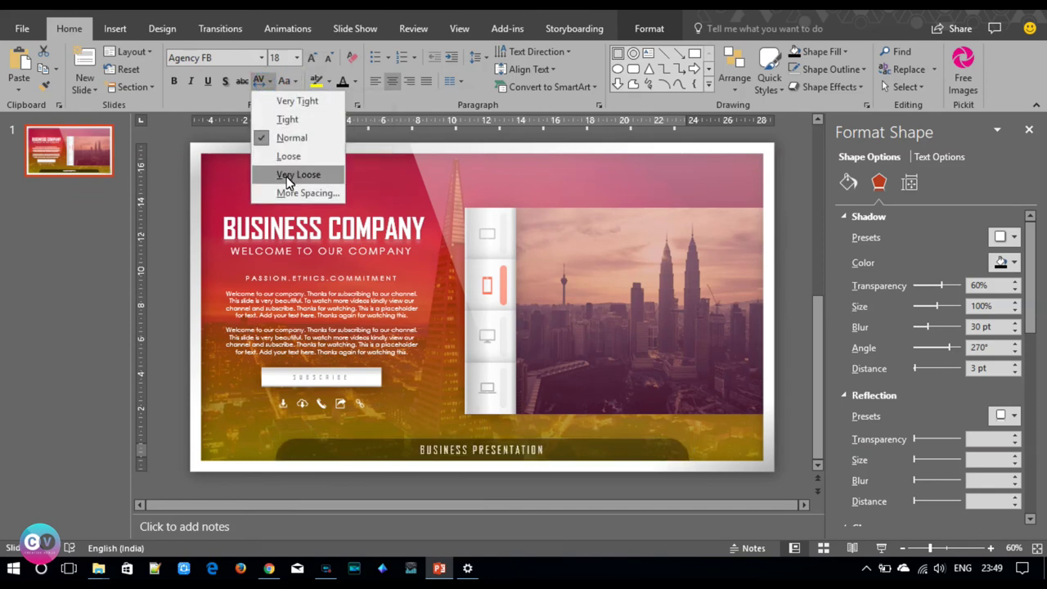
click(288, 172)
click(260, 82)
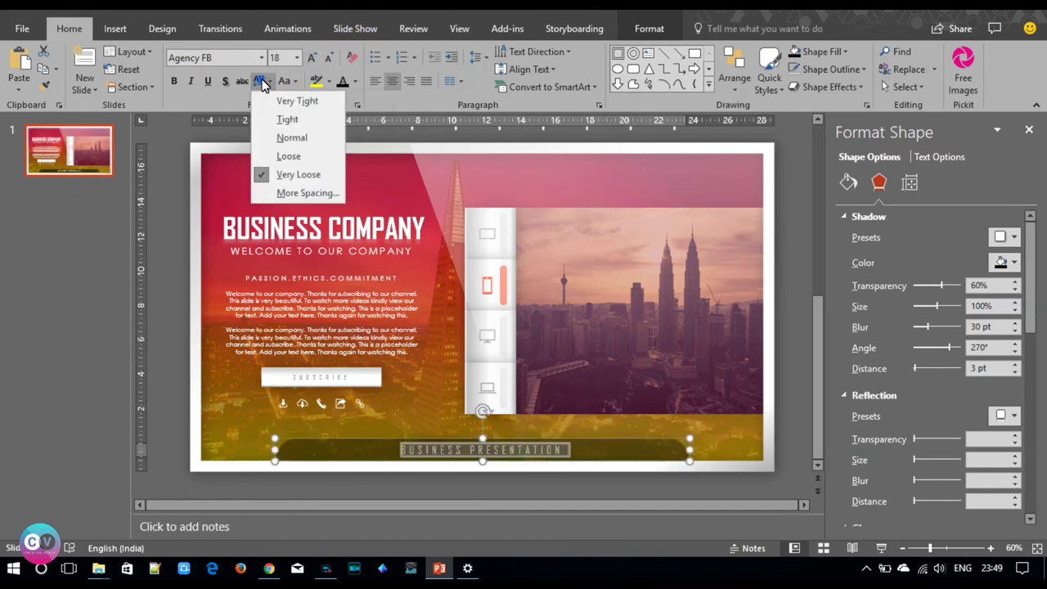
click(286, 193)
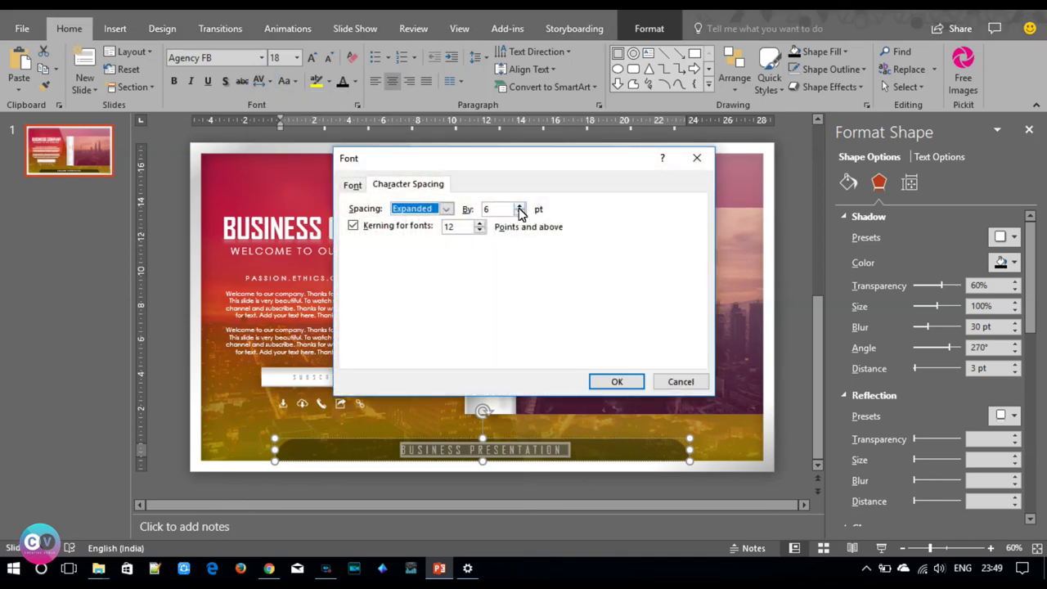
click(520, 207)
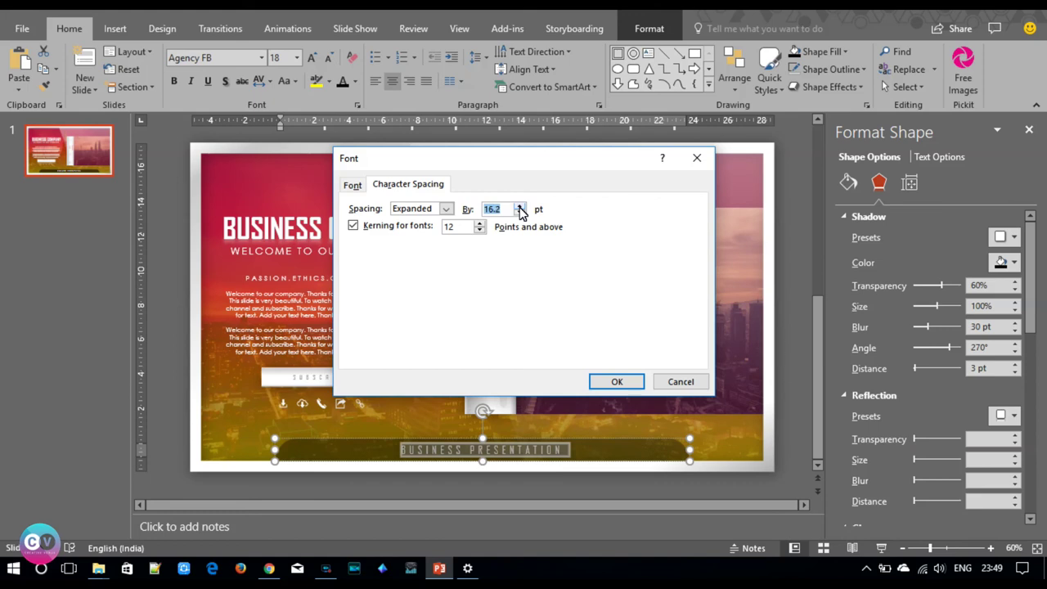
click(520, 208)
click(519, 209)
click(615, 380)
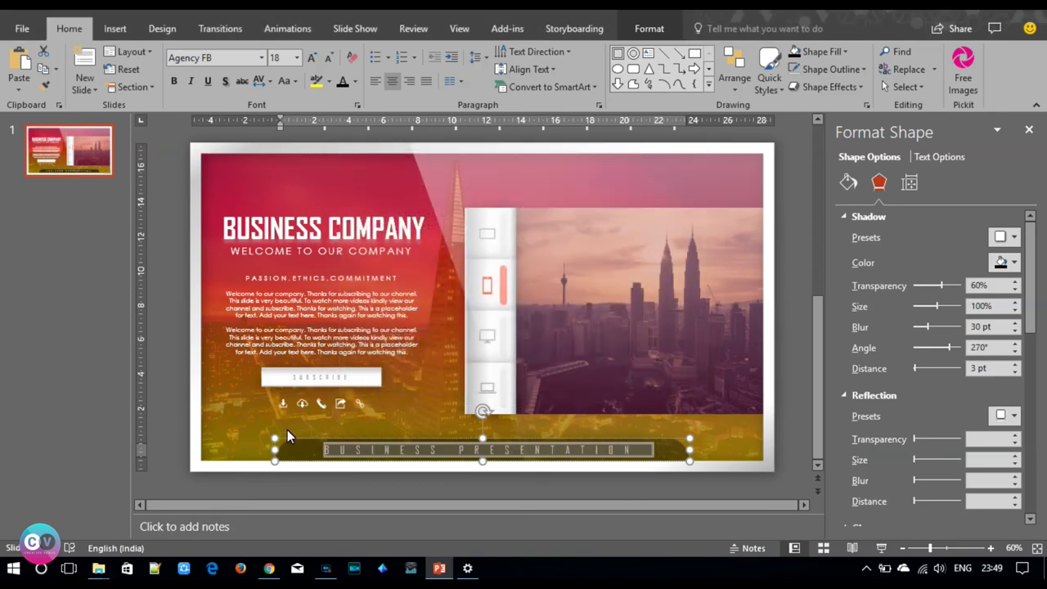
Shrink the bar text's font size down to 10 pt.
click(326, 59)
click(326, 58)
click(326, 59)
click(326, 59)
click(326, 59)
click(326, 64)
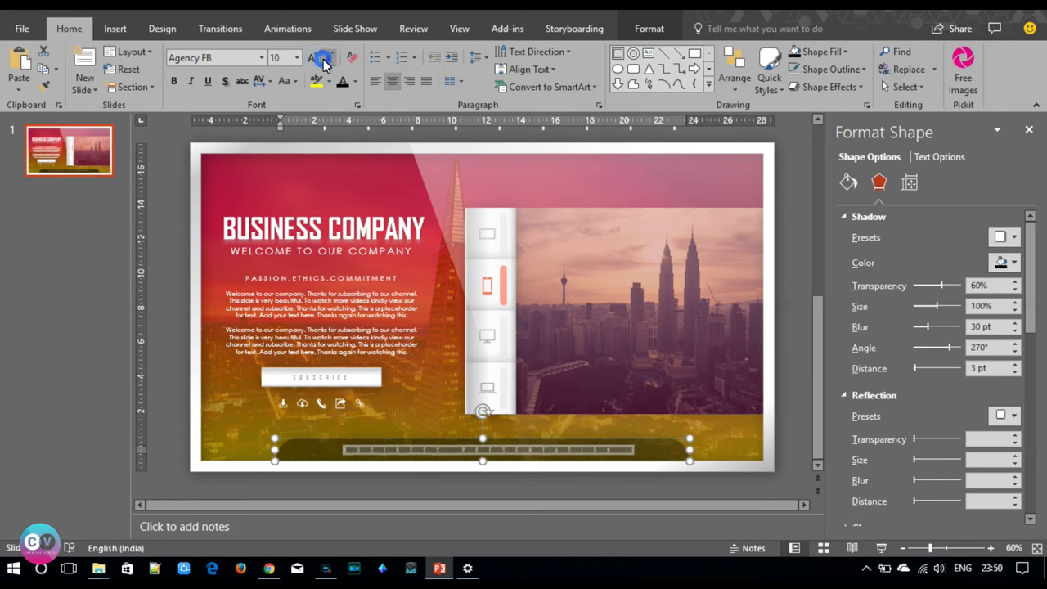
click(174, 296)
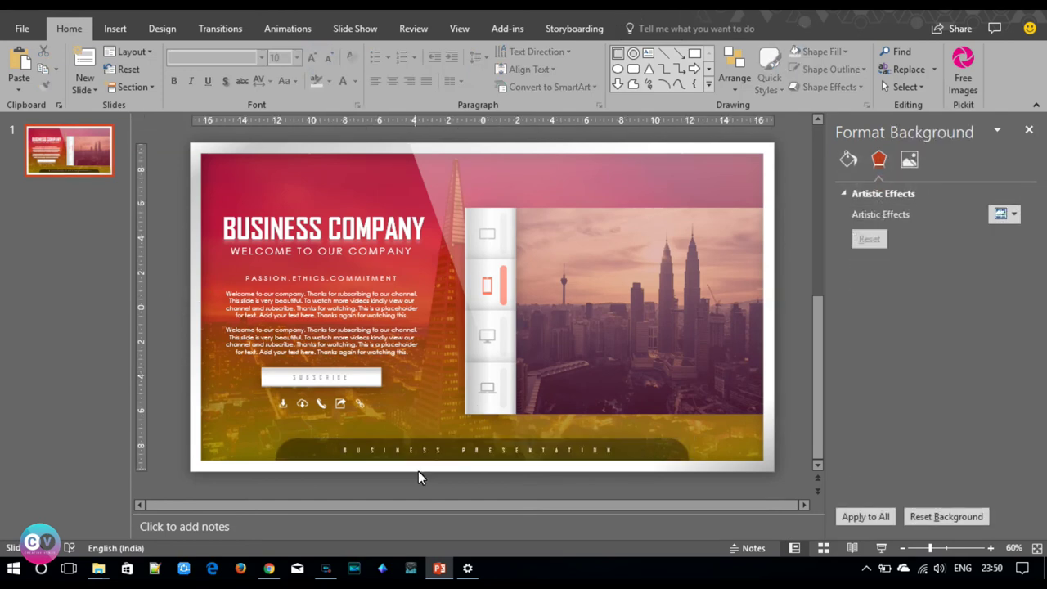
Enlarge the BUSINESS PRESENTATION text to 12 pt.
click(594, 450)
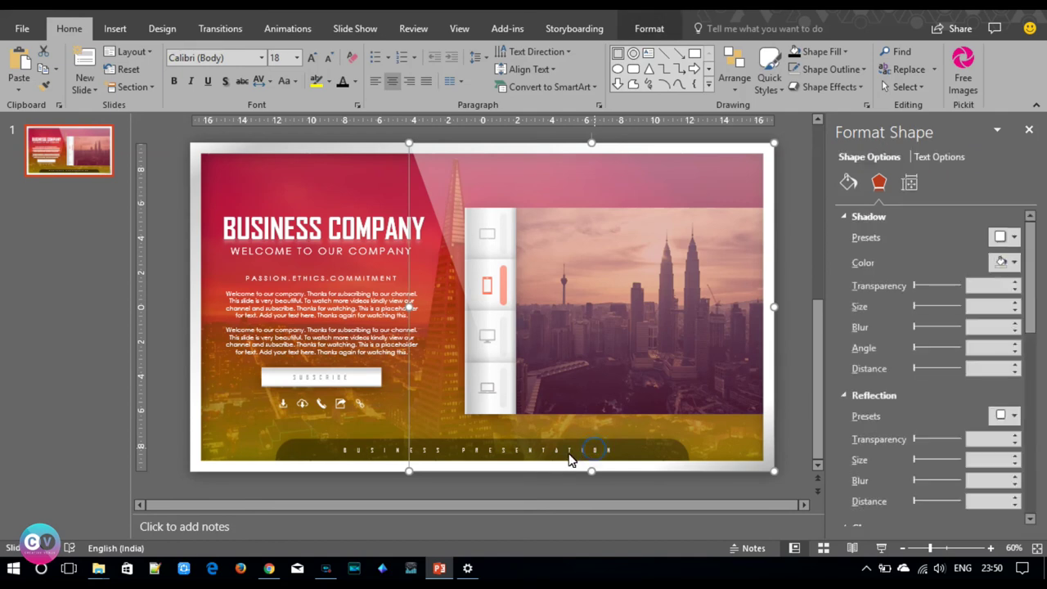
click(386, 445)
triple_click(386, 444)
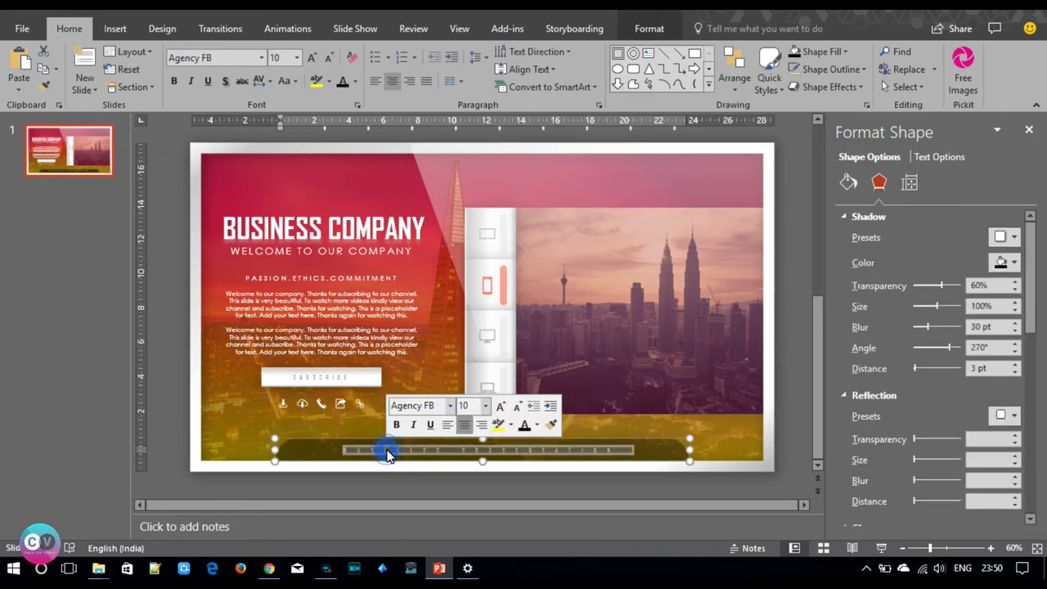
click(314, 59)
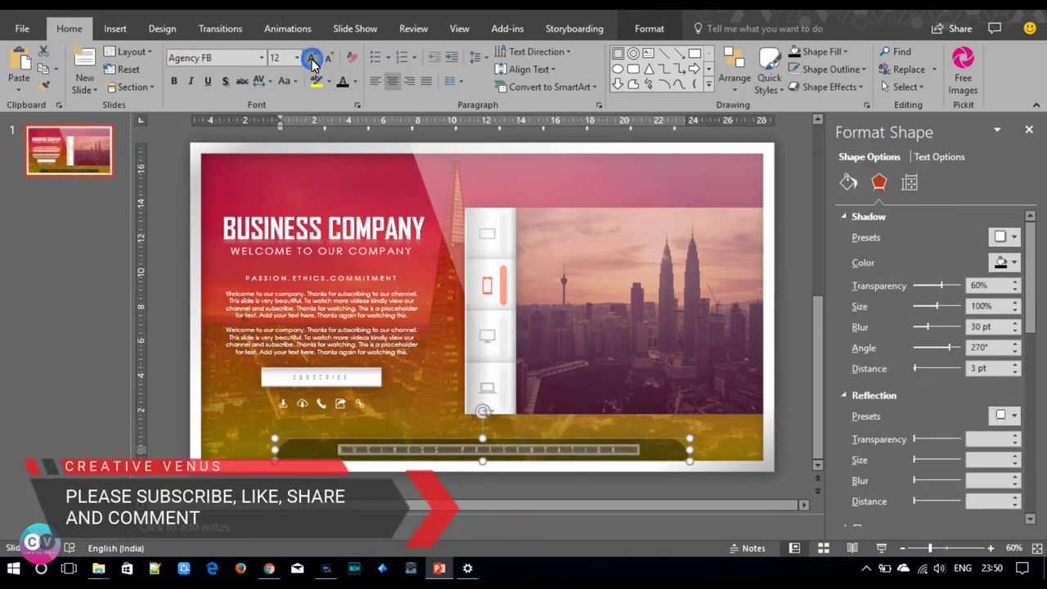
click(169, 288)
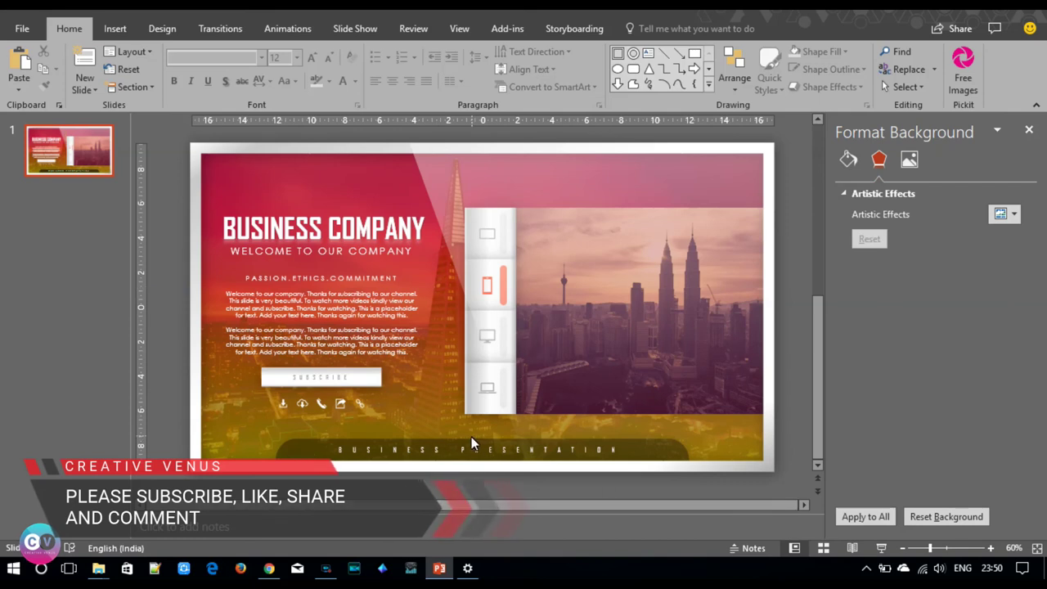
Shorten the bar from its left end and set the text to 10.5 pt.
click(449, 445)
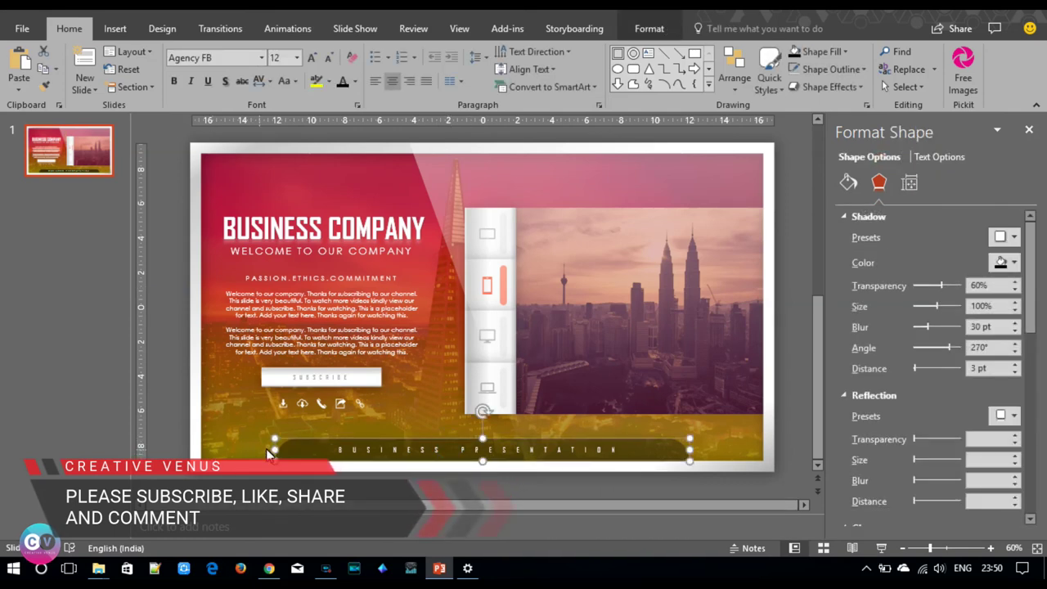
drag(268, 455, 374, 459)
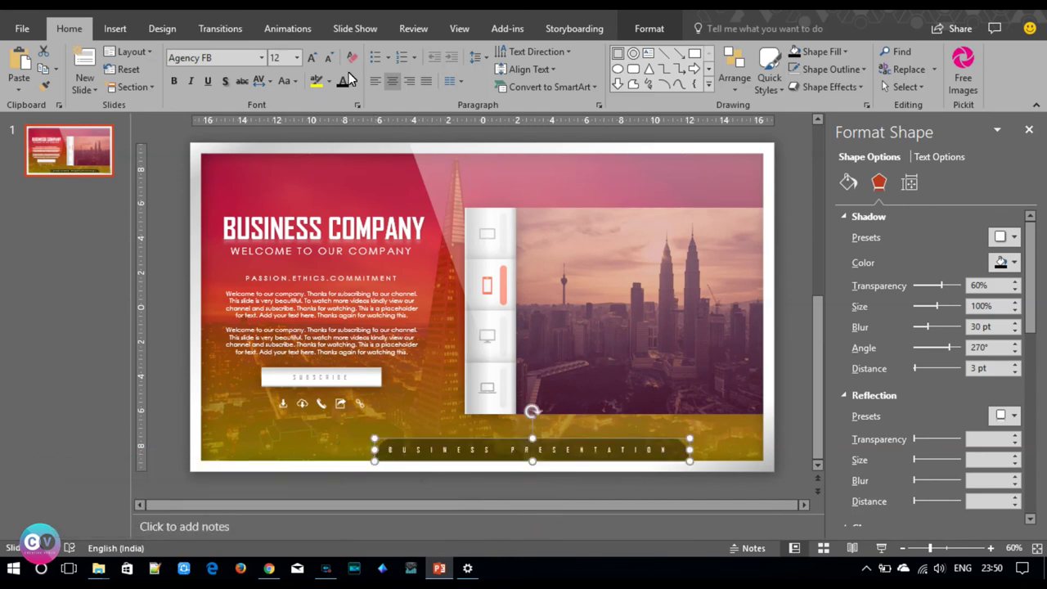
click(328, 57)
click(329, 57)
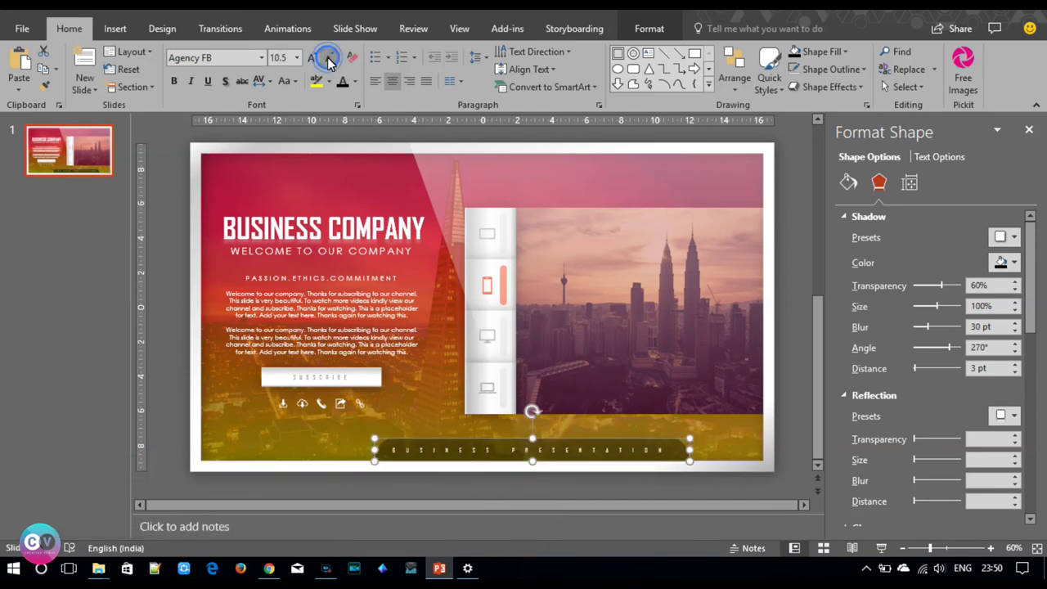
Tighten the character spacing to 14 pt.
click(266, 85)
click(294, 195)
click(520, 212)
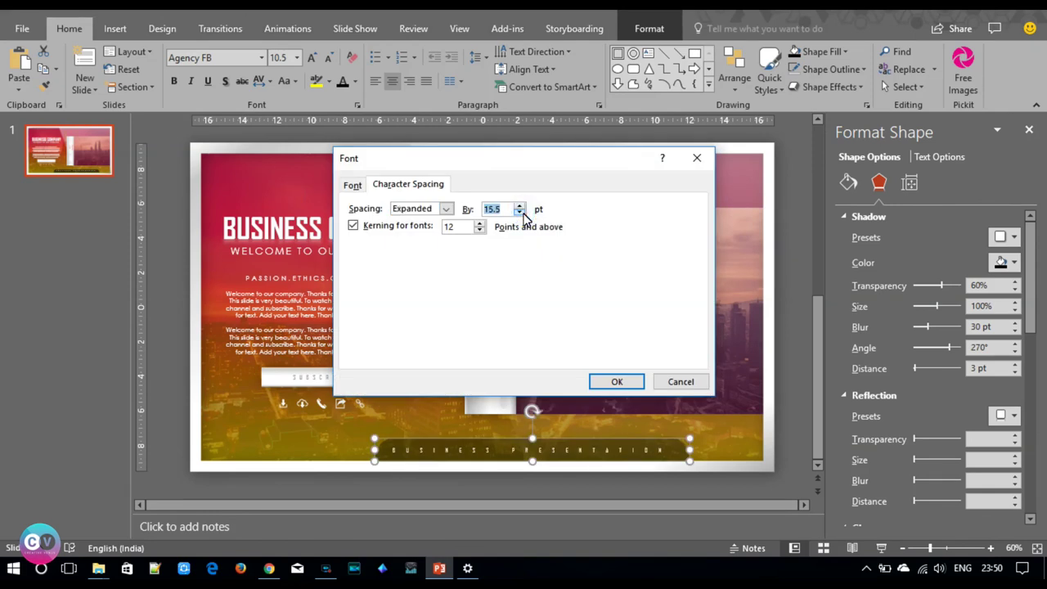
click(519, 212)
click(618, 383)
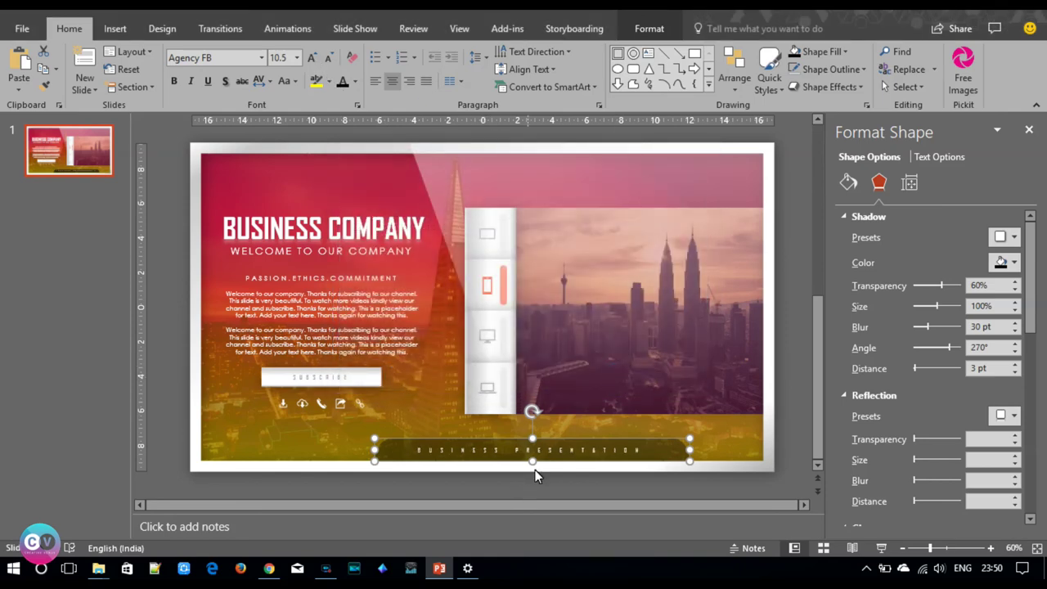
Centre the shortened bar horizontally on the slide with Align Center.
click(659, 39)
click(787, 51)
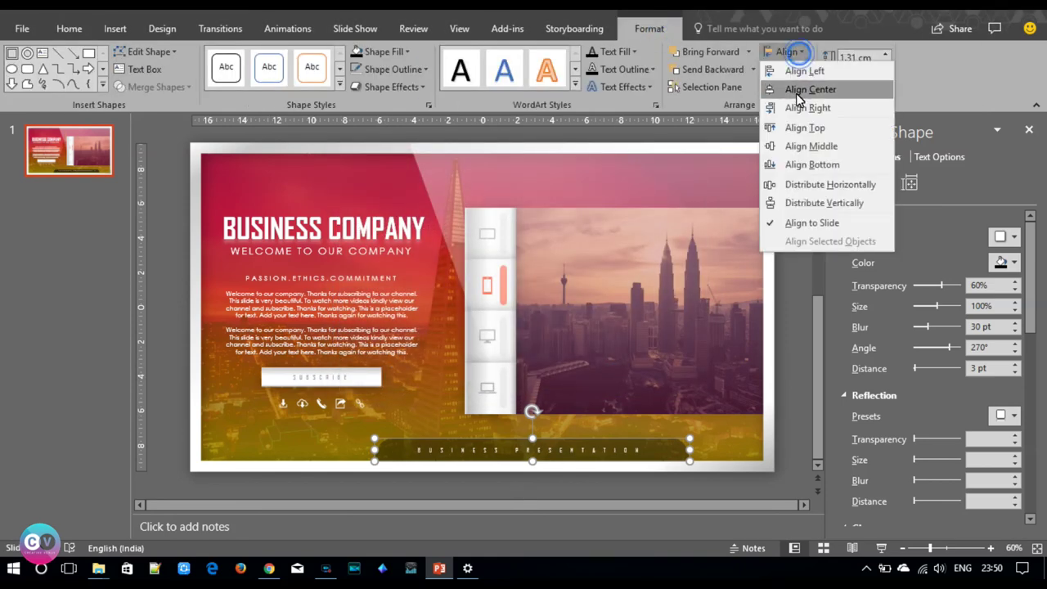
click(795, 88)
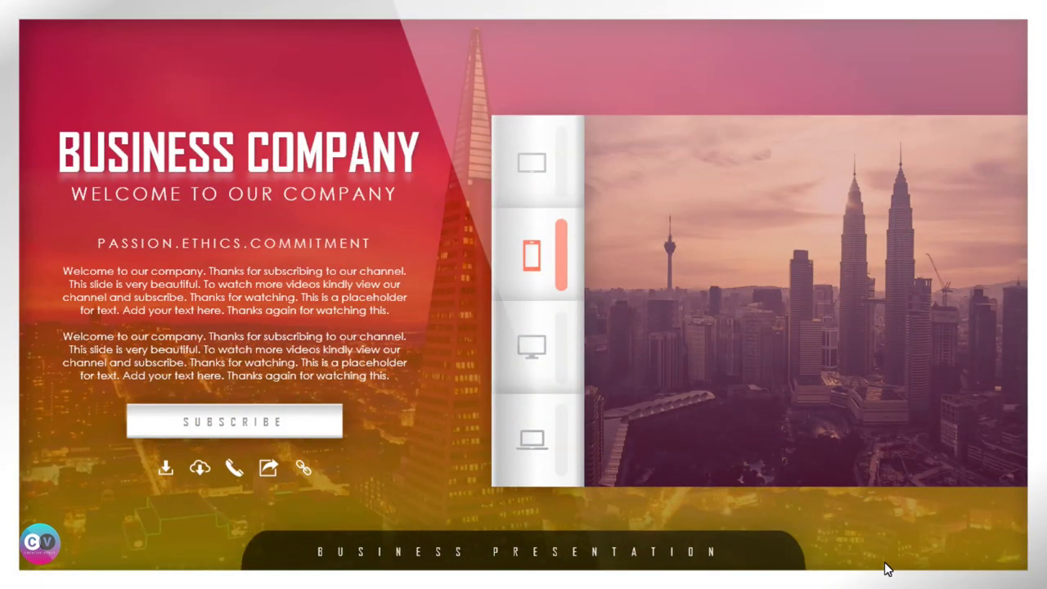